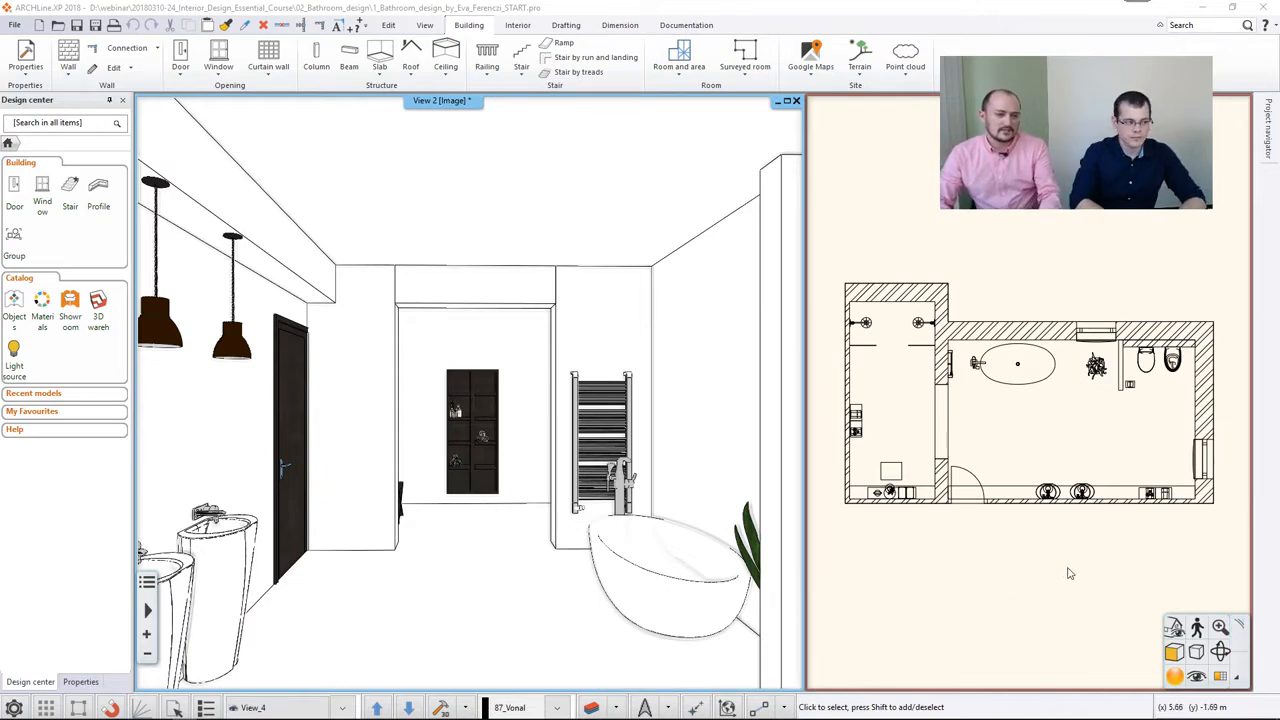
Swap the ground floor plan into the main window and return the 3D perspective view to it
left_click(932, 265)
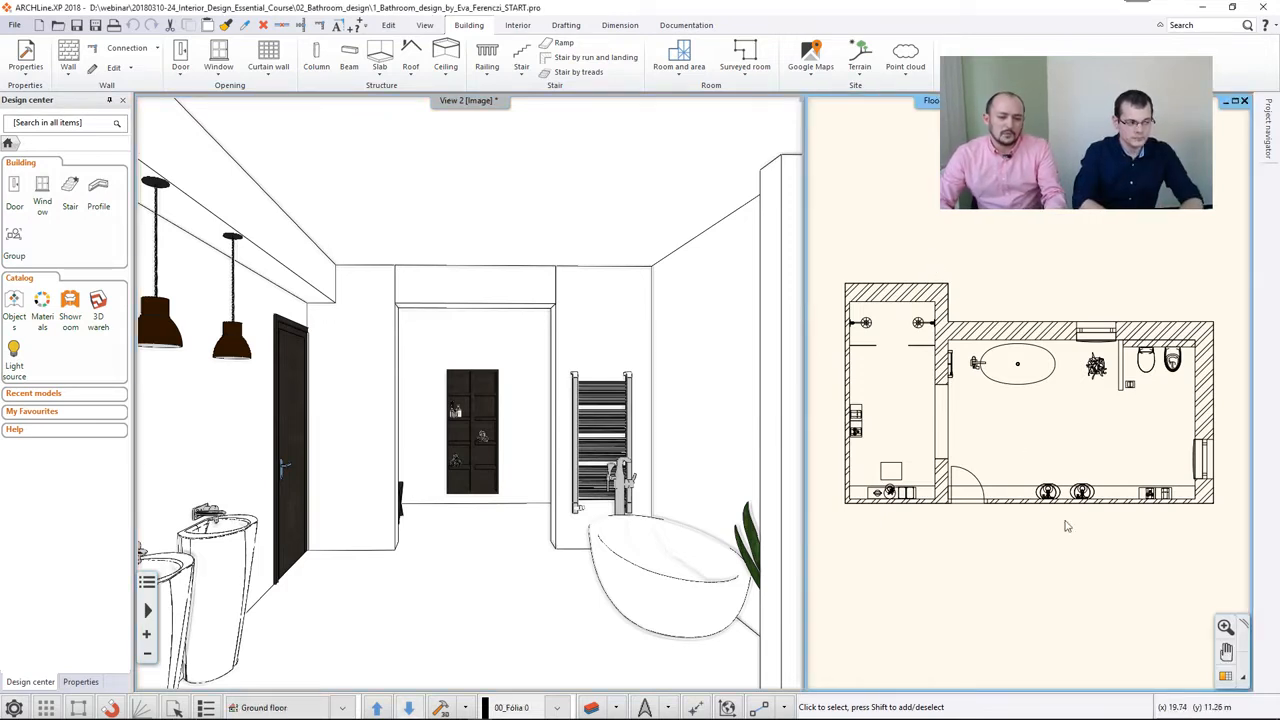
left_click(1225, 678)
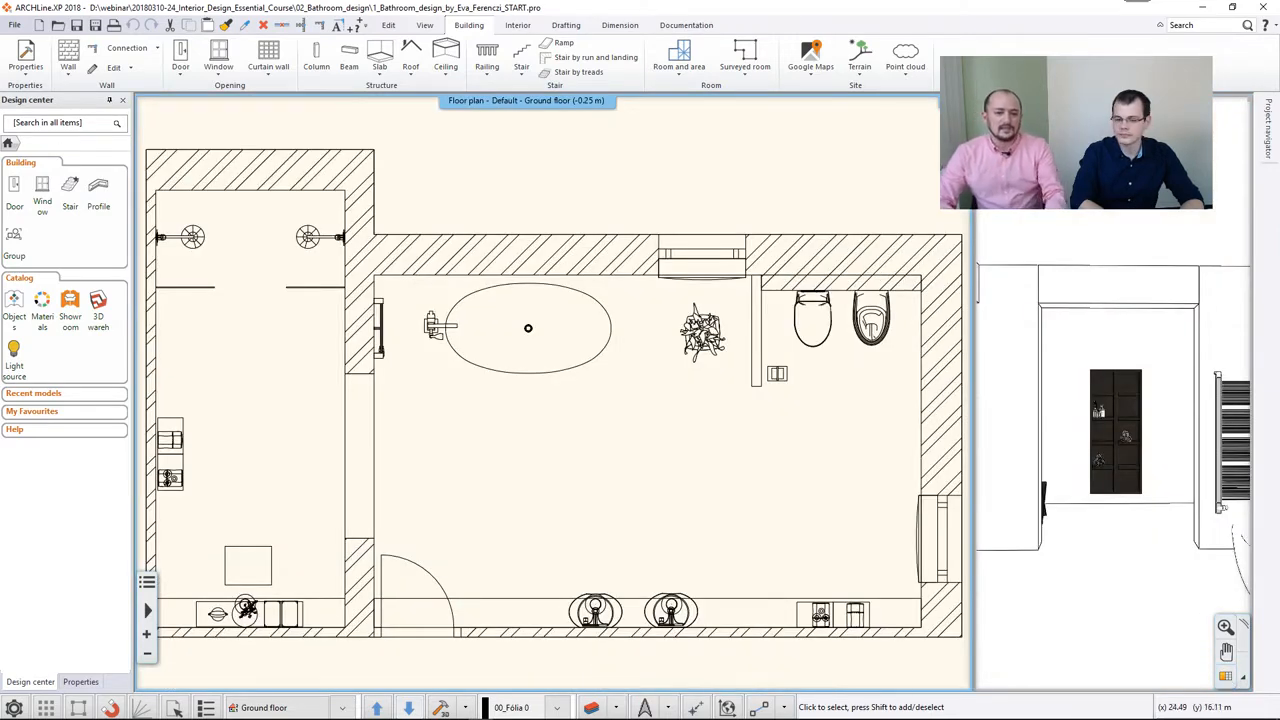
left_click(1090, 235)
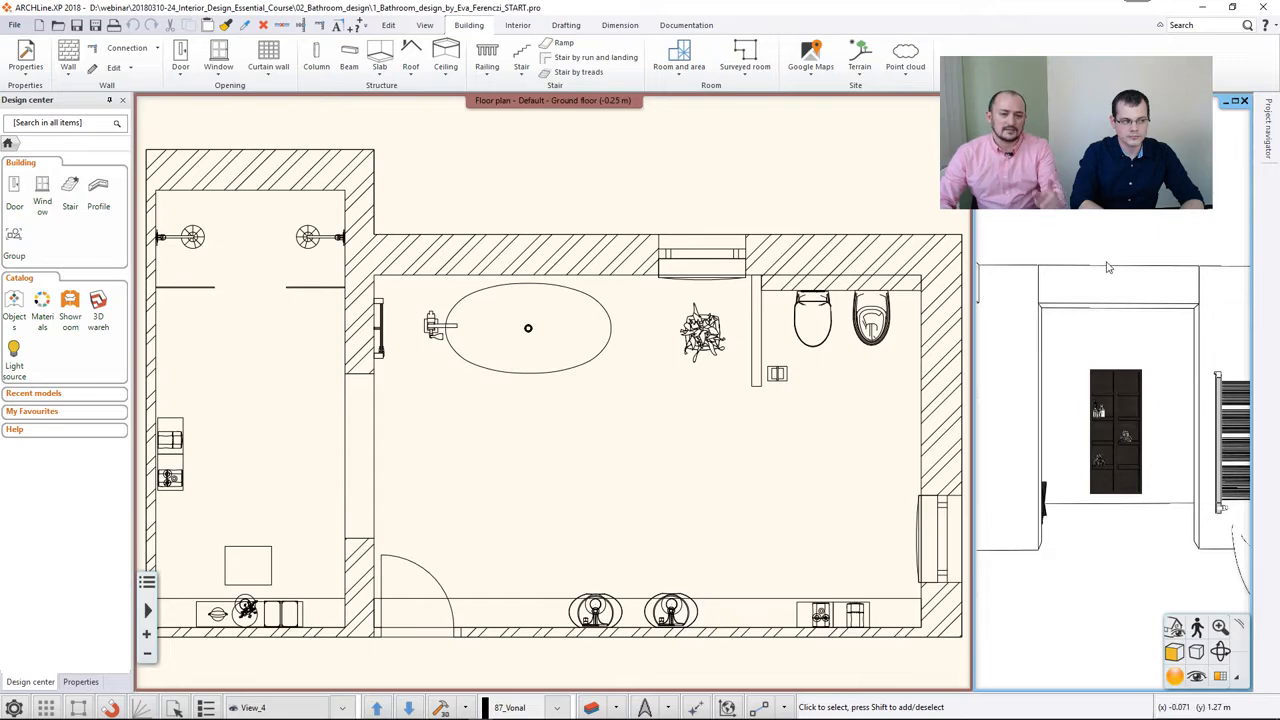
left_click(1220, 677)
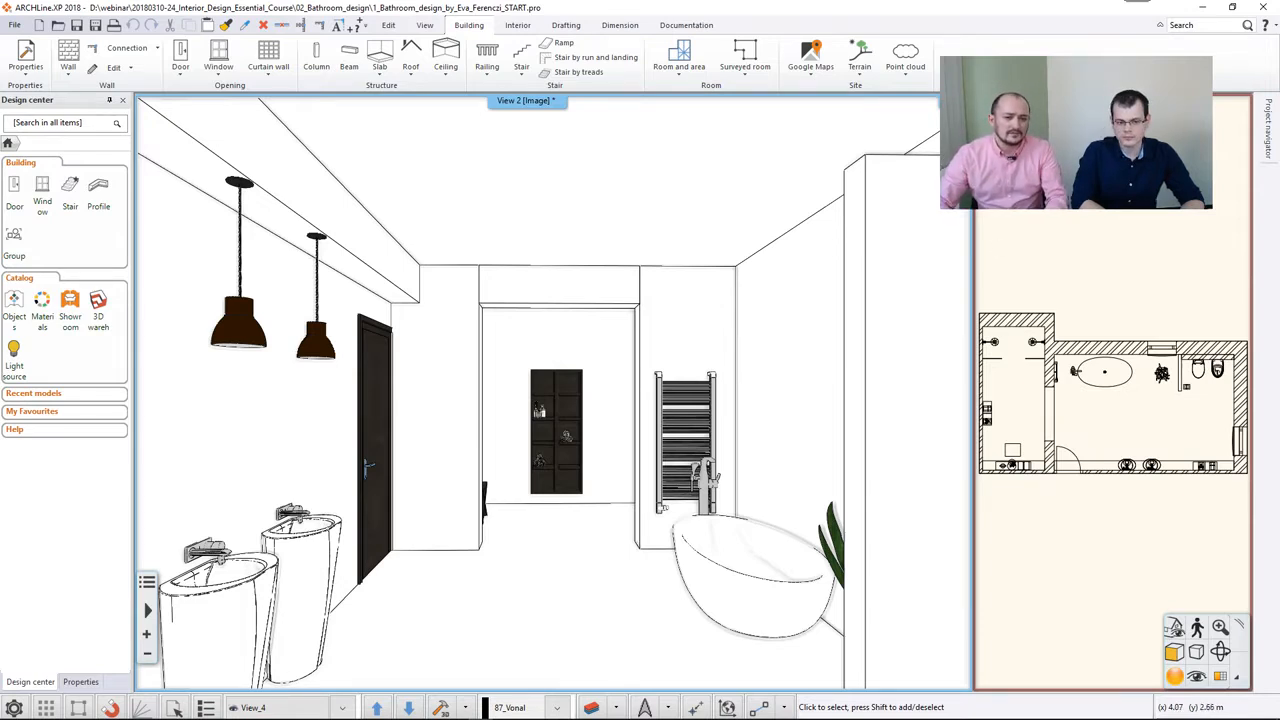
Maximize the 3D view window and restore it beside the floor plan, twice
left_click(958, 101)
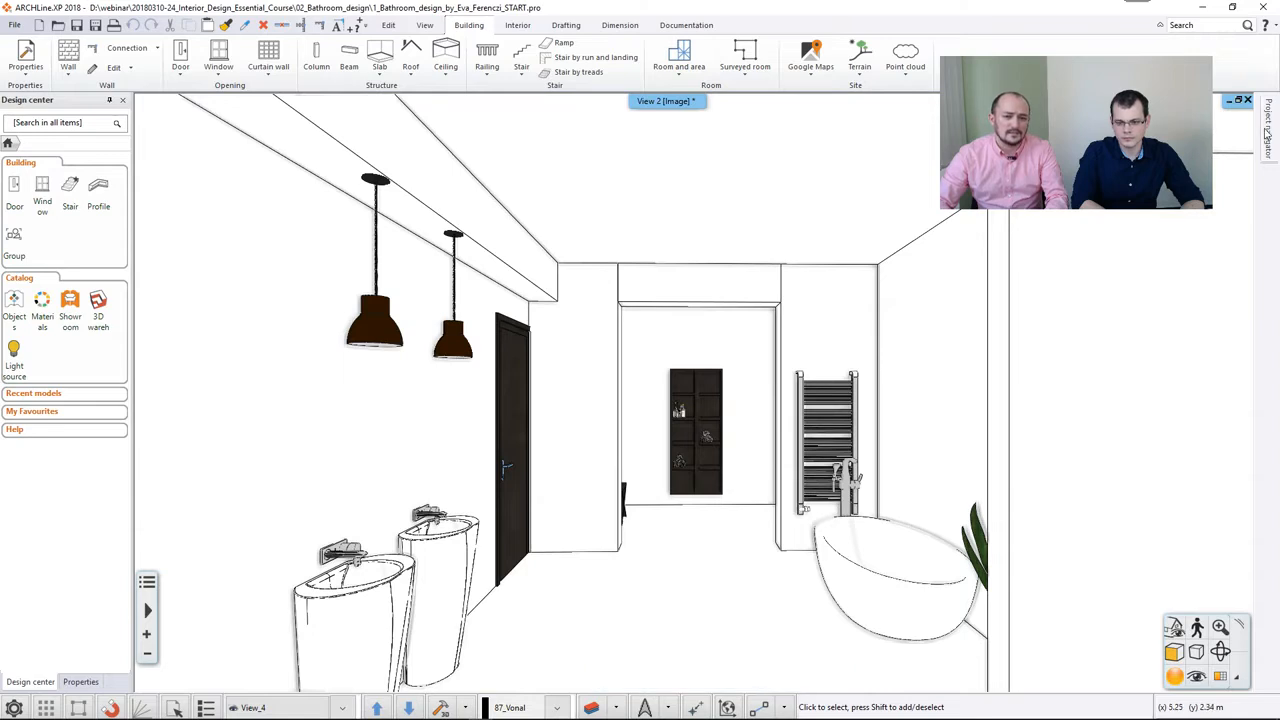
left_click(1240, 103)
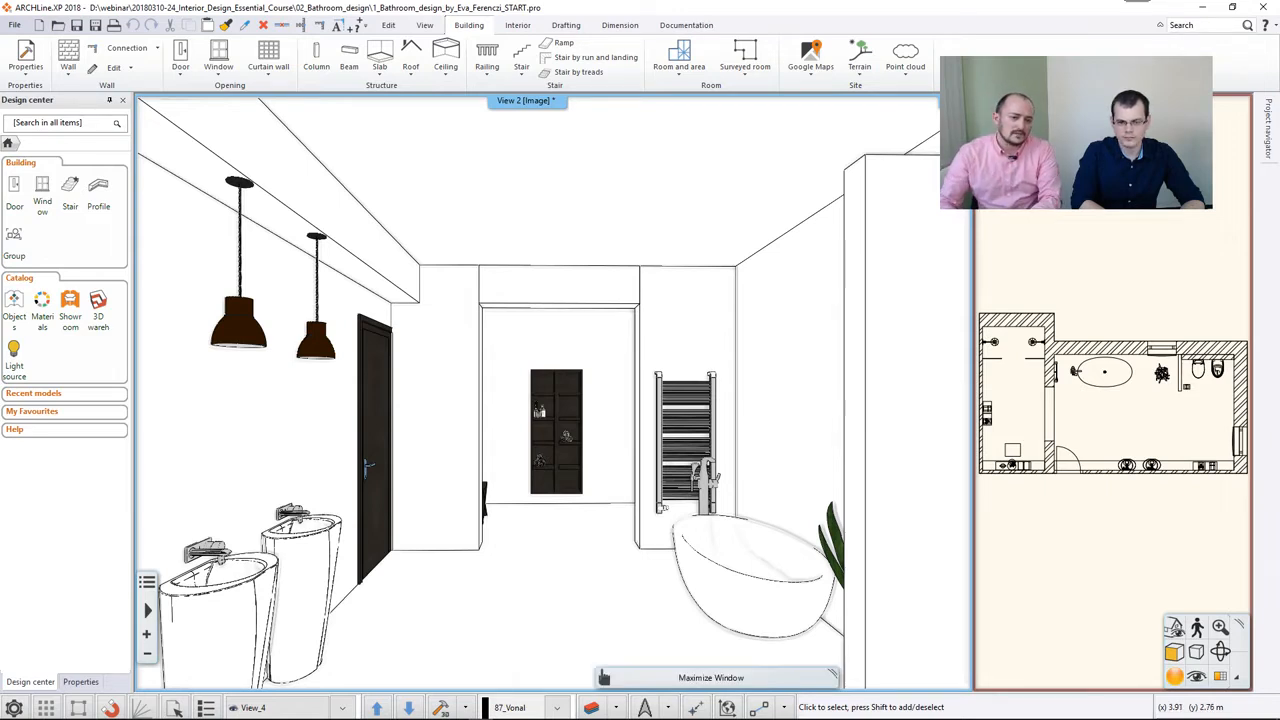
left_click(957, 100)
left_click(1238, 101)
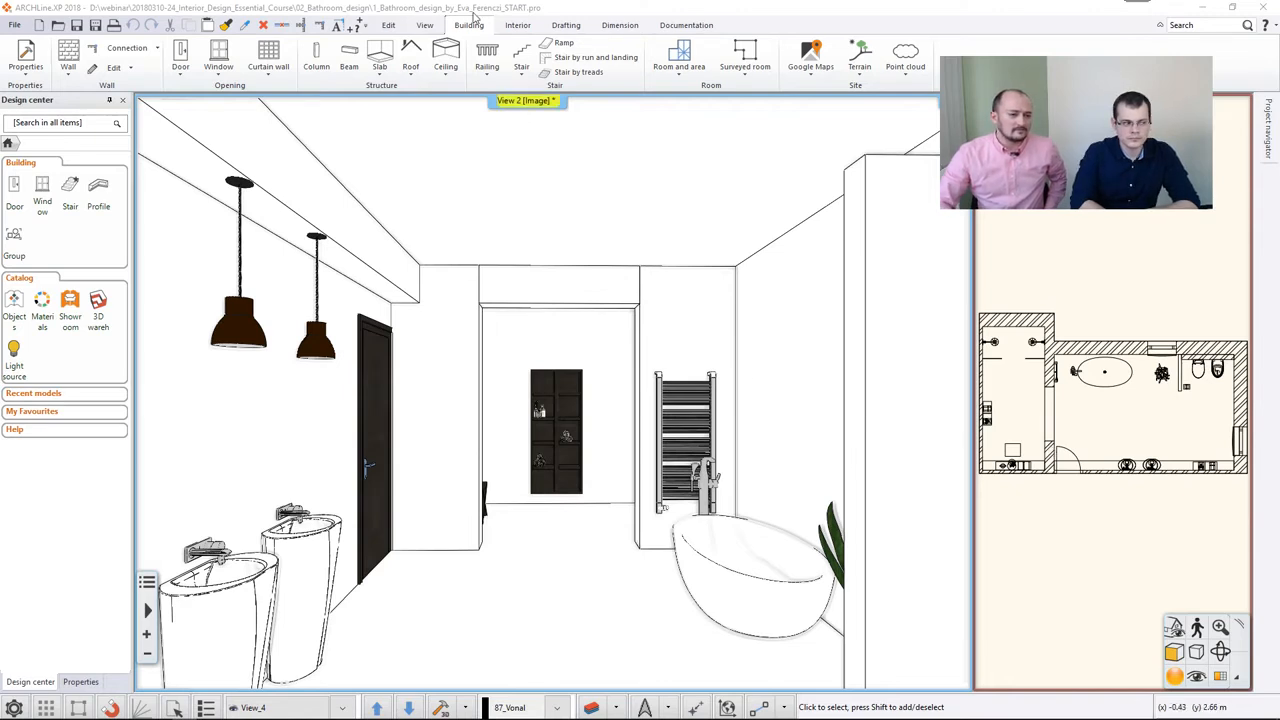
Look through the tiling commands among the interior design tools
left_click(517, 25)
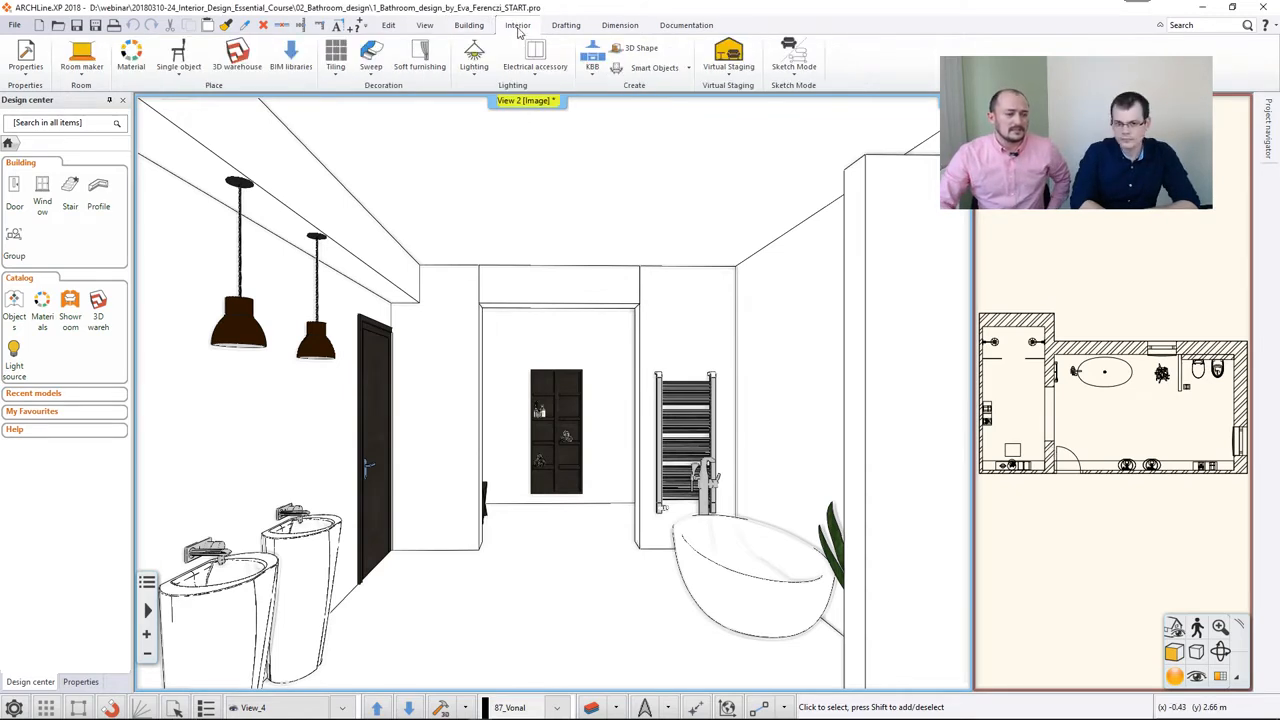
left_click(336, 64)
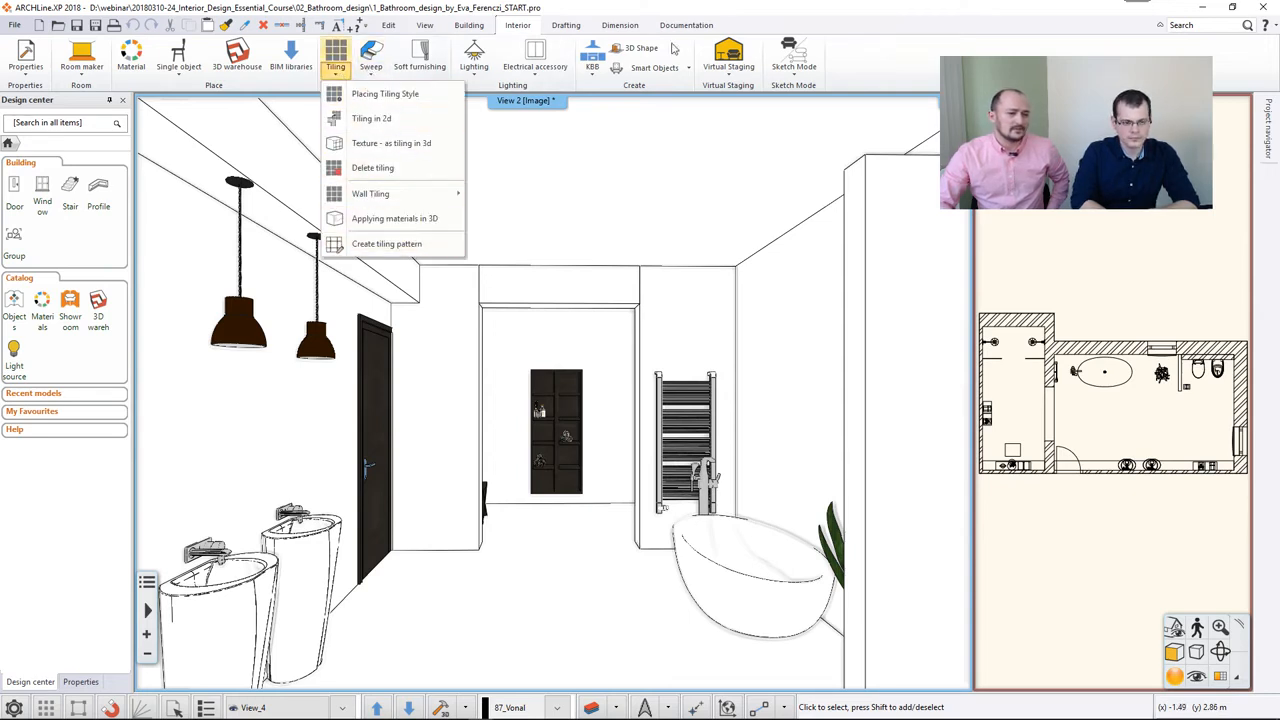
left_click(864, 69)
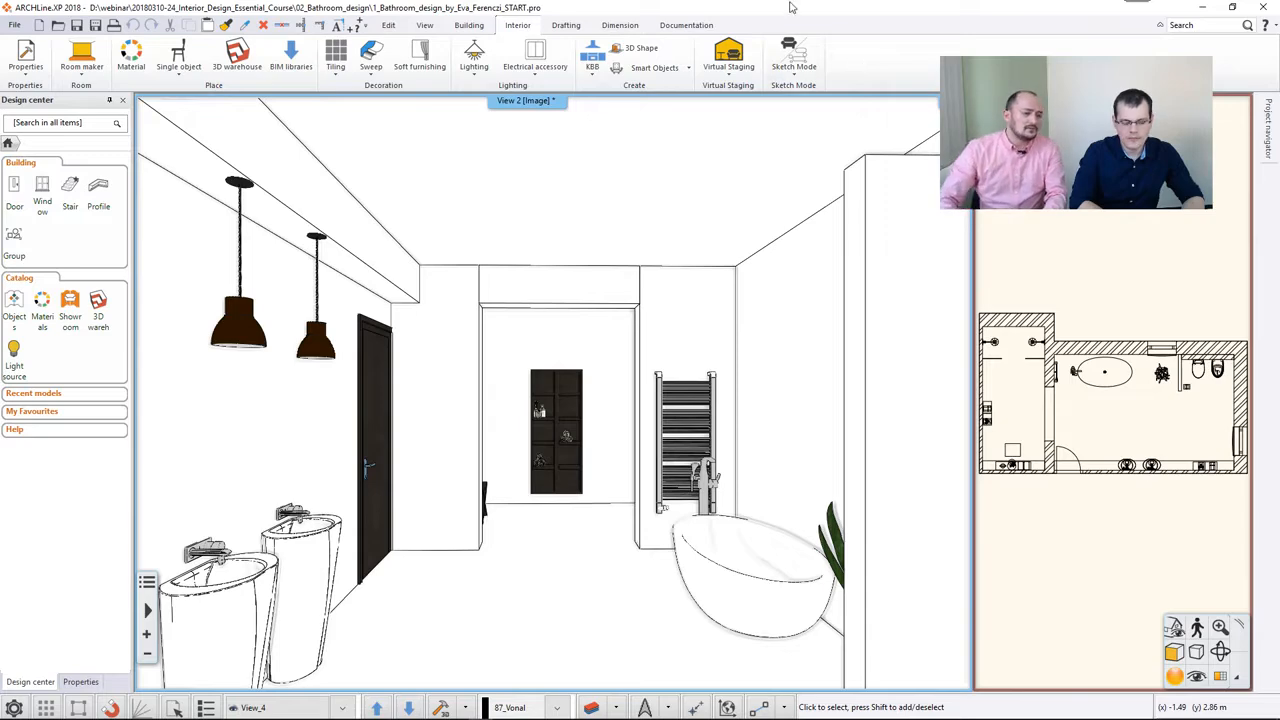
scroll(497, 396, "up", 4)
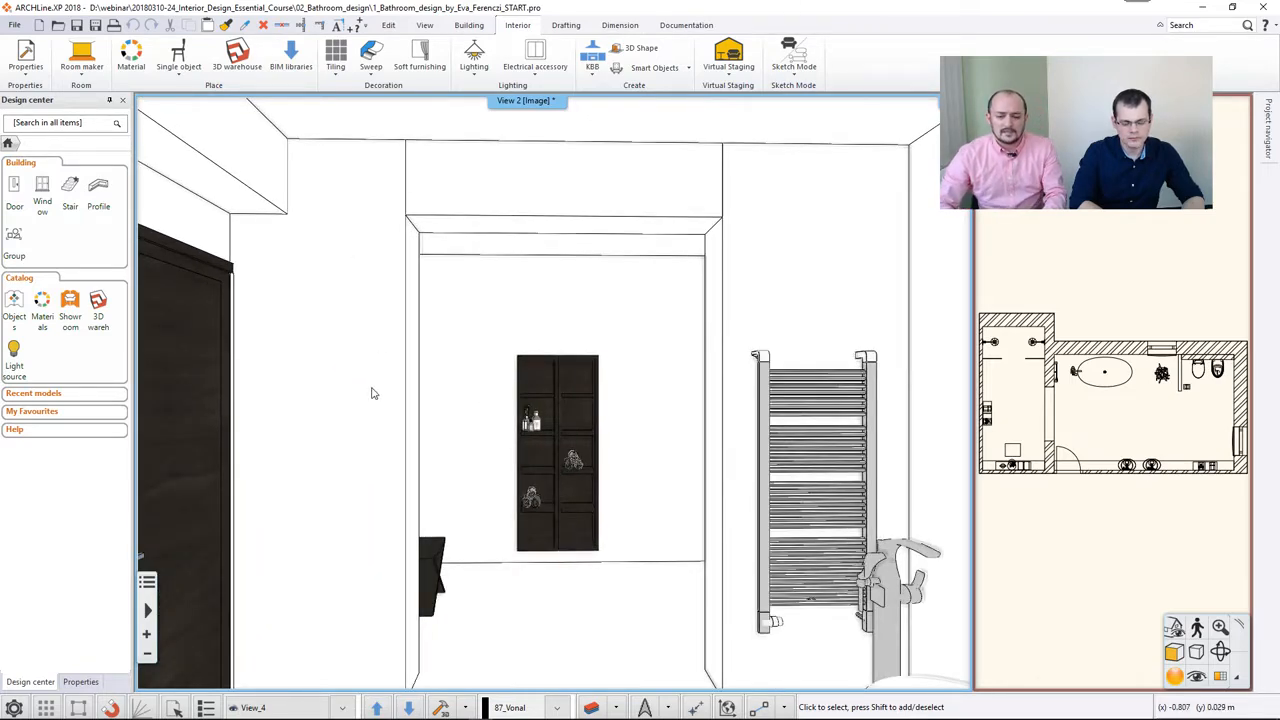
right_click(372, 393)
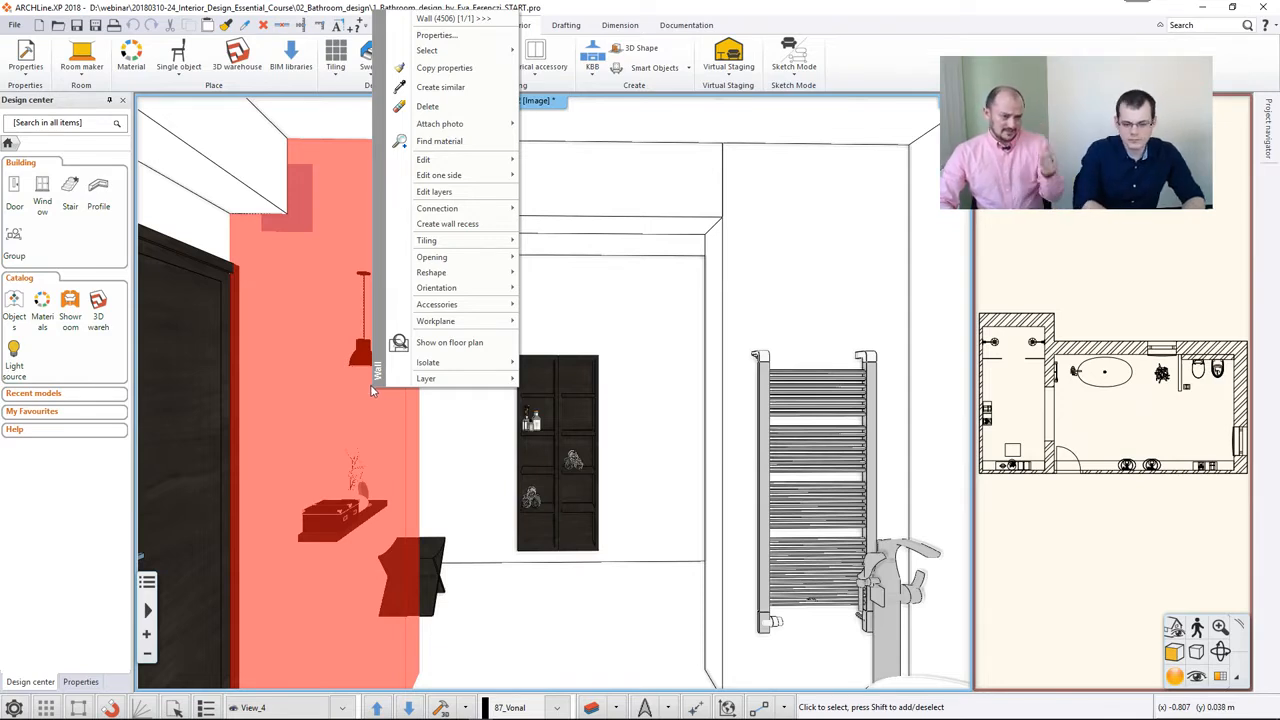
mouse_move(388, 385)
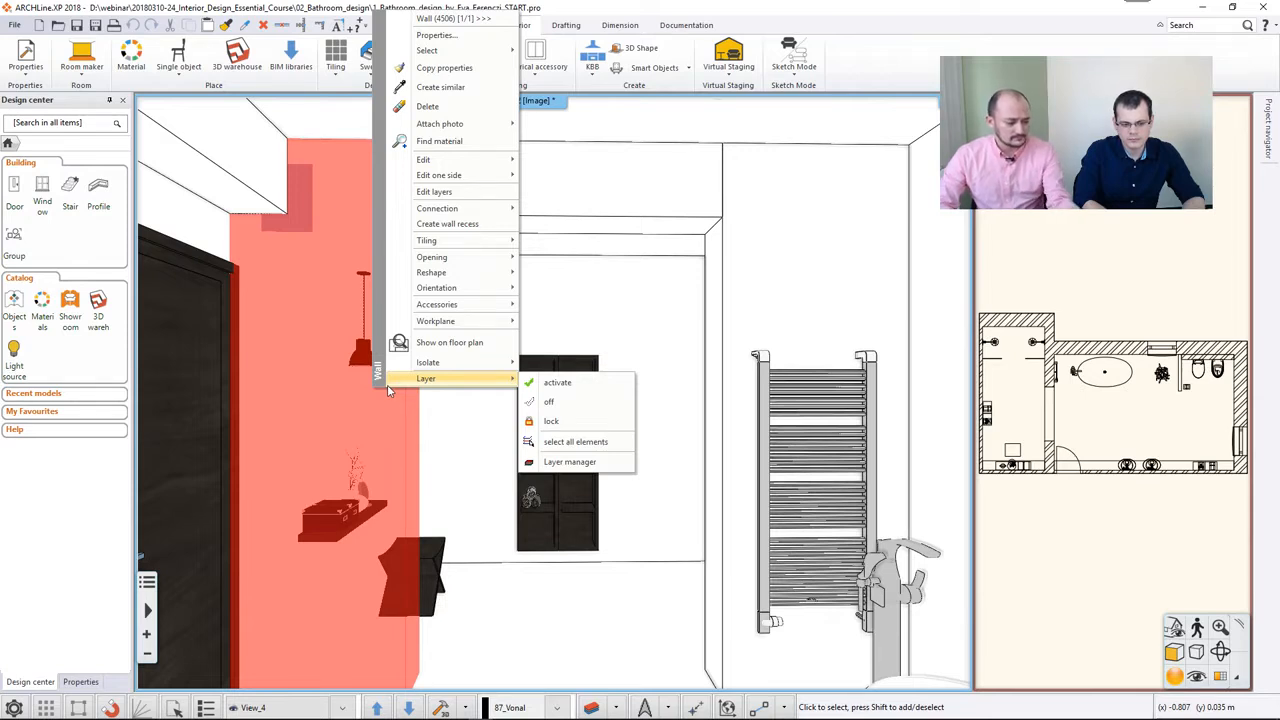
key("Escape")
key("Escape")
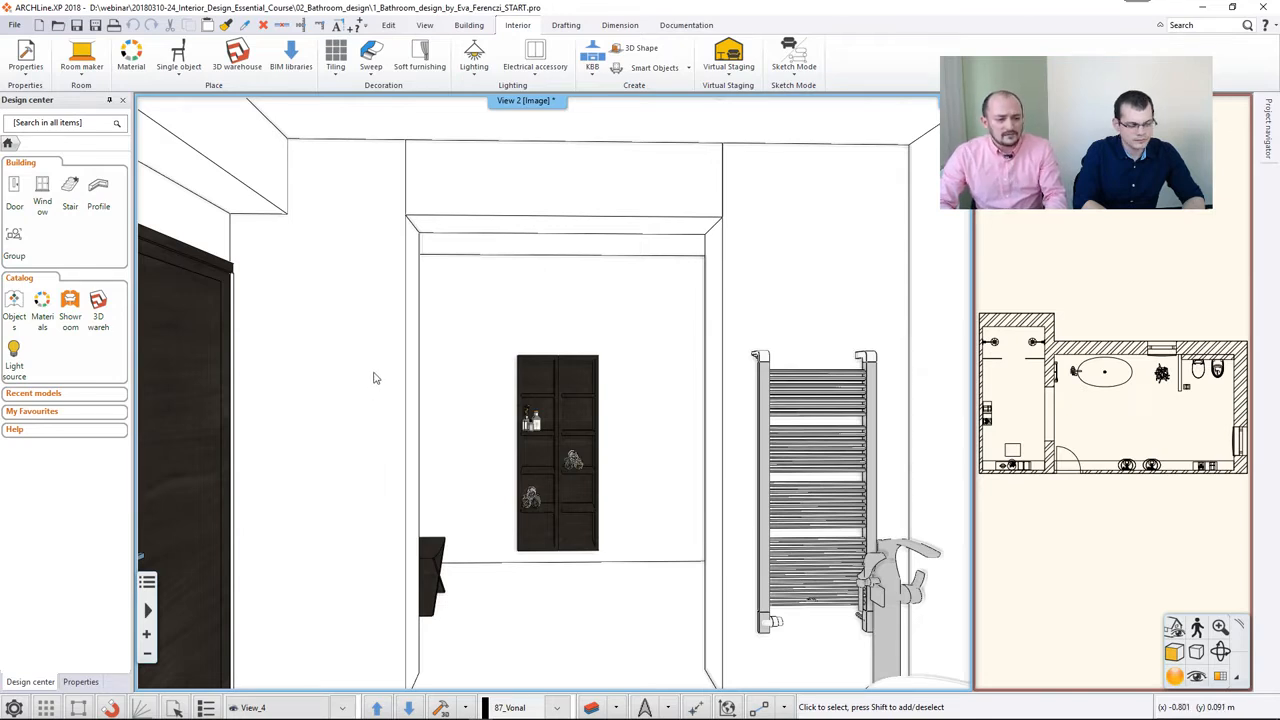
Select the wall between the dark door and the shower opening and start tiling the wall side on all walls
left_click(372, 384)
left_click_drag(407, 398, 788, 210)
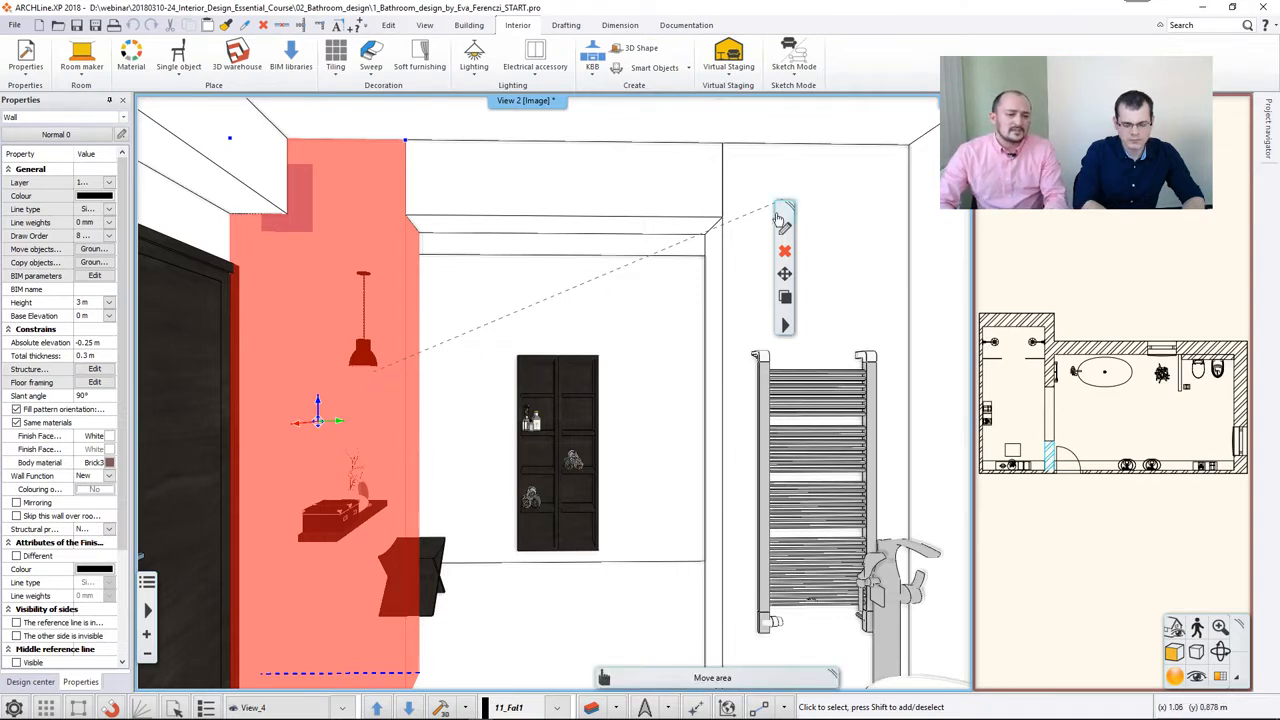
right_click(796, 317)
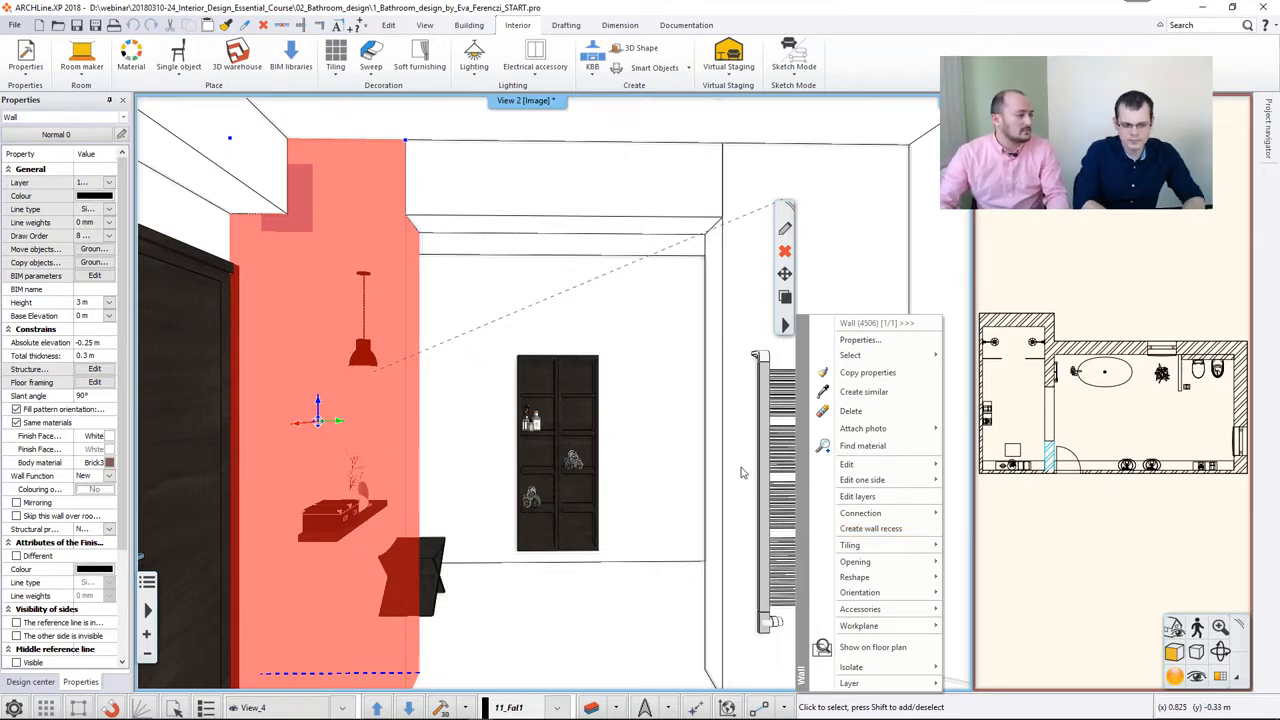
right_click(391, 366)
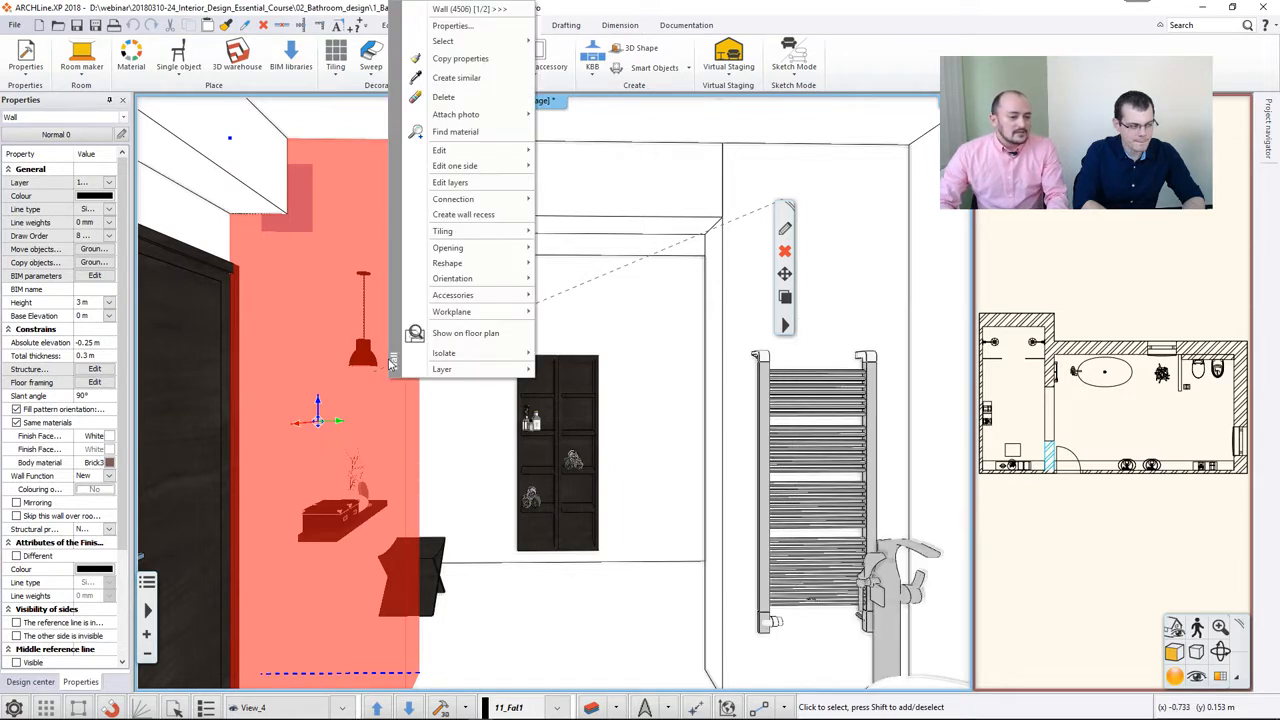
mouse_move(462, 233)
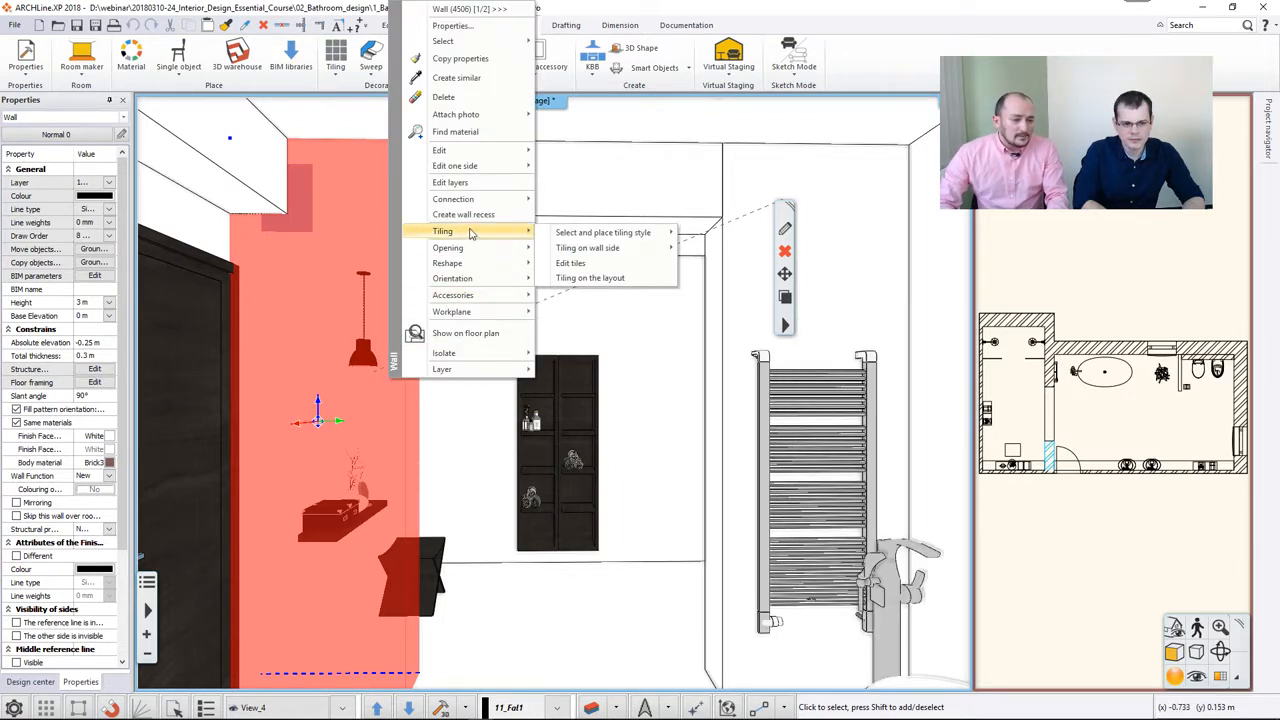
mouse_move(588, 250)
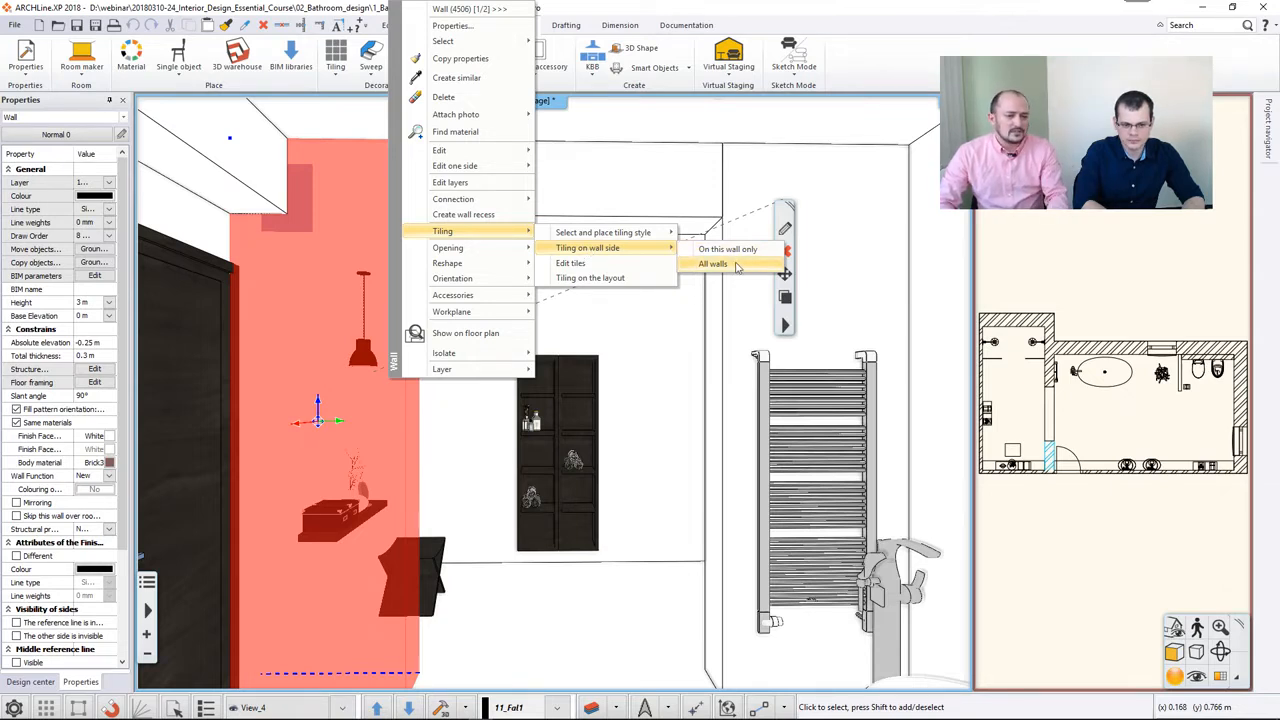
left_click(733, 270)
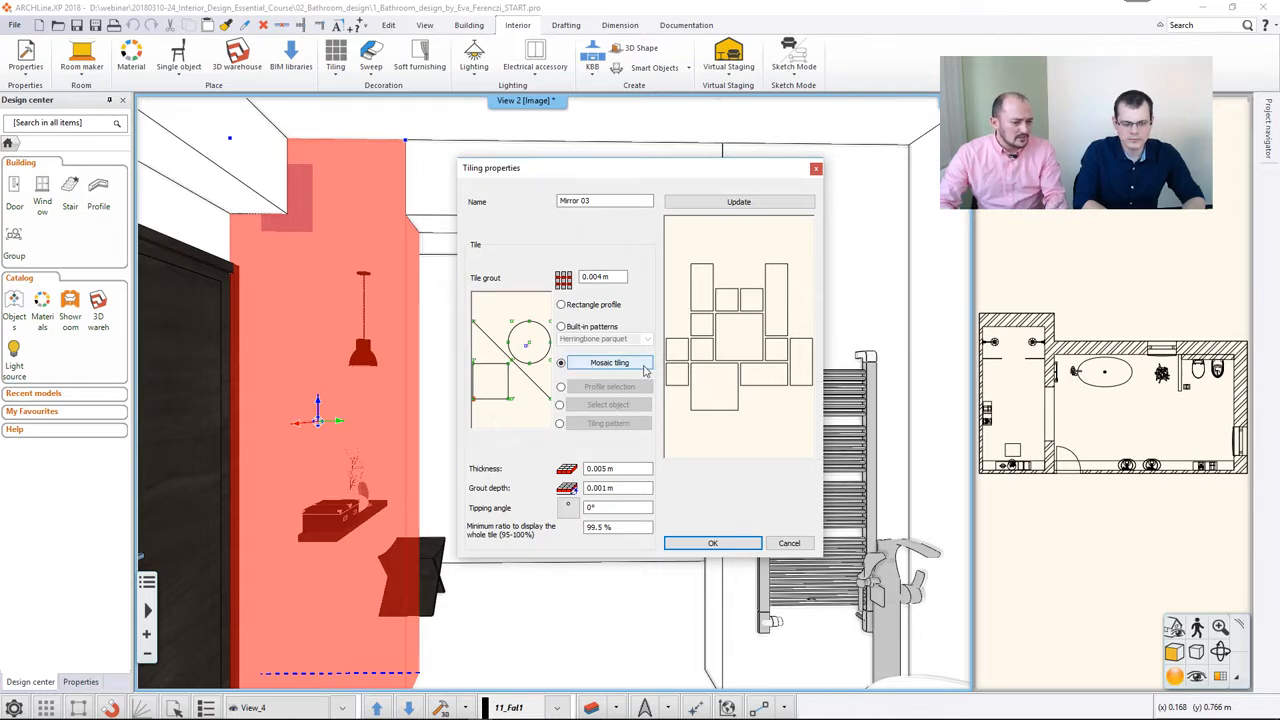
Set the tiling to a rectangle profile and assign it the indoor tile material ZBD_42045_A_L
left_click(595, 306)
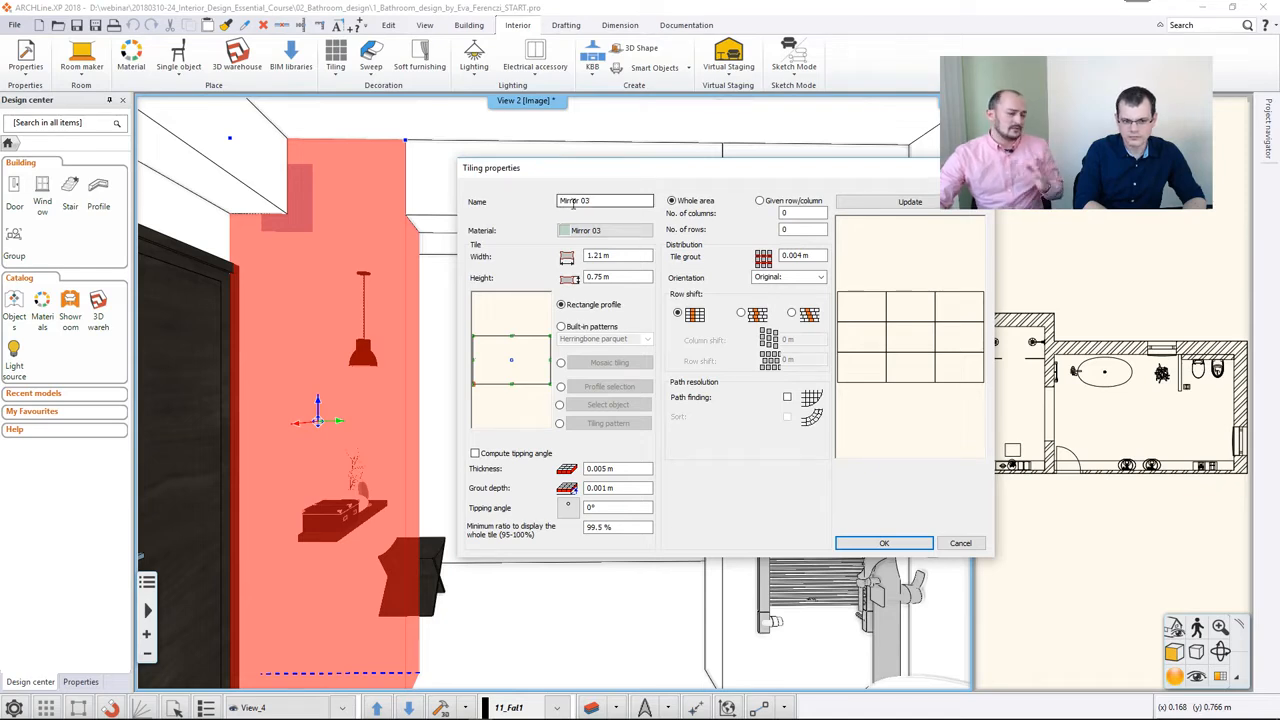
left_click(600, 231)
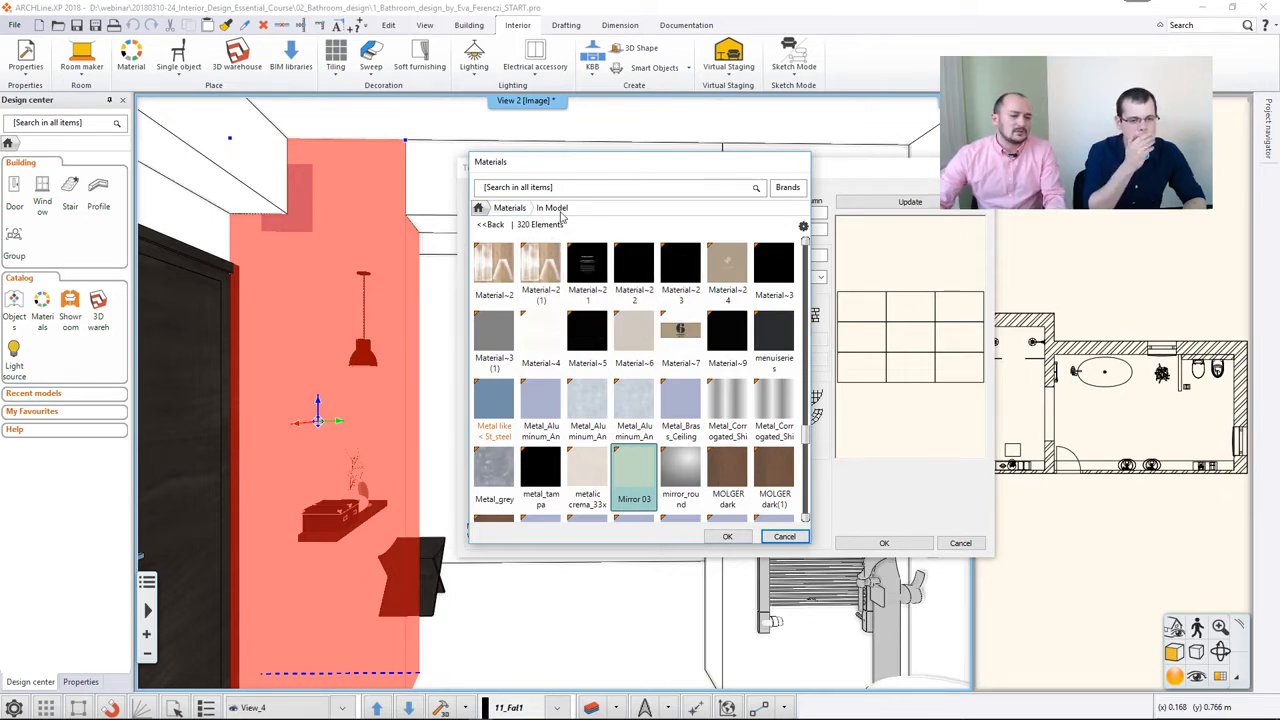
left_click(511, 209)
scroll(555, 345, "down", 3)
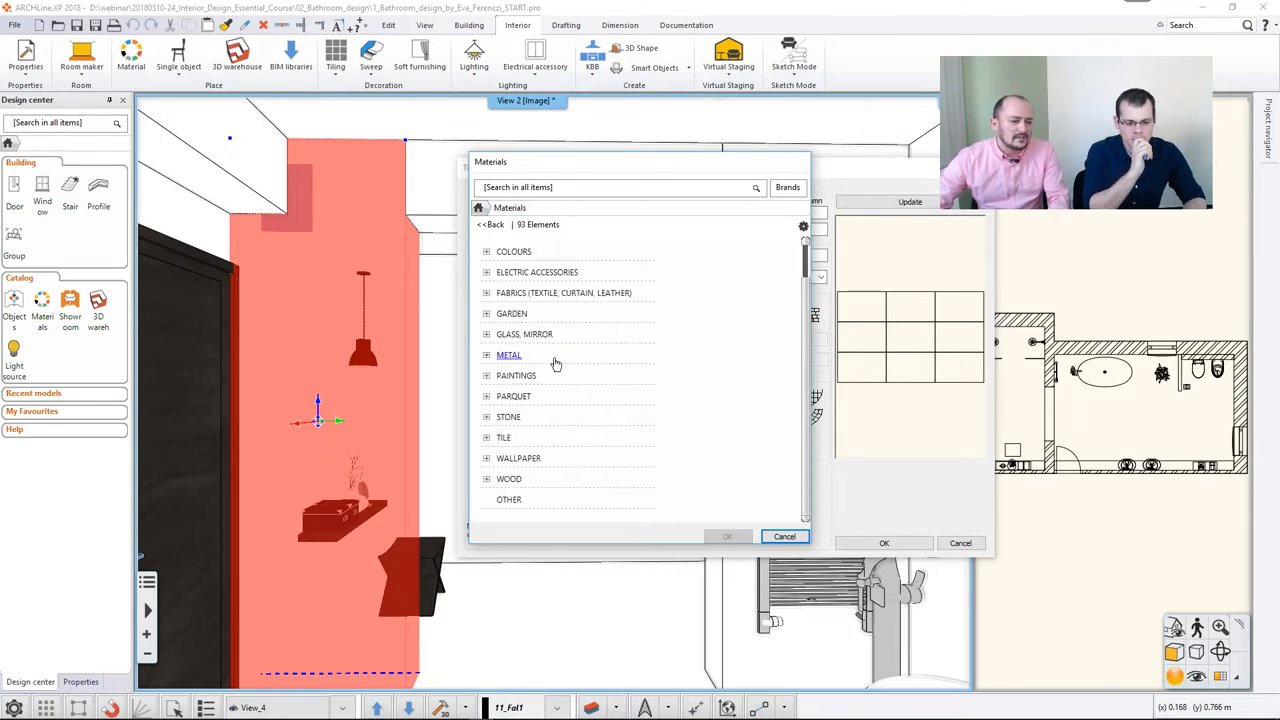
double_click(502, 439)
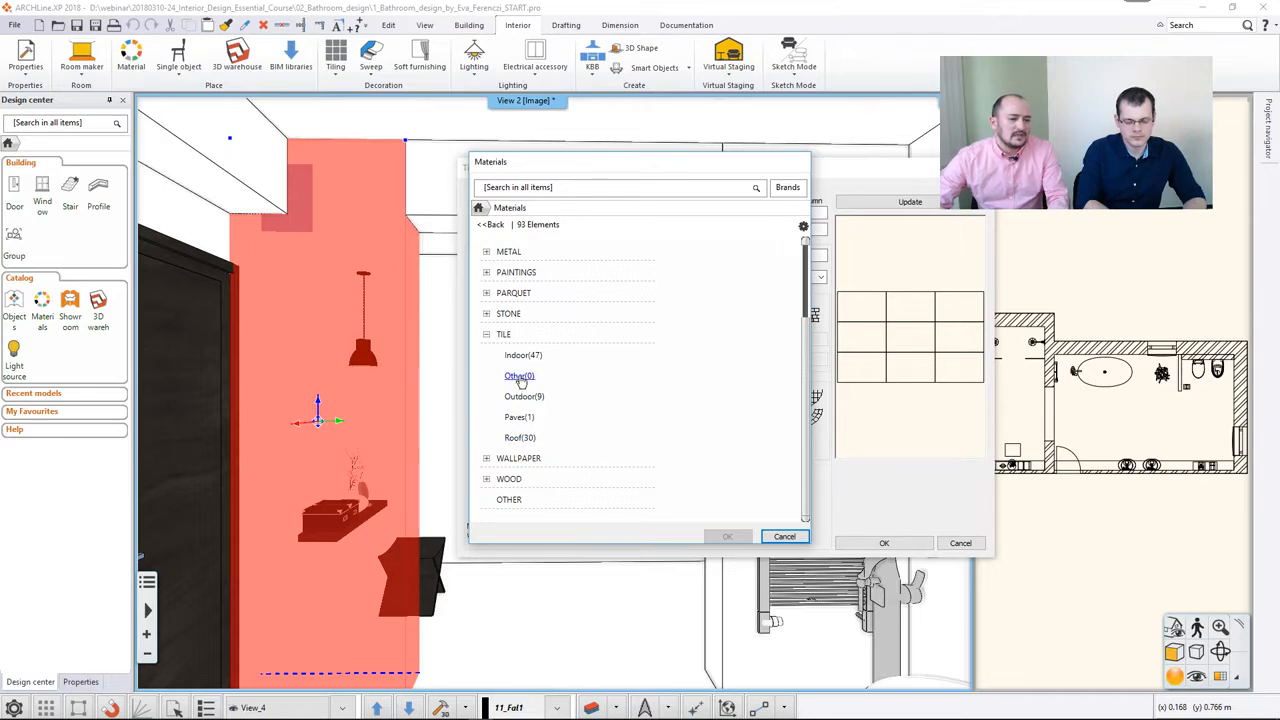
left_click(523, 356)
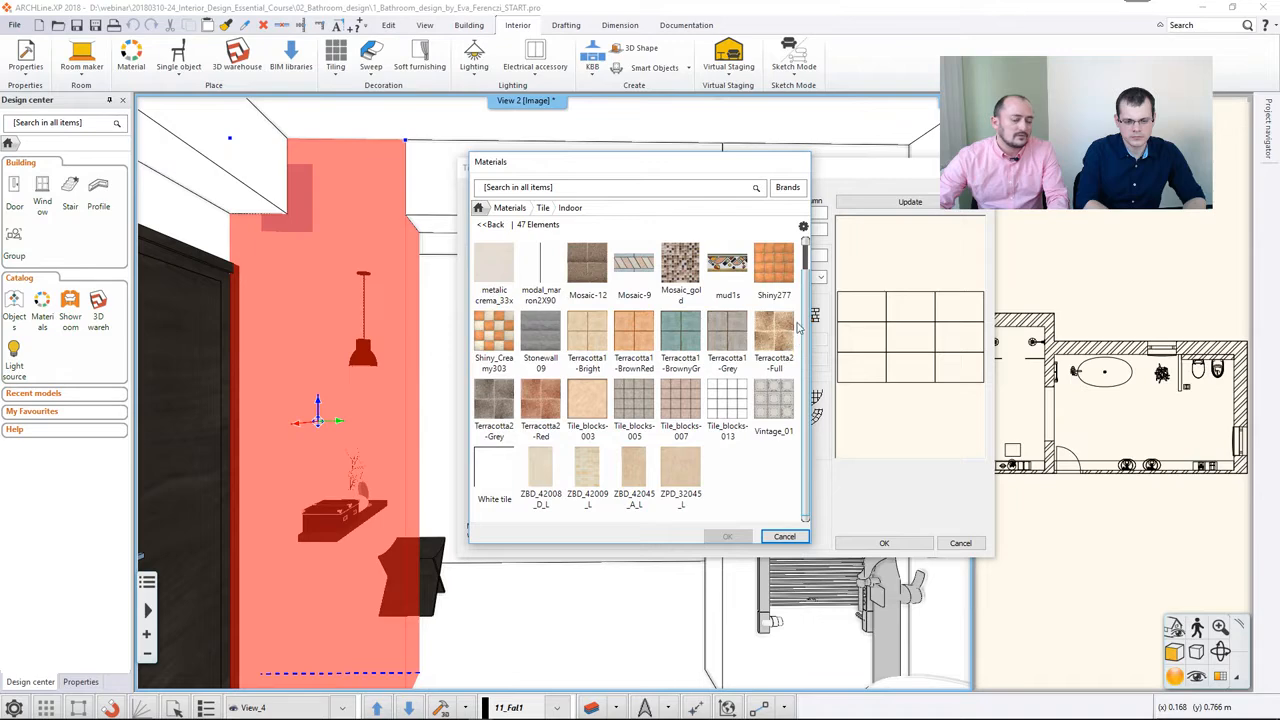
scroll(800, 325, "up", 3)
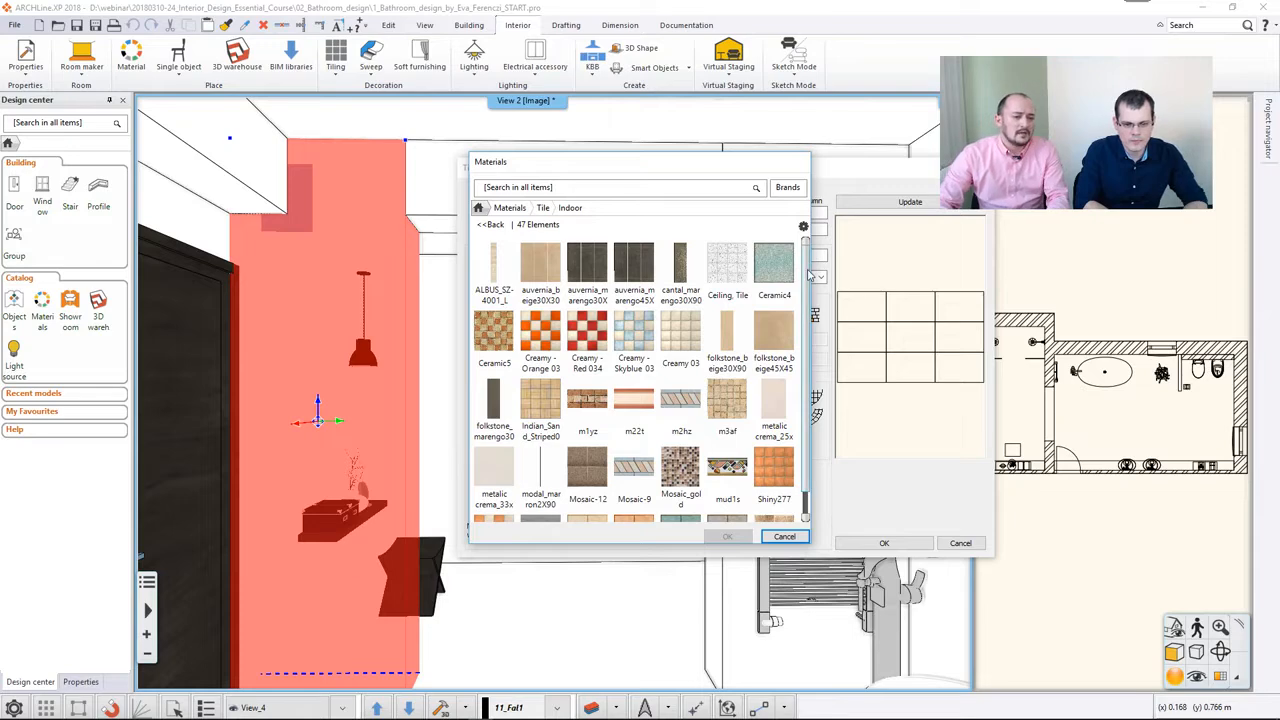
scroll(797, 320, "down", 3)
mouse_move(689, 480)
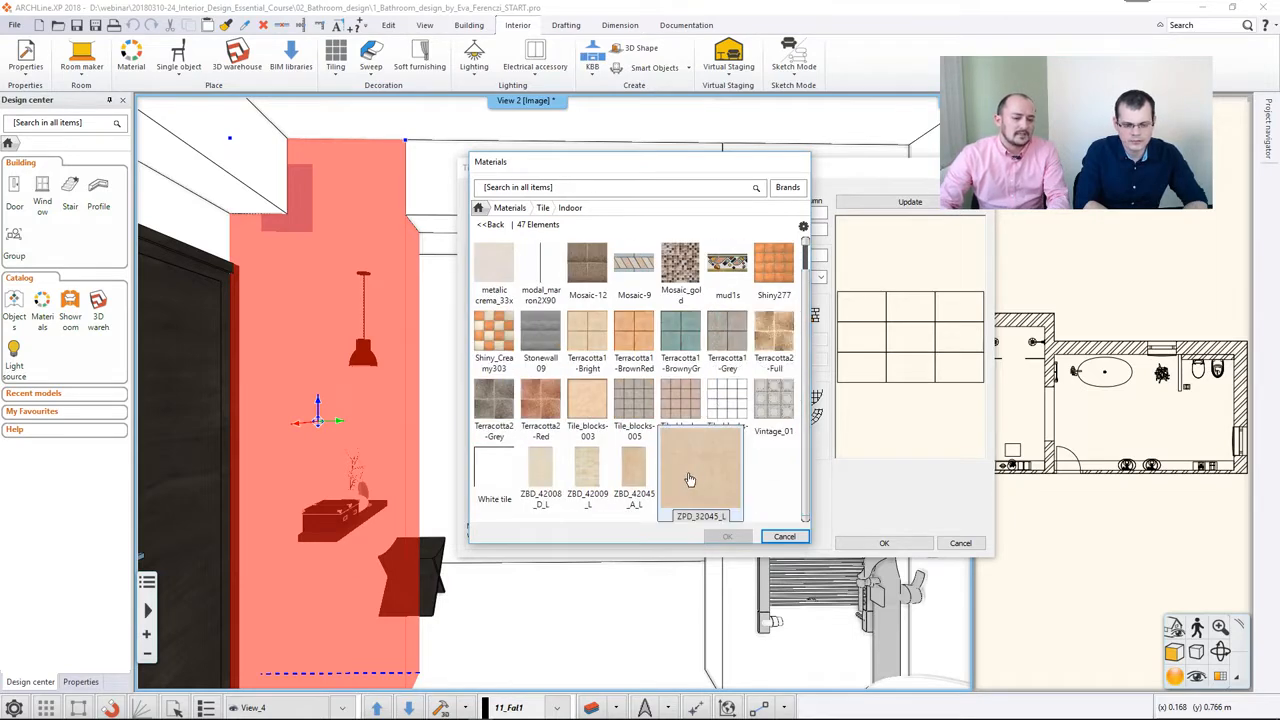
left_click(634, 478)
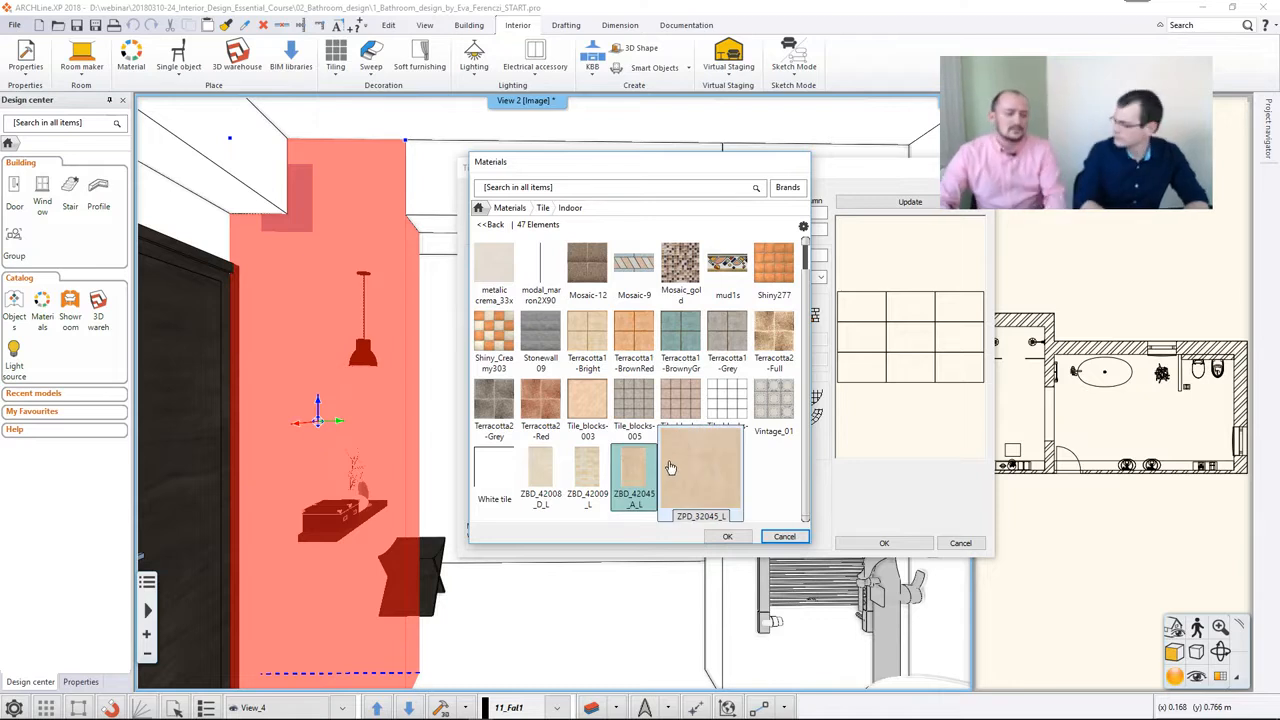
left_click(727, 537)
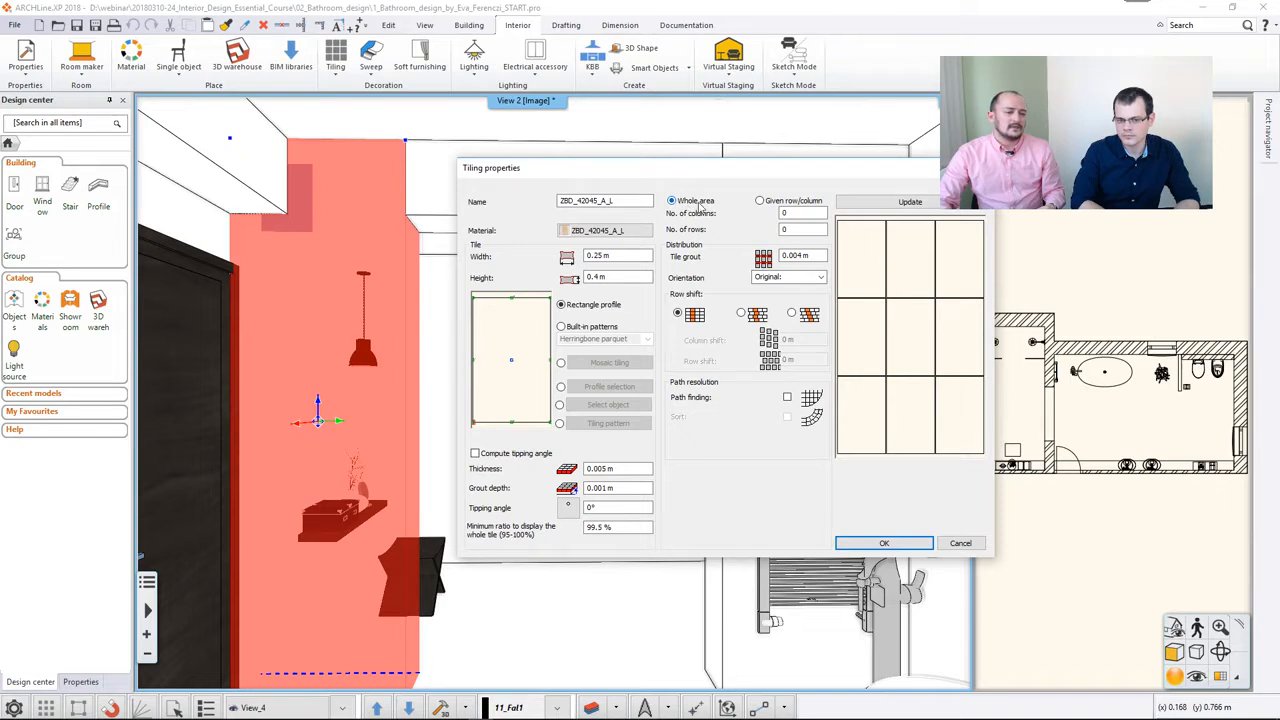
Try the Given row/column option for the tiling extent and return it to Whole area
left_click(789, 230)
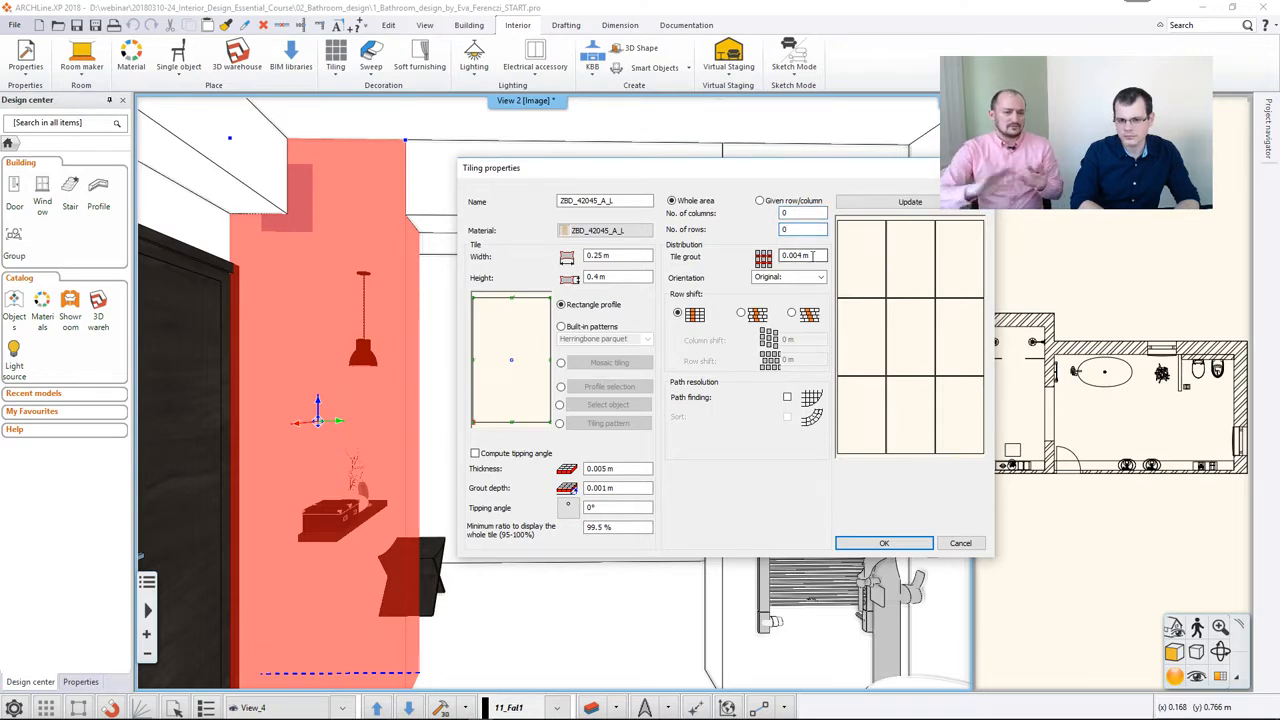
left_click(759, 200)
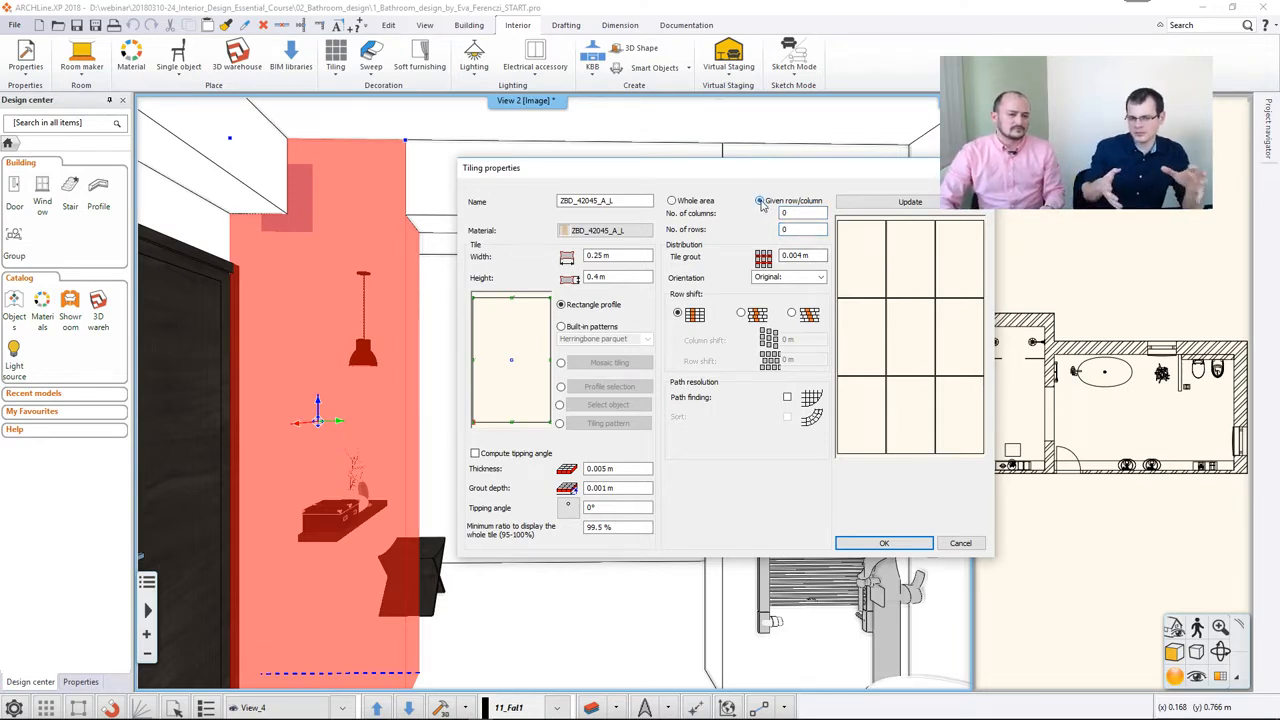
left_click(672, 201)
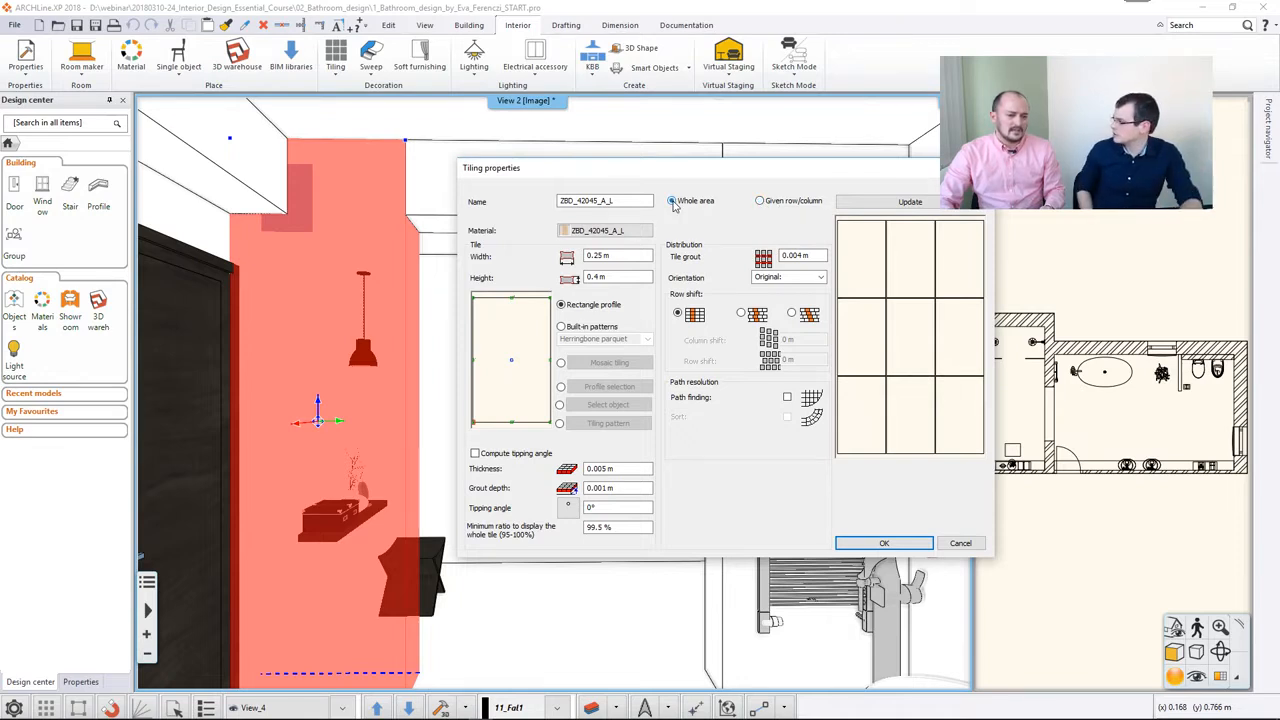
left_click(759, 200)
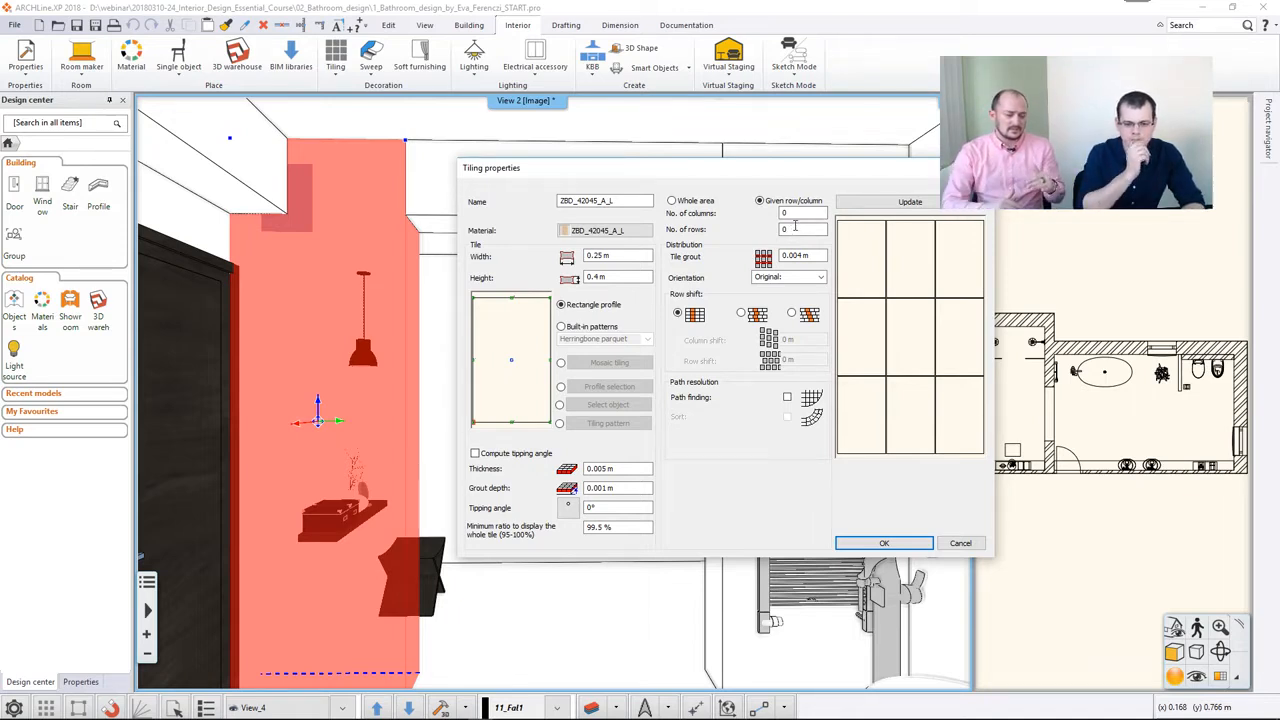
left_click(689, 205)
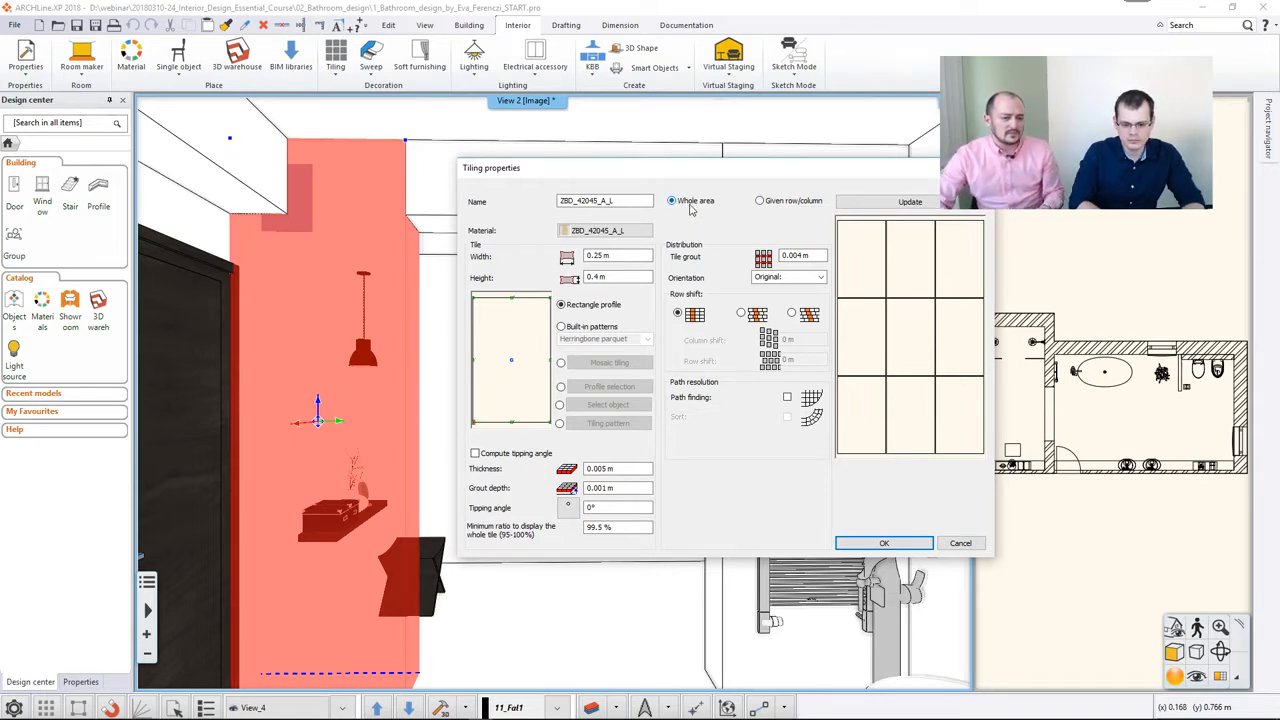
Set the tile orientation to Rotate left and generate the tiling on all bathroom walls
left_click(810, 277)
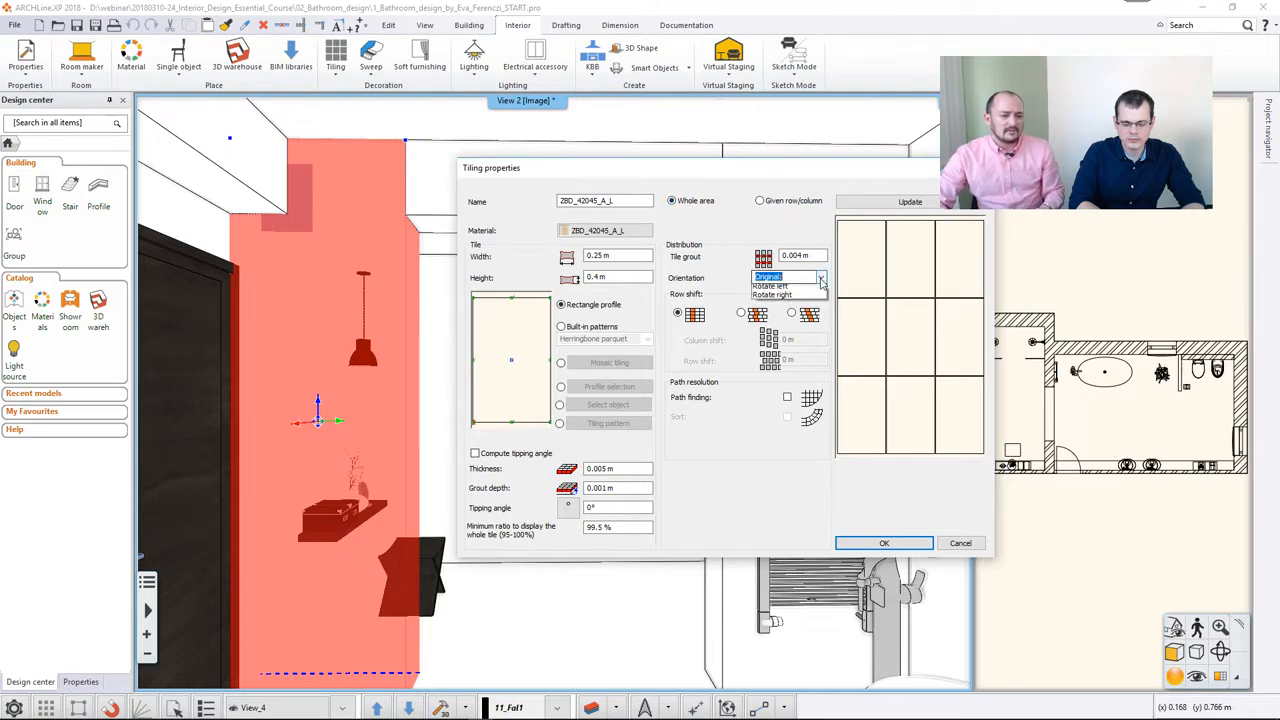
left_click(795, 299)
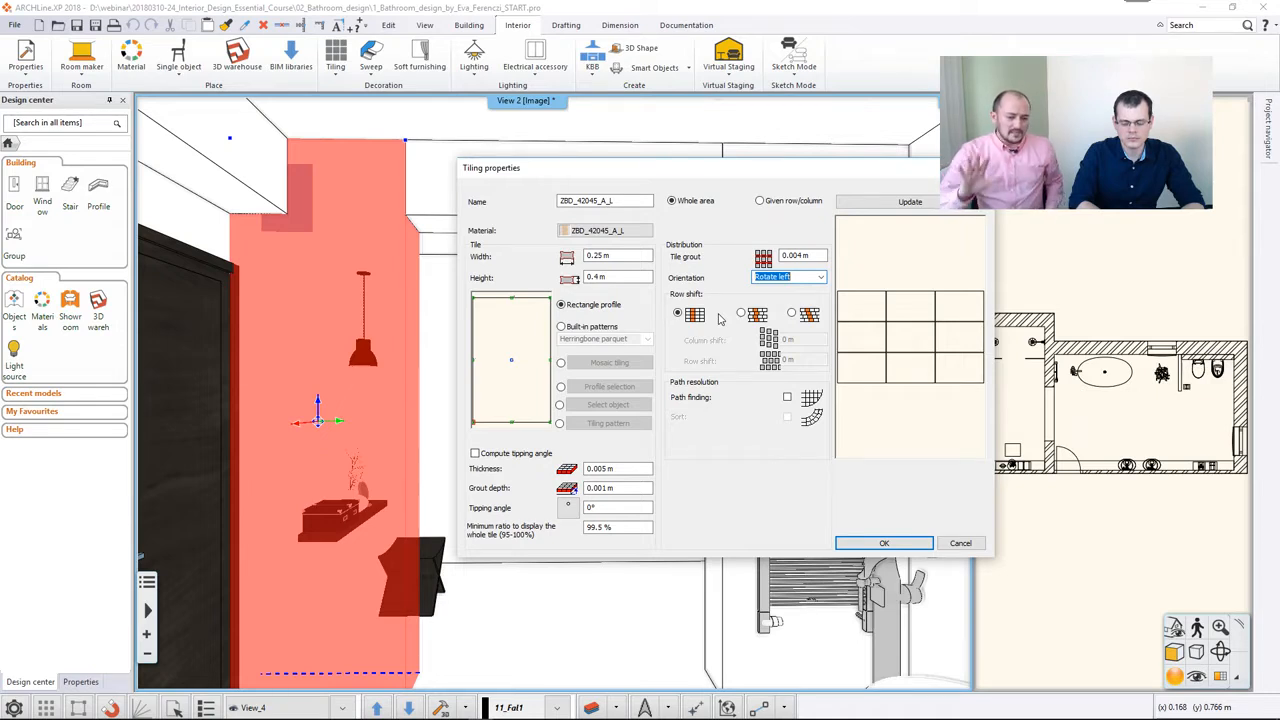
left_click(862, 543)
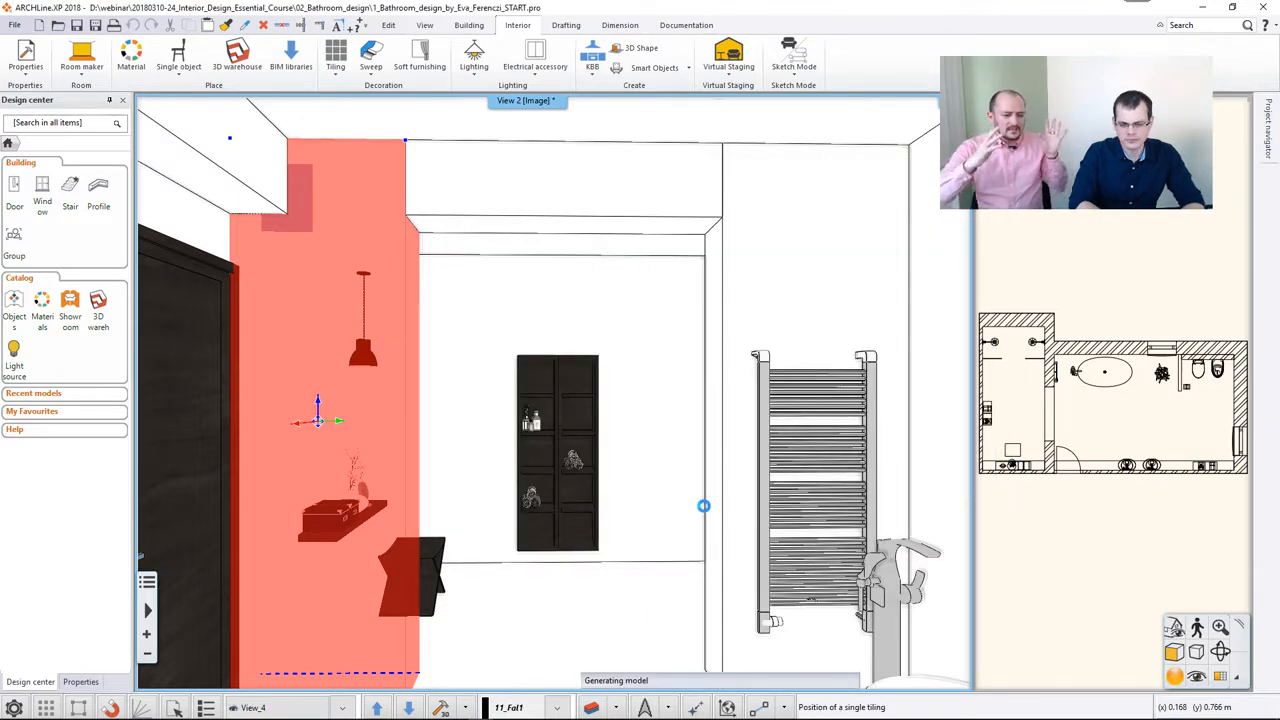
left_click(706, 512)
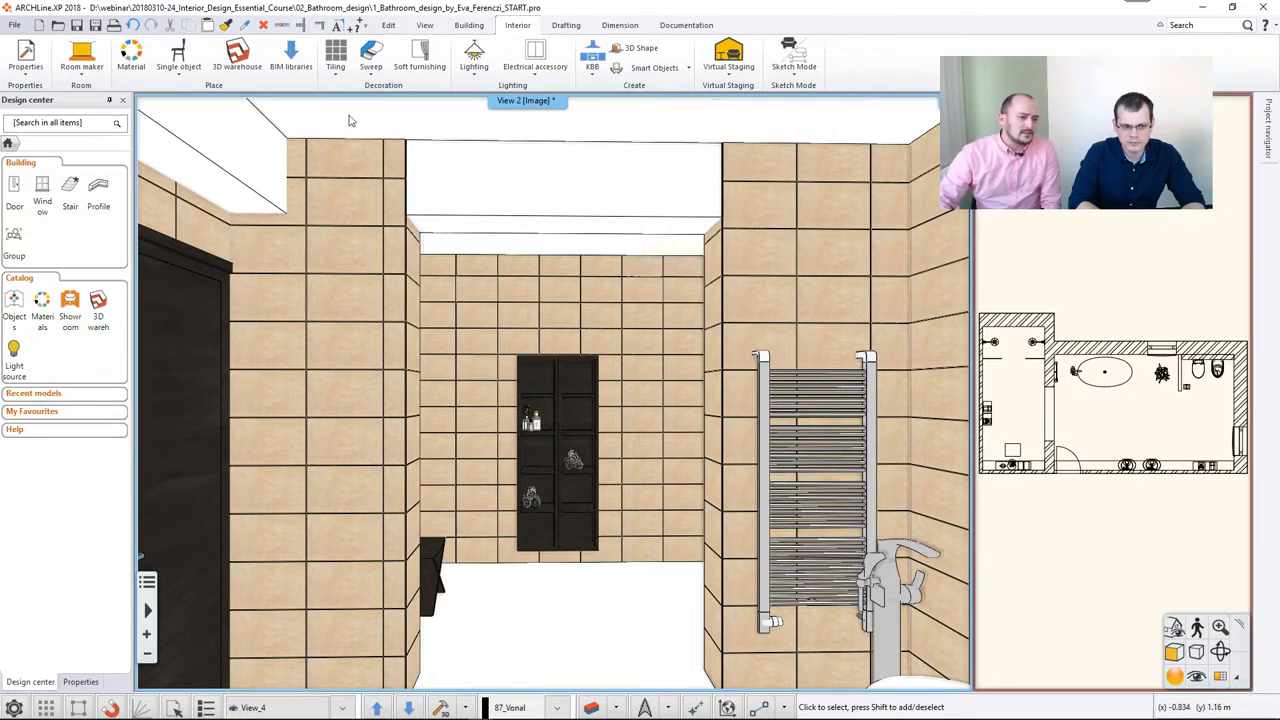
Start tiling the full area of the floor slab
left_click(336, 58)
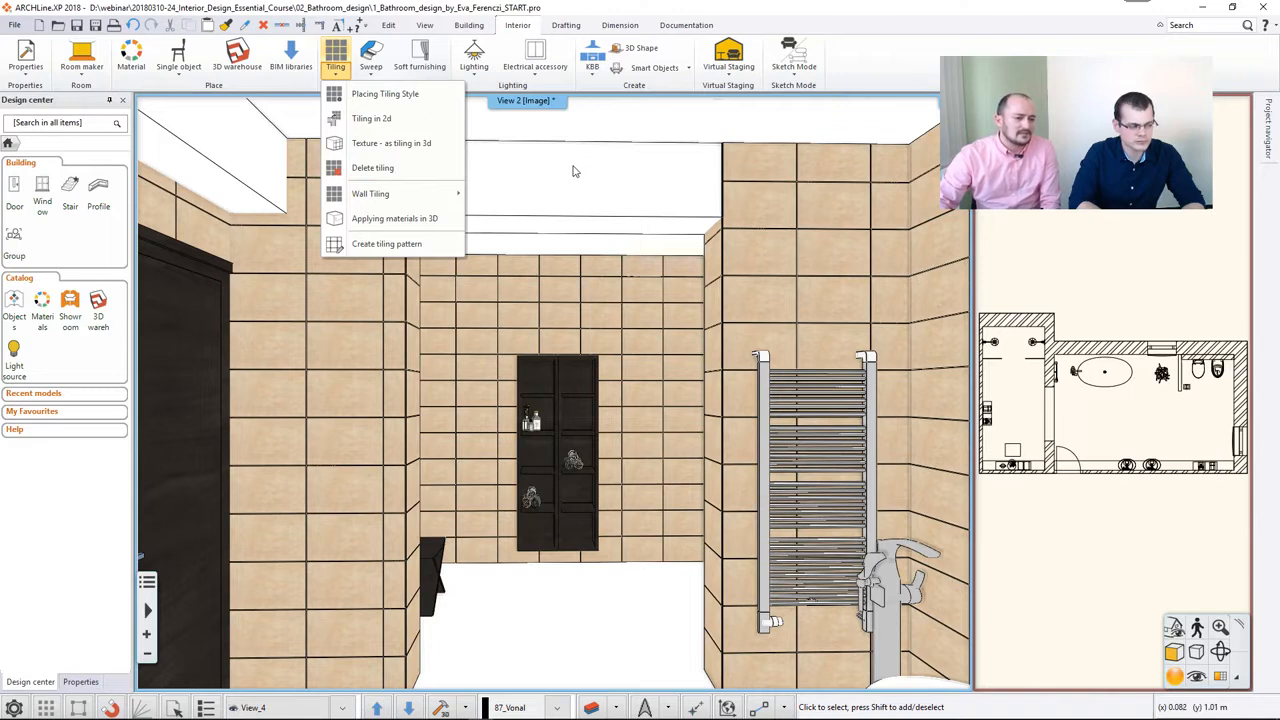
left_click(865, 65)
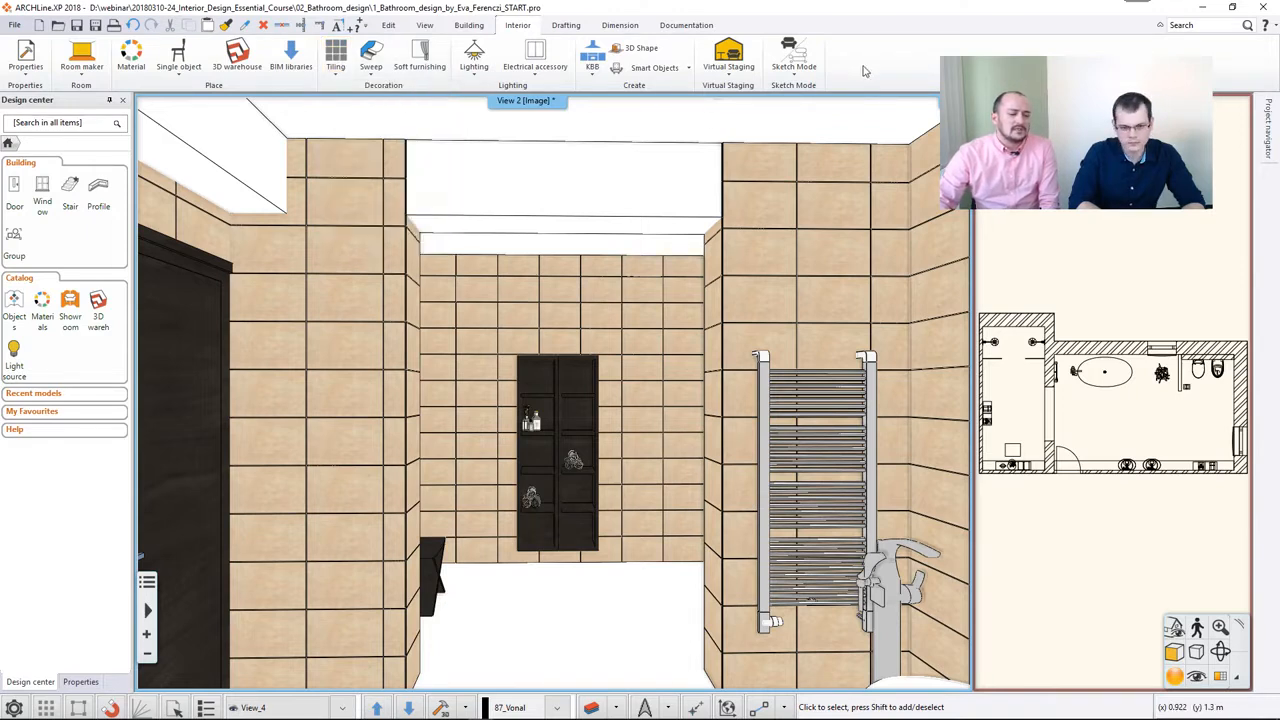
right_click(493, 598)
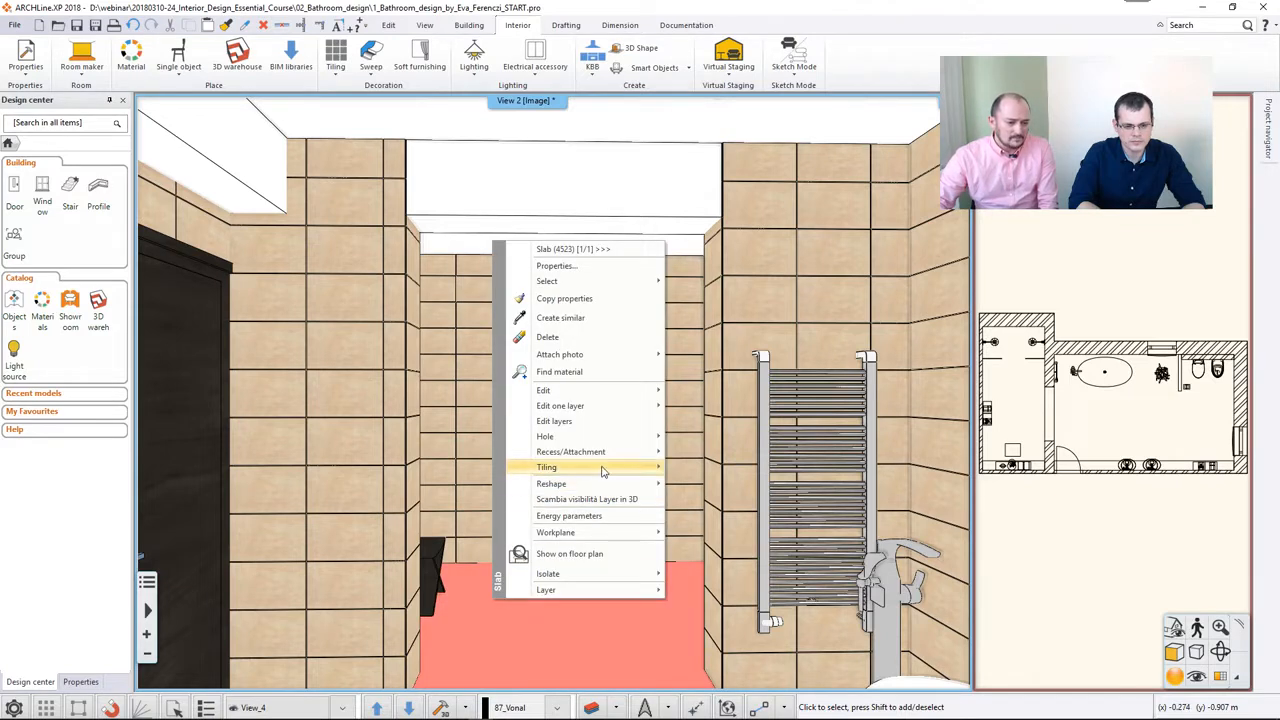
mouse_move(605, 470)
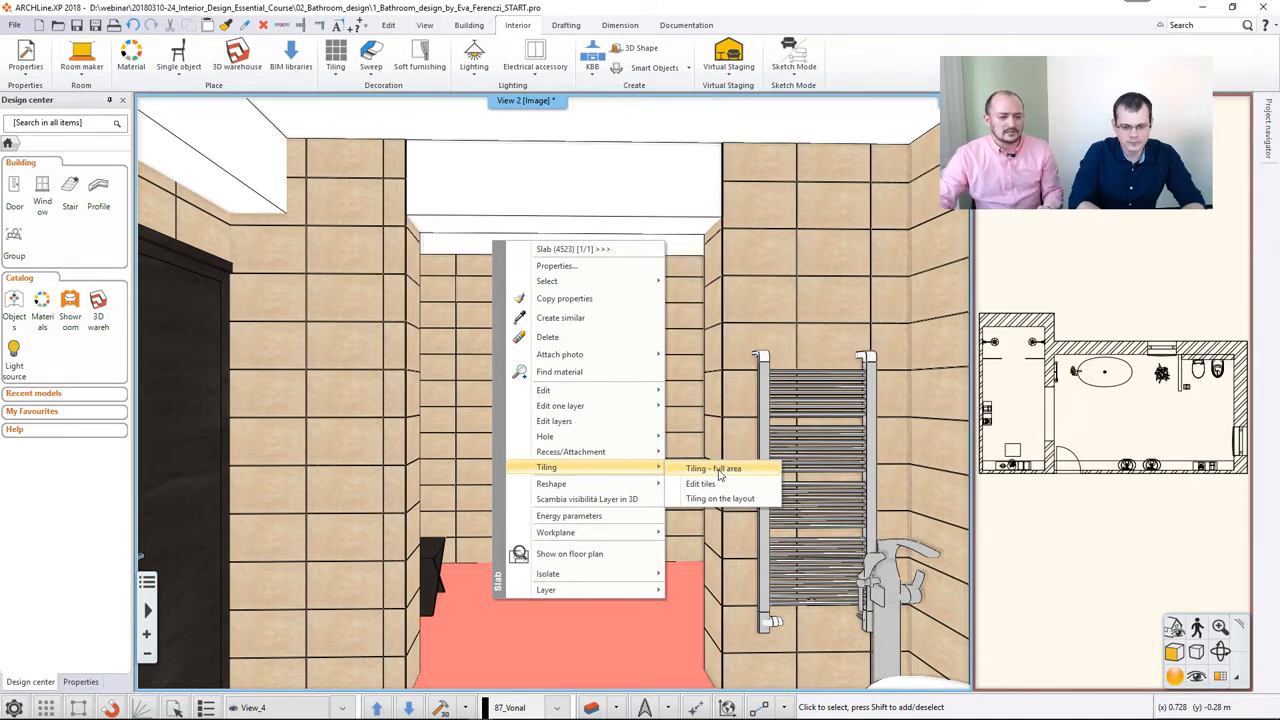
left_click(717, 470)
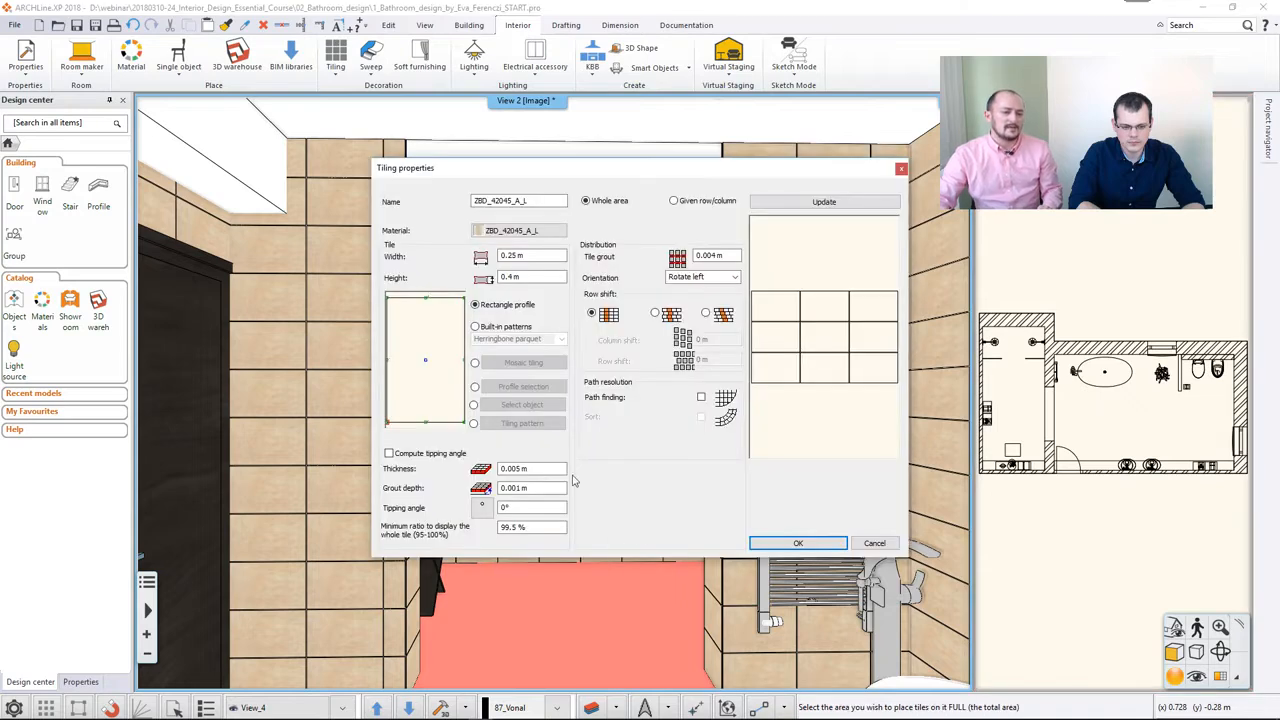
Assign the material ZPD_32045_L from the model's materials to the floor tiling and accept the tiling properties
left_click(519, 235)
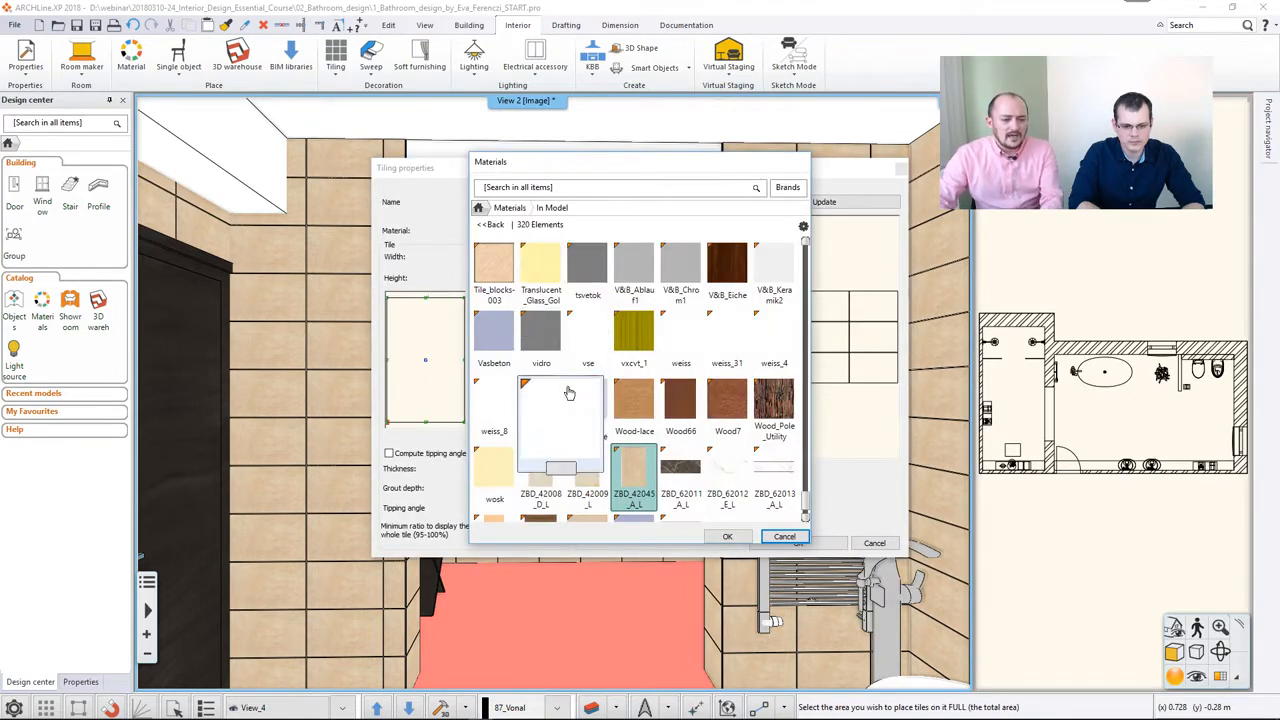
scroll(657, 478, "down", 3)
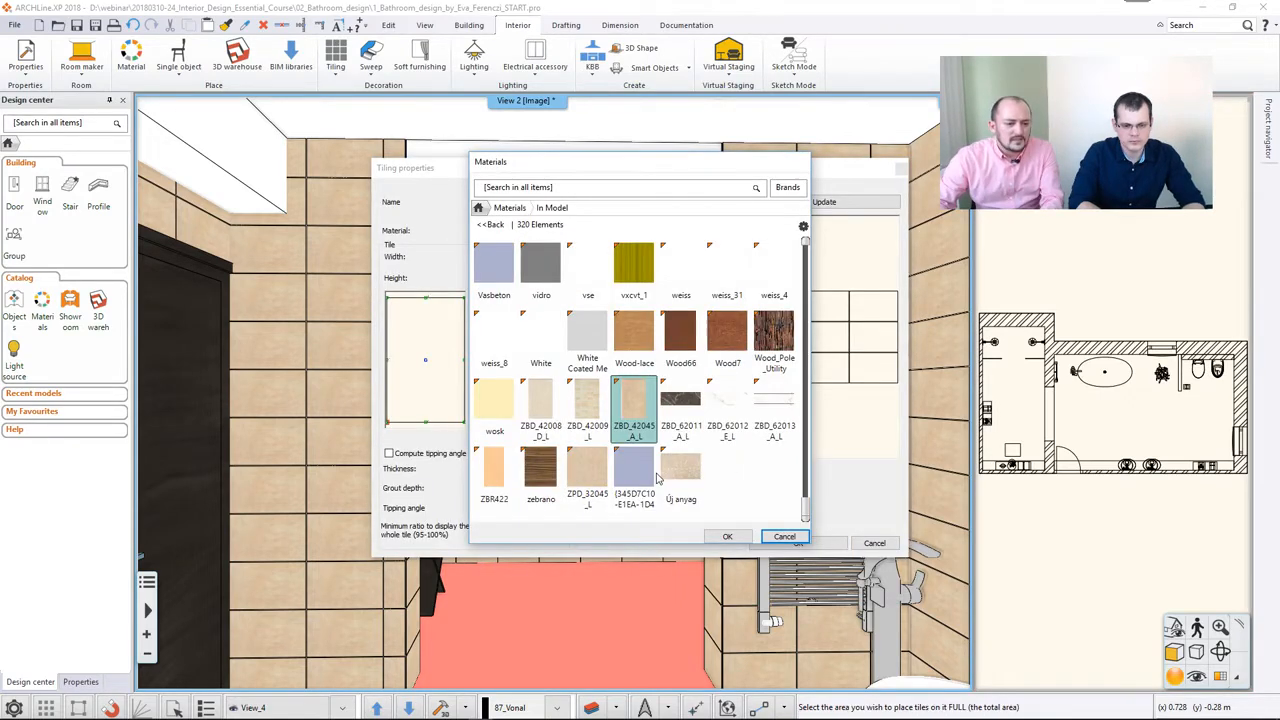
left_click(596, 490)
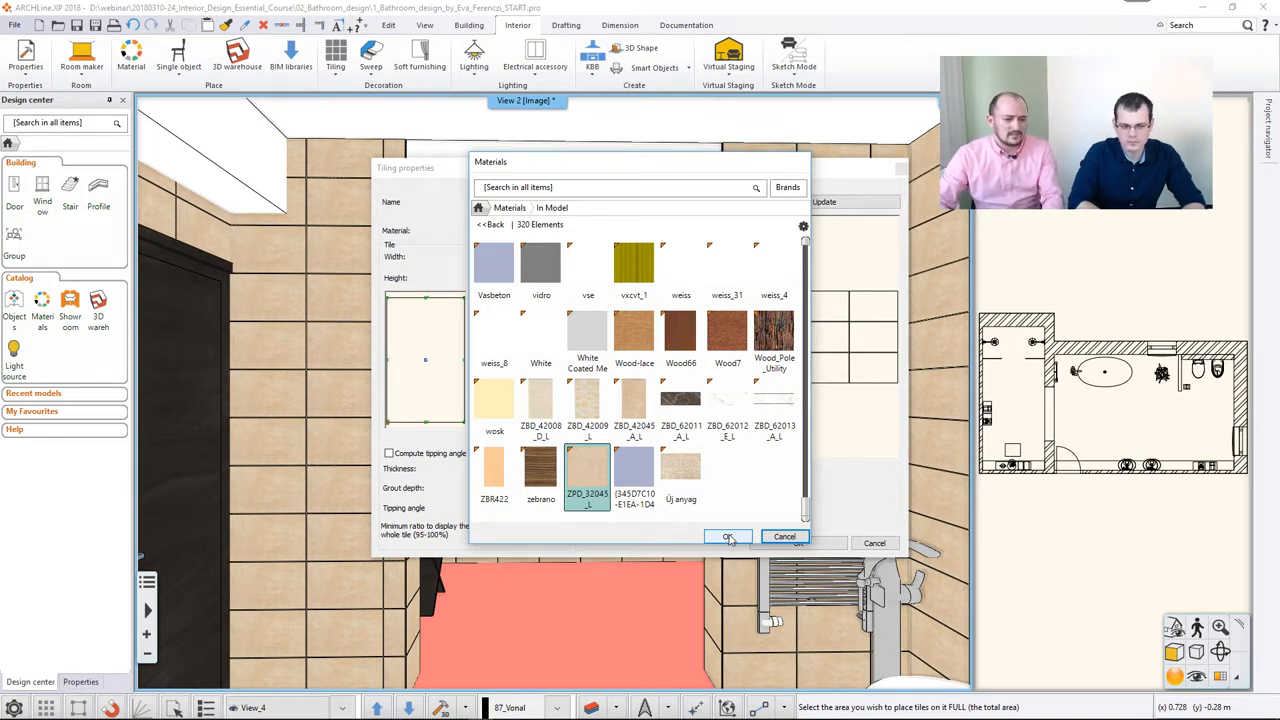
left_click(729, 537)
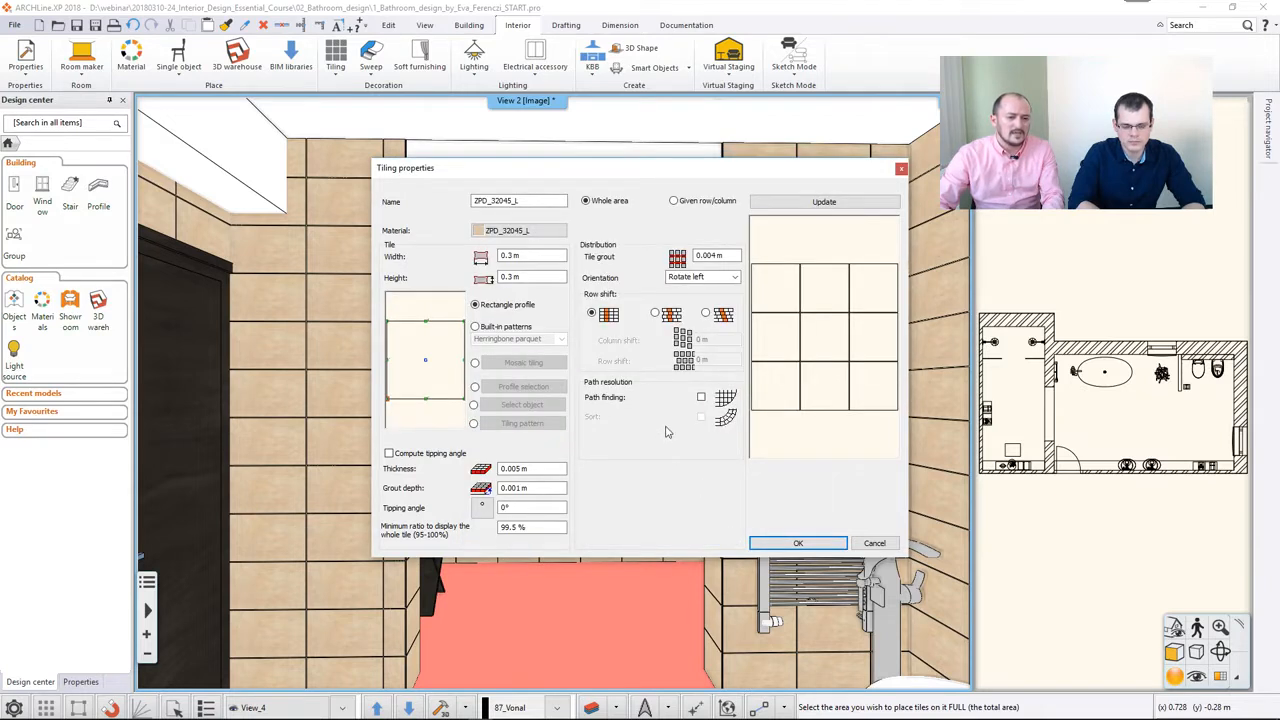
left_click(512, 276)
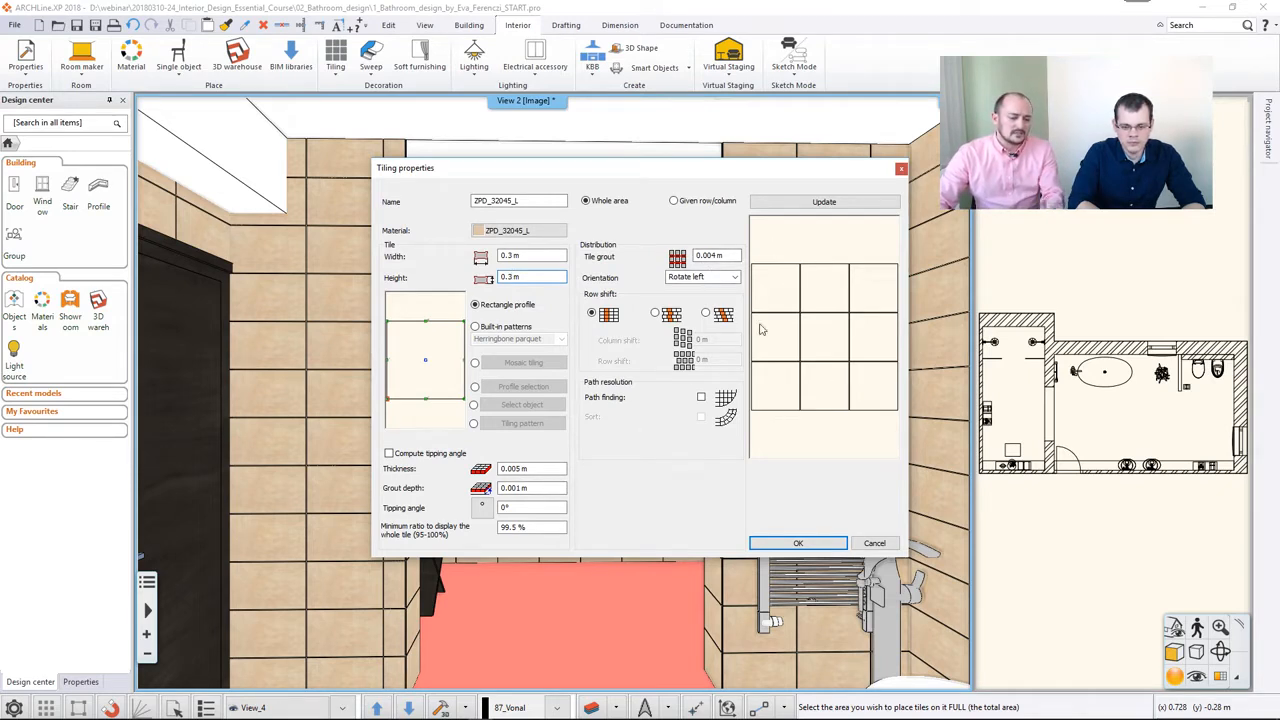
left_click(775, 543)
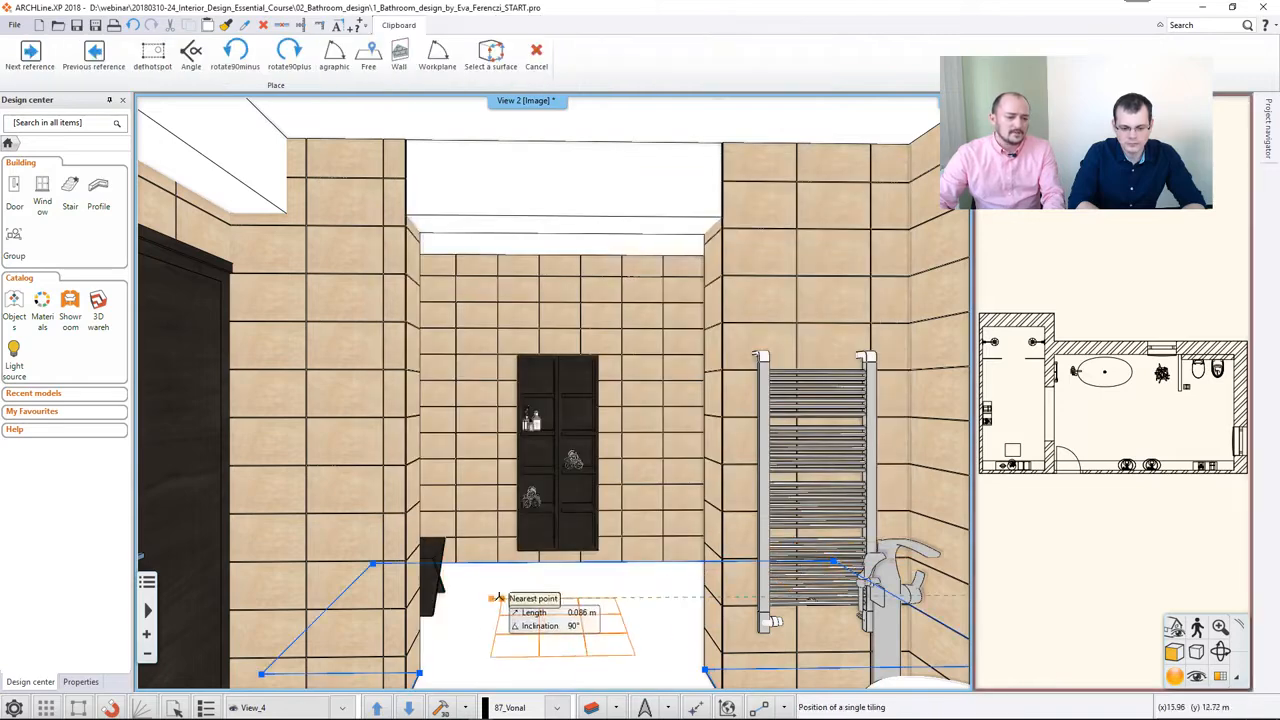
Place the floor tiling's origin at the room corner behind the stool and align its rotation with the wall holding the dark shelf
scroll(457, 606, "up", 3)
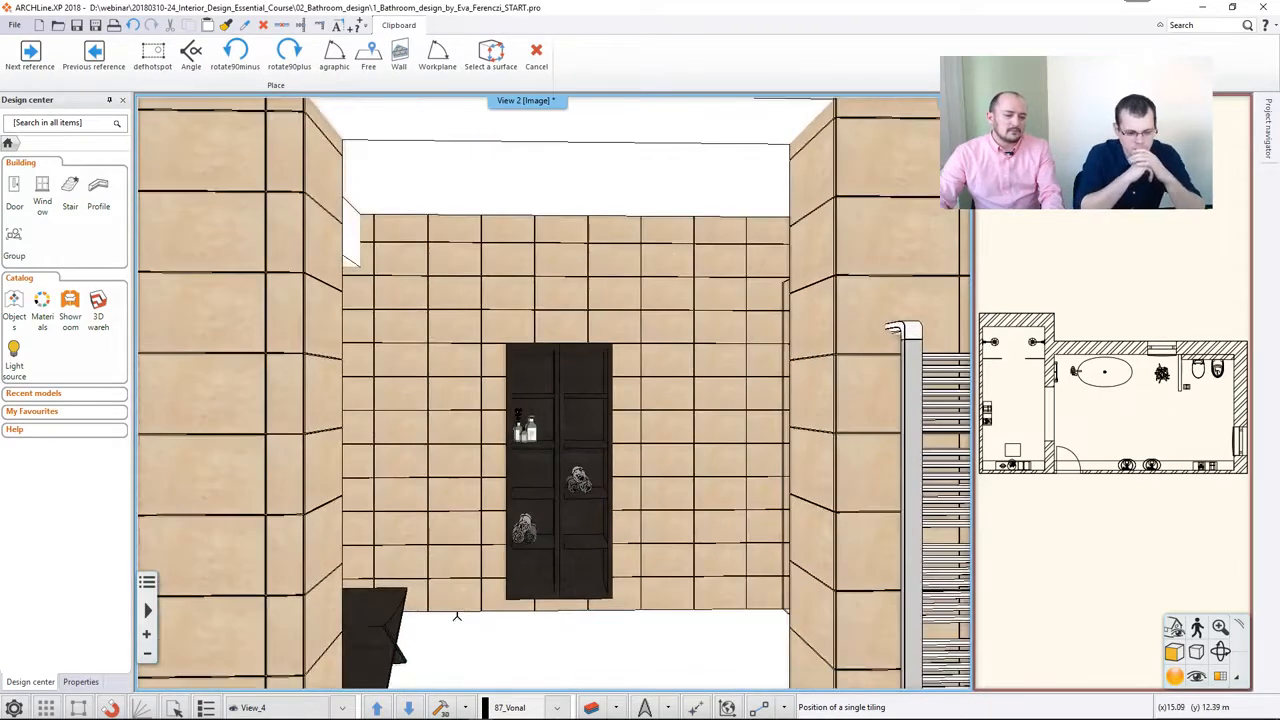
scroll(457, 616, "up", 2)
middle_click_drag(457, 625, 414, 646)
left_click(414, 646)
left_click(420, 568)
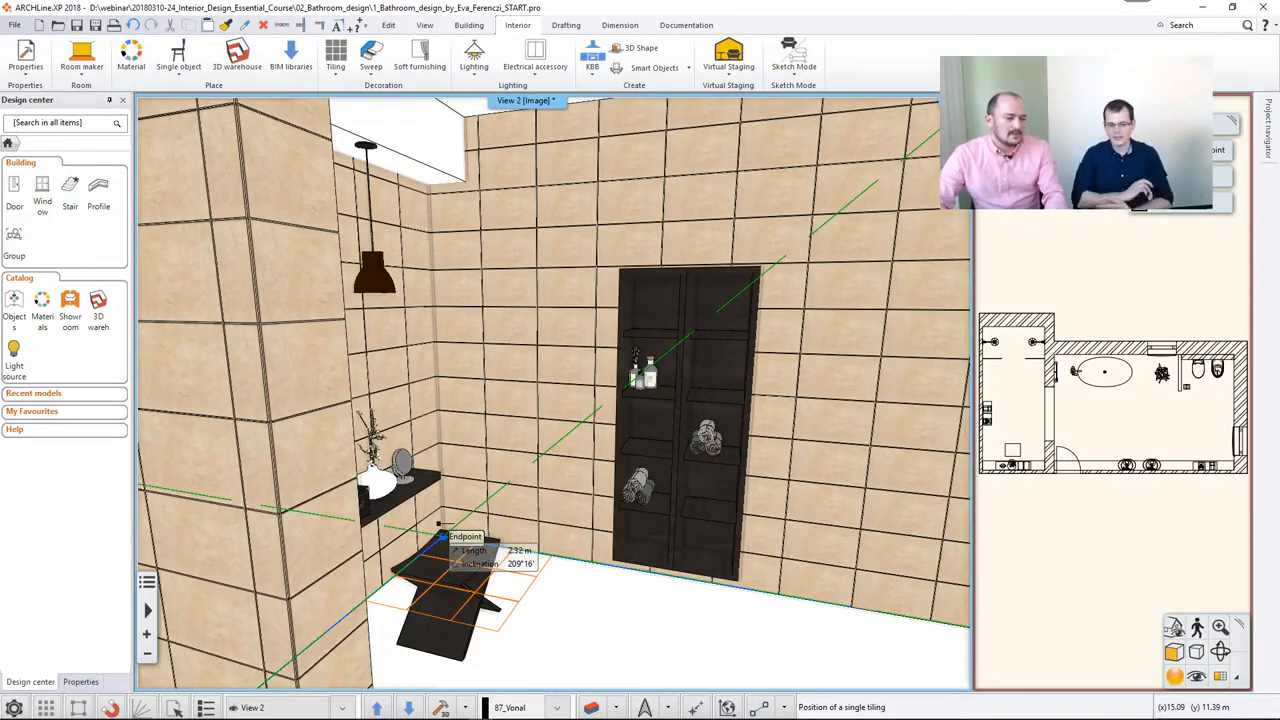
scroll(438, 524, "down", 1)
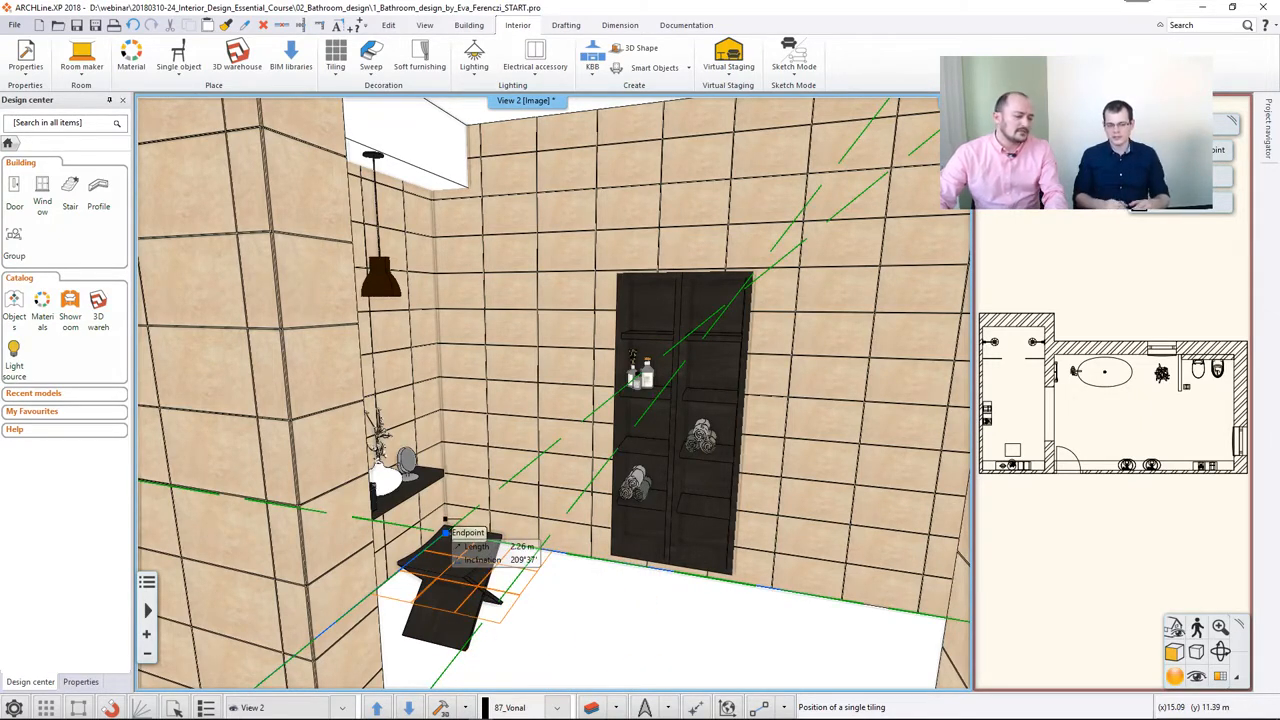
left_click(445, 531)
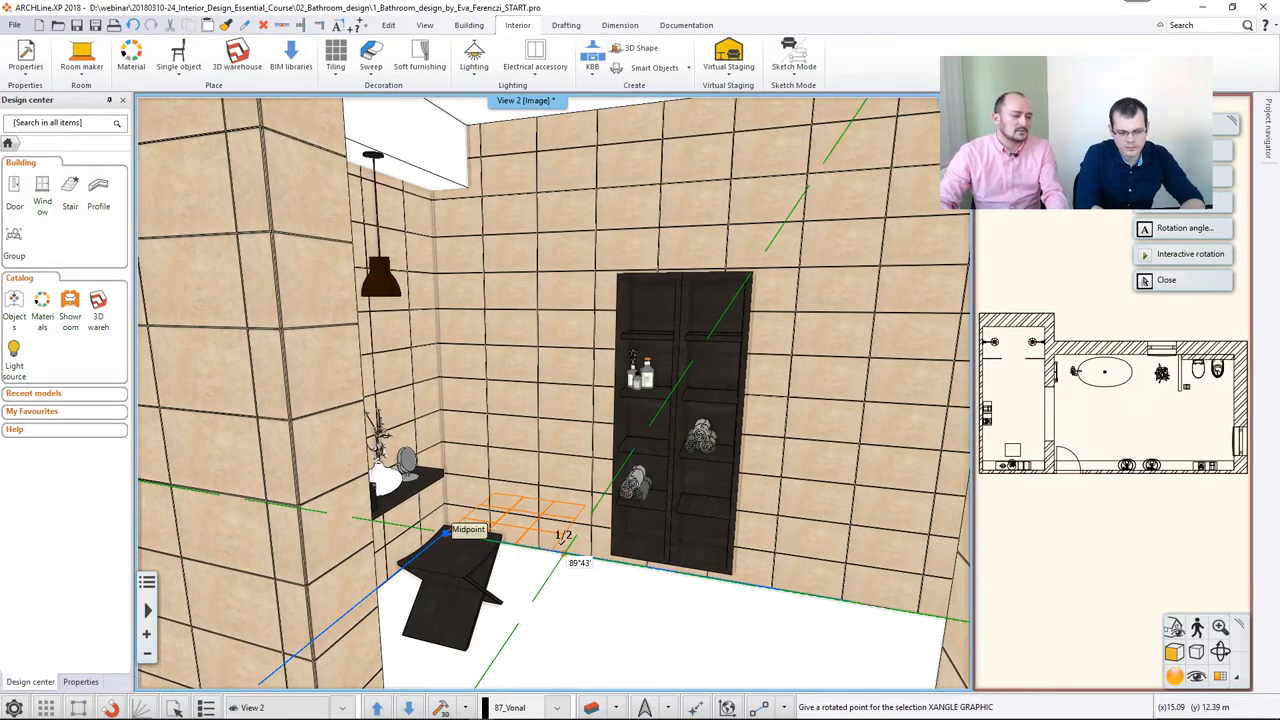
left_click(561, 543)
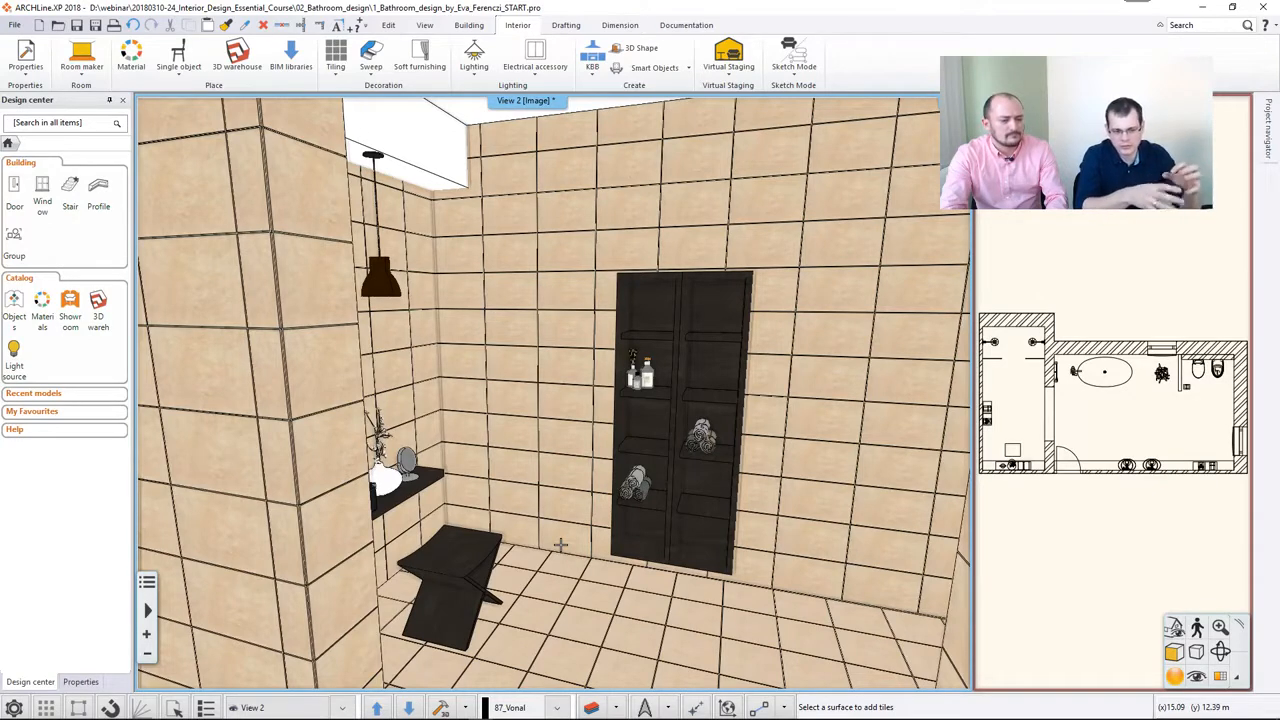
key("Escape")
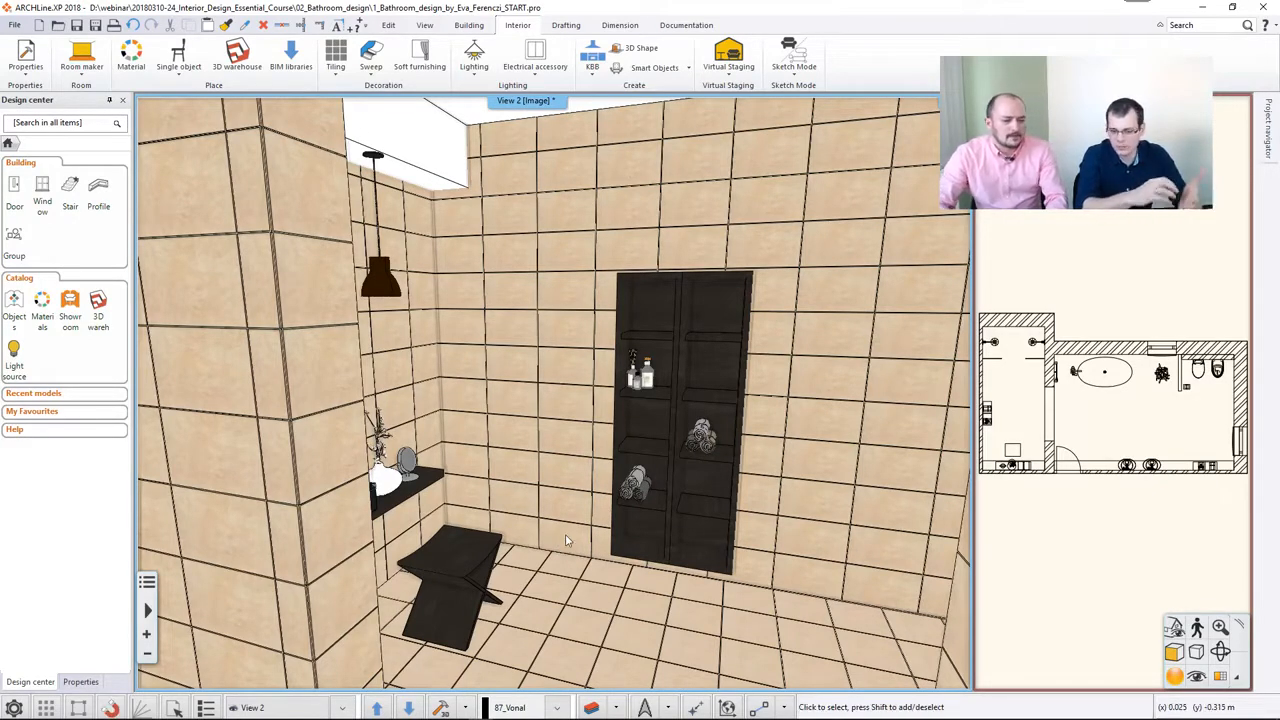
Examine the tiled walls and floor through the saved views from View_3 to View_7
left_click(342, 707)
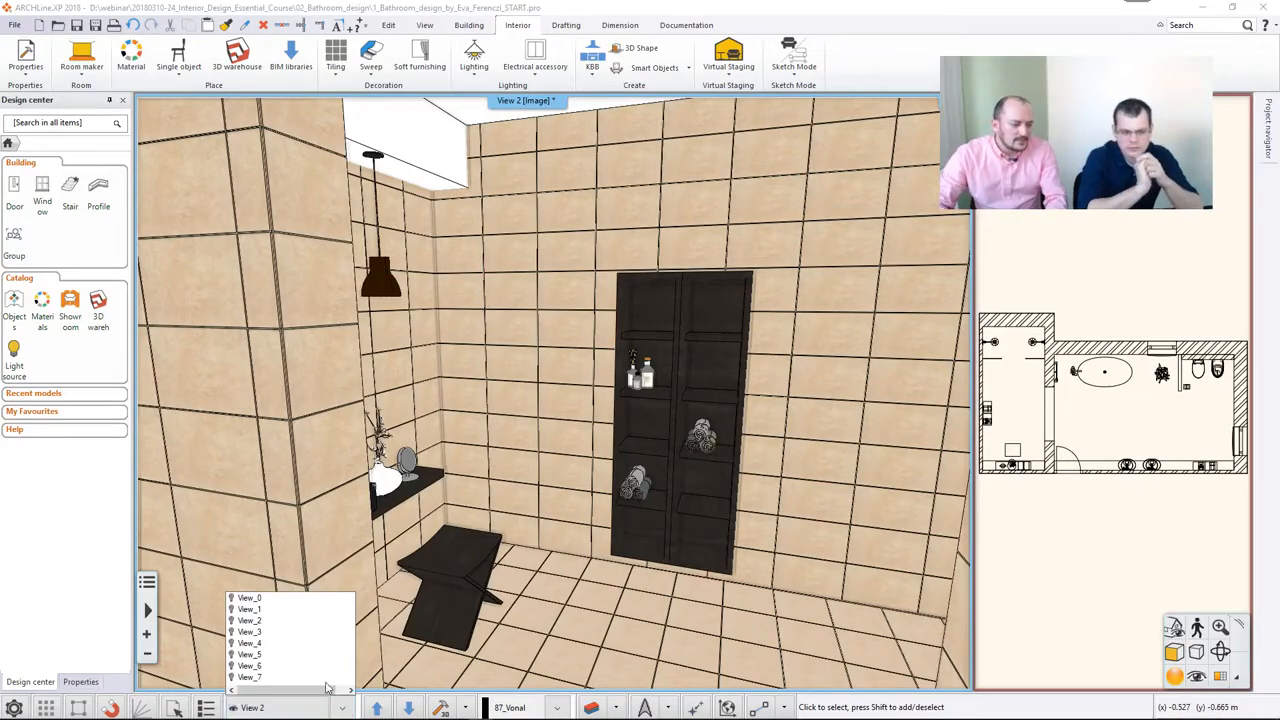
left_click(289, 633)
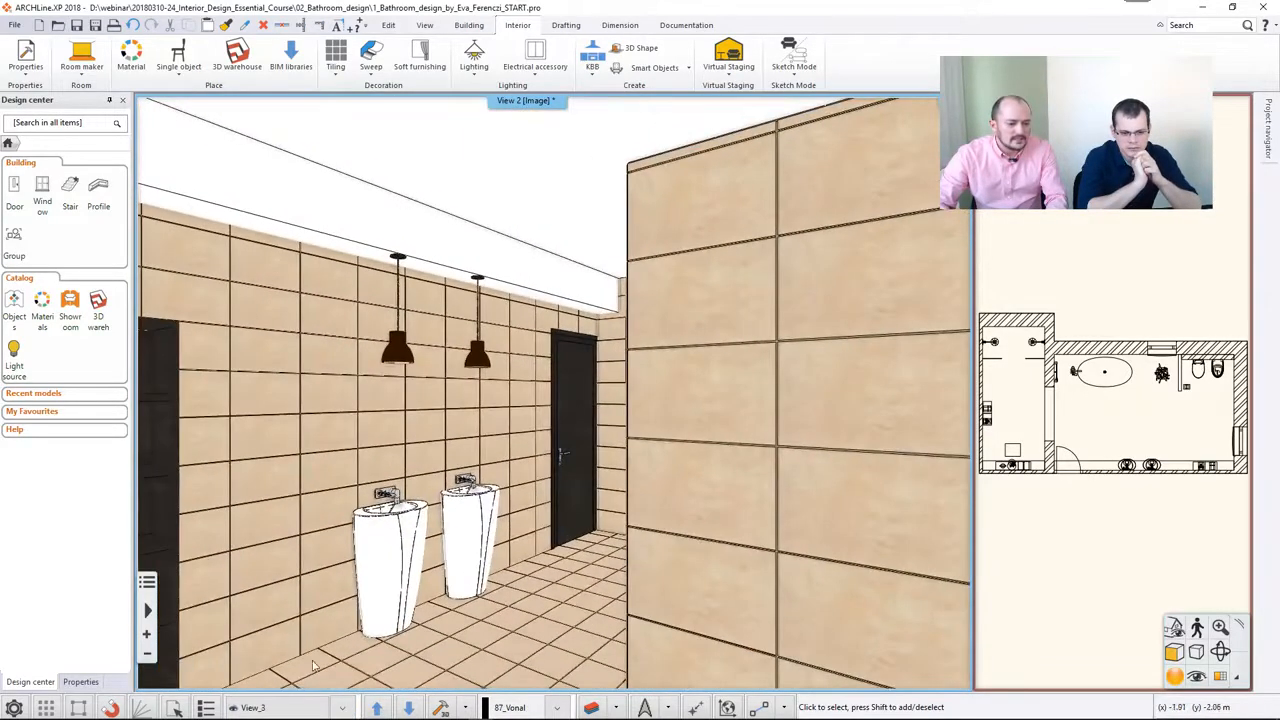
left_click(408, 707)
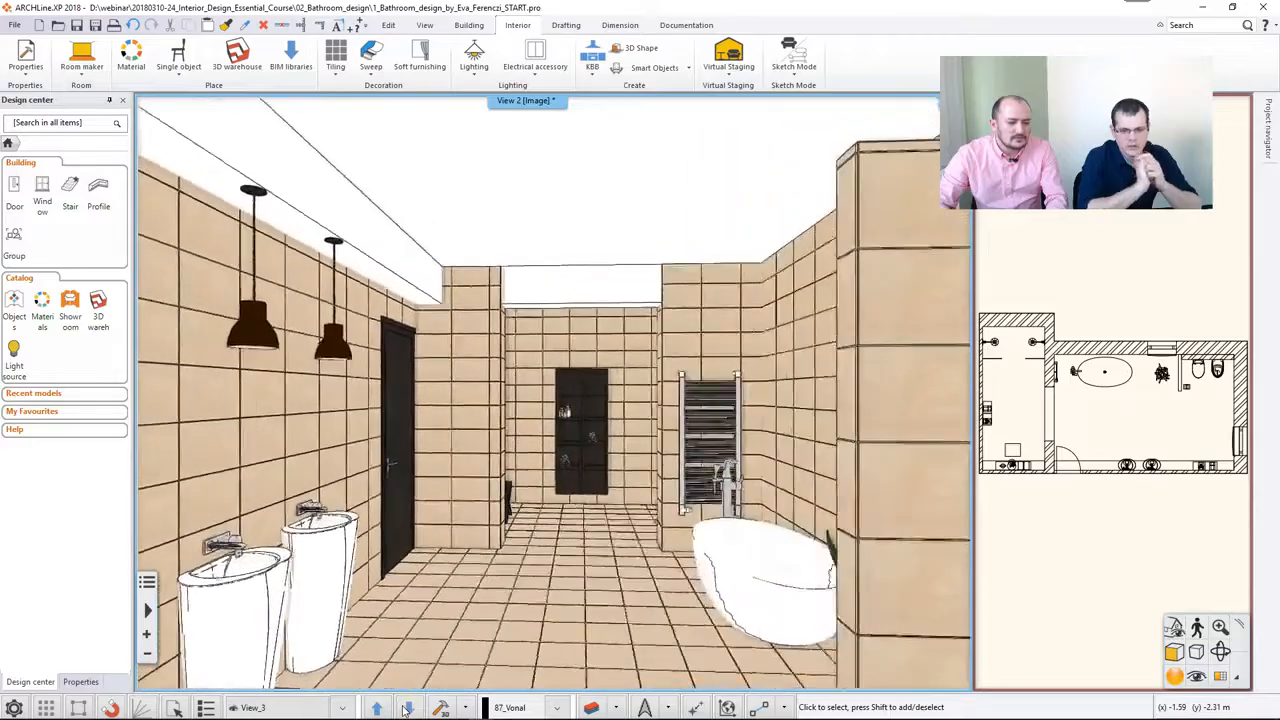
left_click(408, 707)
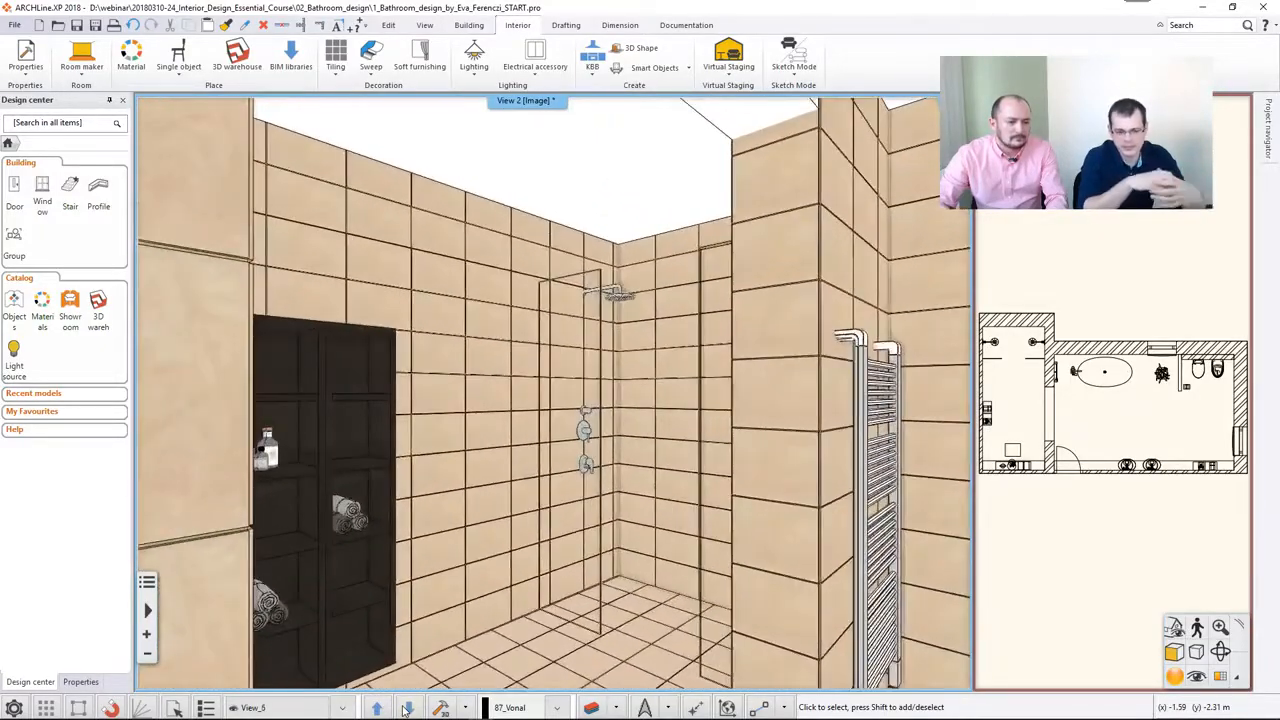
left_click(407, 707)
left_click(407, 707)
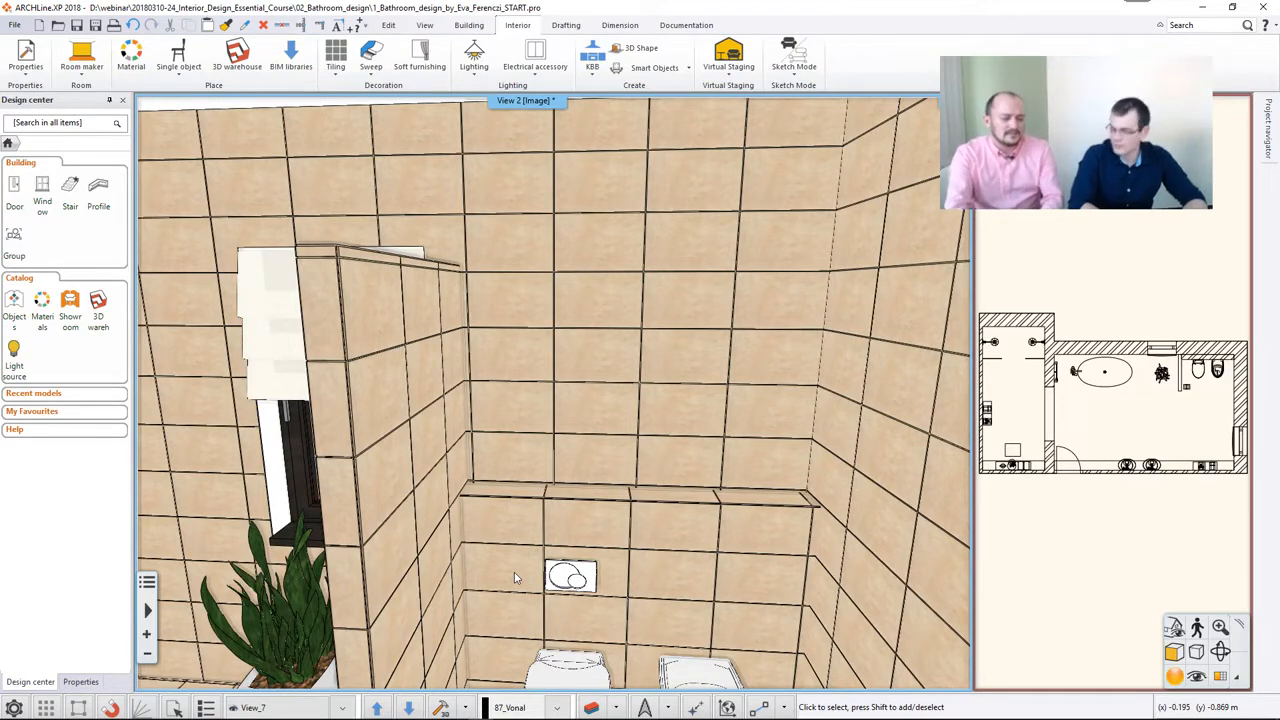
middle_click_drag(514, 572, 514, 573)
key("Right")
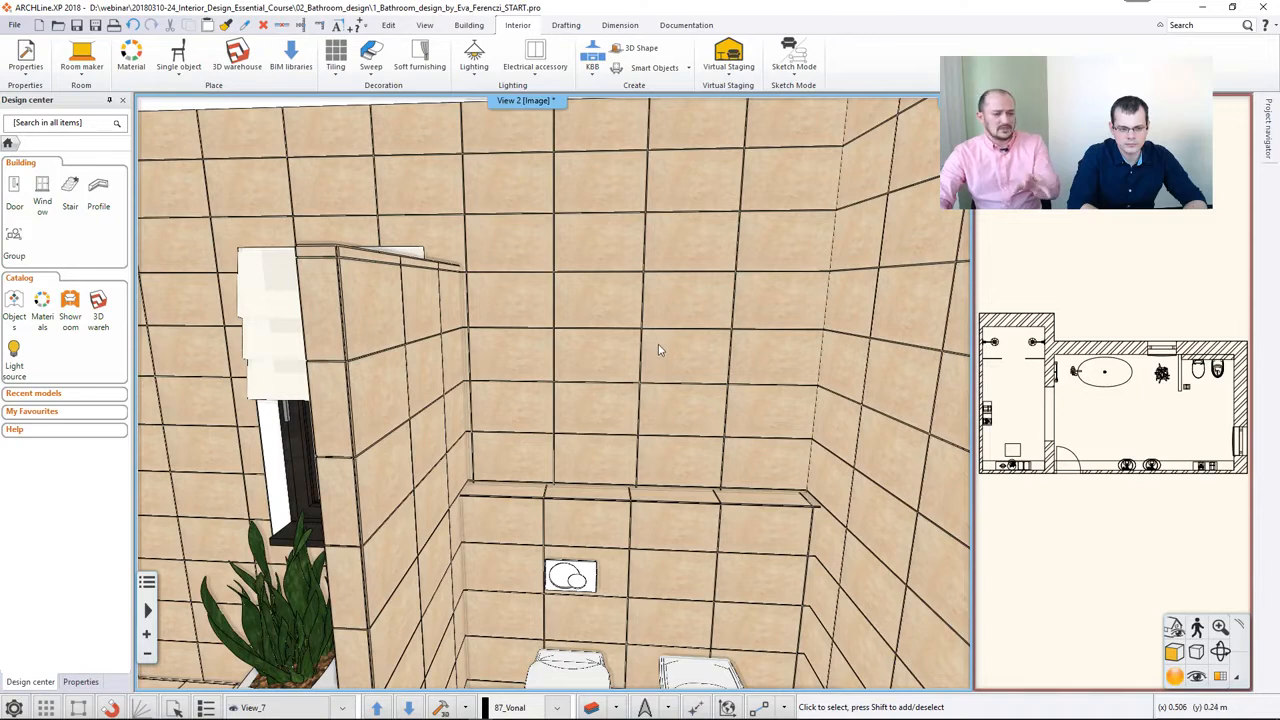
Start changing selected tiles and pick the two middle tile columns, seven rows each, on the wall above the toilet ledge
right_click(603, 365)
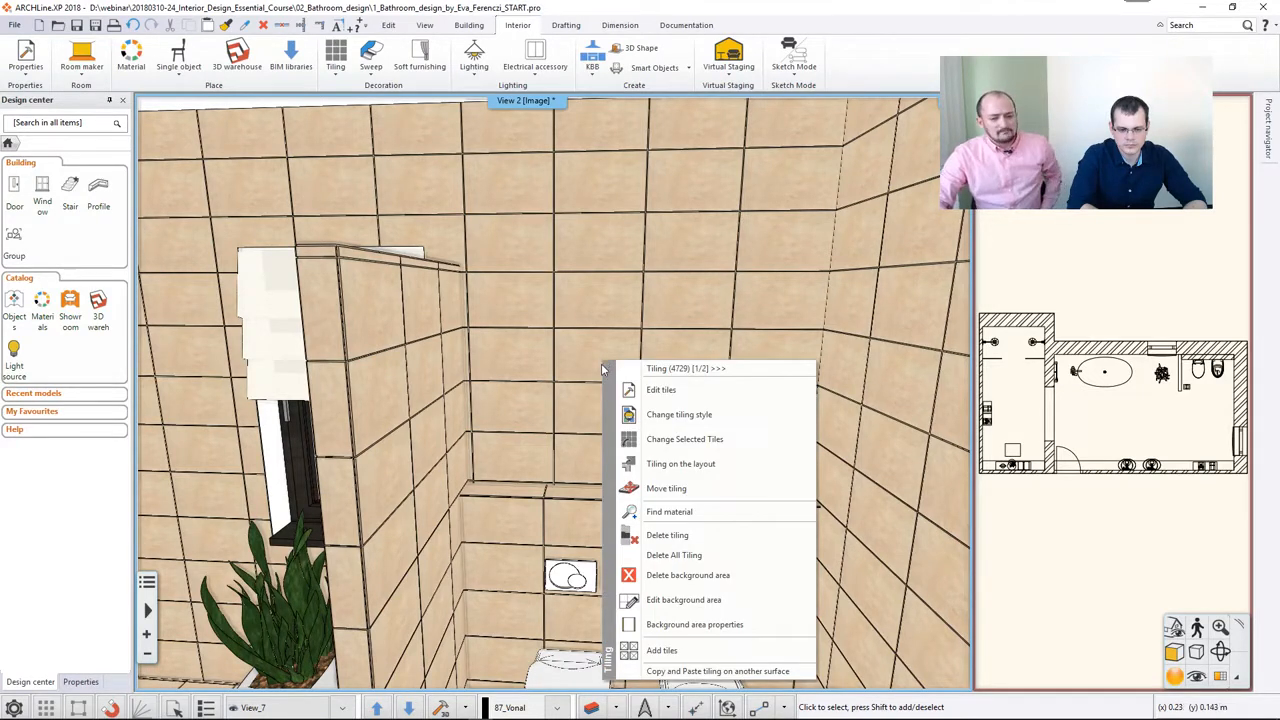
left_click(664, 438)
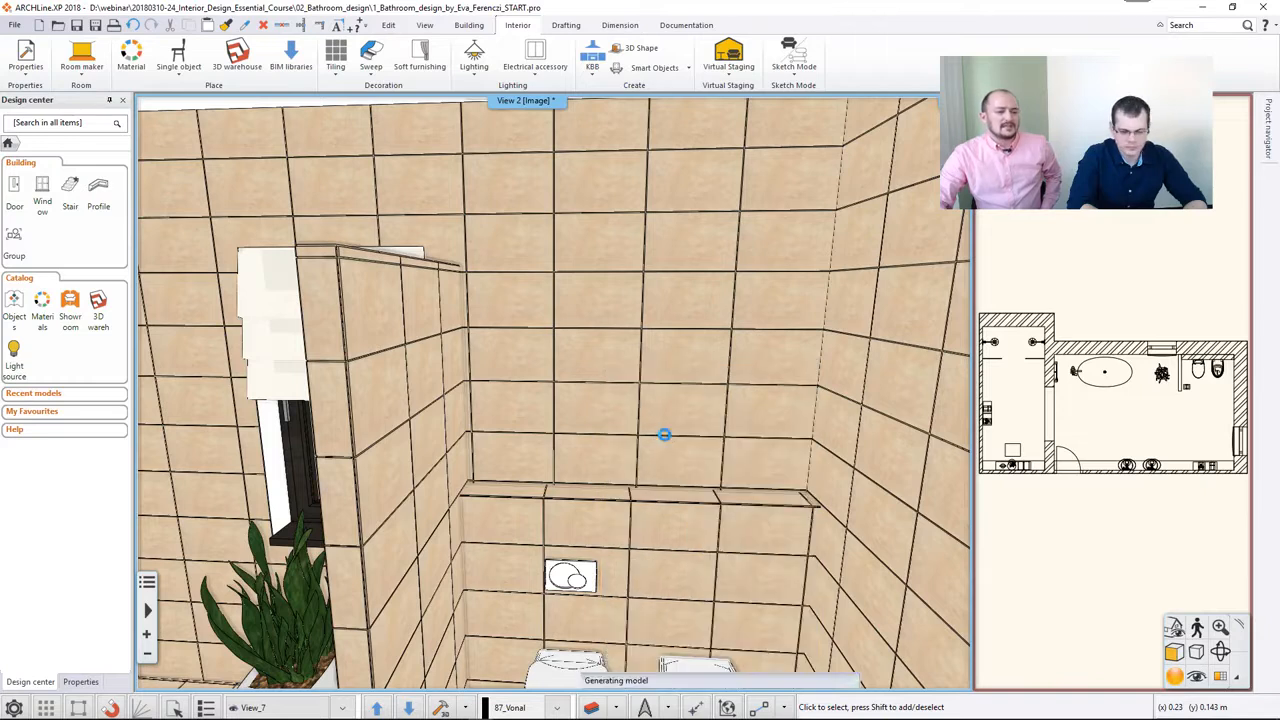
left_click(681, 360)
left_click(679, 313)
left_click(593, 298)
left_click(605, 245)
left_click(684, 237)
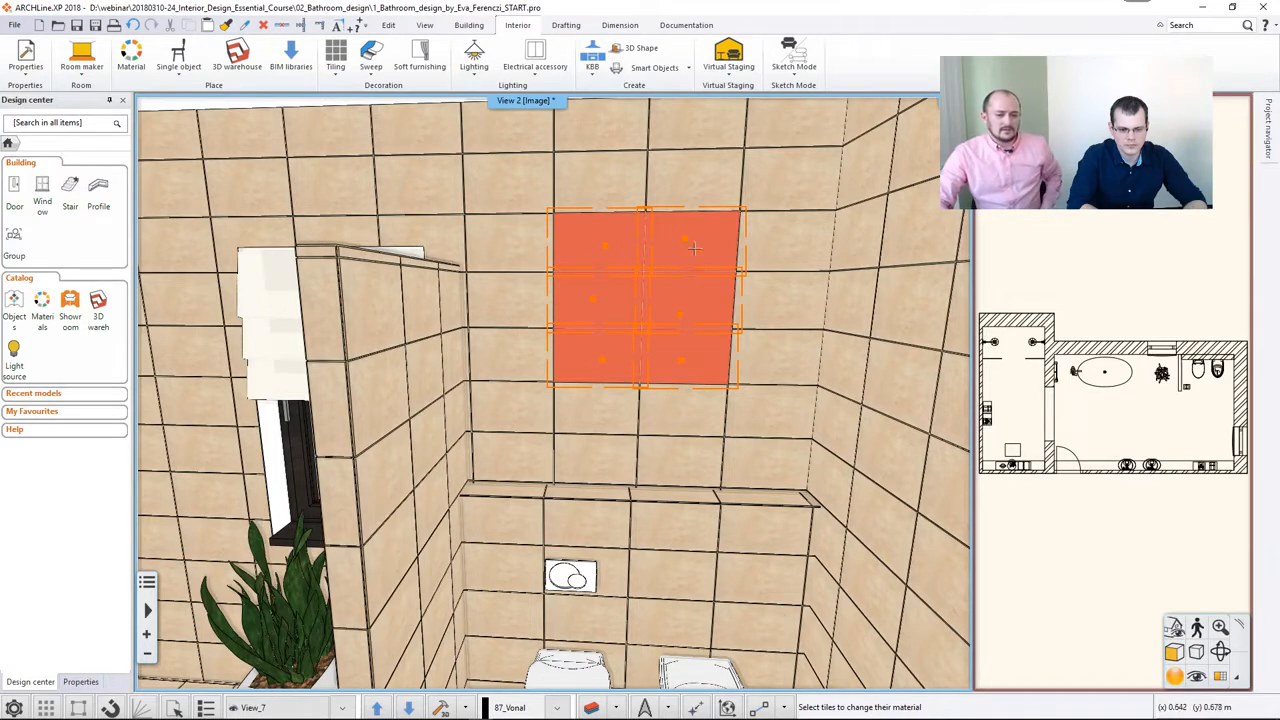
left_click(672, 408)
left_click(602, 408)
left_click(603, 455)
left_click(666, 455)
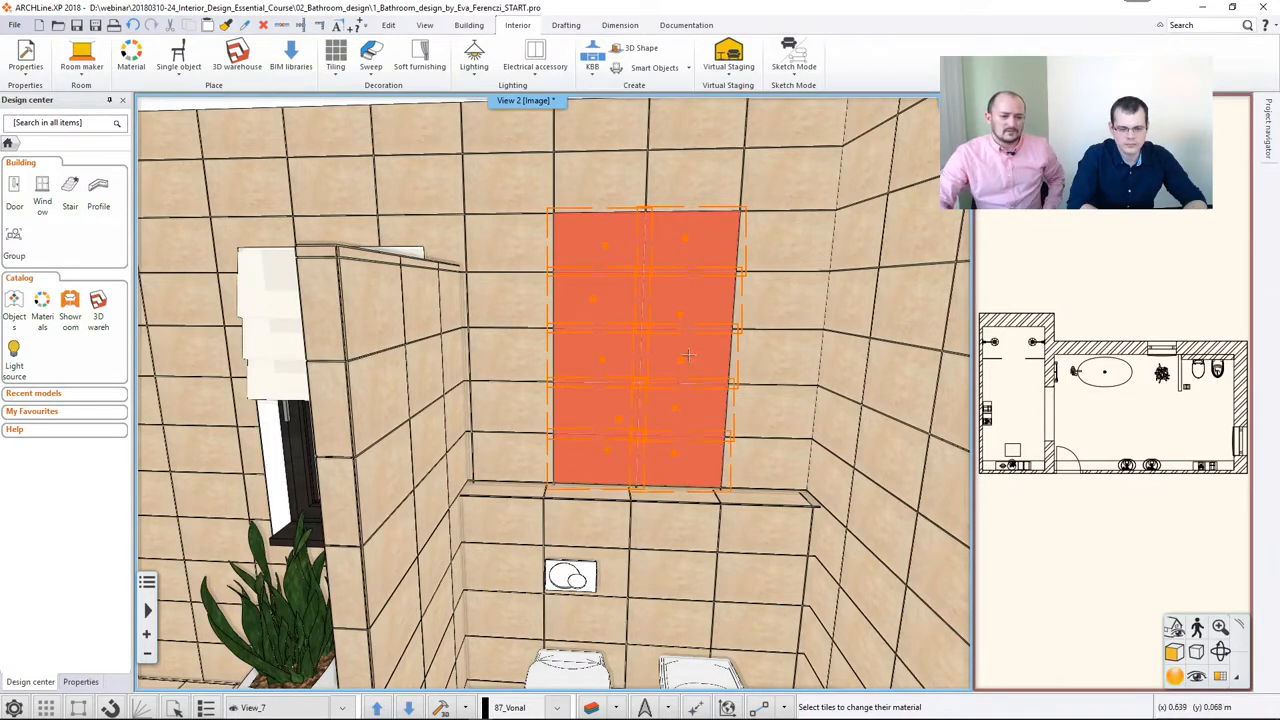
left_click(692, 202)
left_click(610, 192)
left_click(608, 135)
left_click(681, 133)
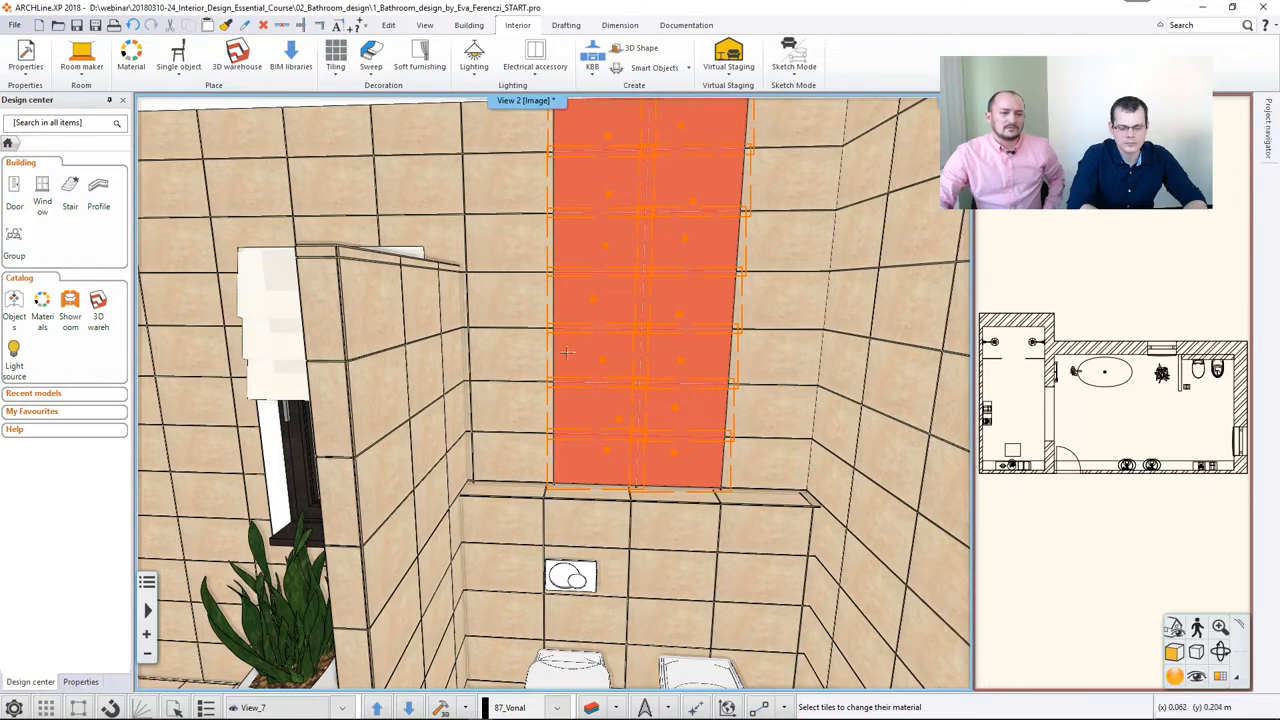
scroll(576, 340, "down", 1)
scroll(578, 333, "up", 1)
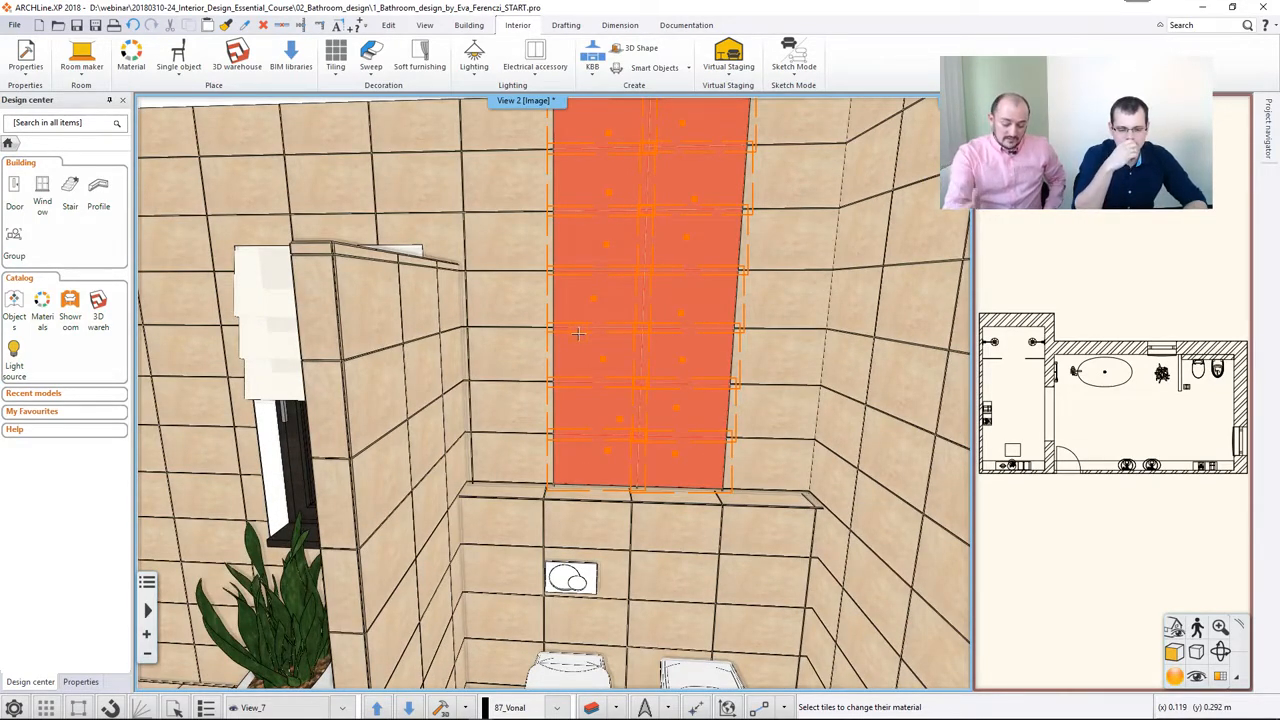
Change the material of only the selected wall tiles to ZBD_42009_L and finish editing the tiling
right_click(578, 333)
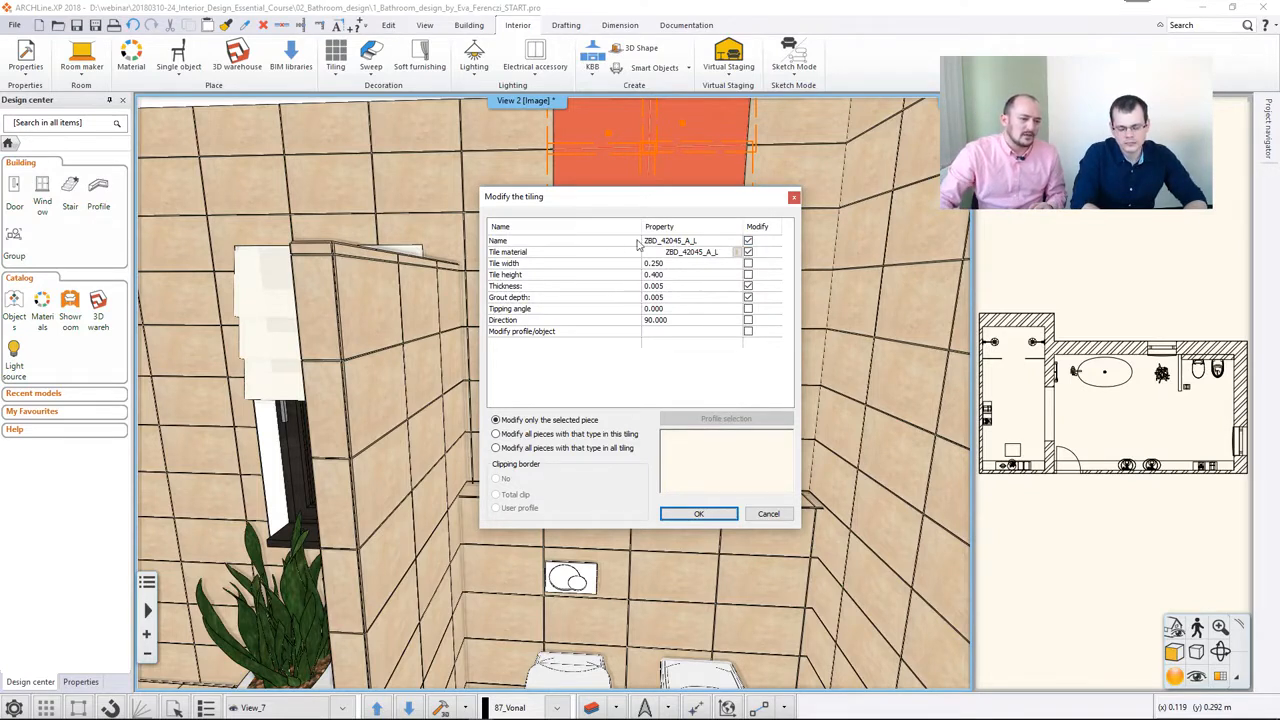
left_click(748, 252)
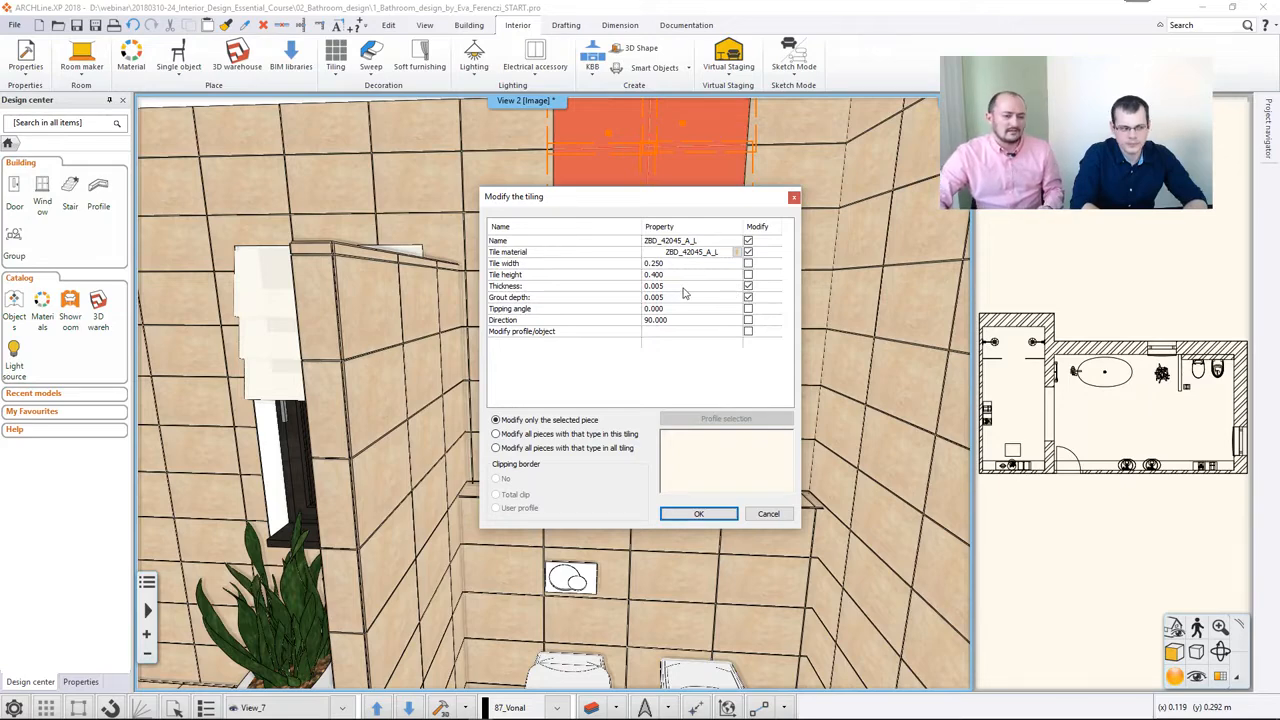
left_click(737, 252)
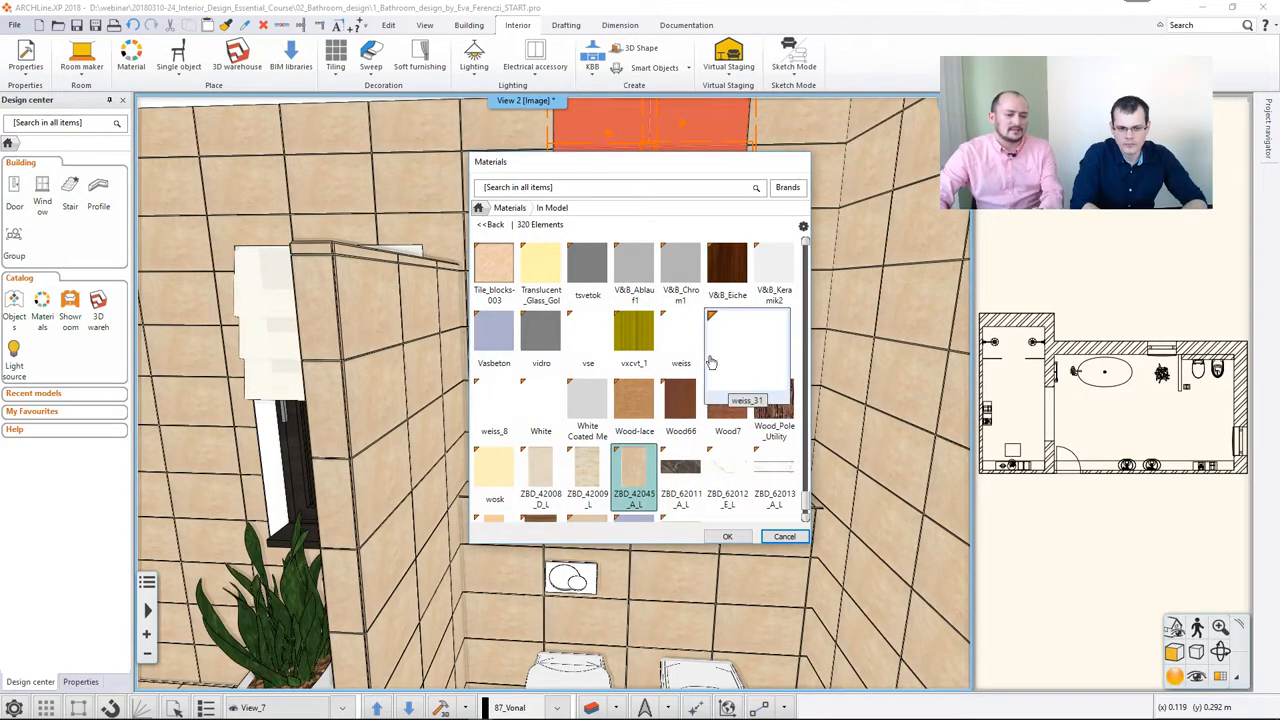
left_click(595, 484)
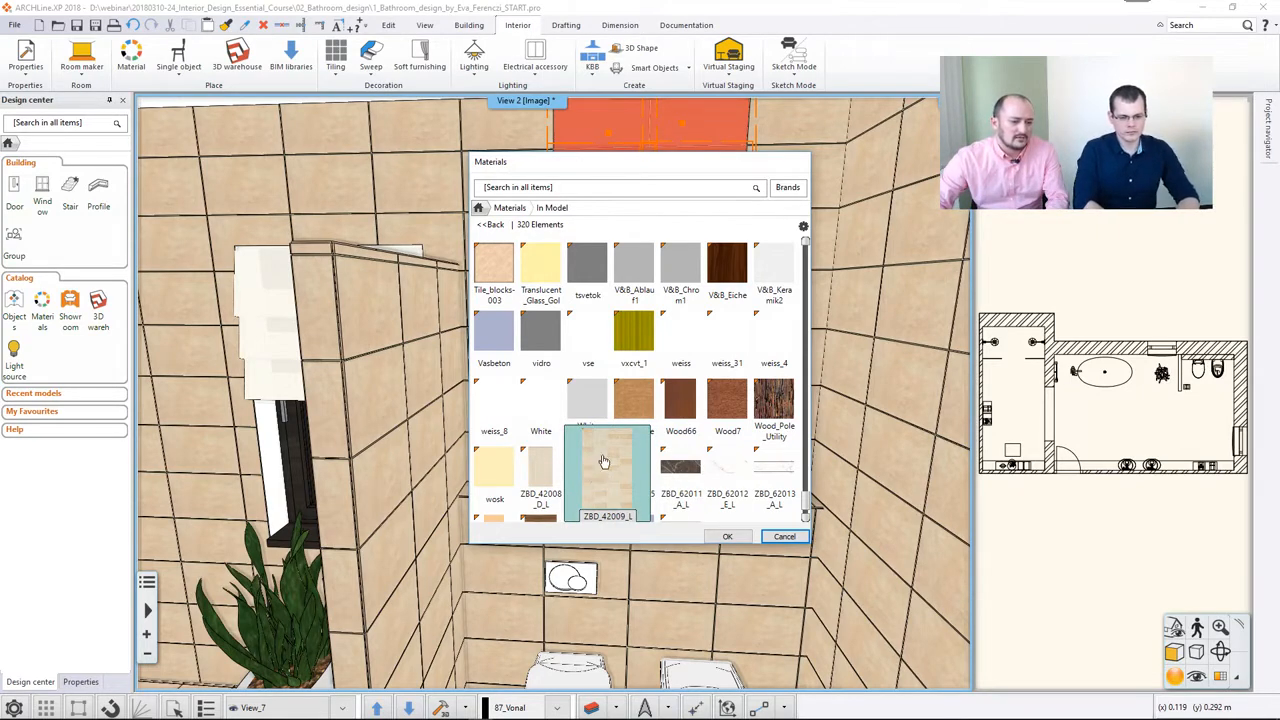
left_click(727, 537)
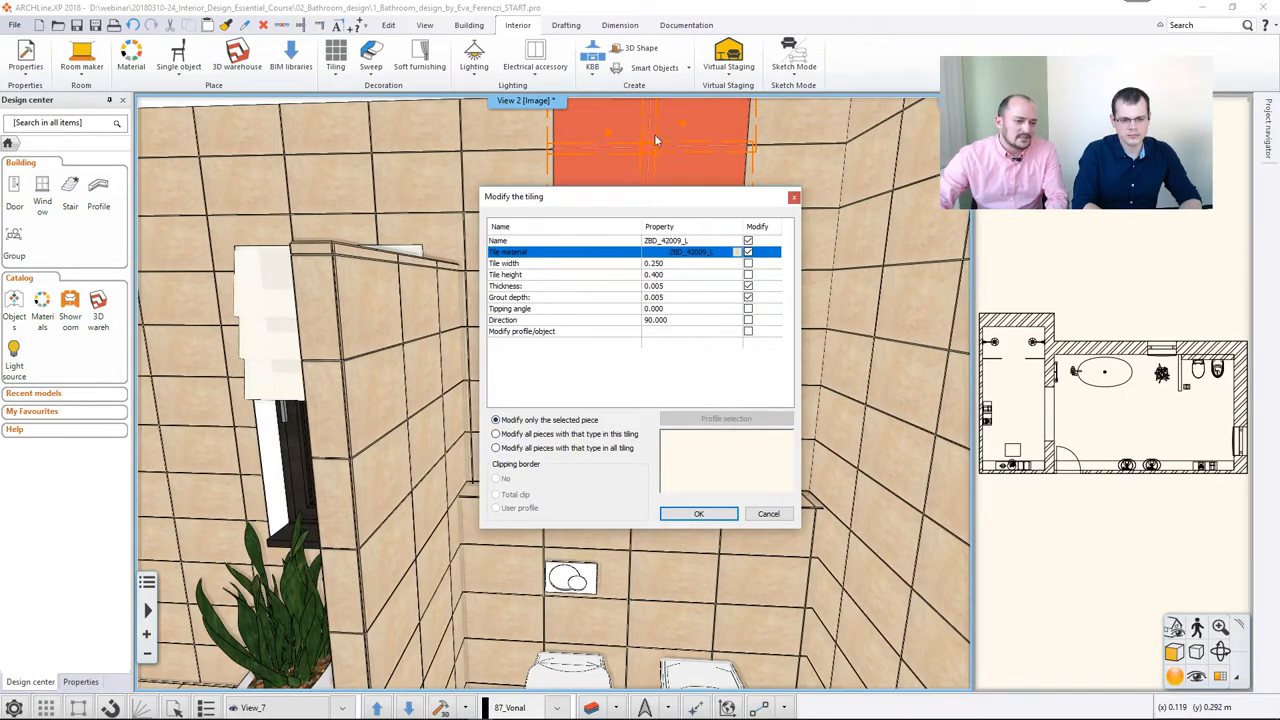
left_click_drag(655, 198, 859, 207)
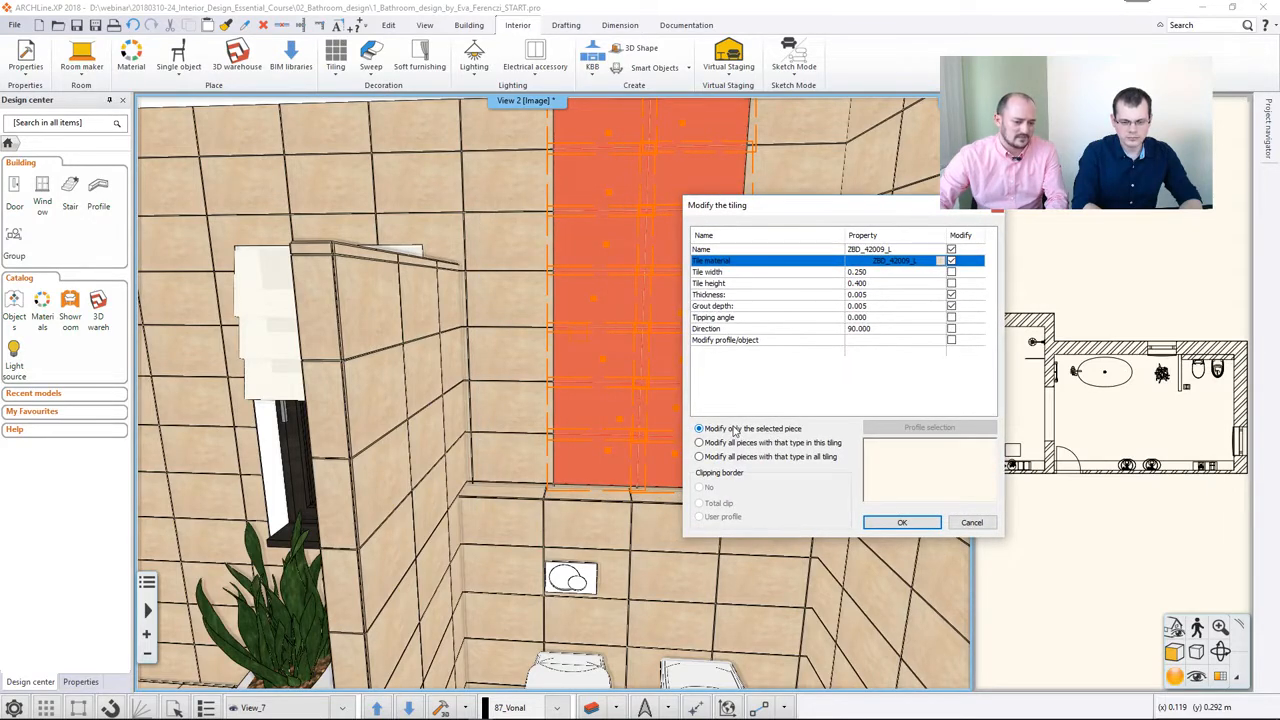
left_click(901, 524)
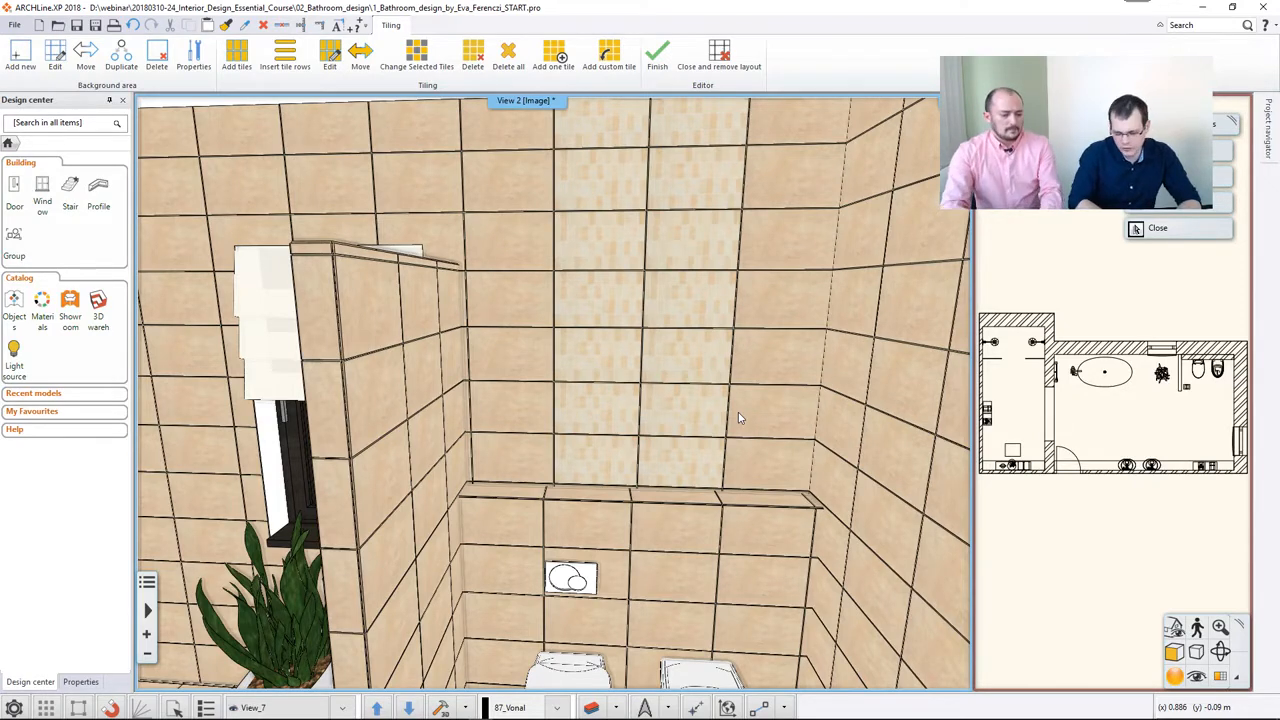
key("Escape")
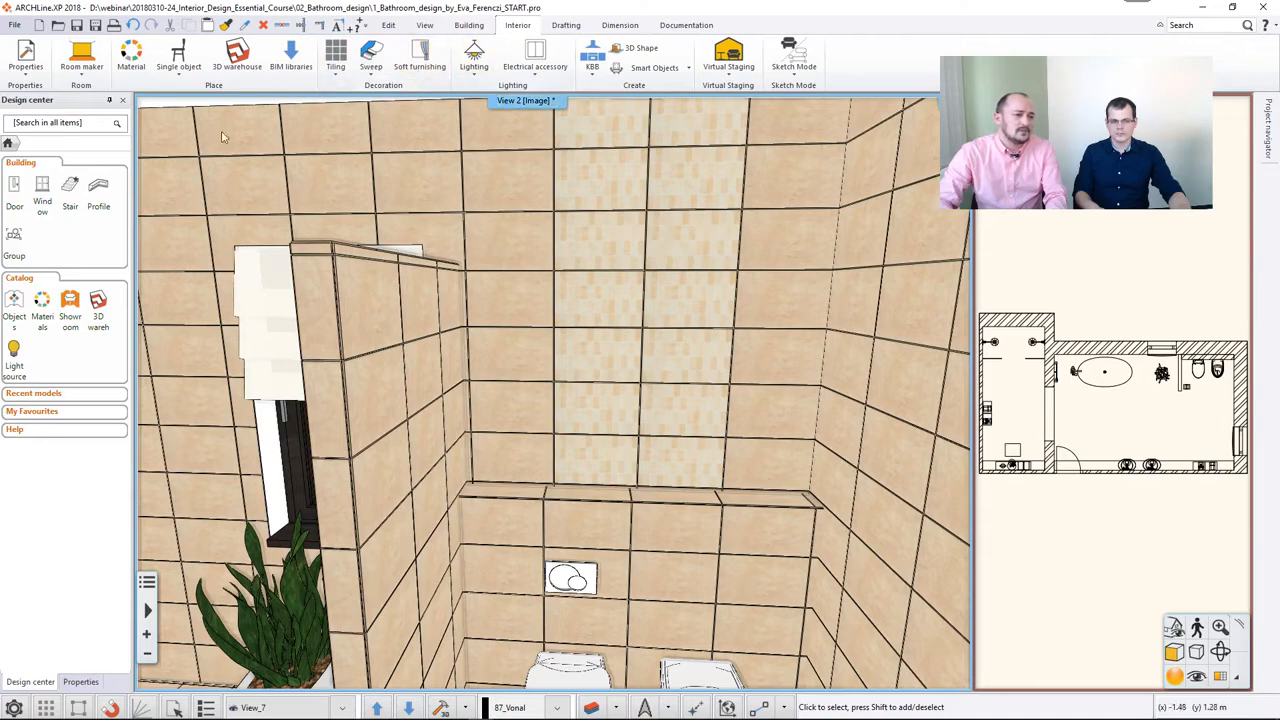
Open the default tiling properties with the layer list and the horizontal, from-bottom layout
left_click(26, 62)
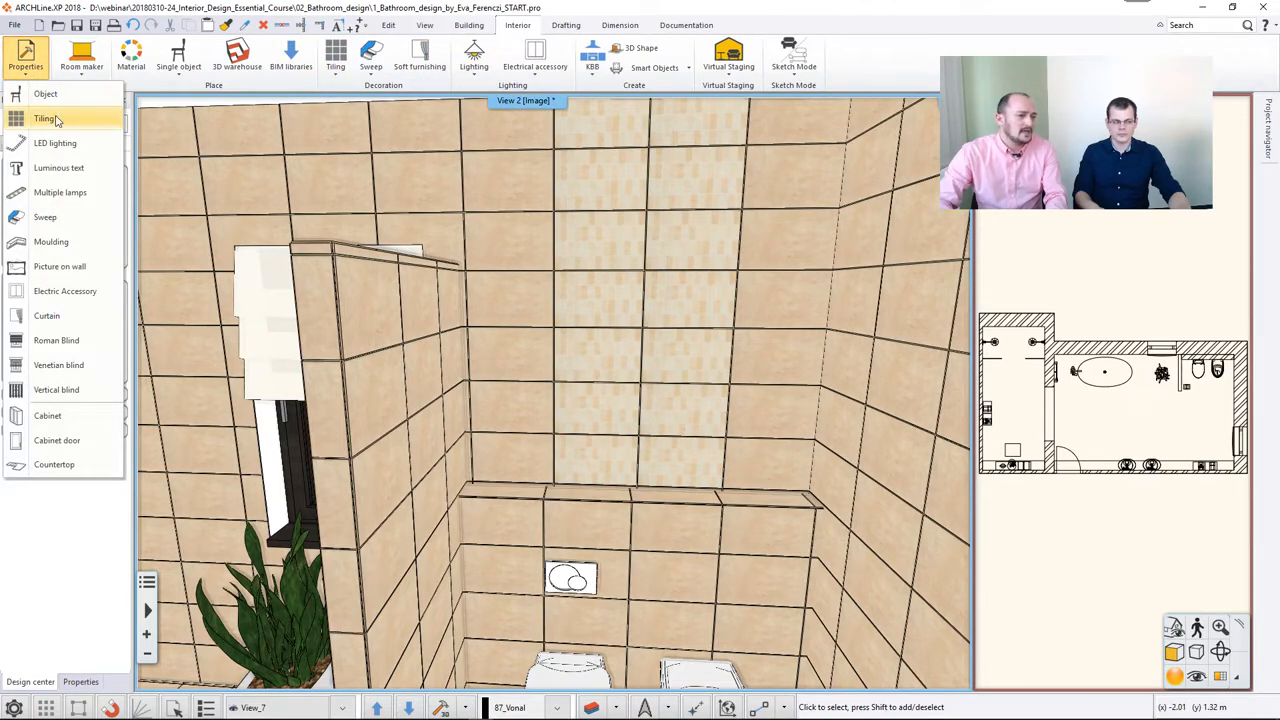
left_click(44, 118)
left_click(457, 265)
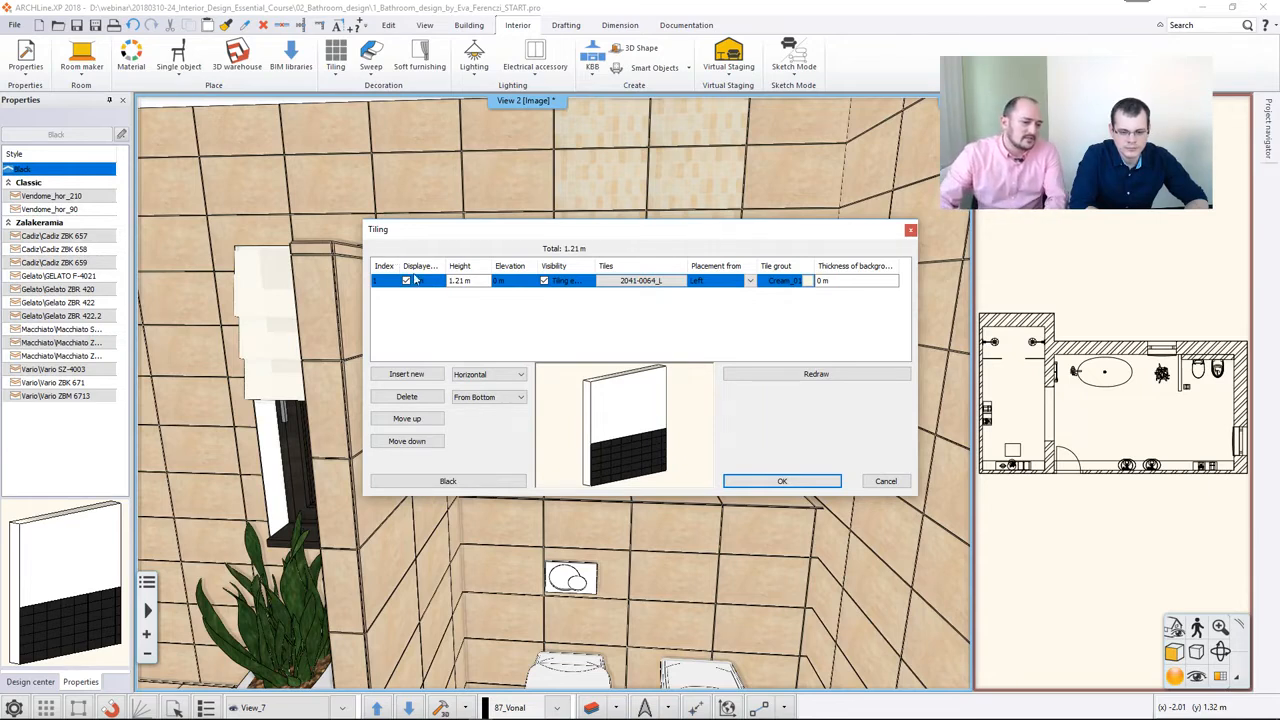
left_click(490, 376)
left_click(490, 376)
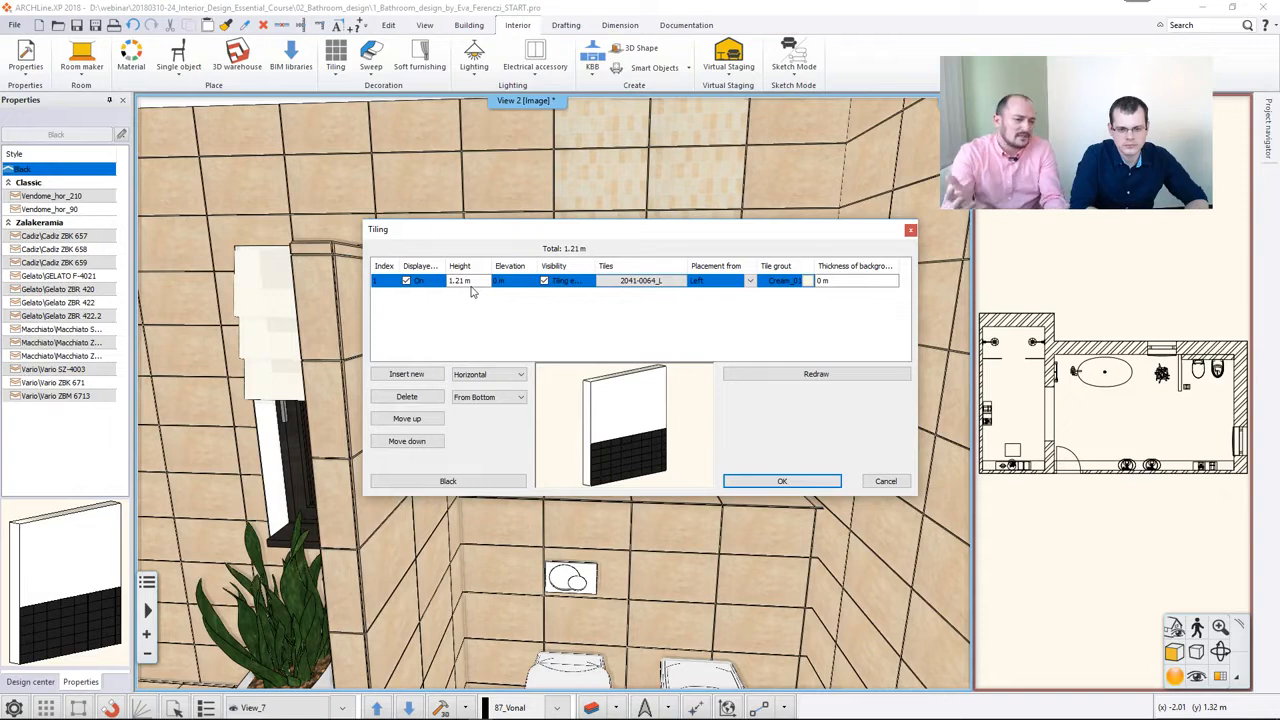
Look through the saved tiling styles, including those in the Classic group, and close the style list
left_click(452, 484)
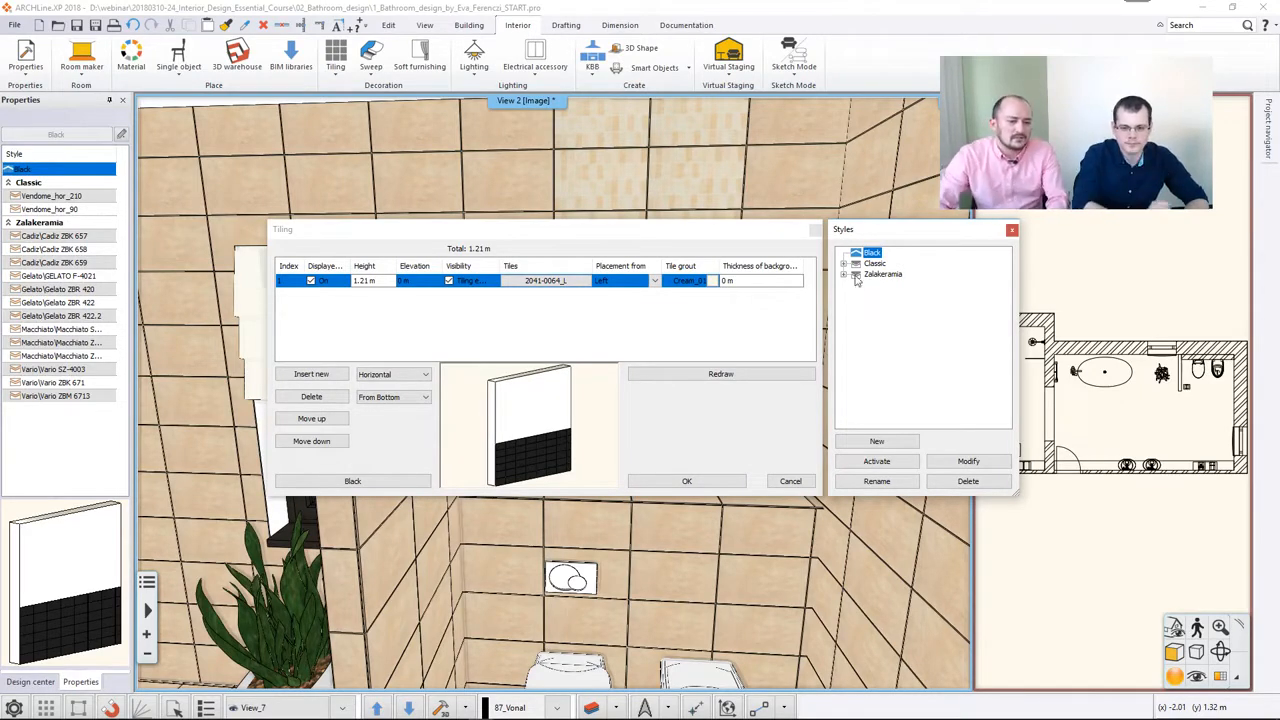
left_click(843, 263)
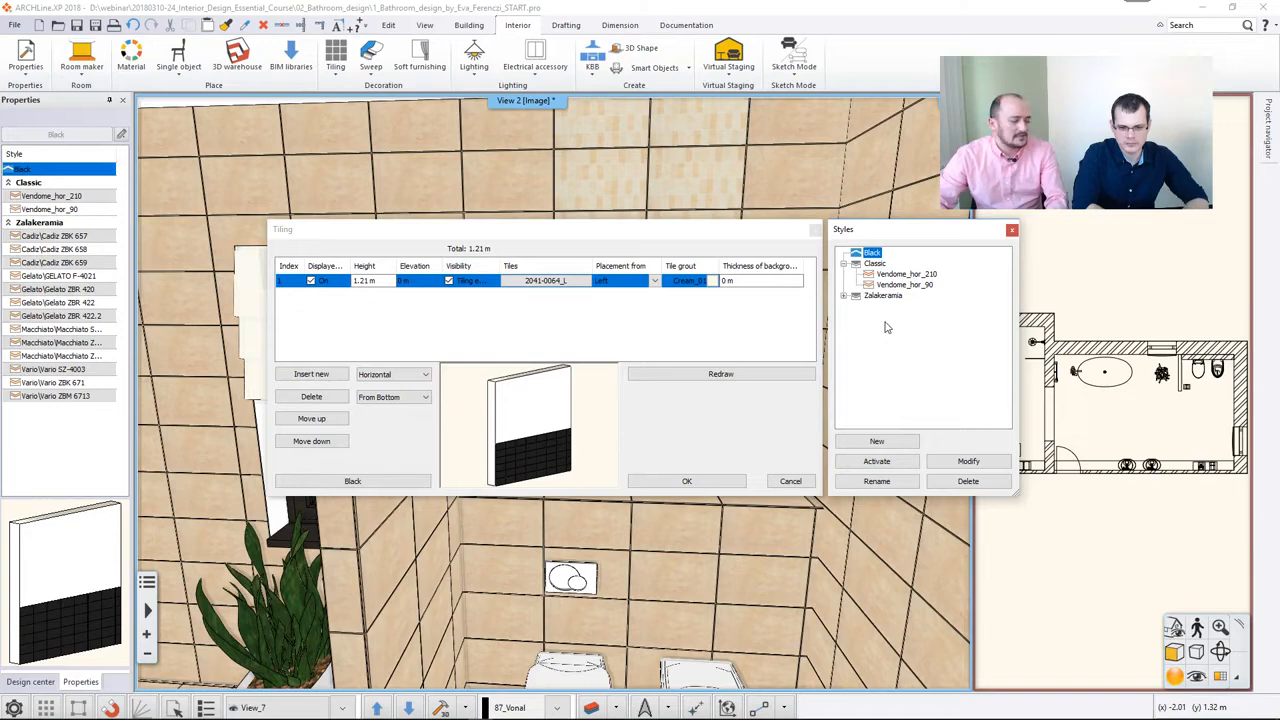
left_click(1013, 232)
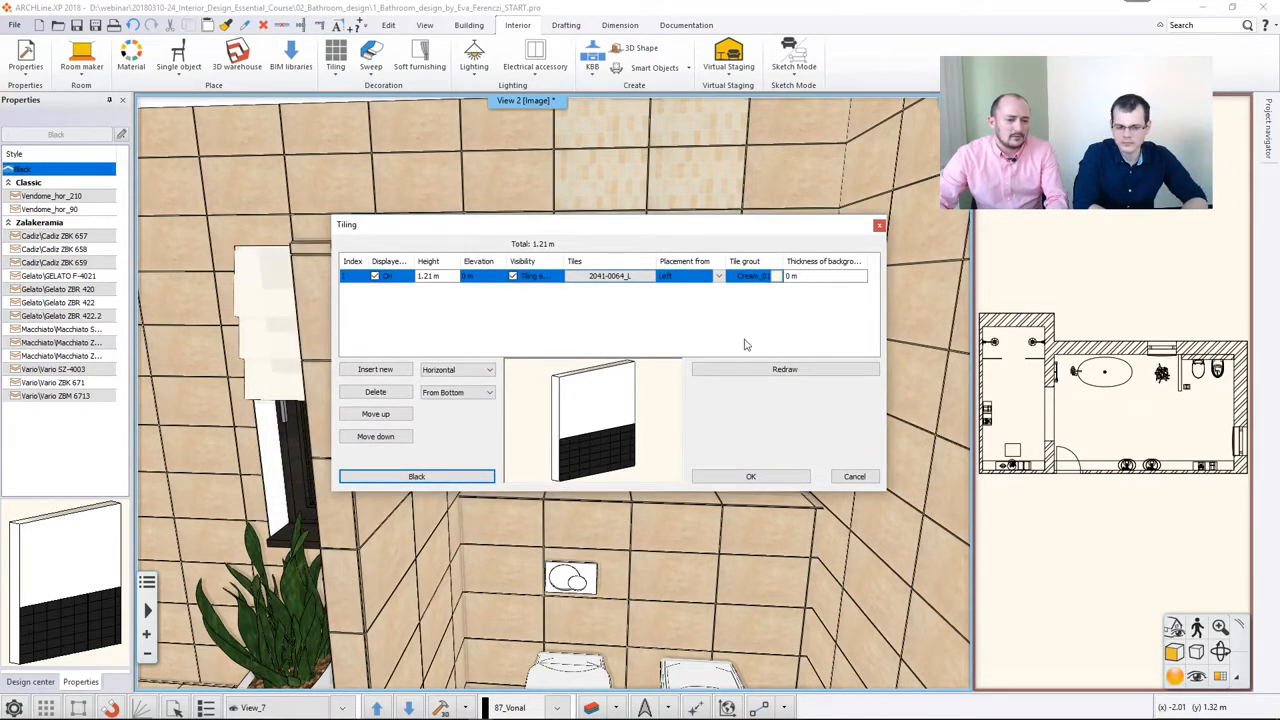
Set the height of the first tiling row to 0.75 m
left_click(430, 279)
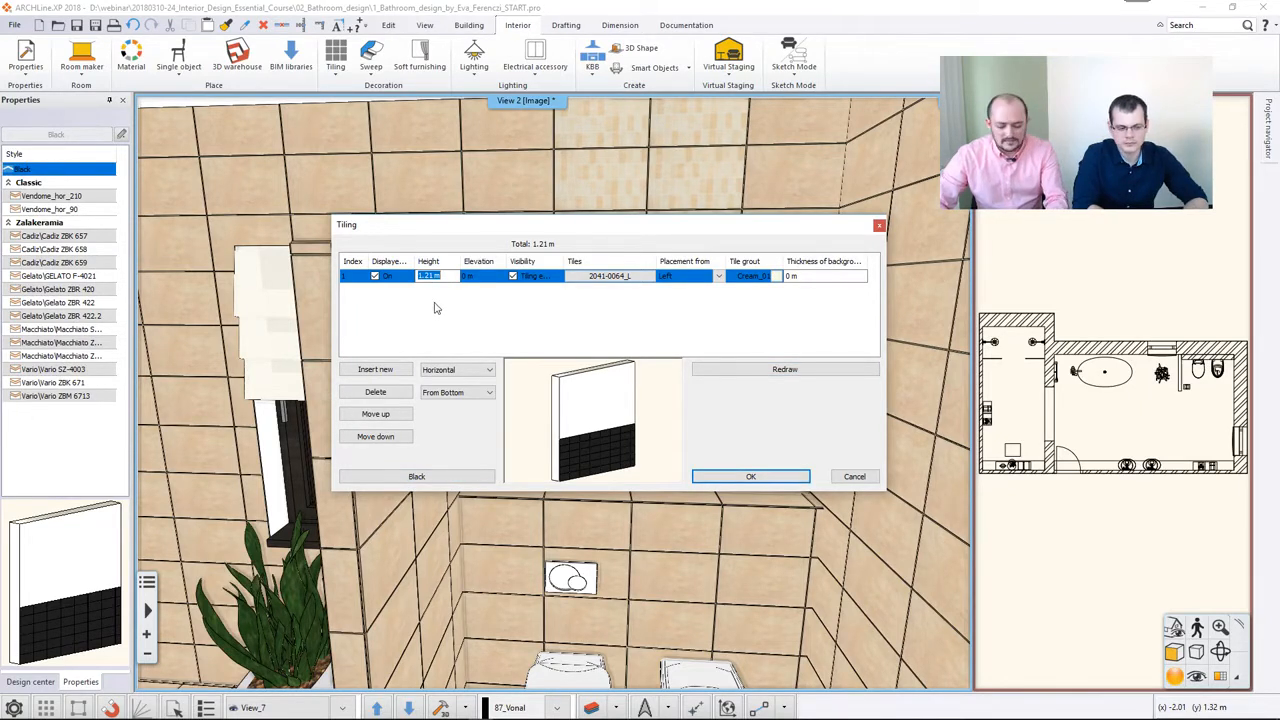
type("0,75")
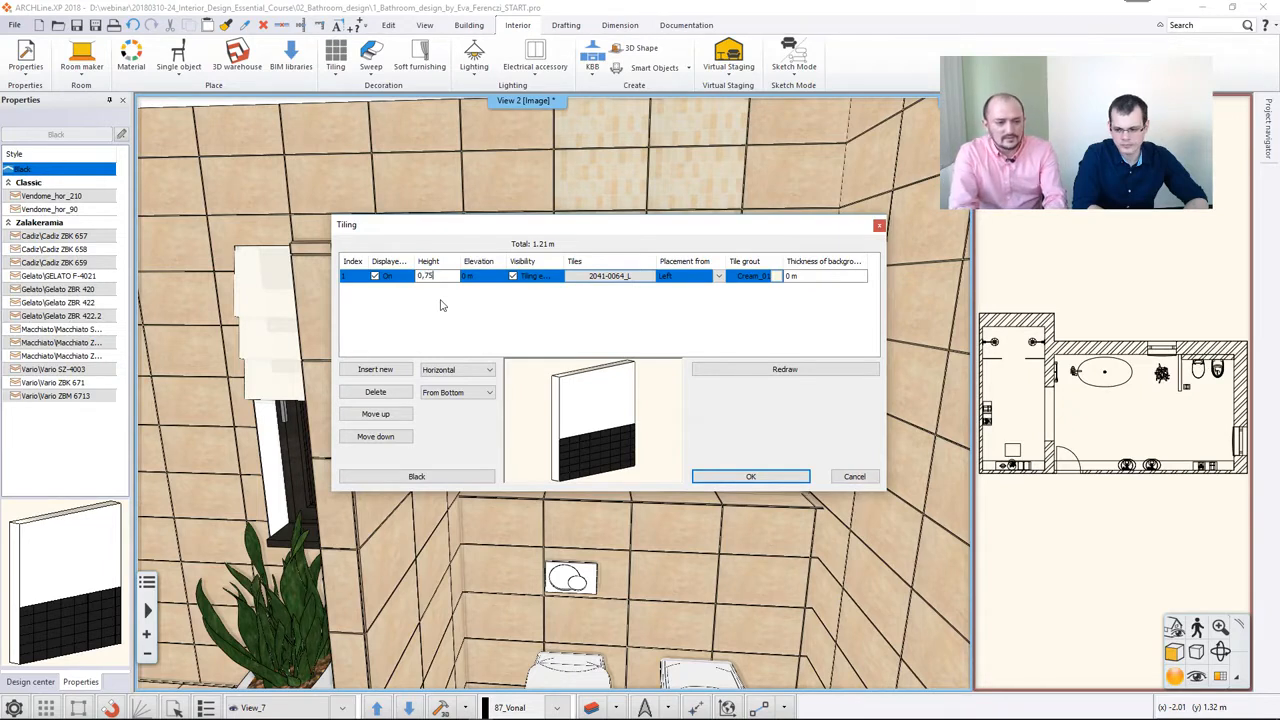
key("Return")
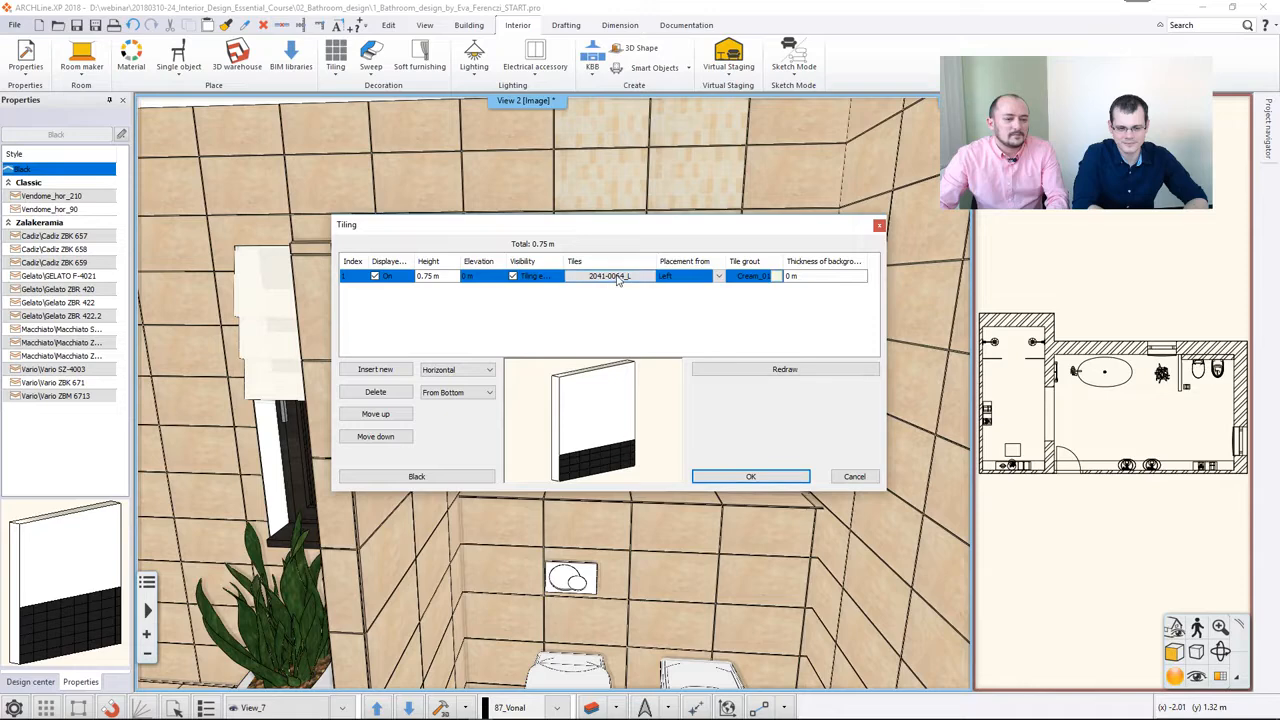
Assign the material ZBD_42045_A_L from the model's materials to the first row's tiles
double_click(618, 279)
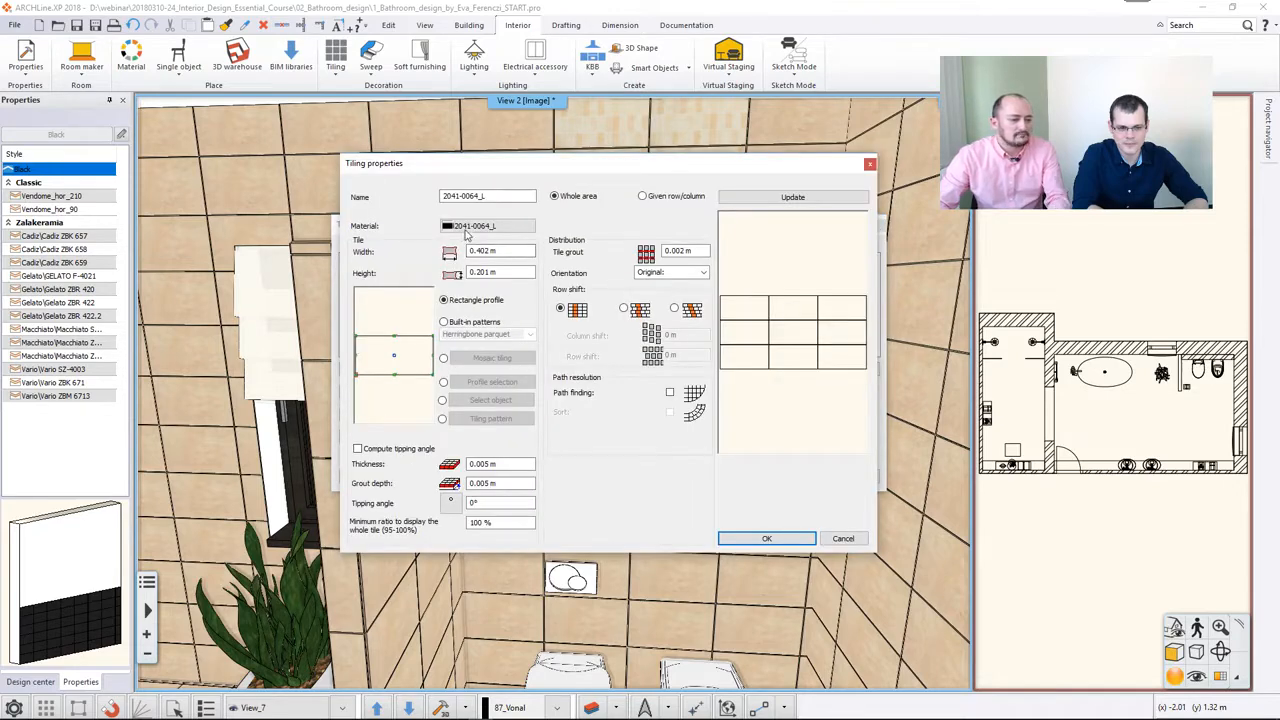
left_click(472, 229)
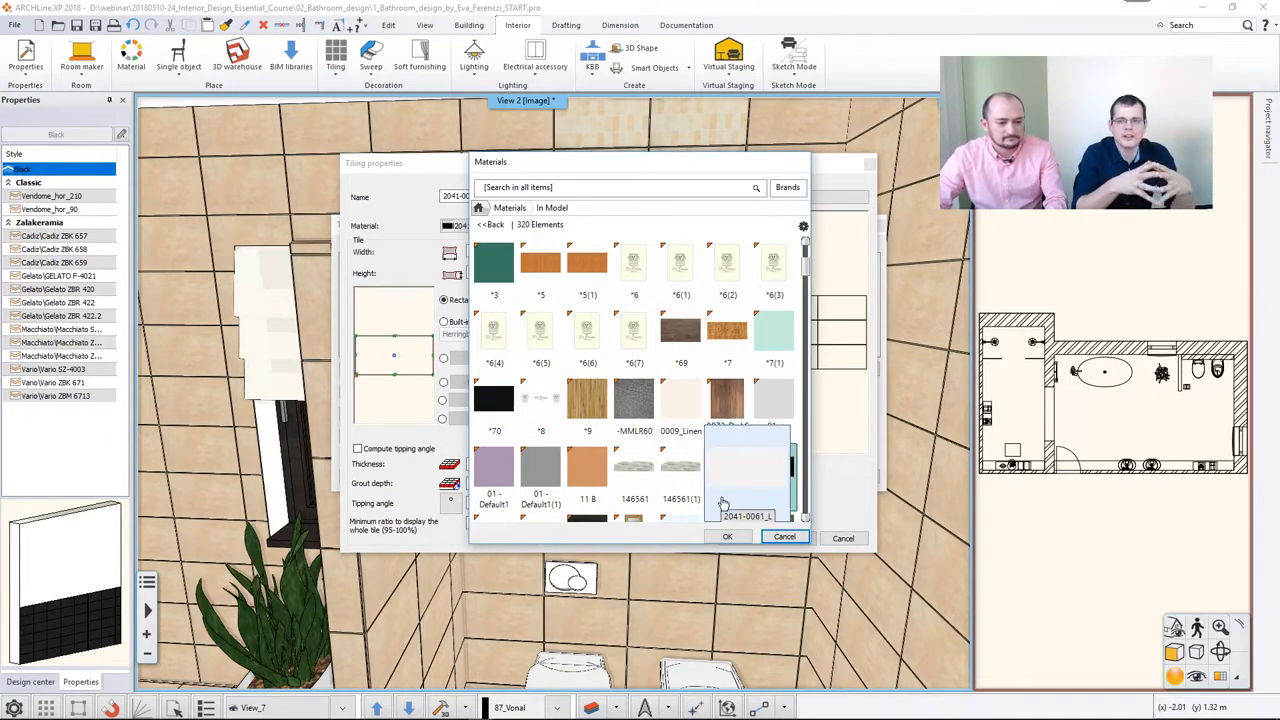
left_click_drag(804, 283, 806, 512)
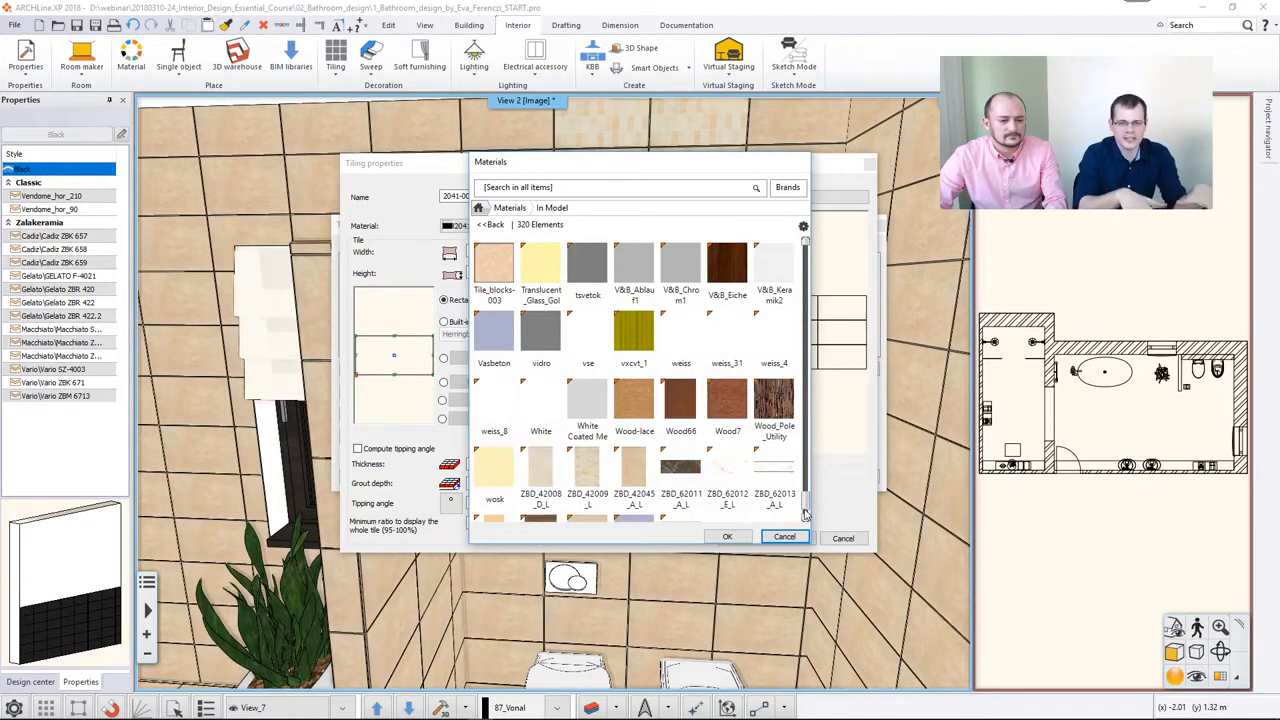
left_click(634, 470)
left_click(740, 538)
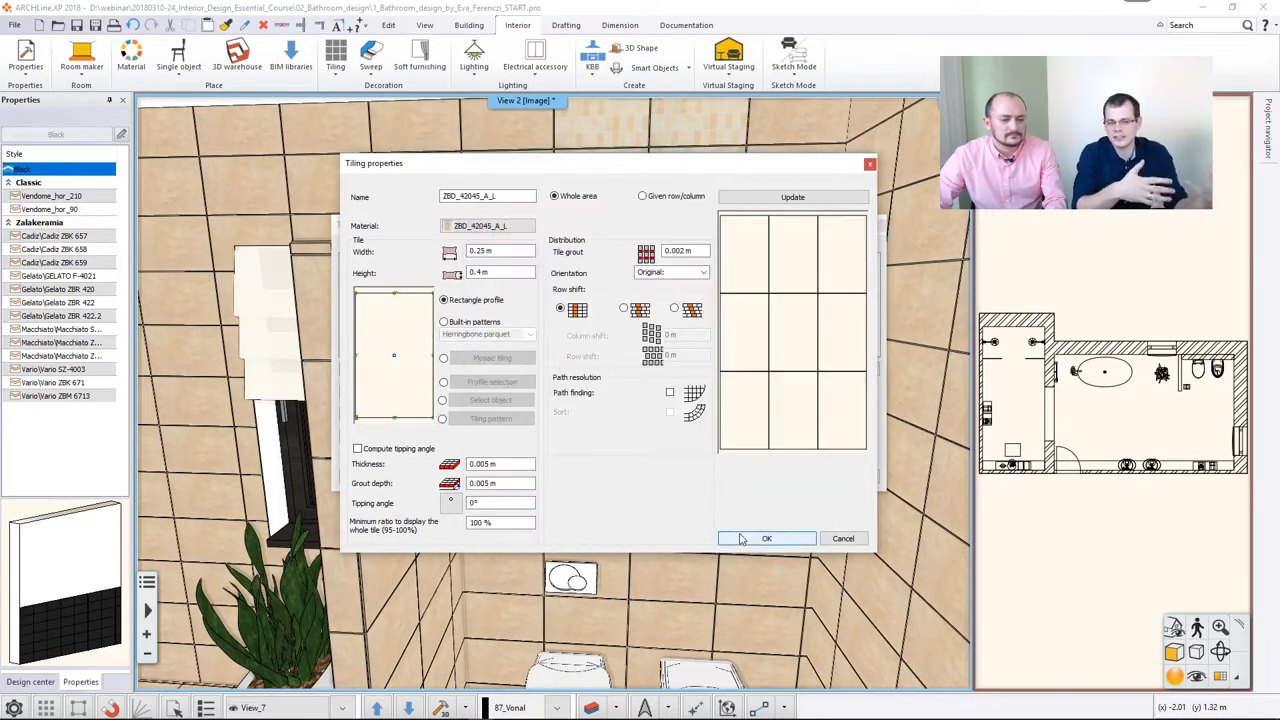
Rotate the first row's tiles left, set grout depth to 0.001 m and tile grout to 0.004 m, and accept the tiling properties
left_click(704, 272)
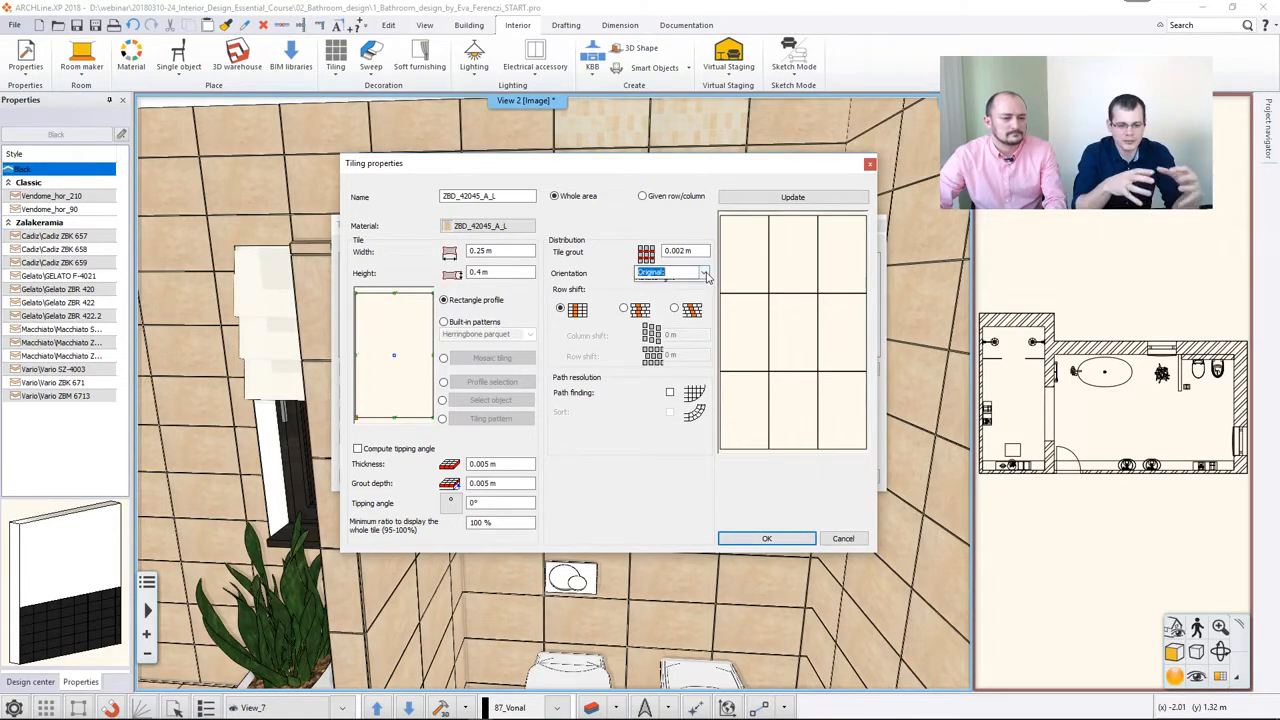
left_click(680, 296)
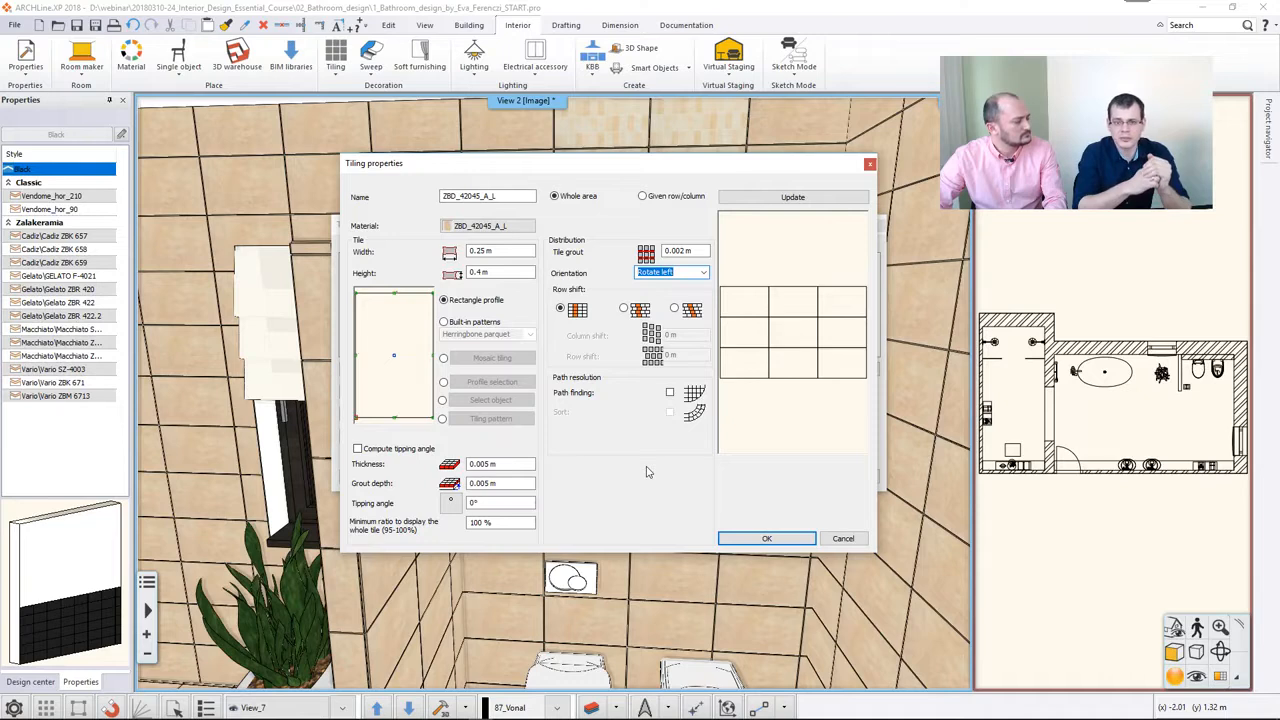
left_click(487, 464)
left_click(487, 483)
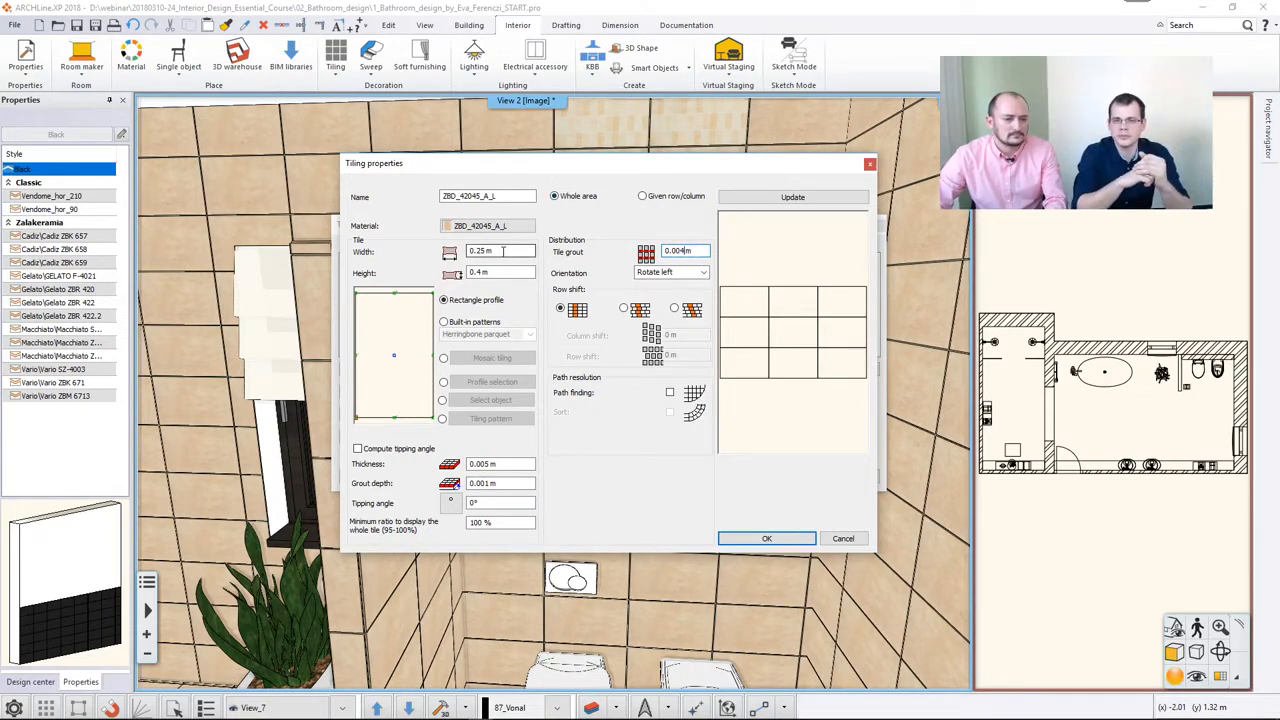
left_click(766, 198)
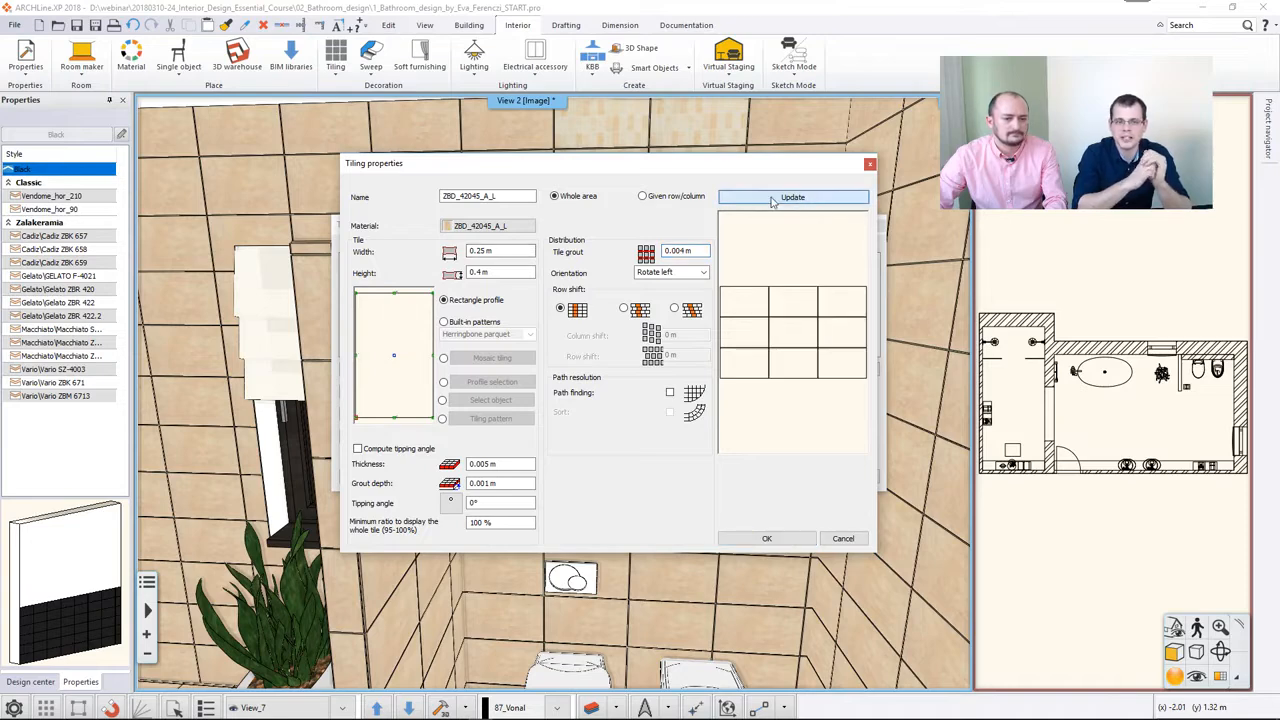
left_click(766, 540)
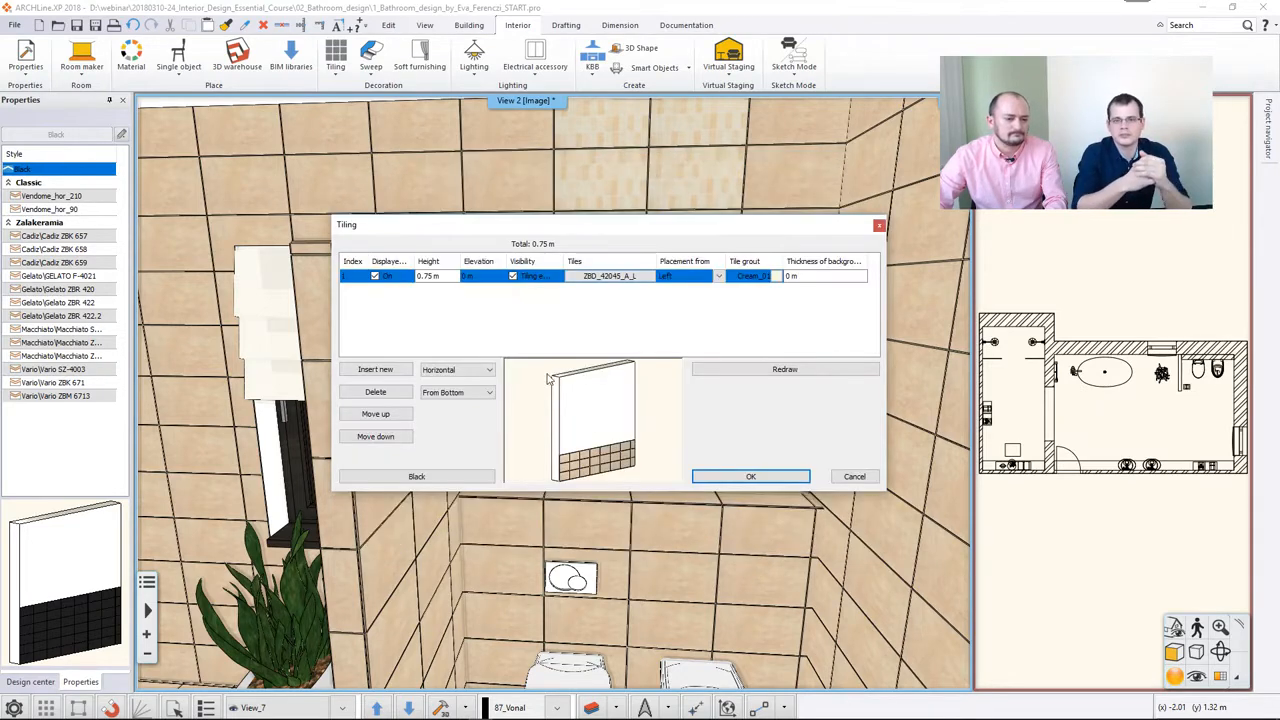
Insert a second tiling row above the first and set its height to 0.25 m
left_click(375, 369)
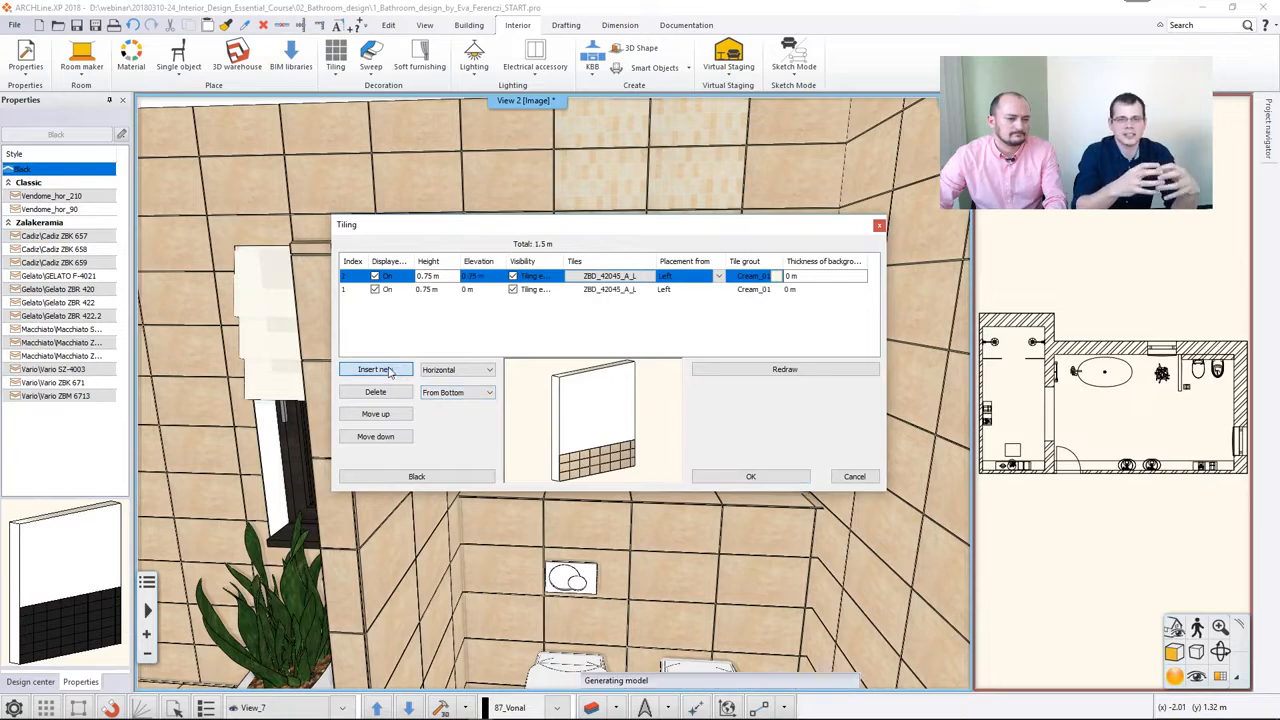
left_click(428, 276)
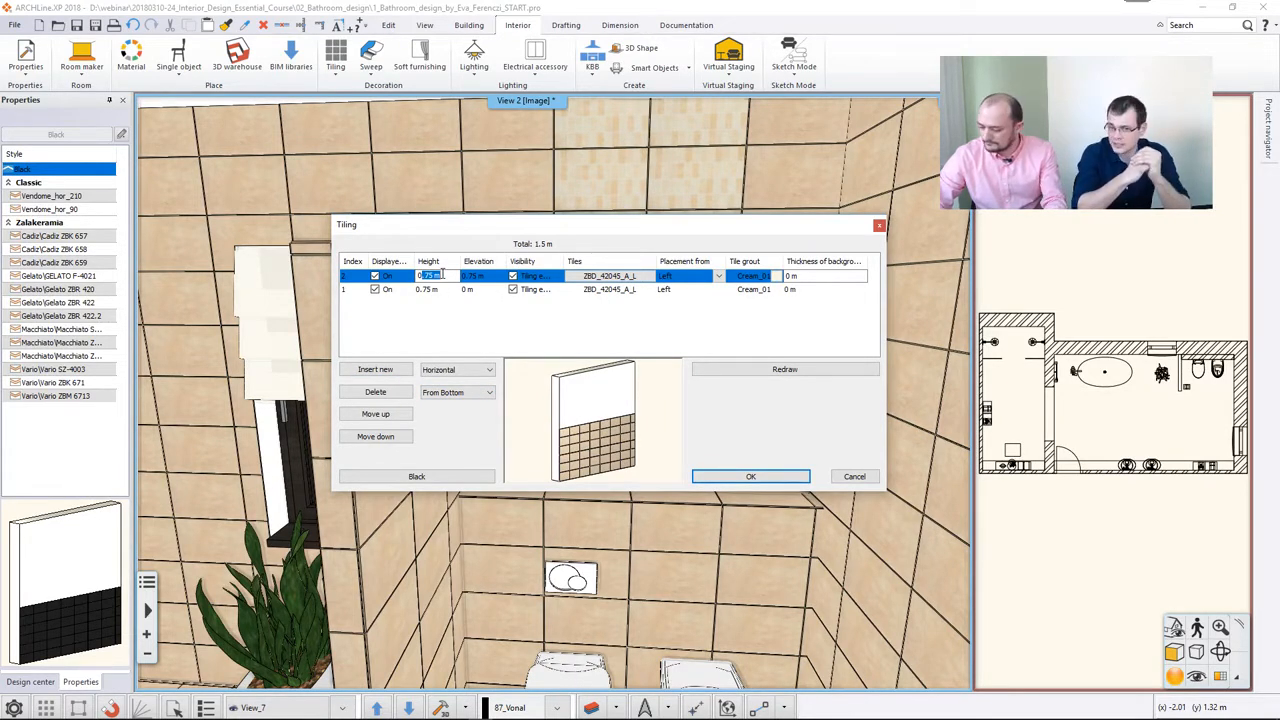
type("0.2")
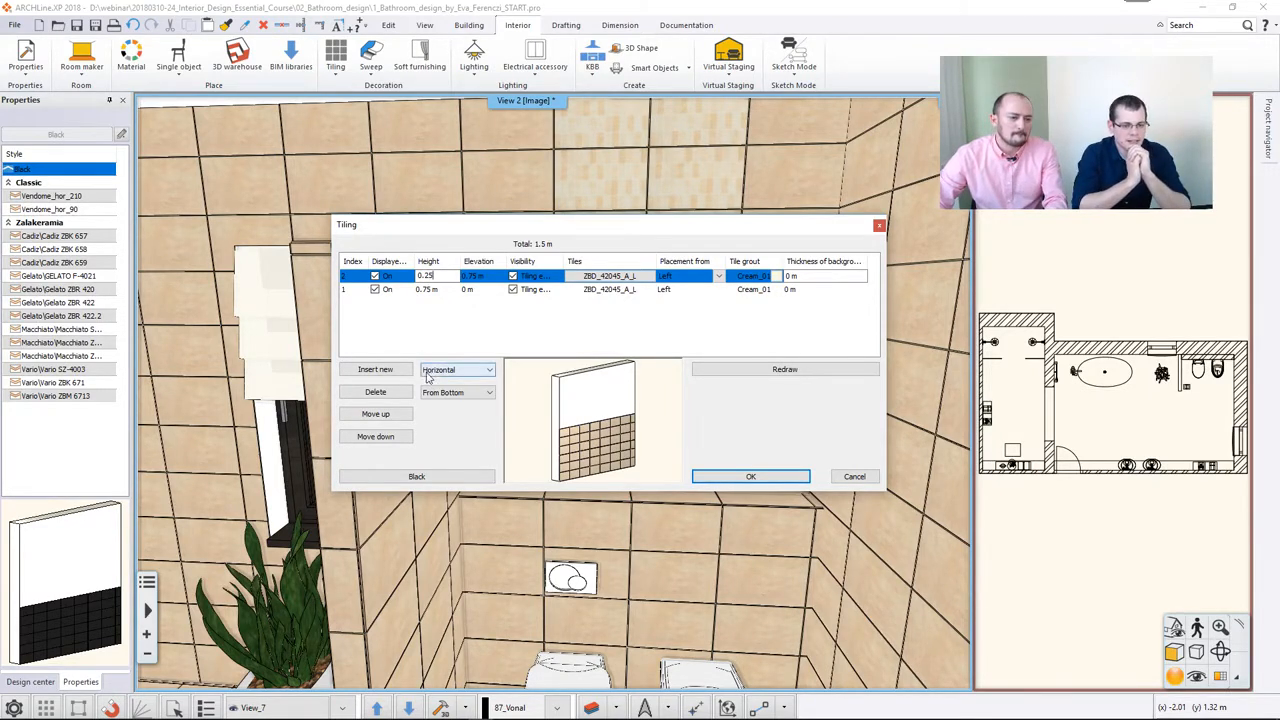
Assign the material ZBD_42009_L to the second row's tiles and accept the tiling properties
left_click(617, 282)
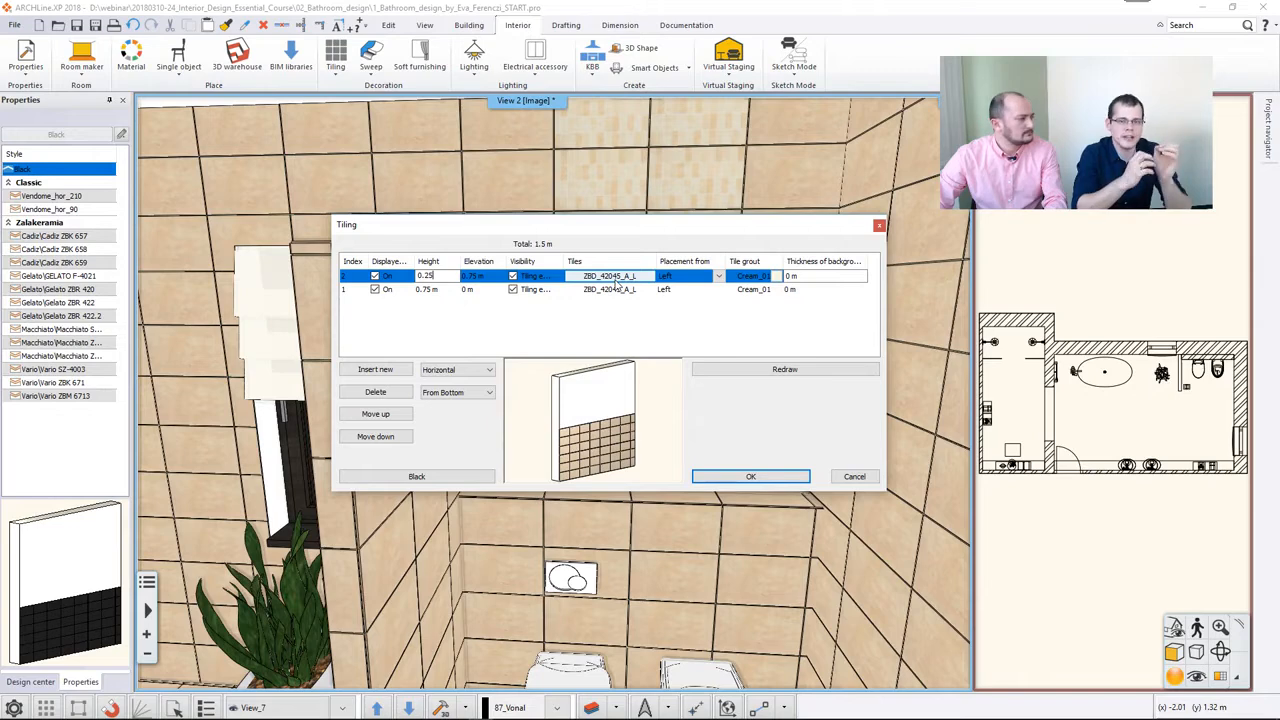
double_click(617, 283)
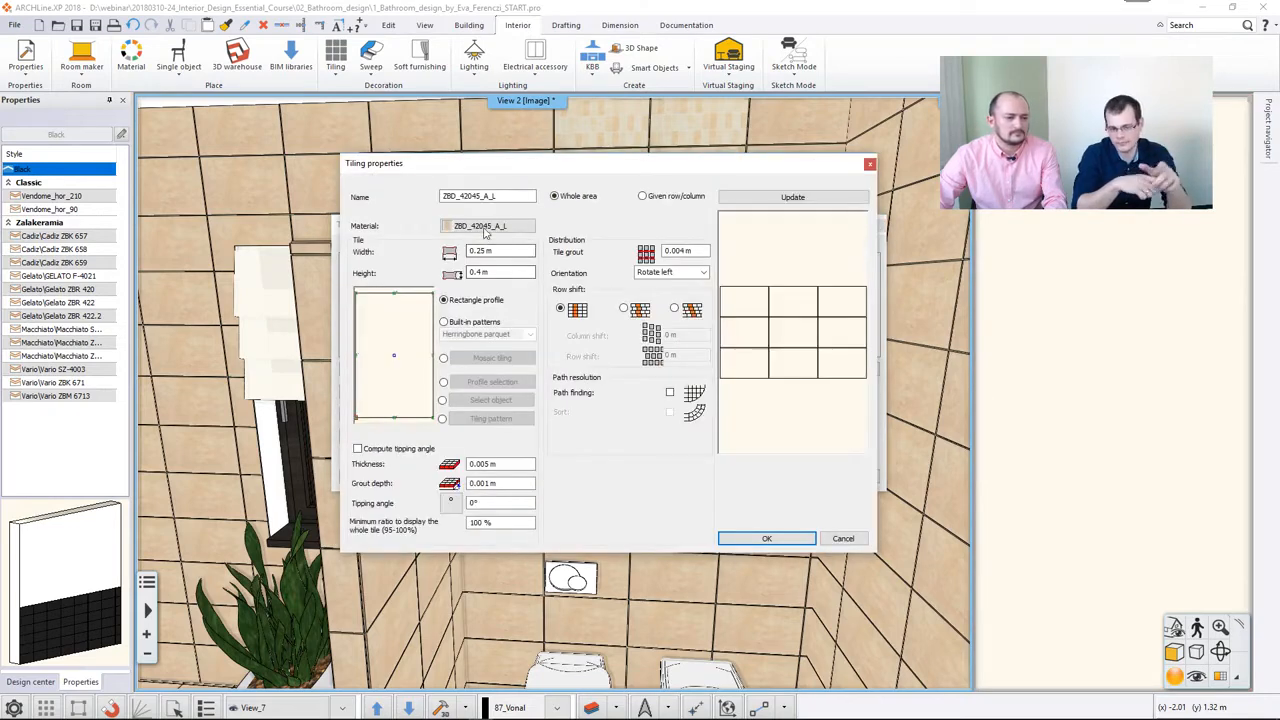
left_click(486, 228)
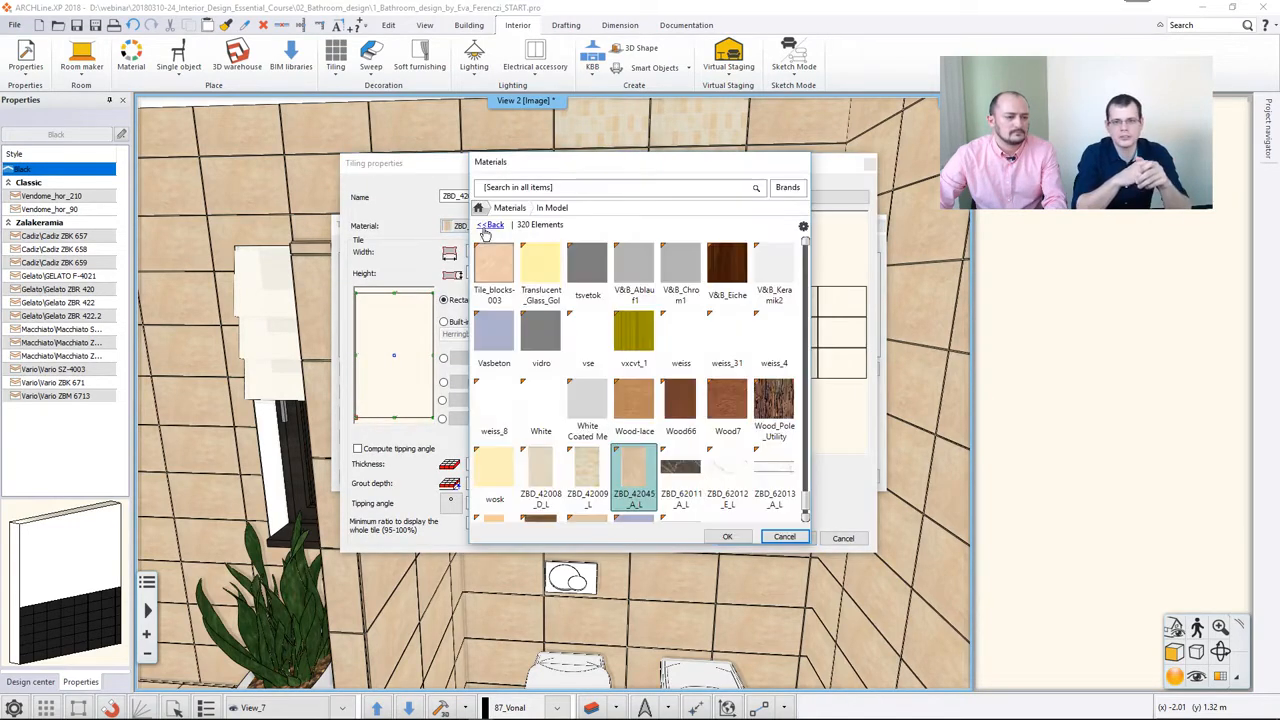
left_click(598, 470)
left_click(727, 537)
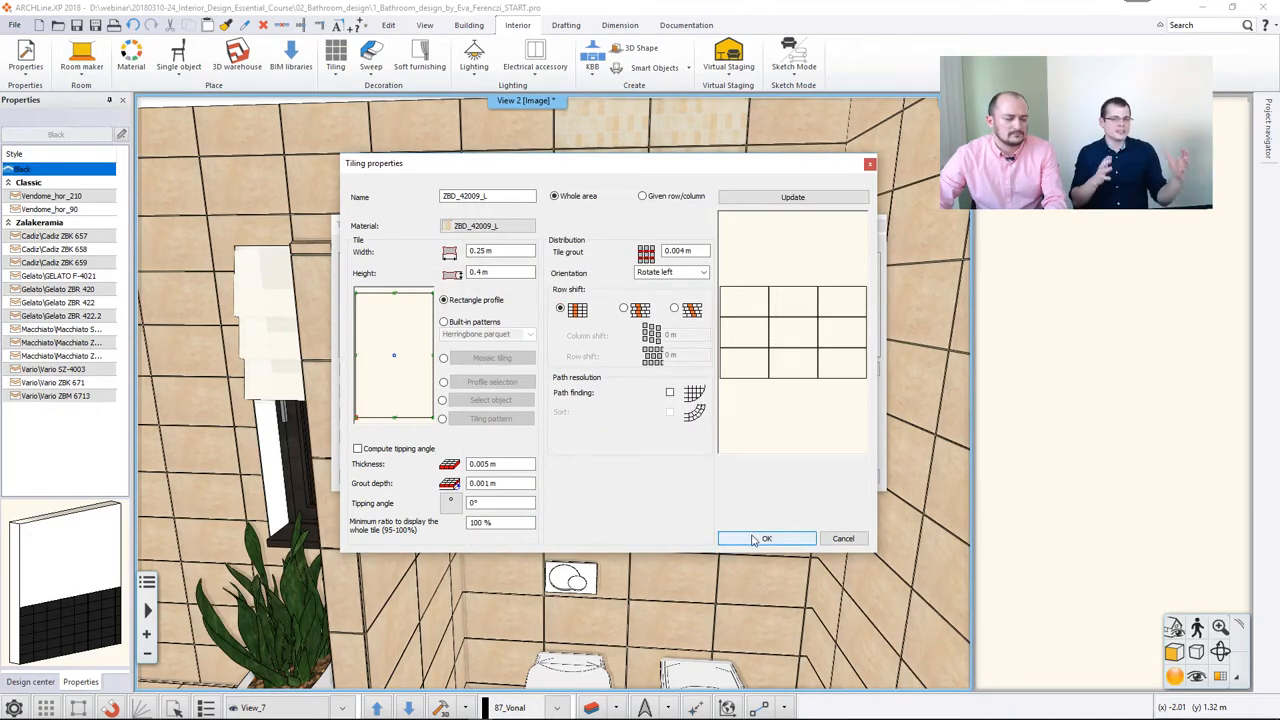
left_click(762, 539)
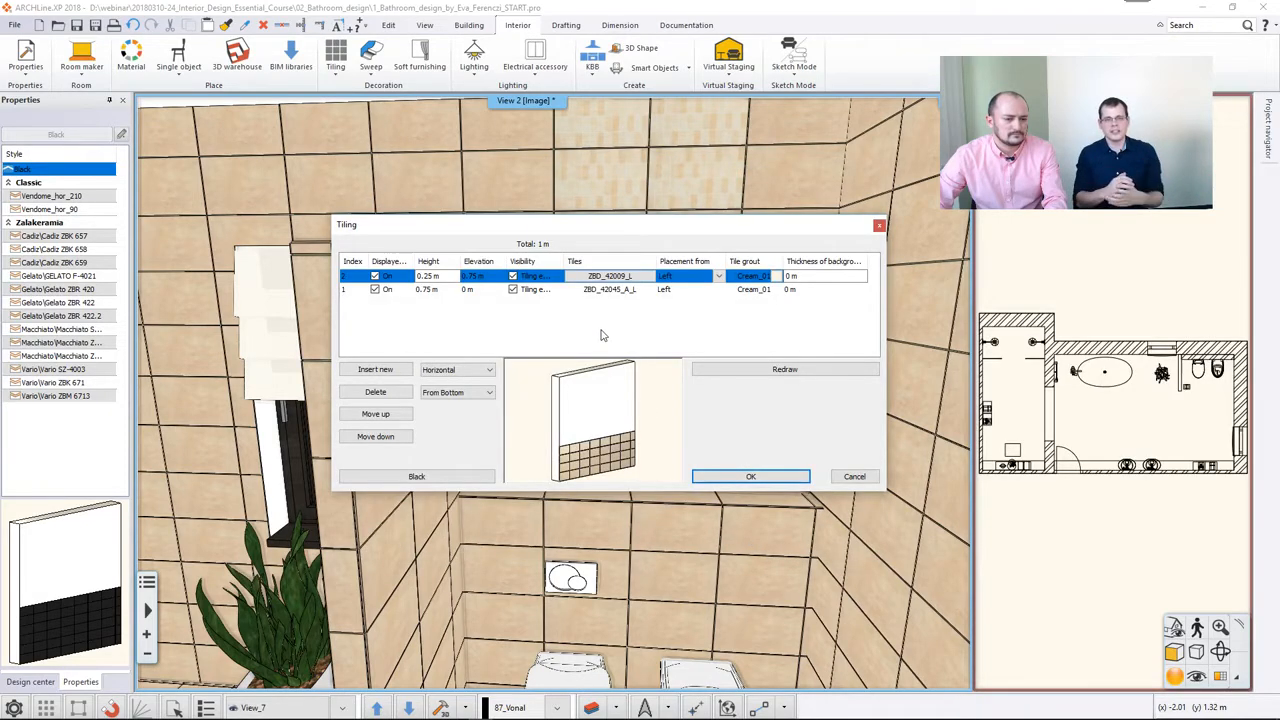
Insert a third tiling row above the second with a height of 0.75 m and assign the material ZBD_42008_D_L to its tiles
left_click(393, 370)
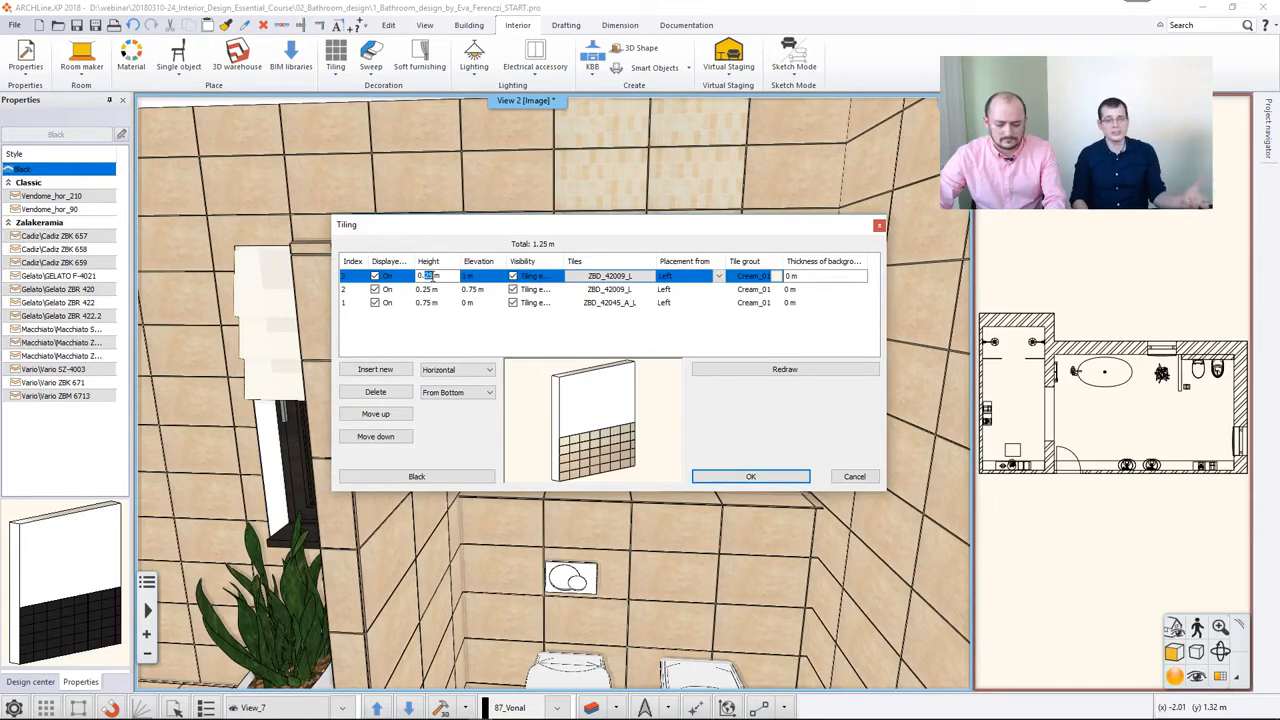
double_click(622, 277)
left_click(490, 227)
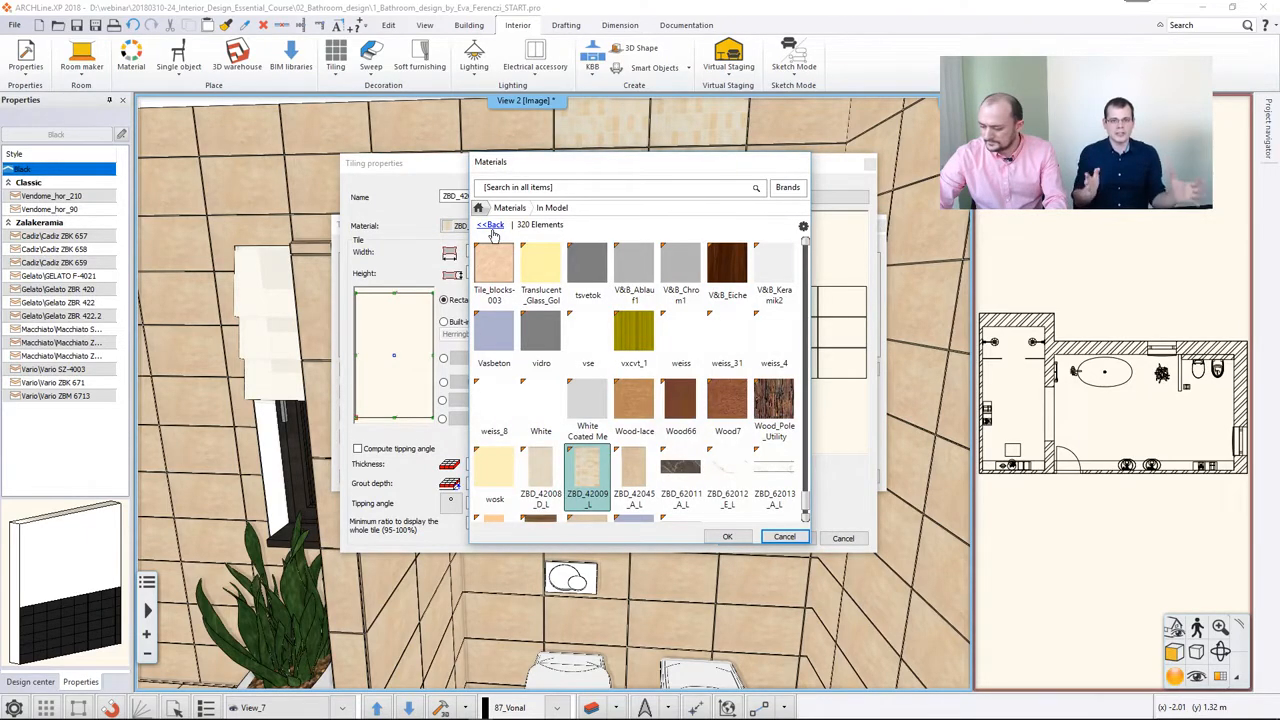
left_click(552, 475)
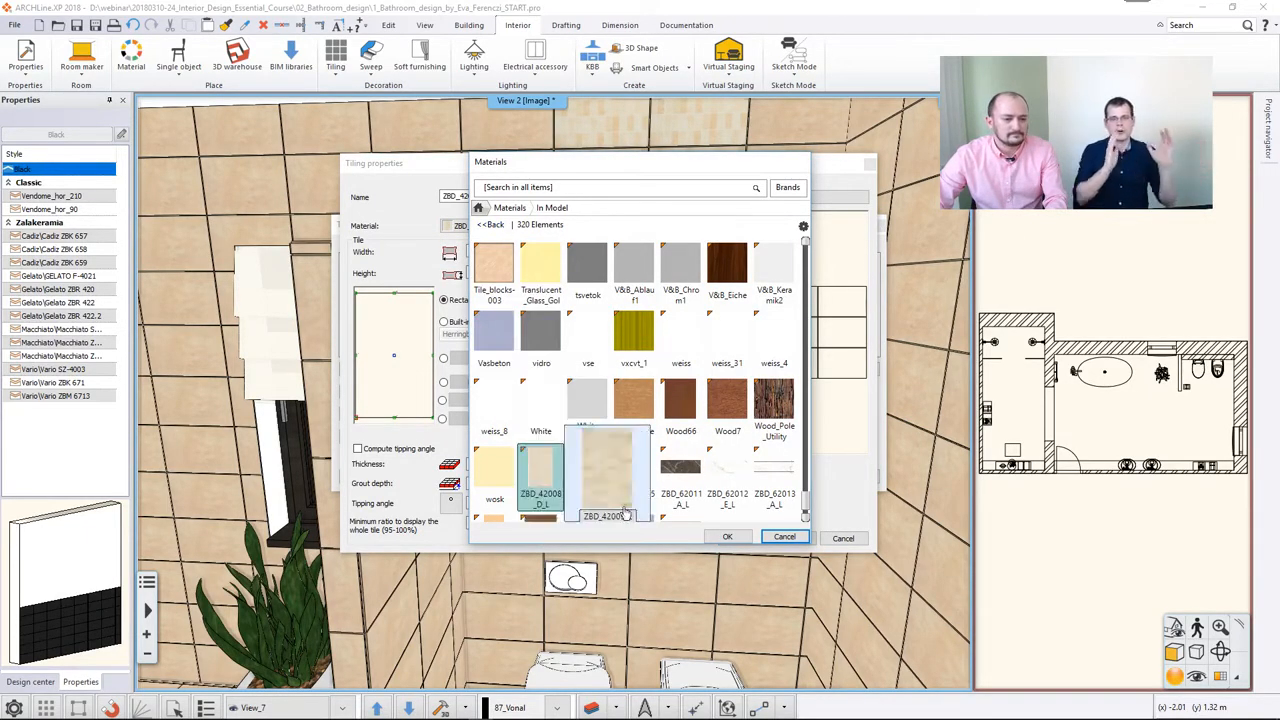
left_click(727, 537)
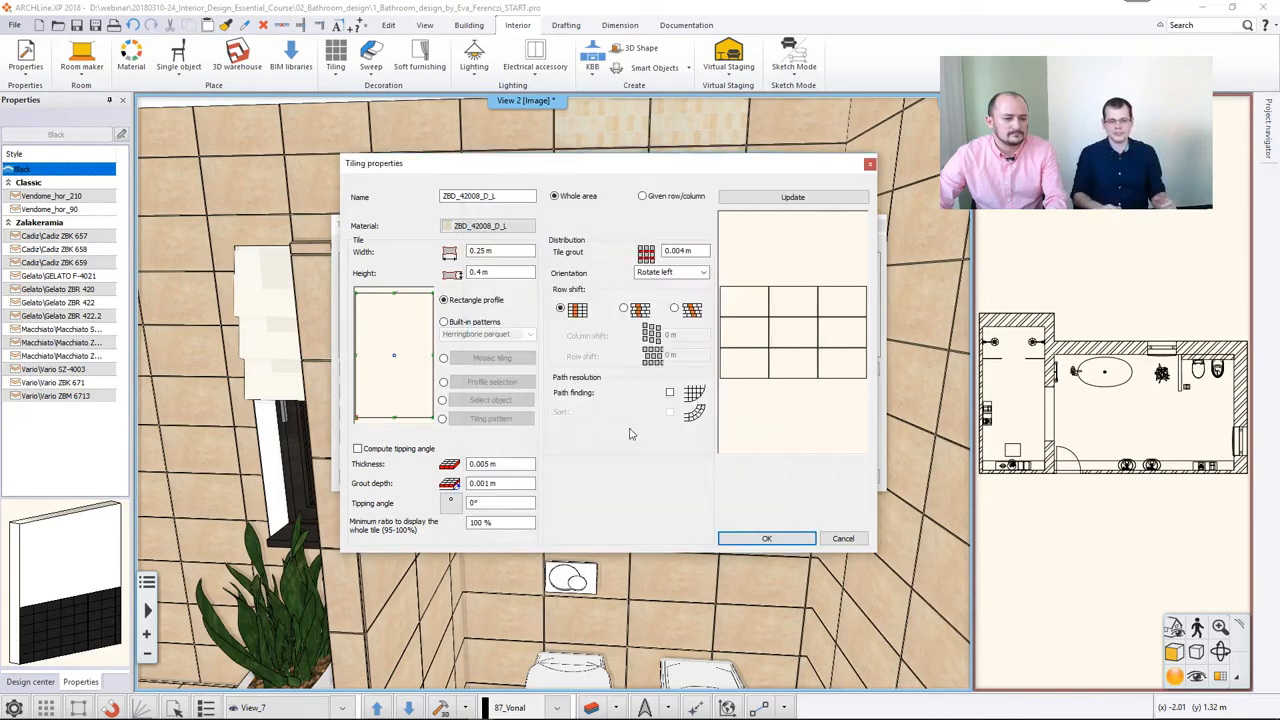
left_click(763, 539)
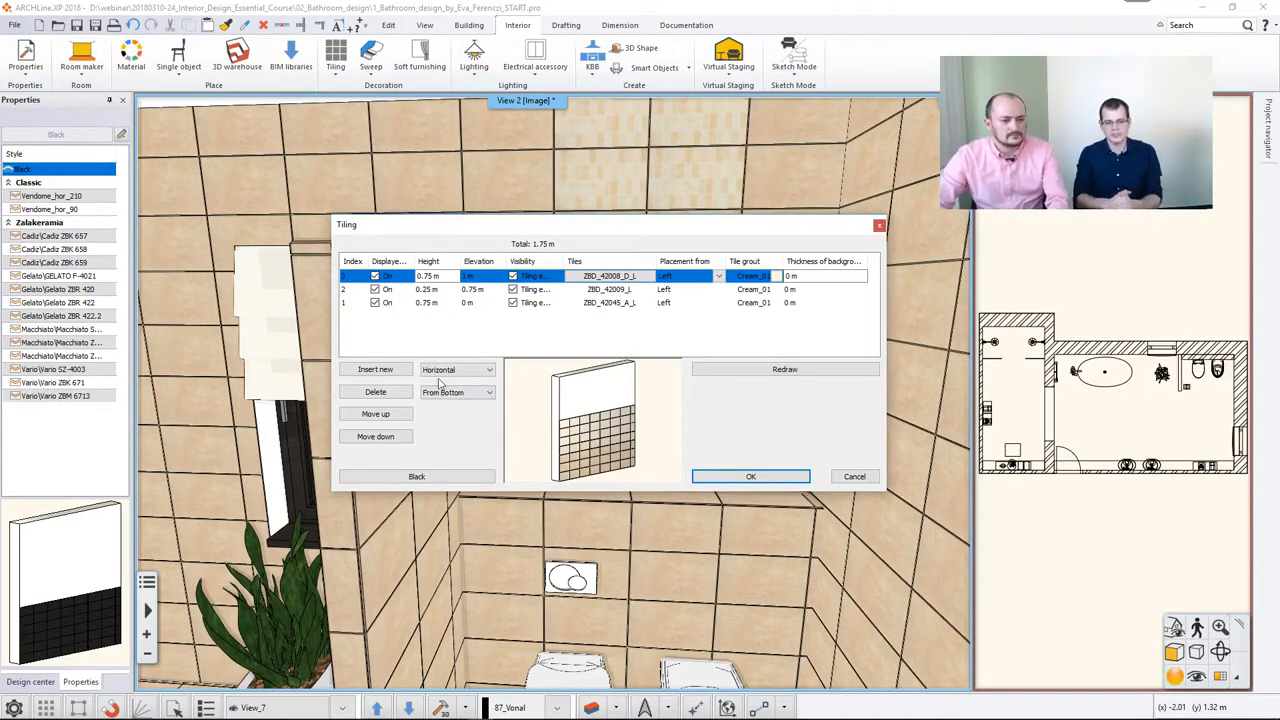
Insert a fourth tiling row above the third and set its height to 0.06 m
left_click(390, 370)
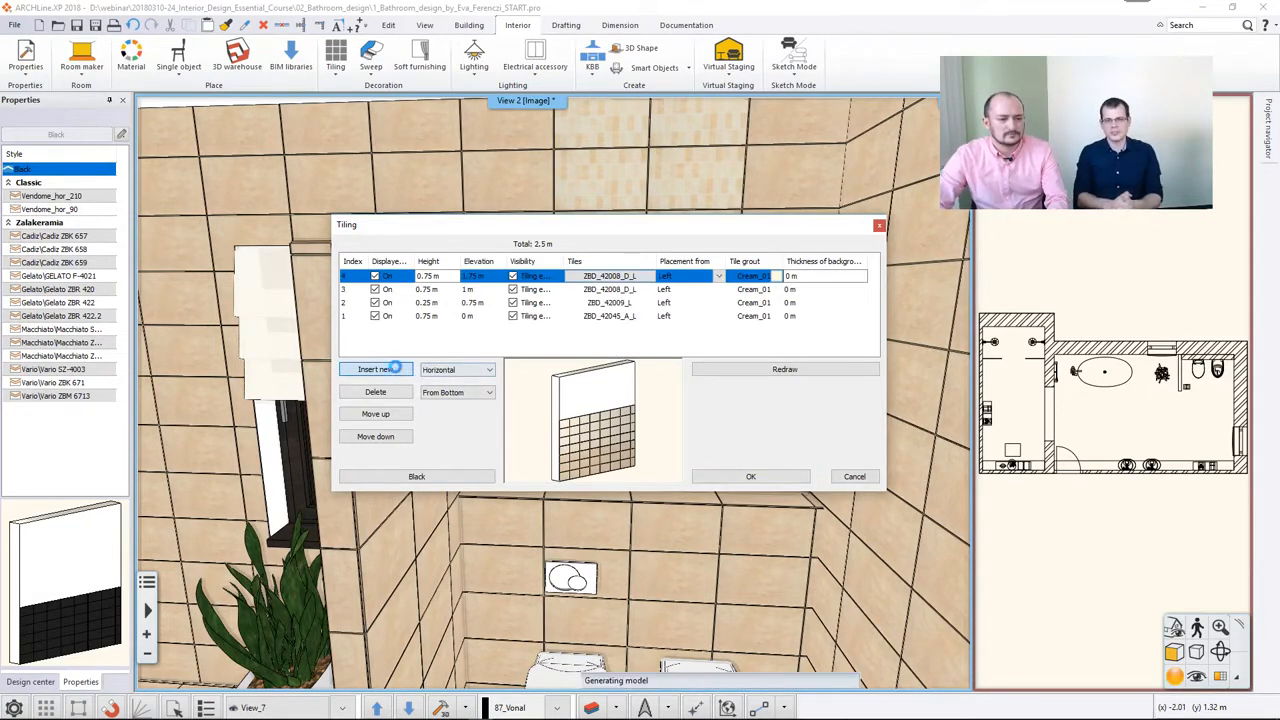
left_click(430, 277)
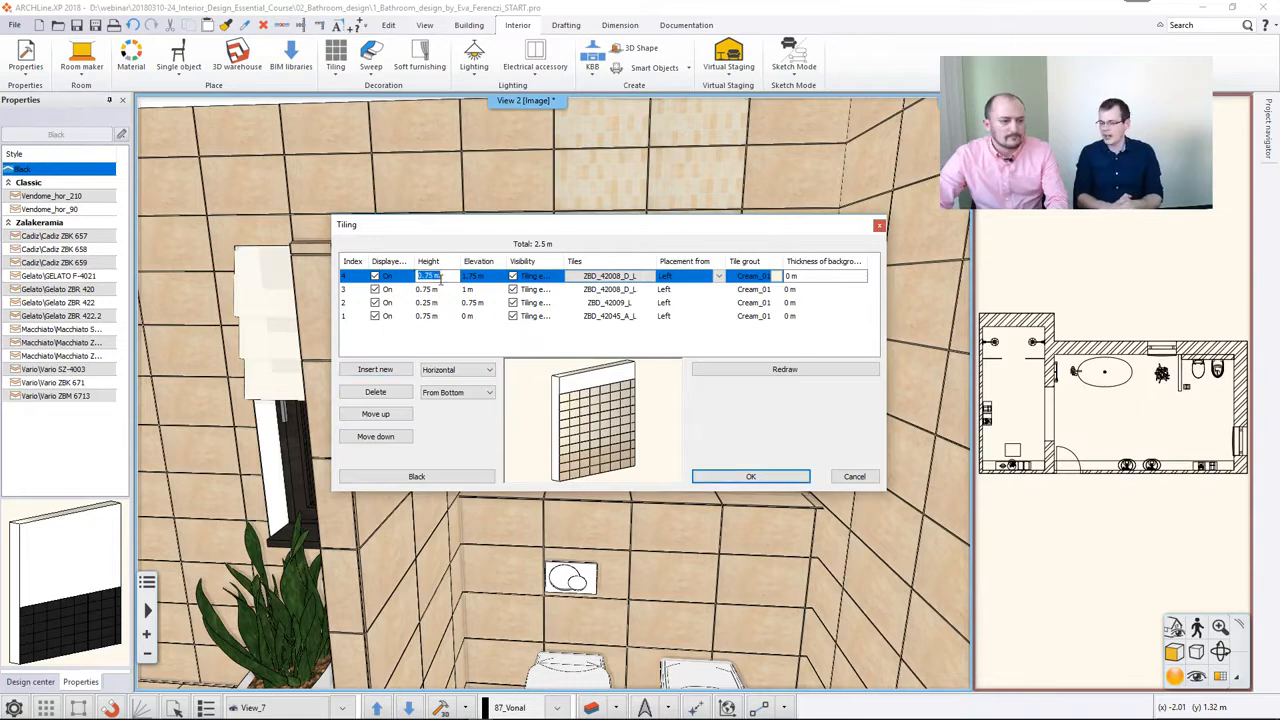
type("0.06")
key("Return")
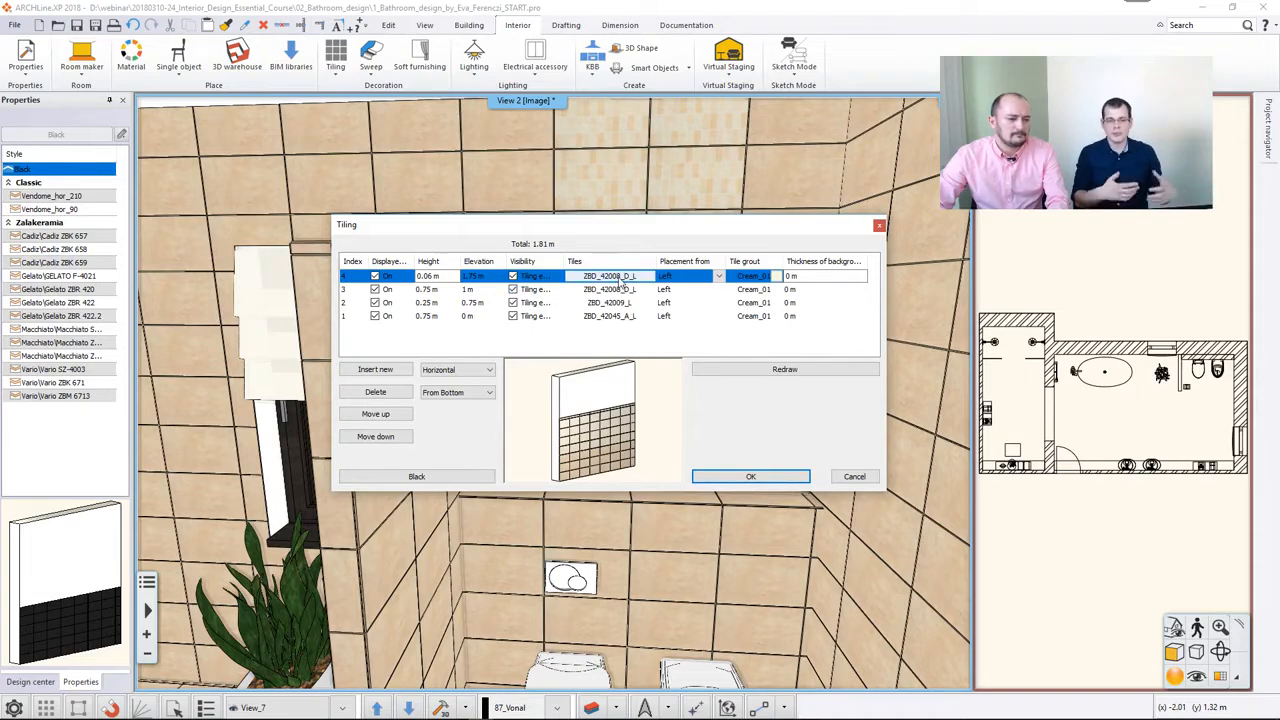
Assign the in-model material ALBUS_SZ-4001_L to the fourth row's tiles and accept the tiling properties
left_click(528, 289)
left_click(490, 226)
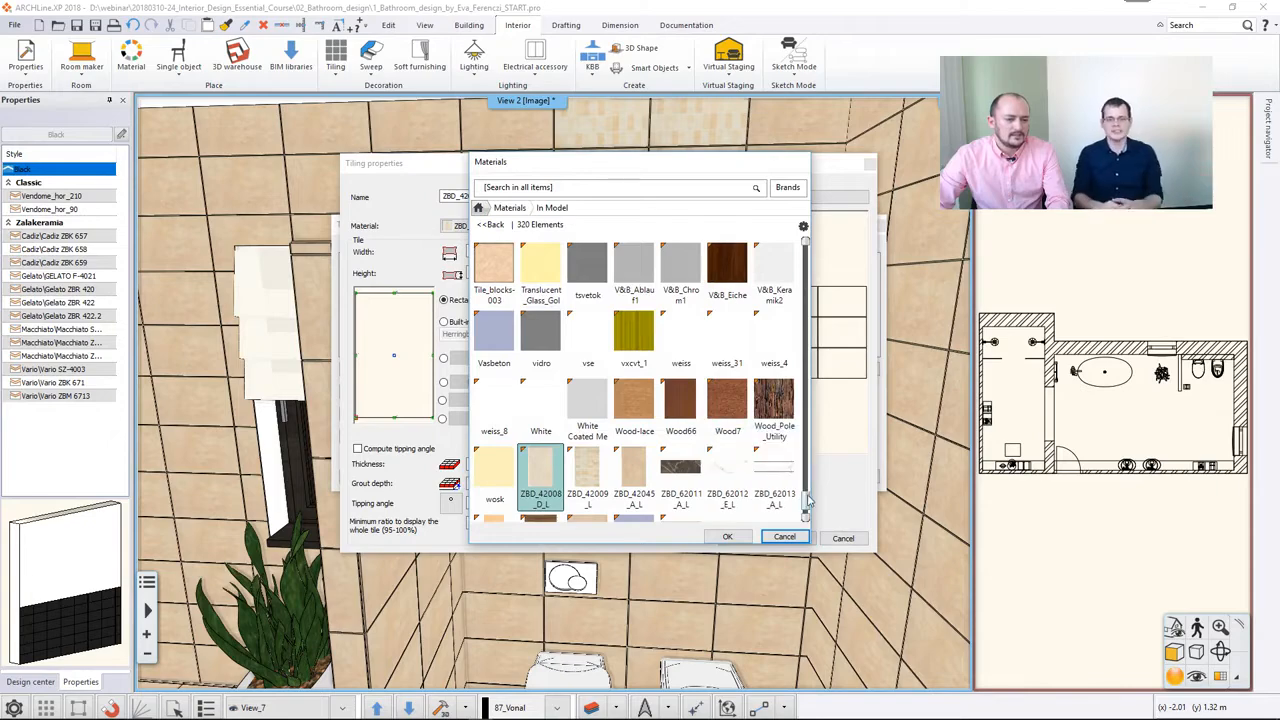
scroll(806, 510, "down", 1)
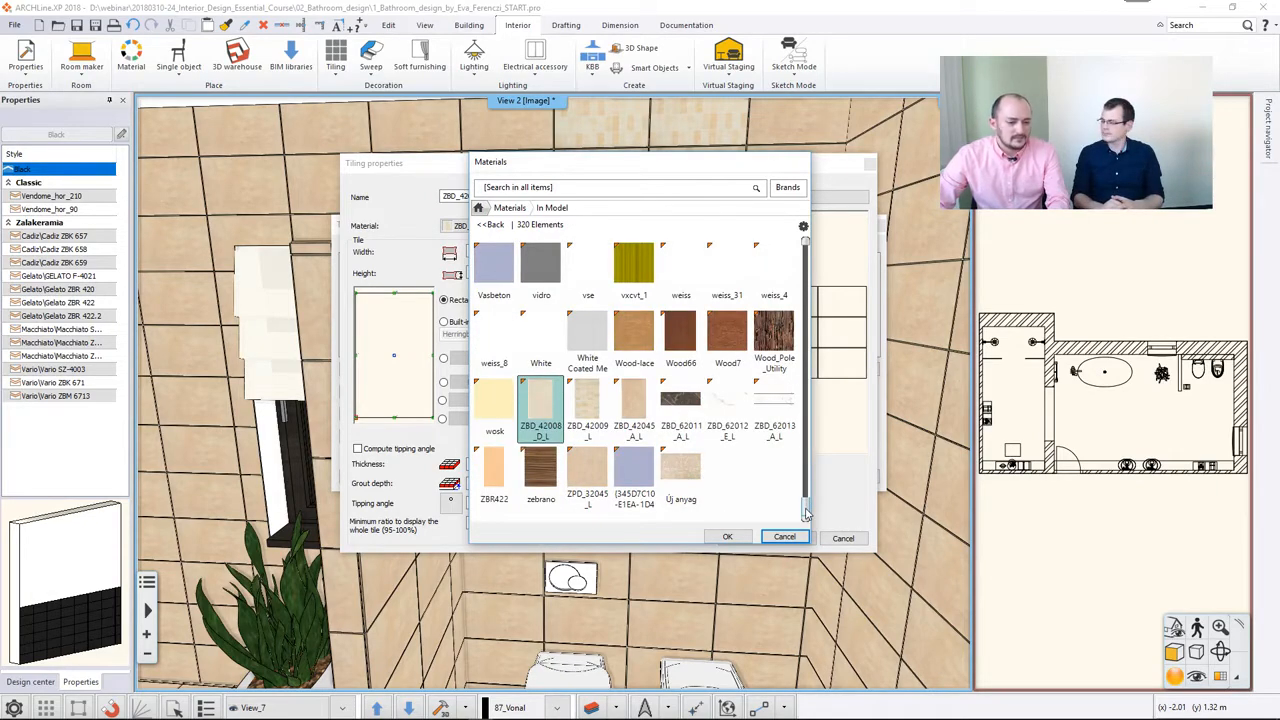
left_click_drag(806, 512, 818, 256)
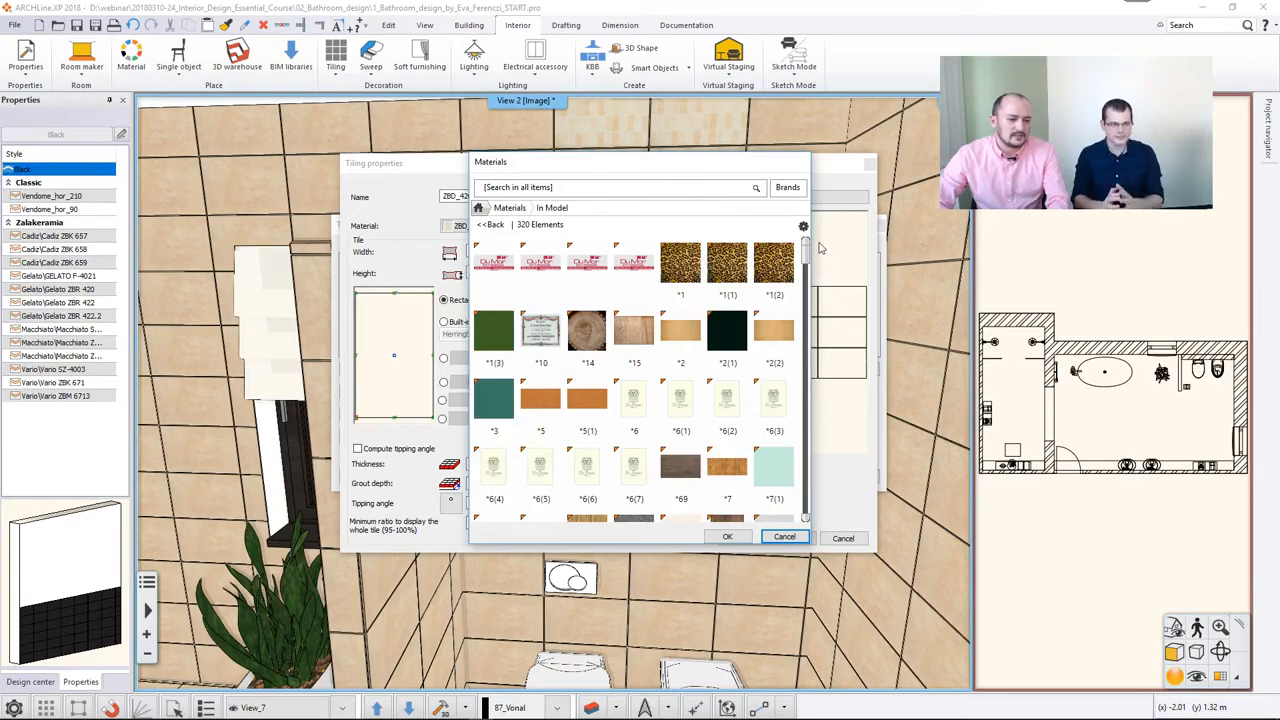
left_click_drag(818, 265, 815, 325)
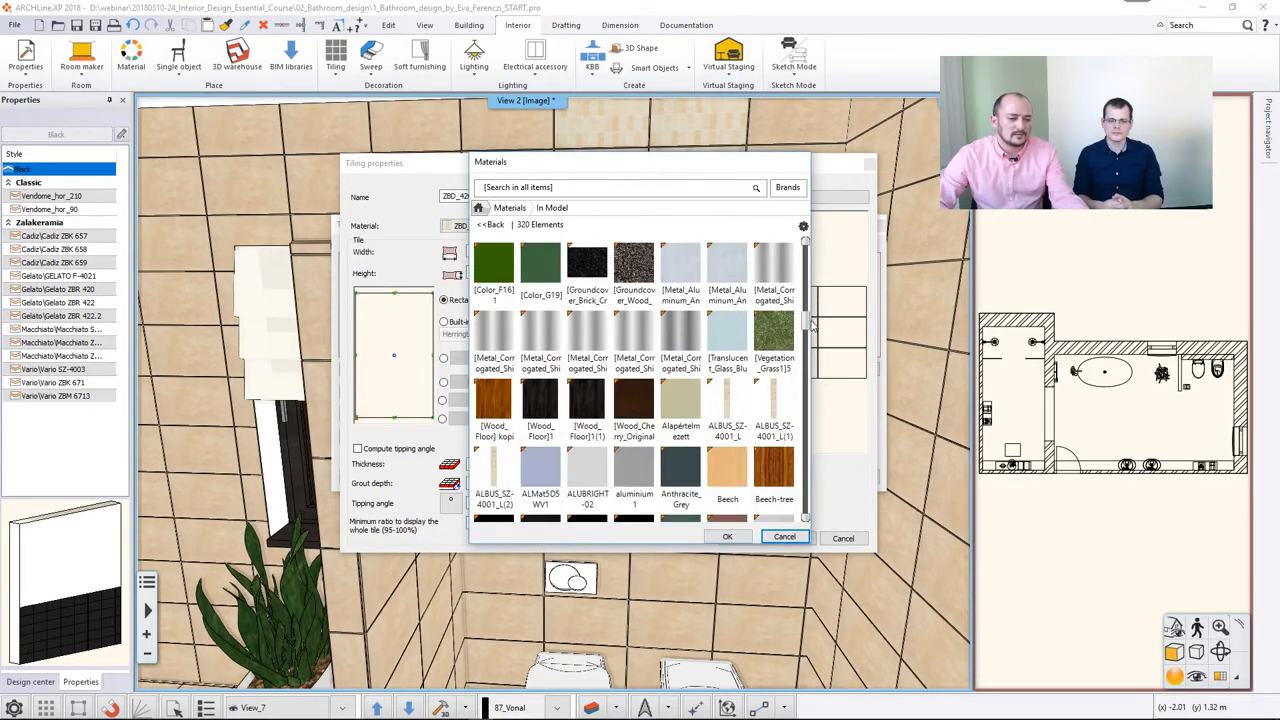
left_click(724, 421)
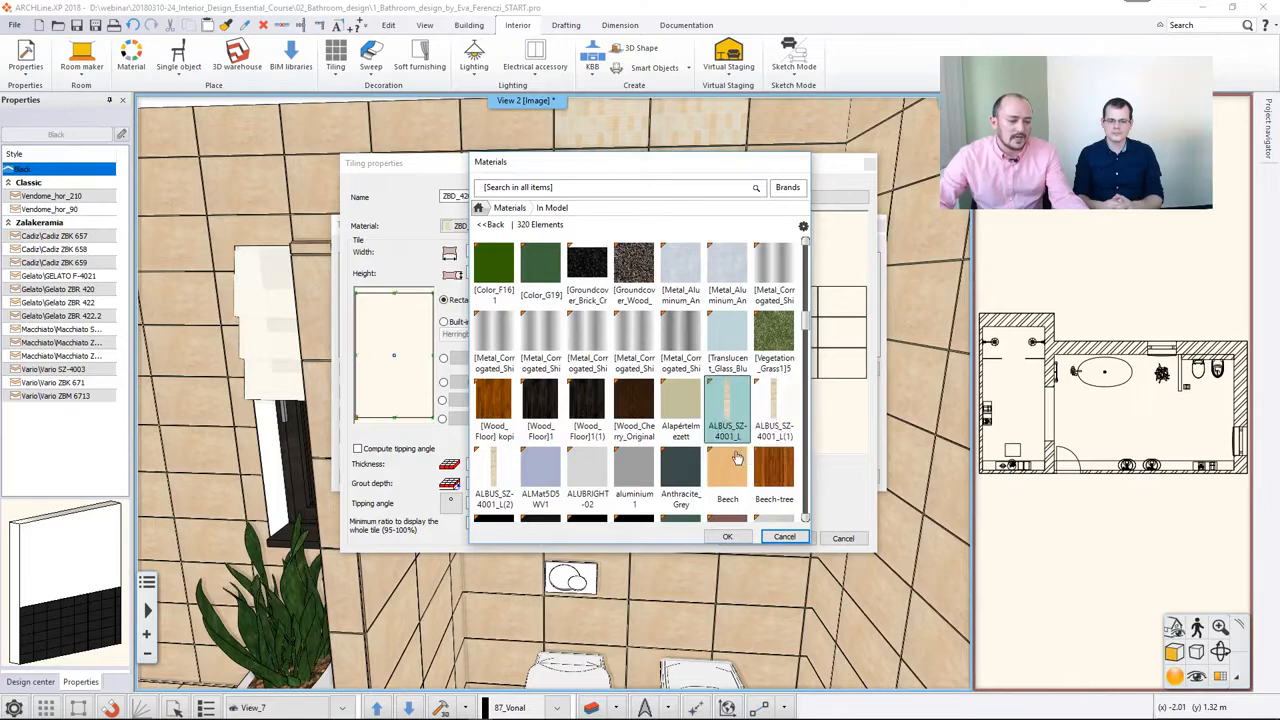
left_click(727, 536)
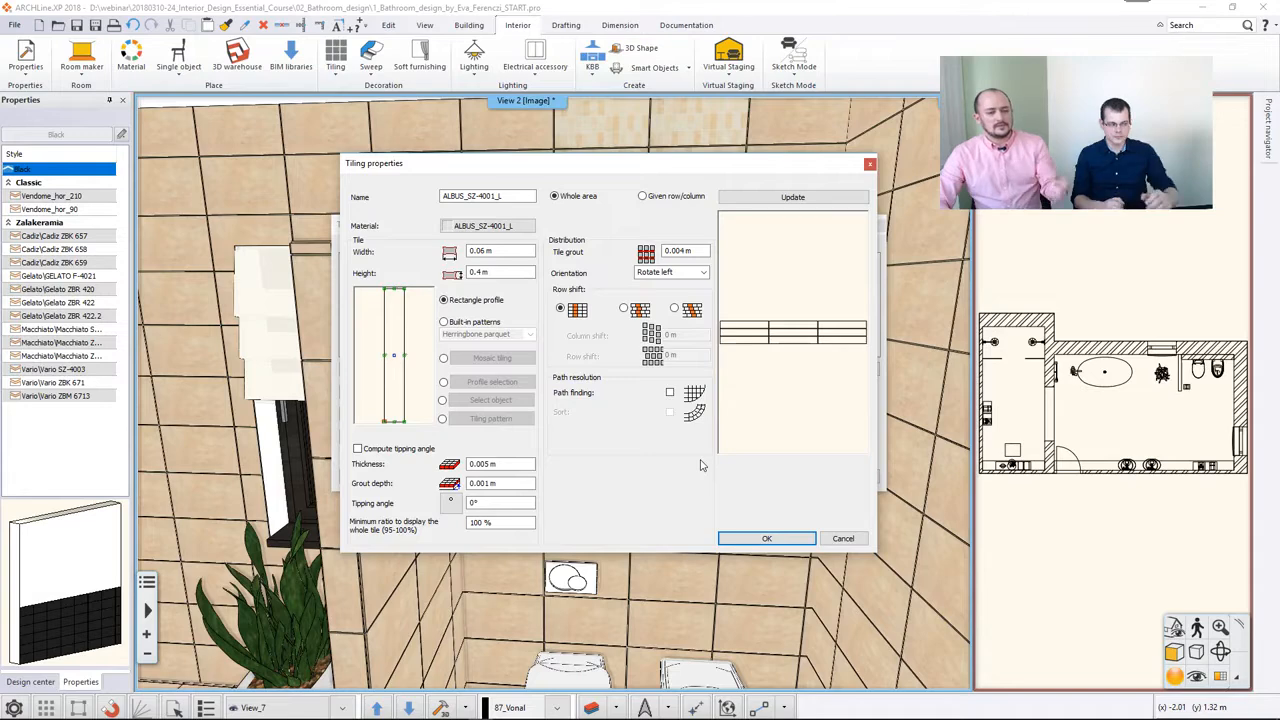
left_click(760, 539)
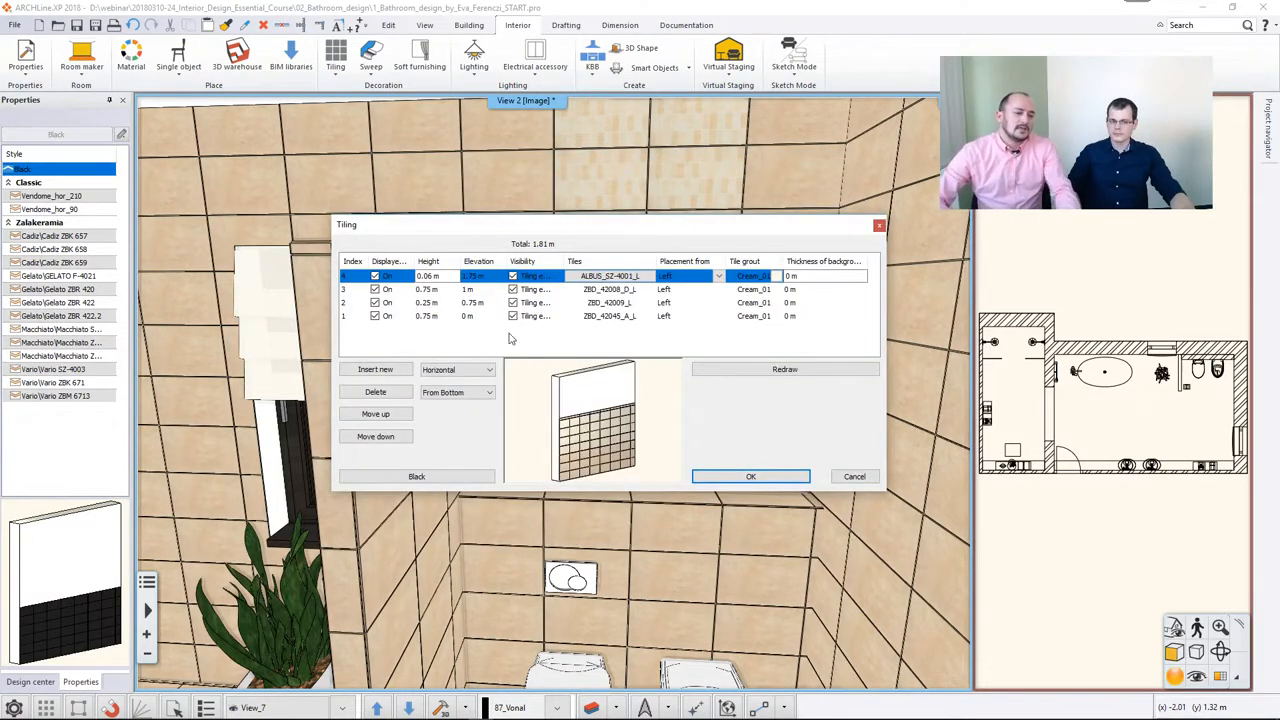
Insert a fifth tiling row on top based on the third row's ZBD_42008_D_L tiles and set its height to 0.5 m
left_click(433, 289)
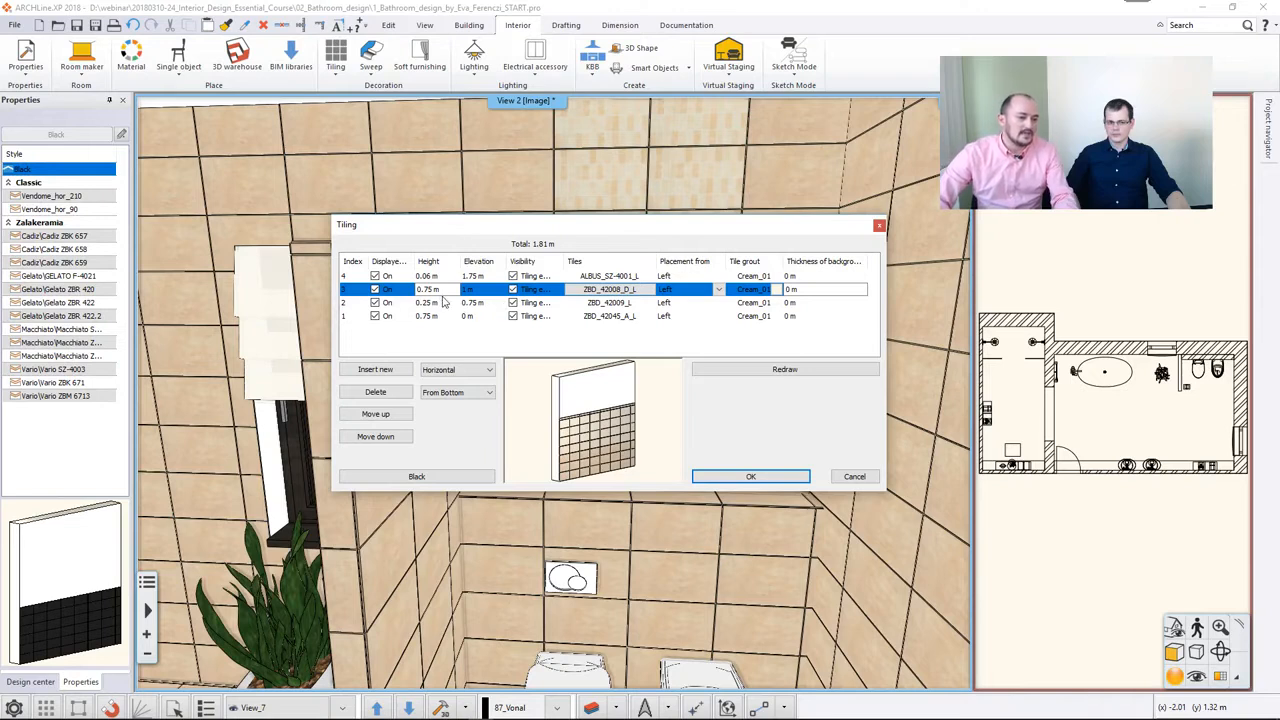
left_click(445, 277)
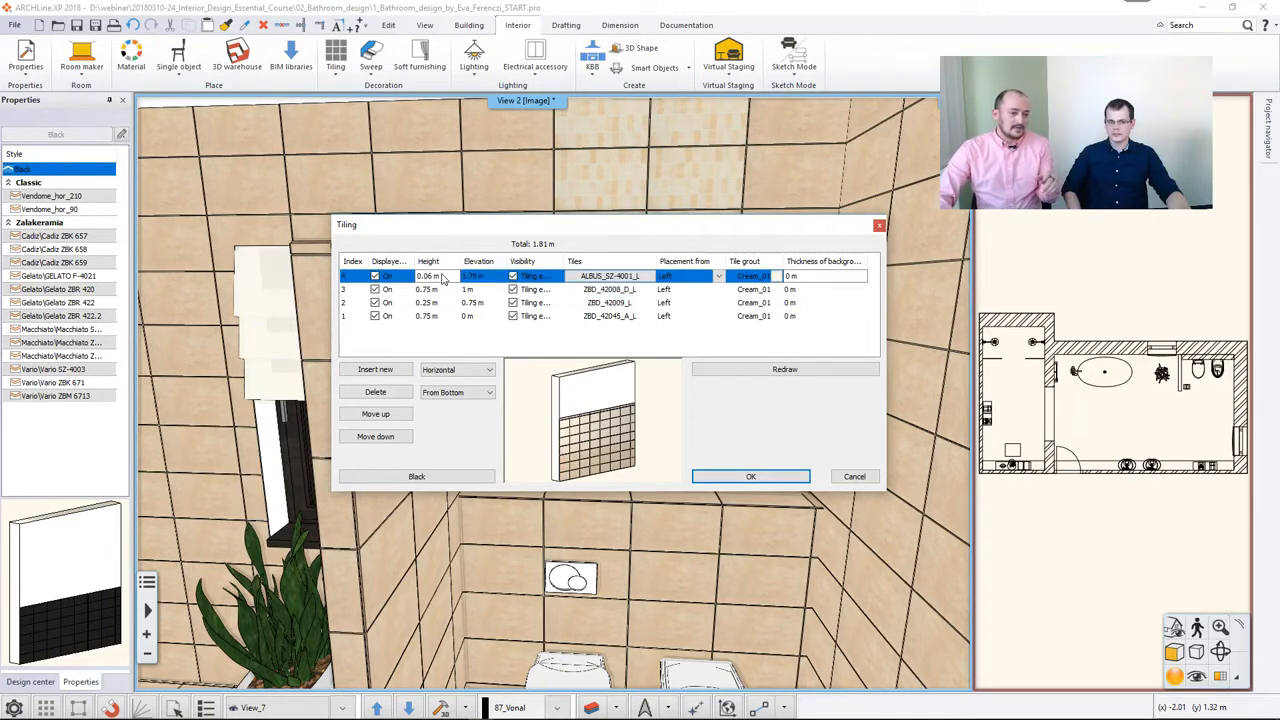
left_click(449, 290)
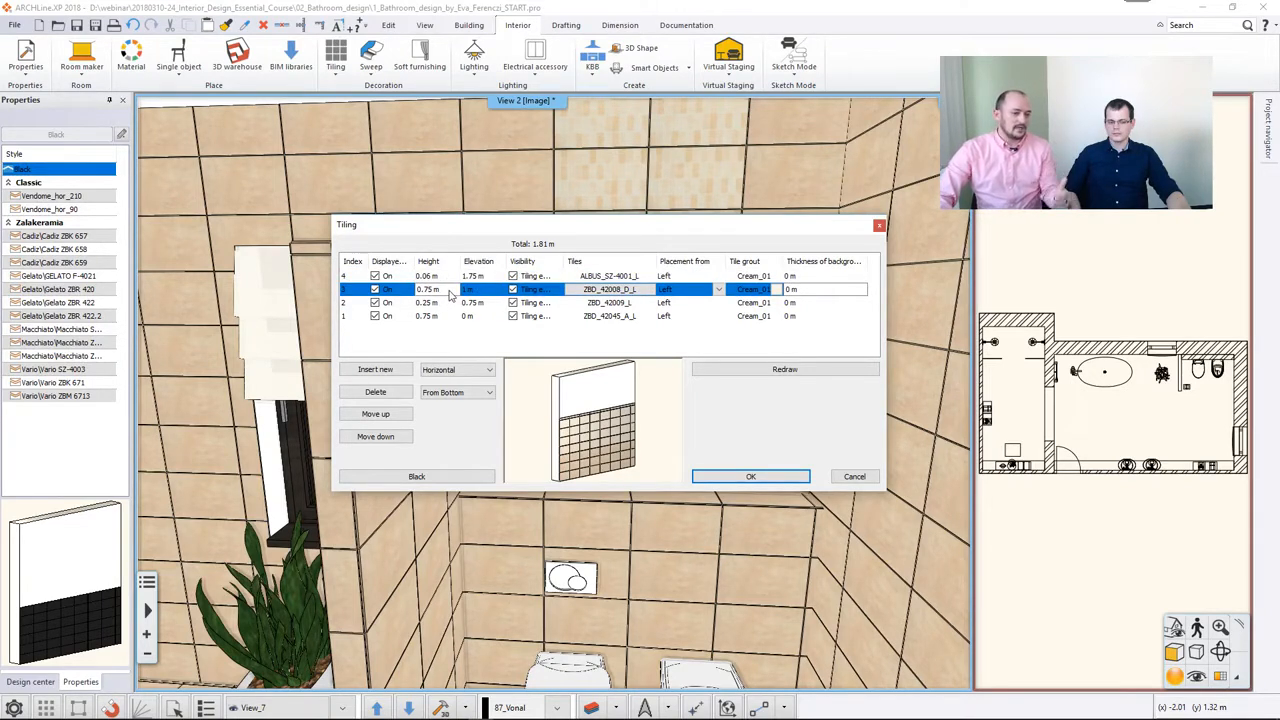
left_click(390, 370)
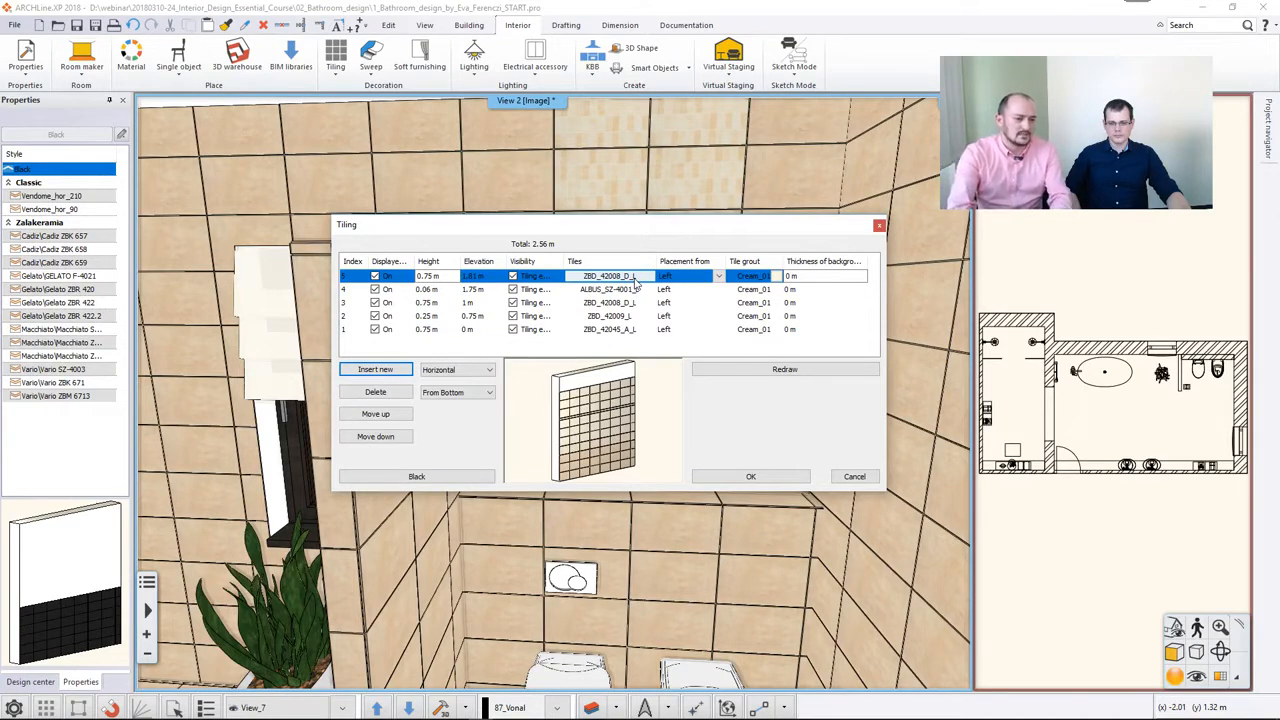
left_click(436, 276)
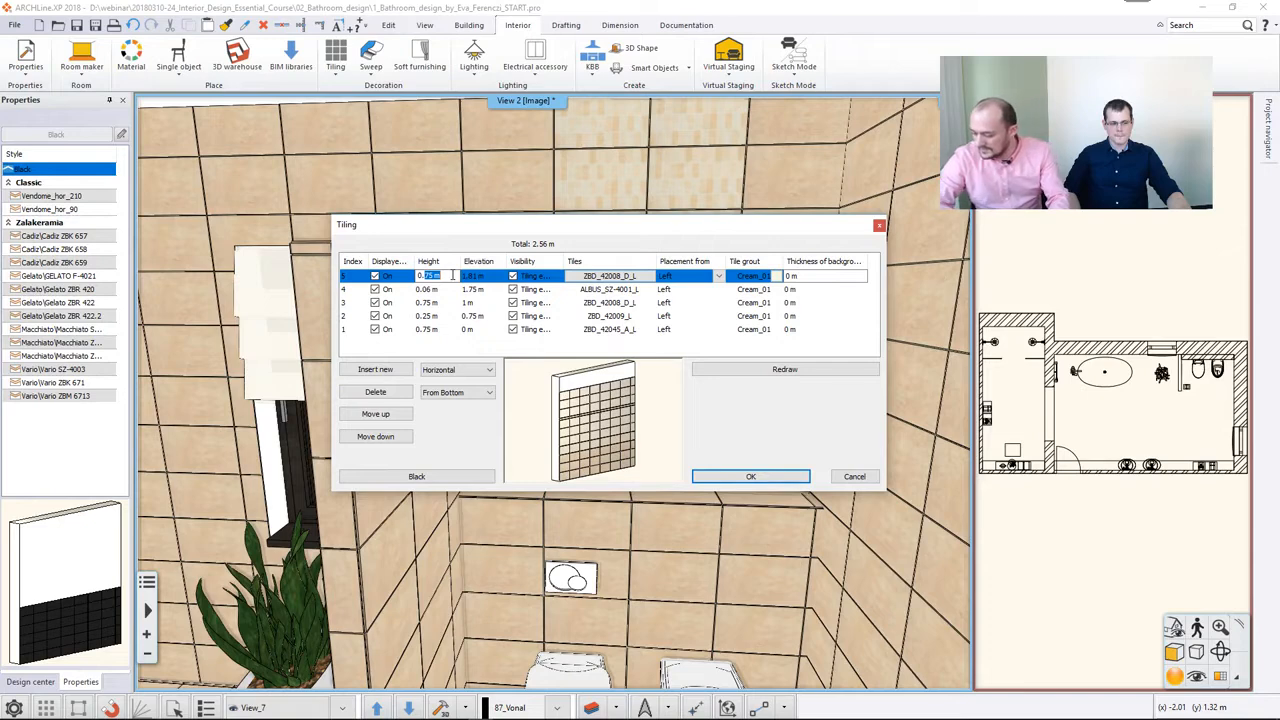
type("0.5")
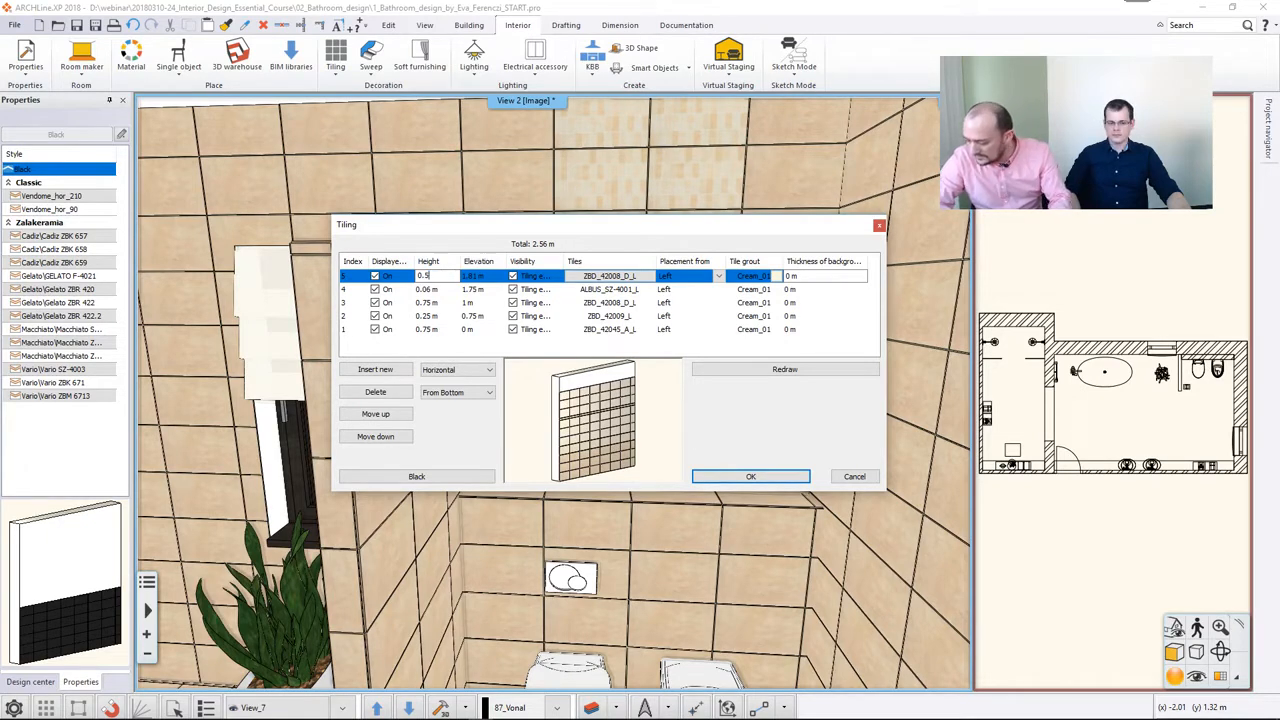
left_click(448, 338)
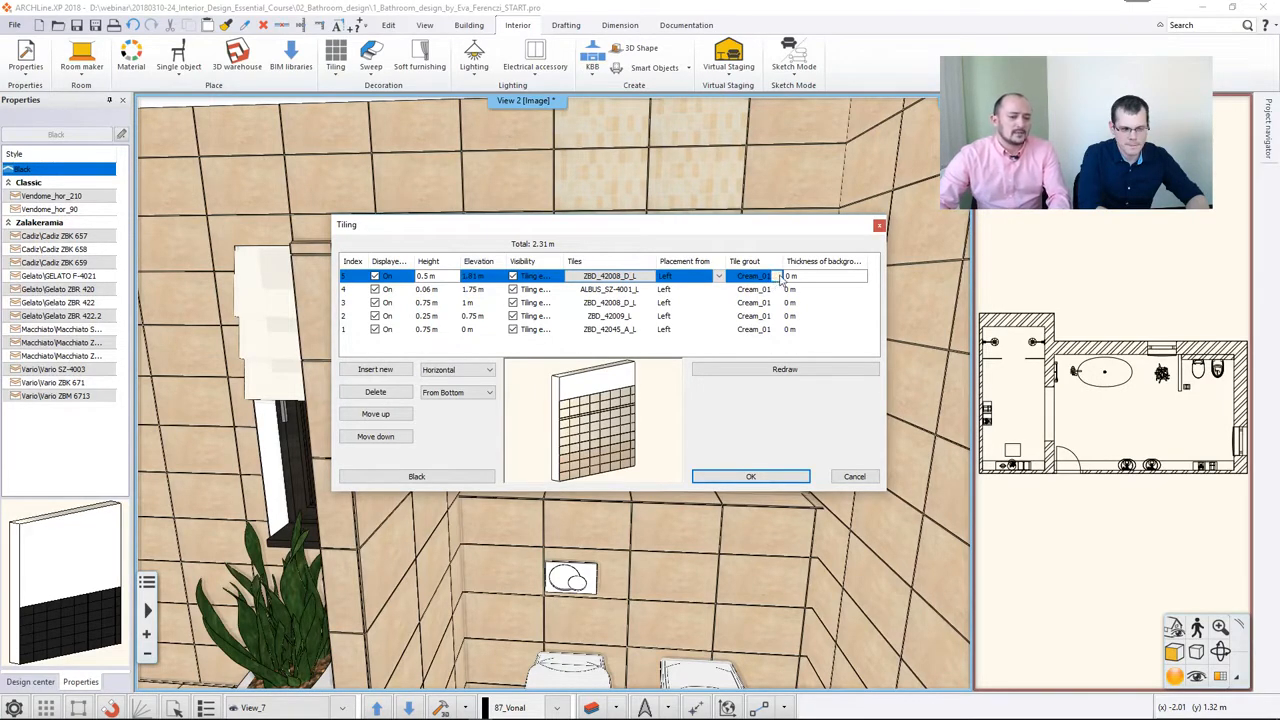
Inspect the fifth row's grout material and its tiling properties
left_click(777, 277)
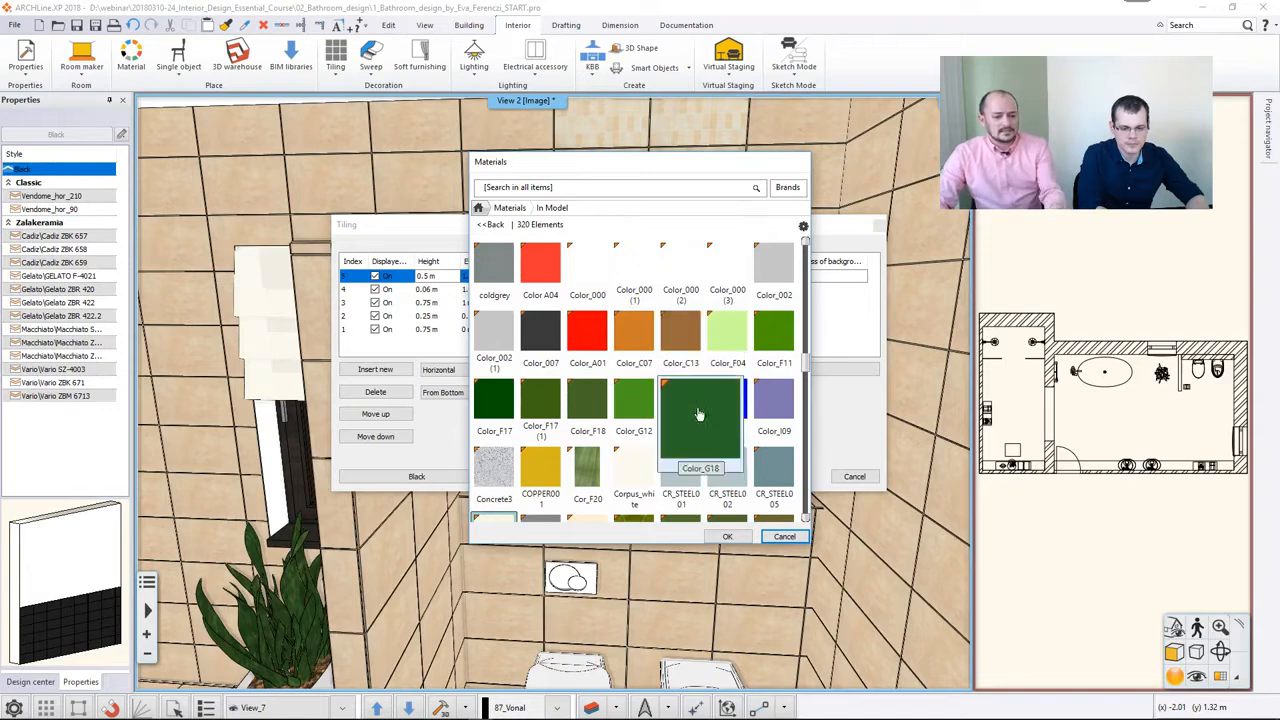
left_click(727, 536)
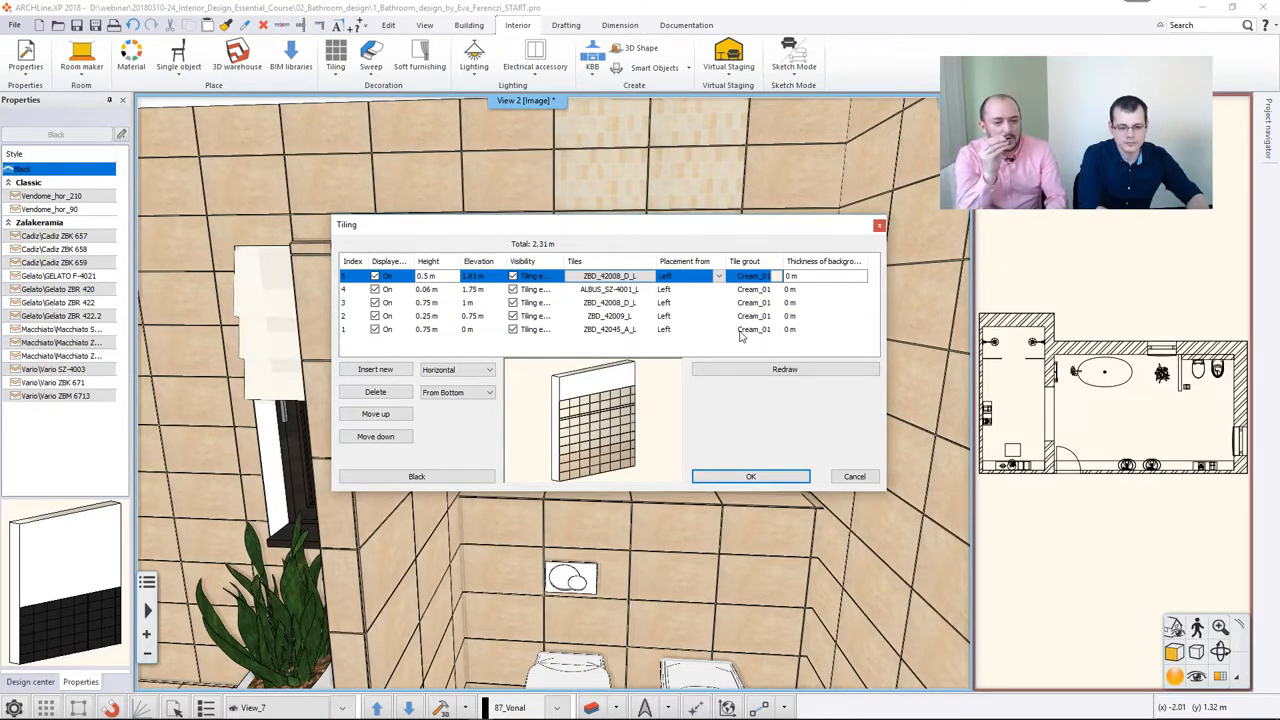
double_click(621, 280)
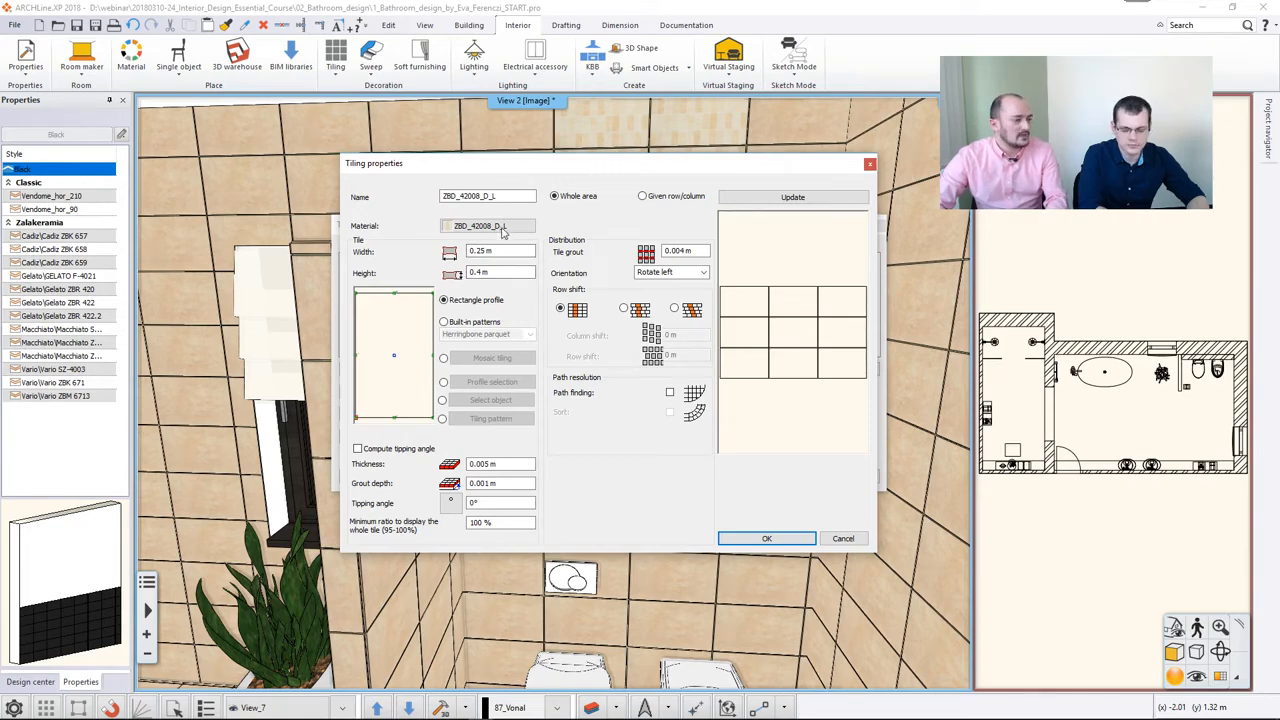
left_click(843, 538)
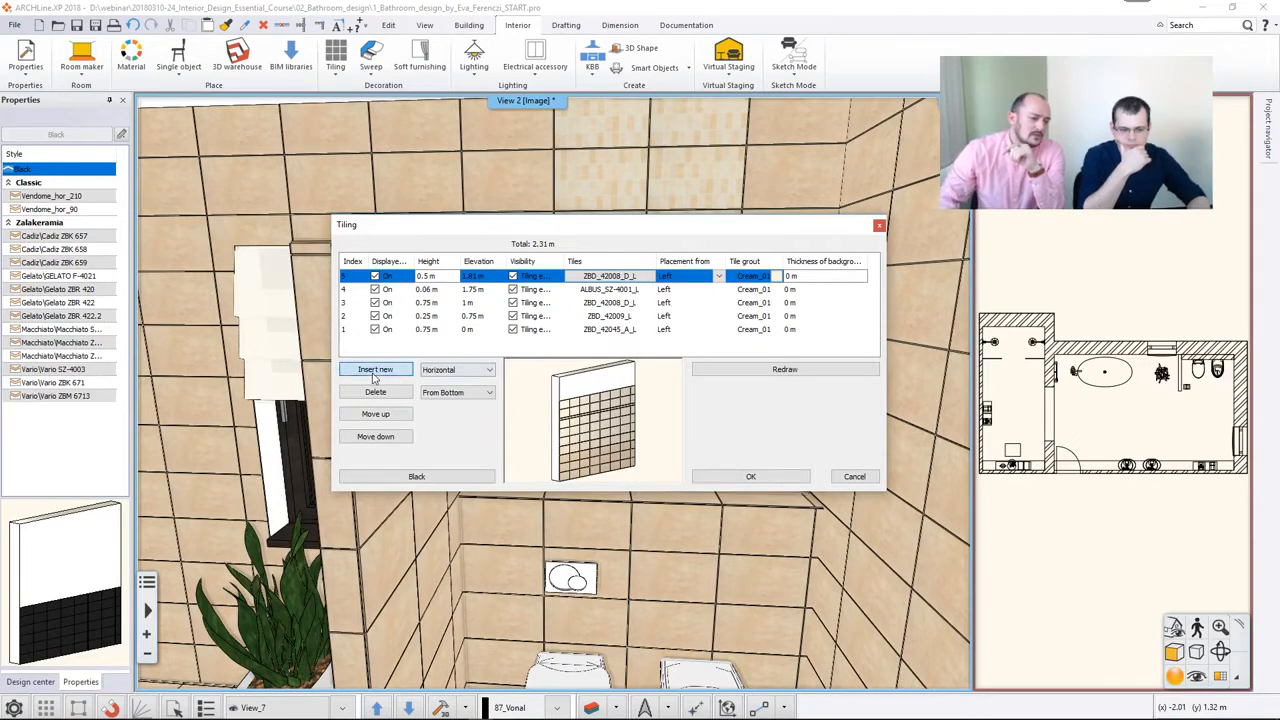
Insert a sixth tiling row on top, set its height to 2 m, and redraw the preview
left_click(375, 370)
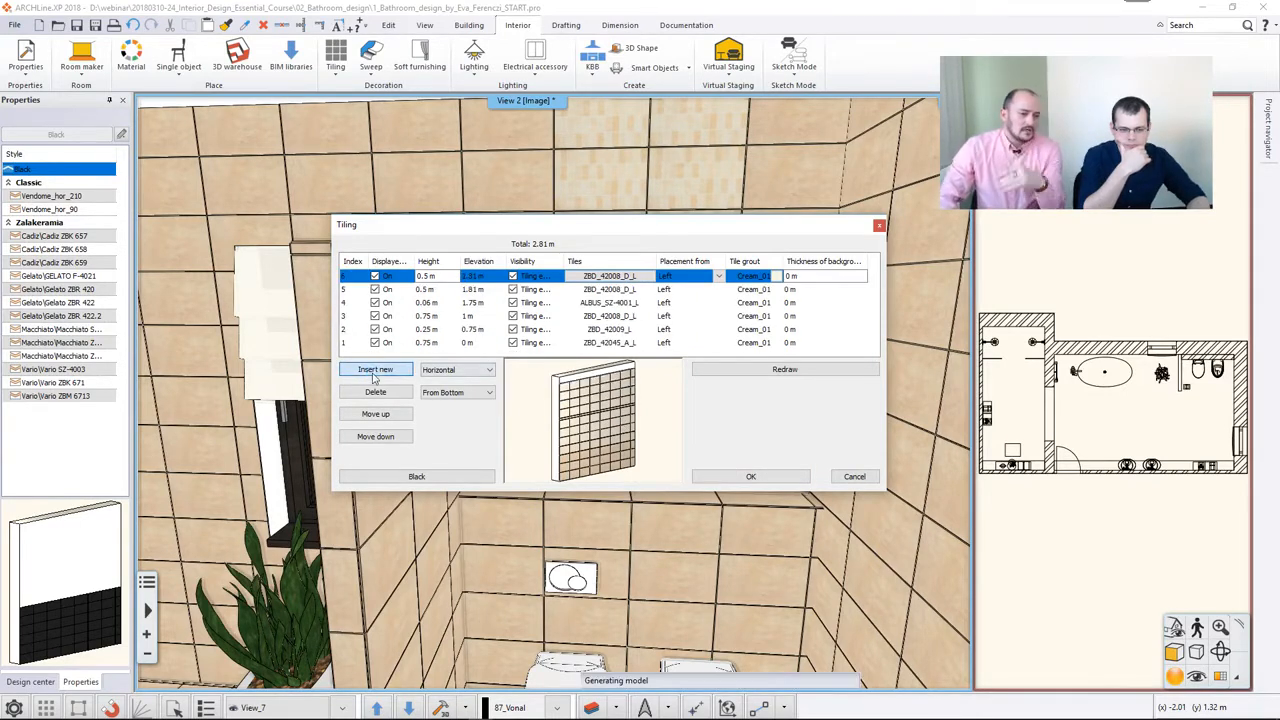
left_click(439, 277)
type("2")
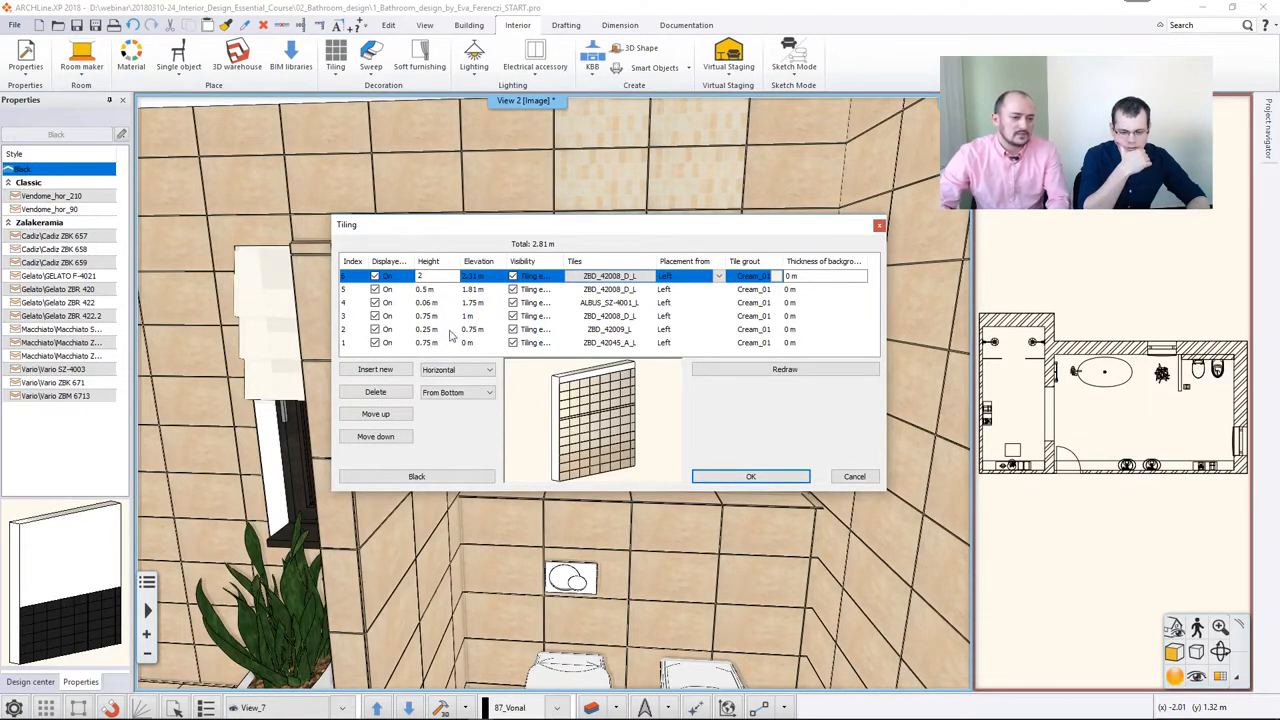
left_click(742, 370)
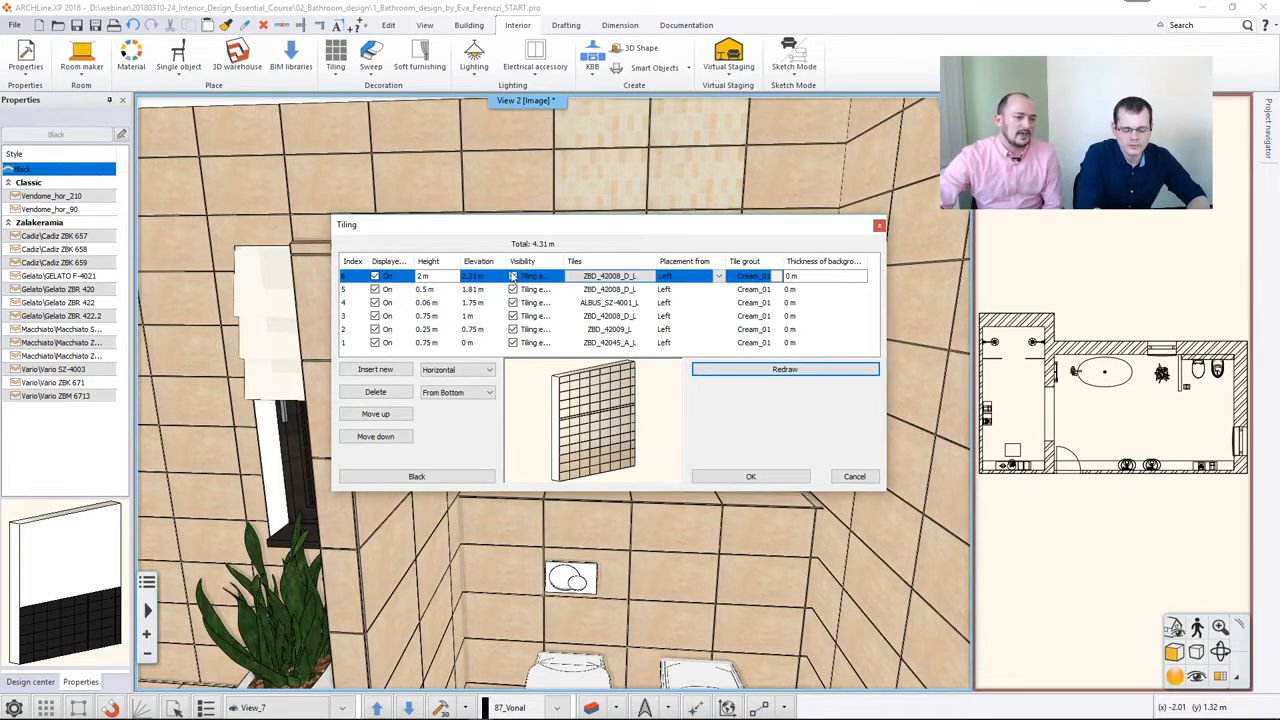
Turn off tile visibility for the sixth row and redraw the preview to check its plain surface up close
left_click(513, 277)
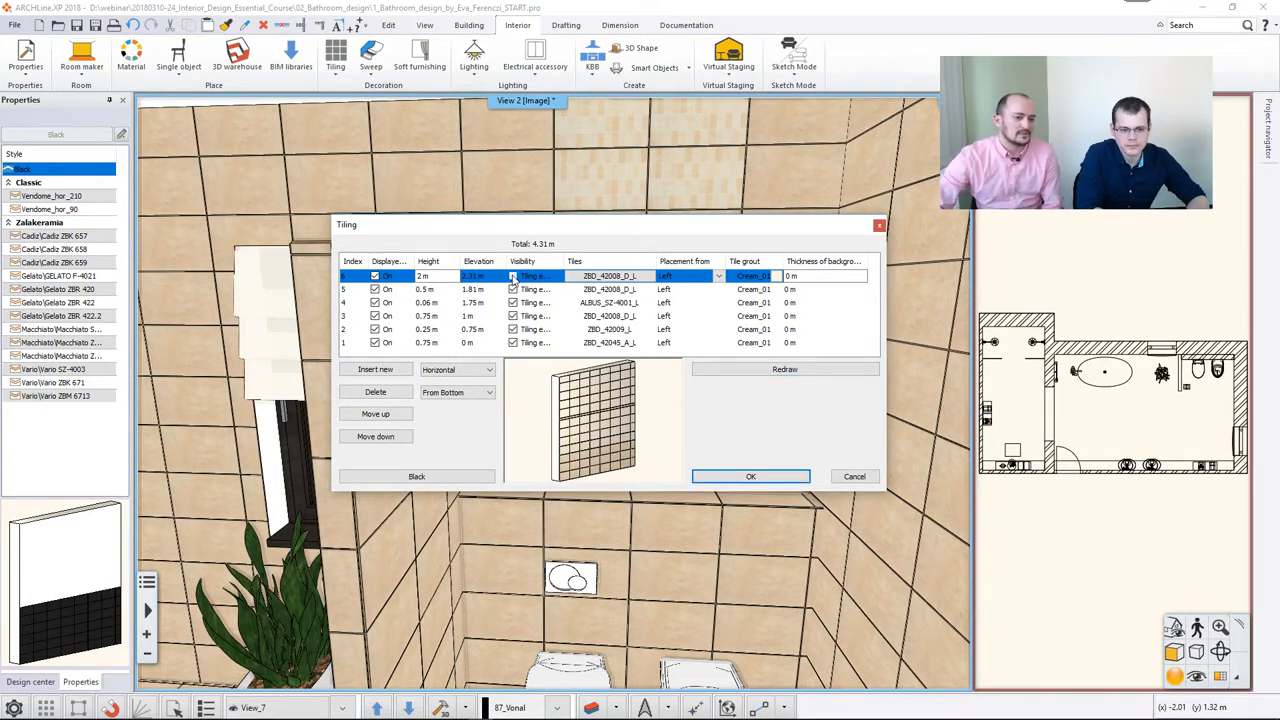
left_click(753, 372)
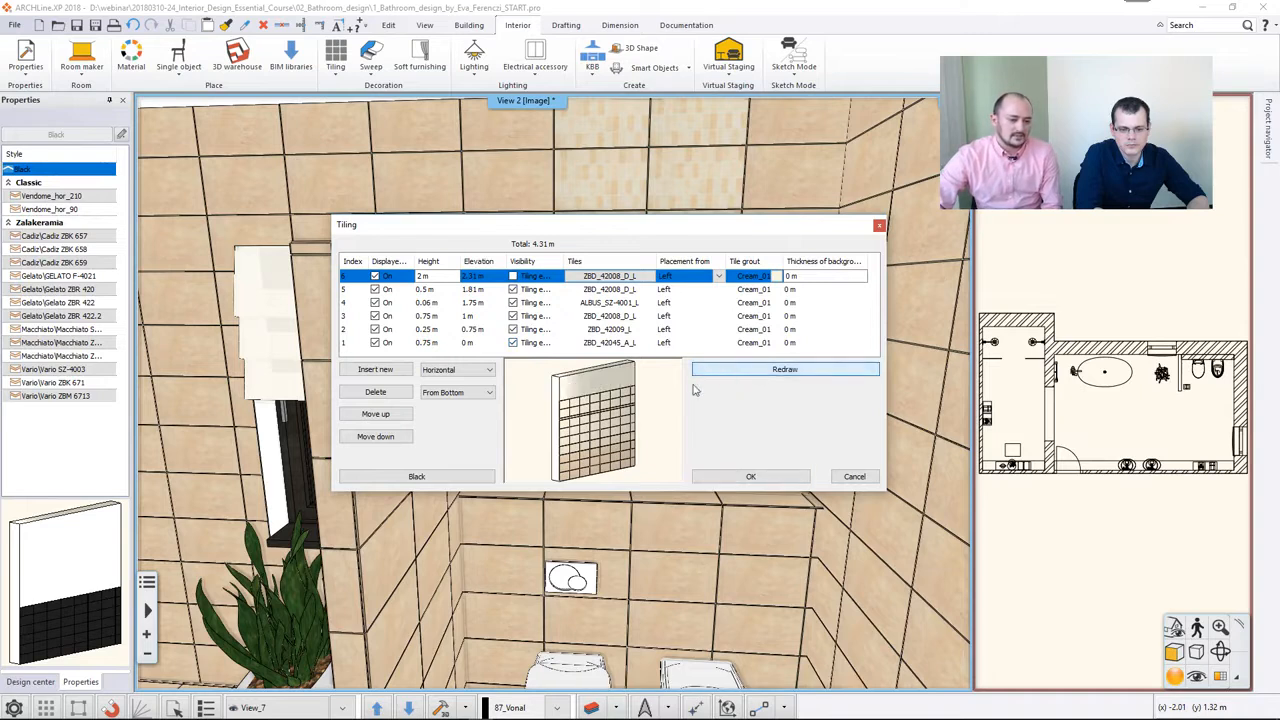
scroll(588, 402, "up", 5)
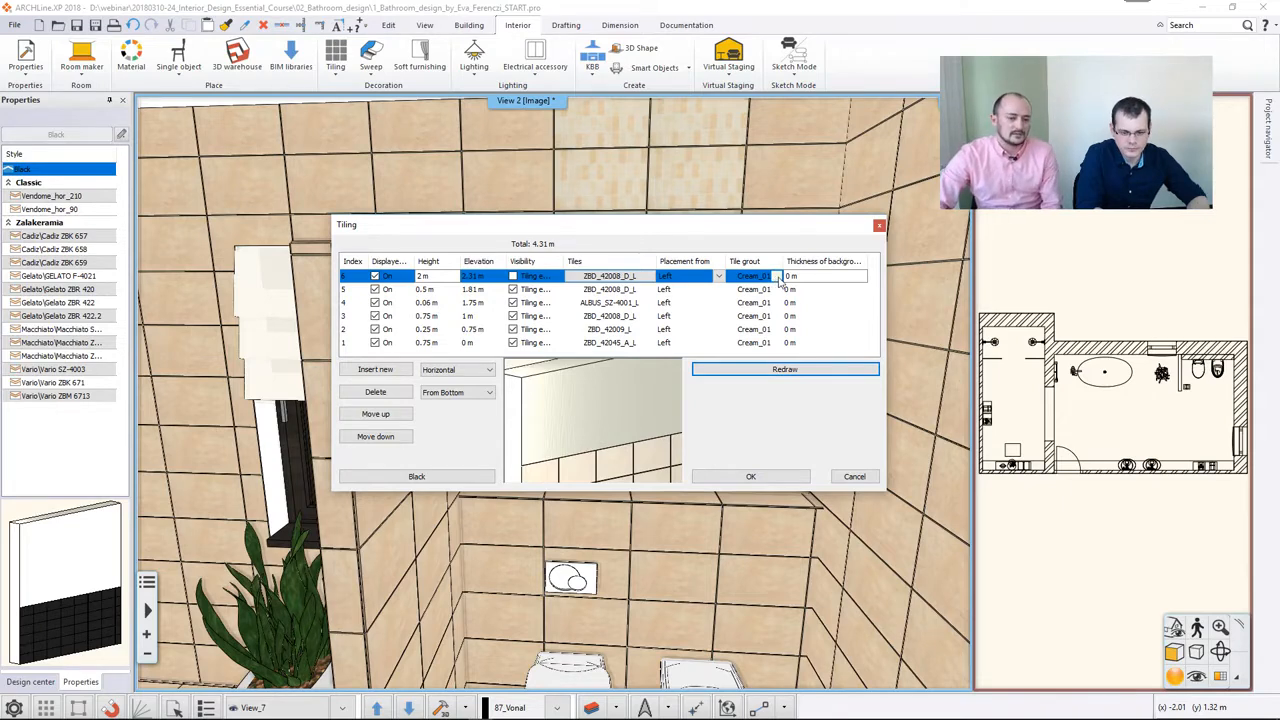
Set the sixth row's tile grout material to White by searching the materials for "white", and redraw the preview
left_click(778, 277)
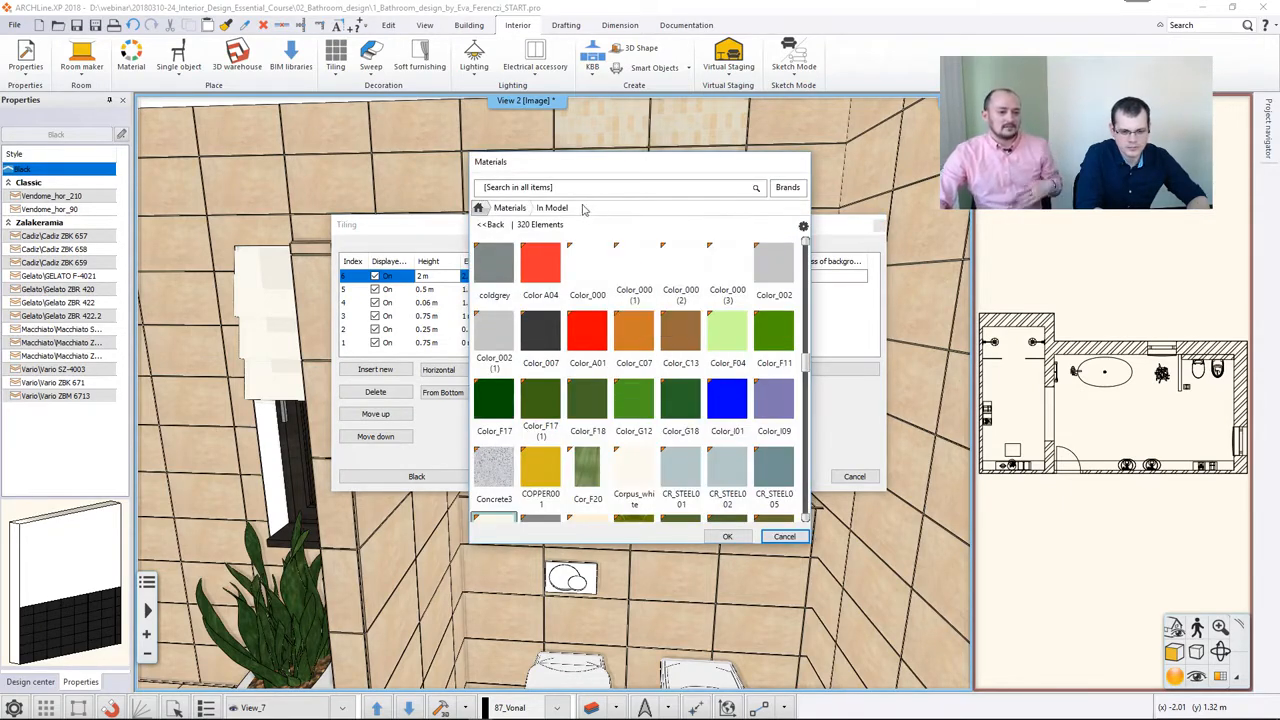
left_click(549, 191)
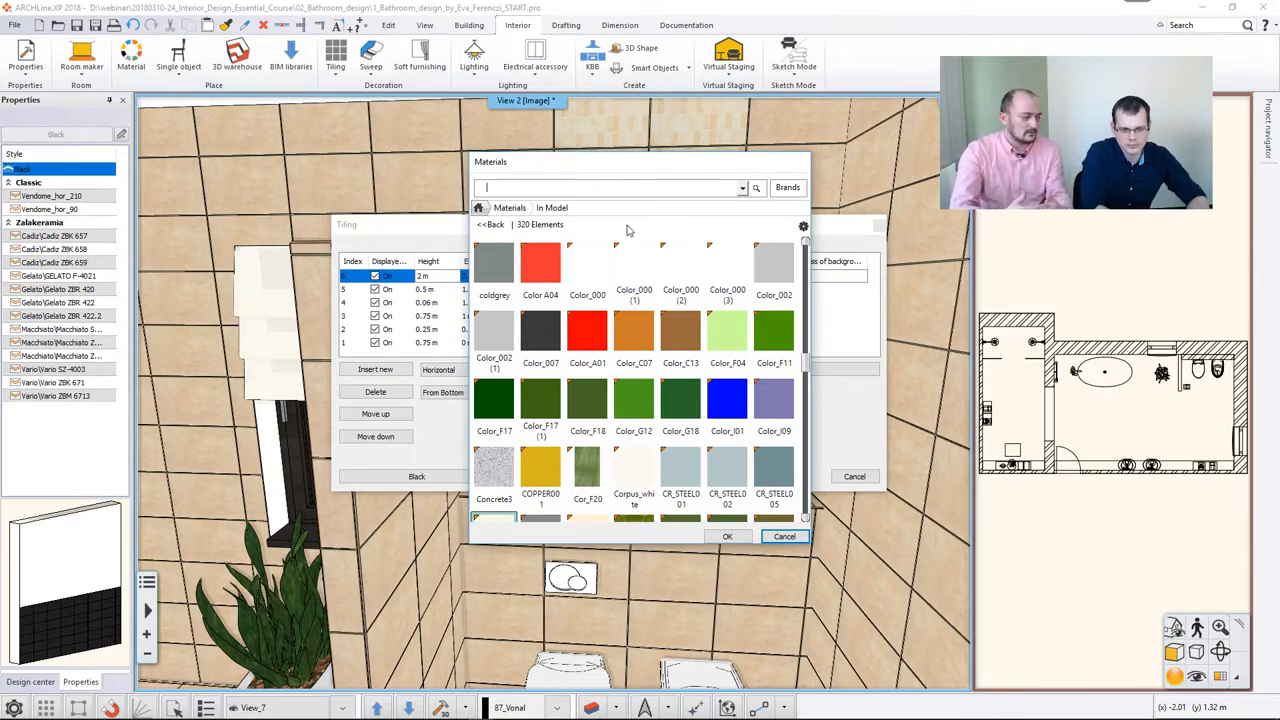
type("white")
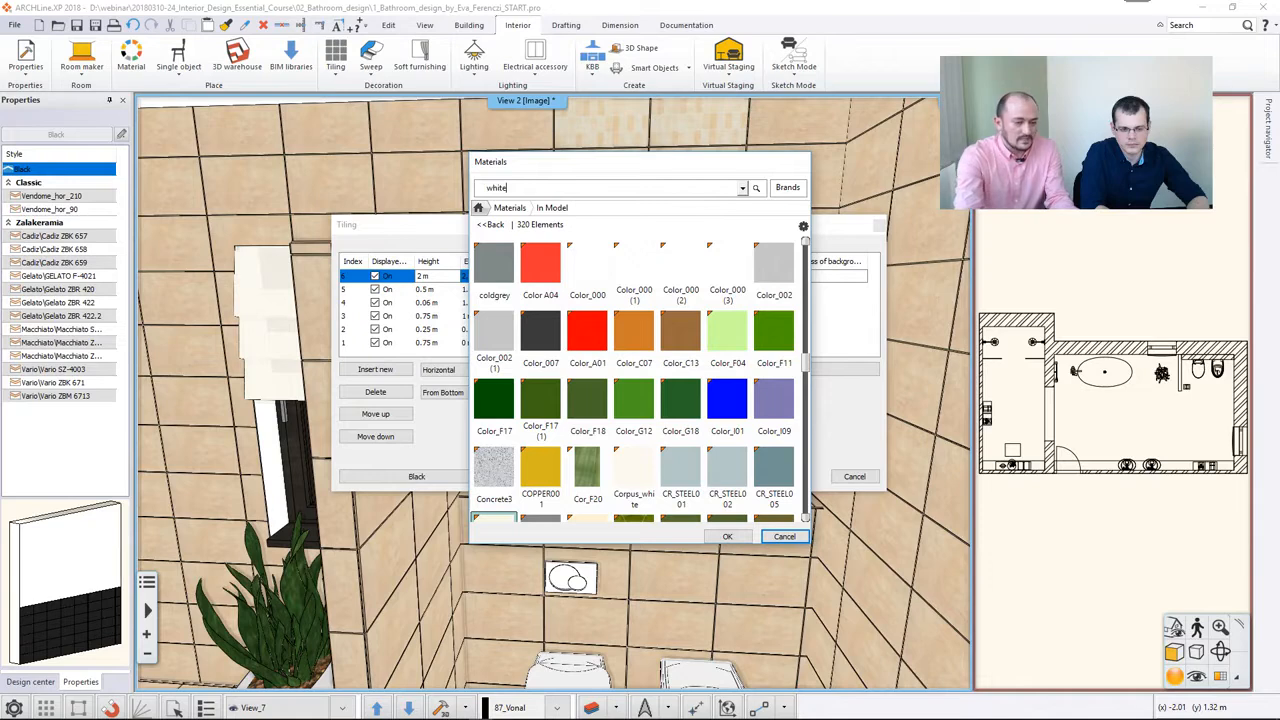
key("Return")
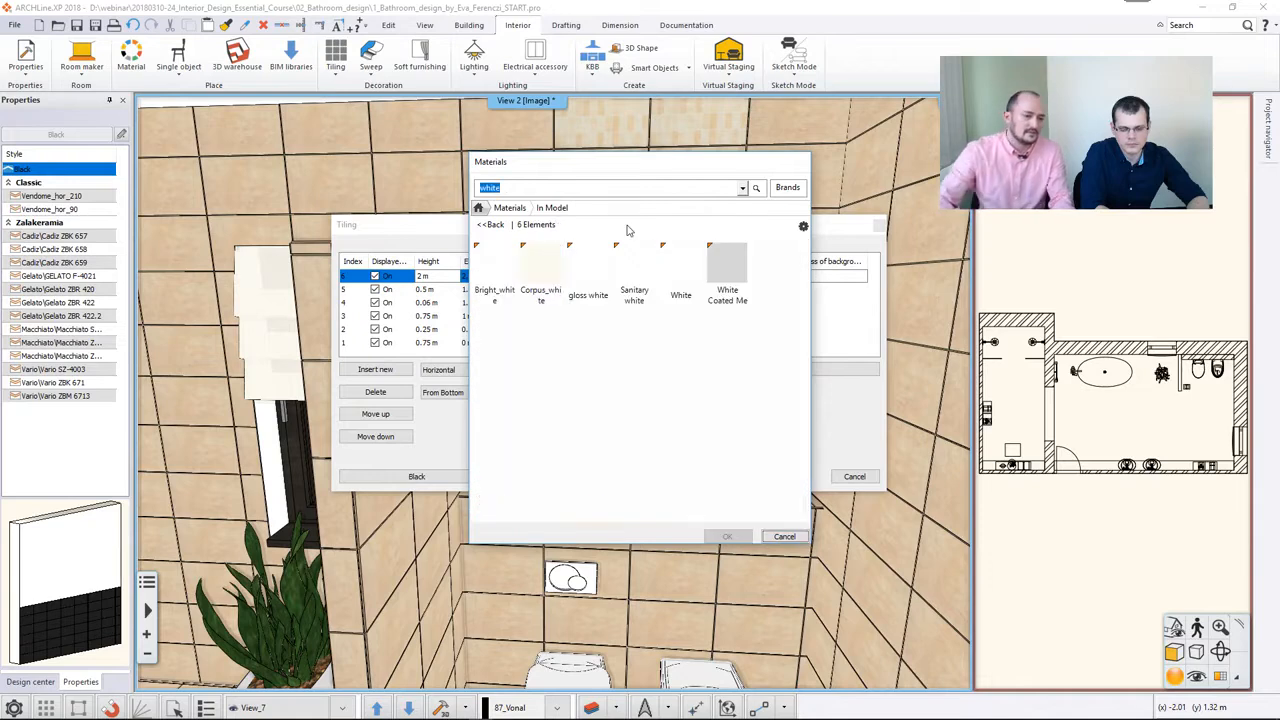
left_click(684, 286)
left_click(729, 537)
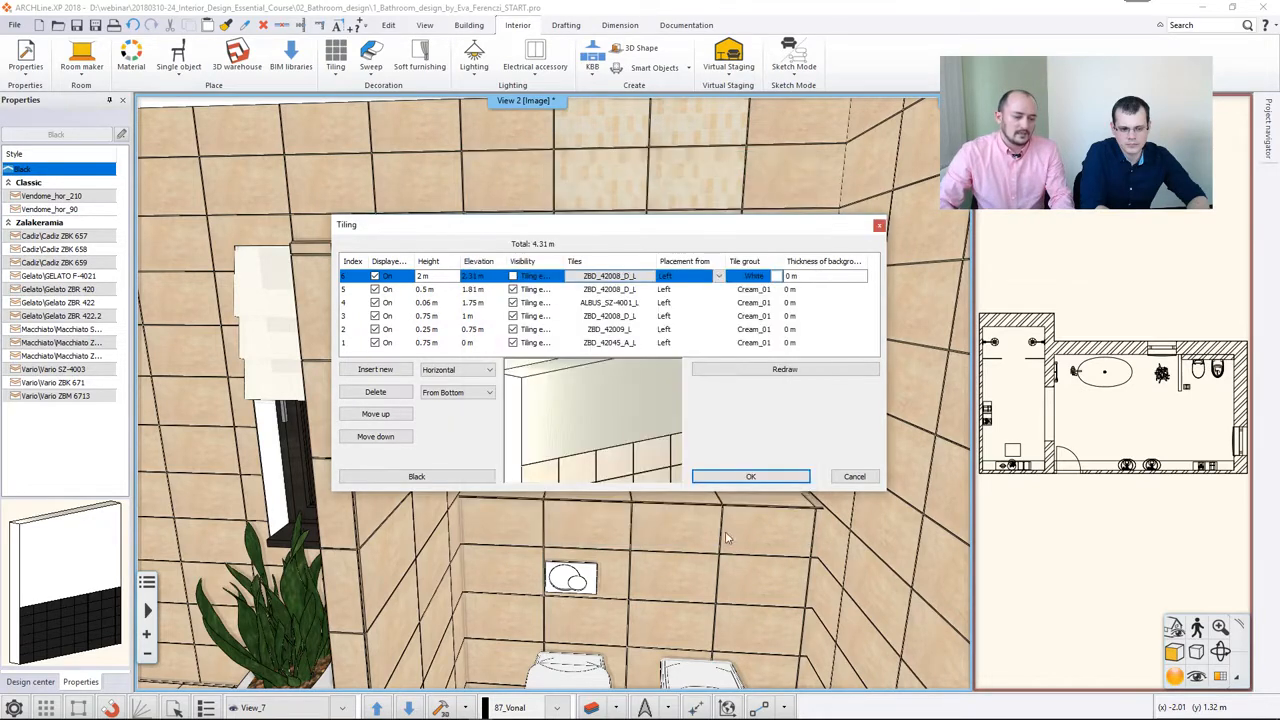
left_click(751, 373)
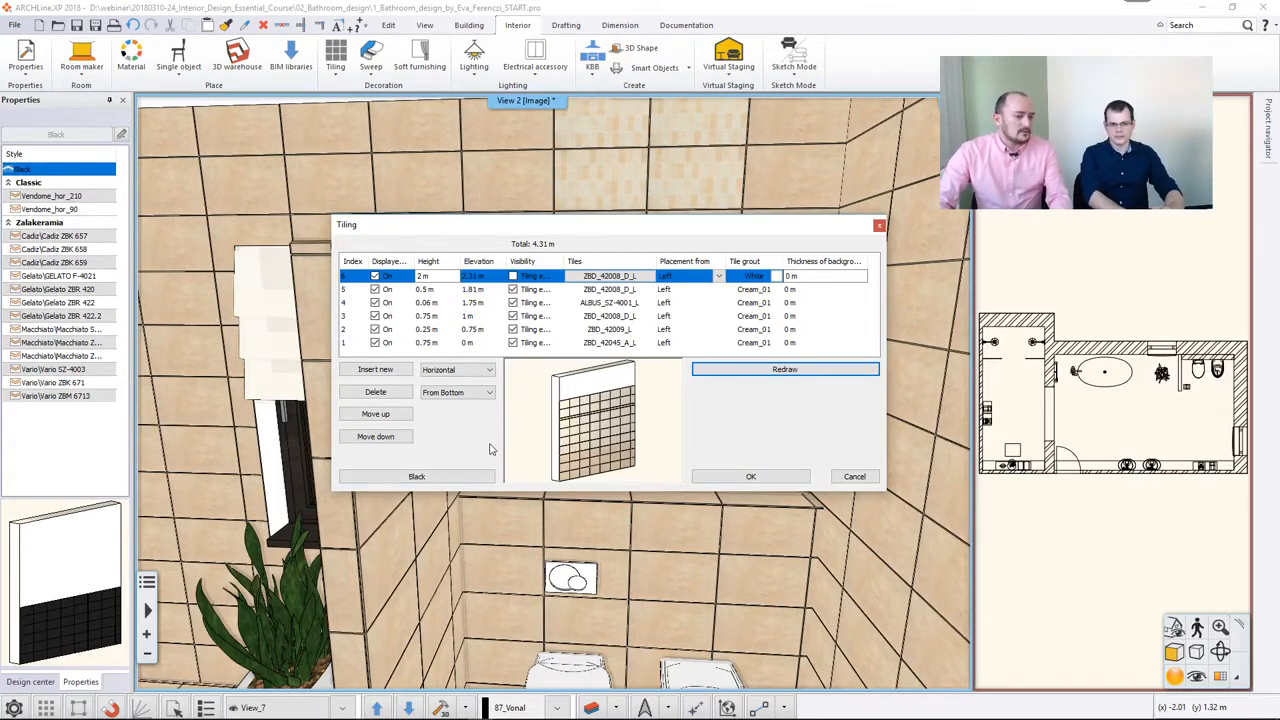
Save the six-row tiling as a new style named "Albus 01" and accept the tiling settings
left_click(447, 478)
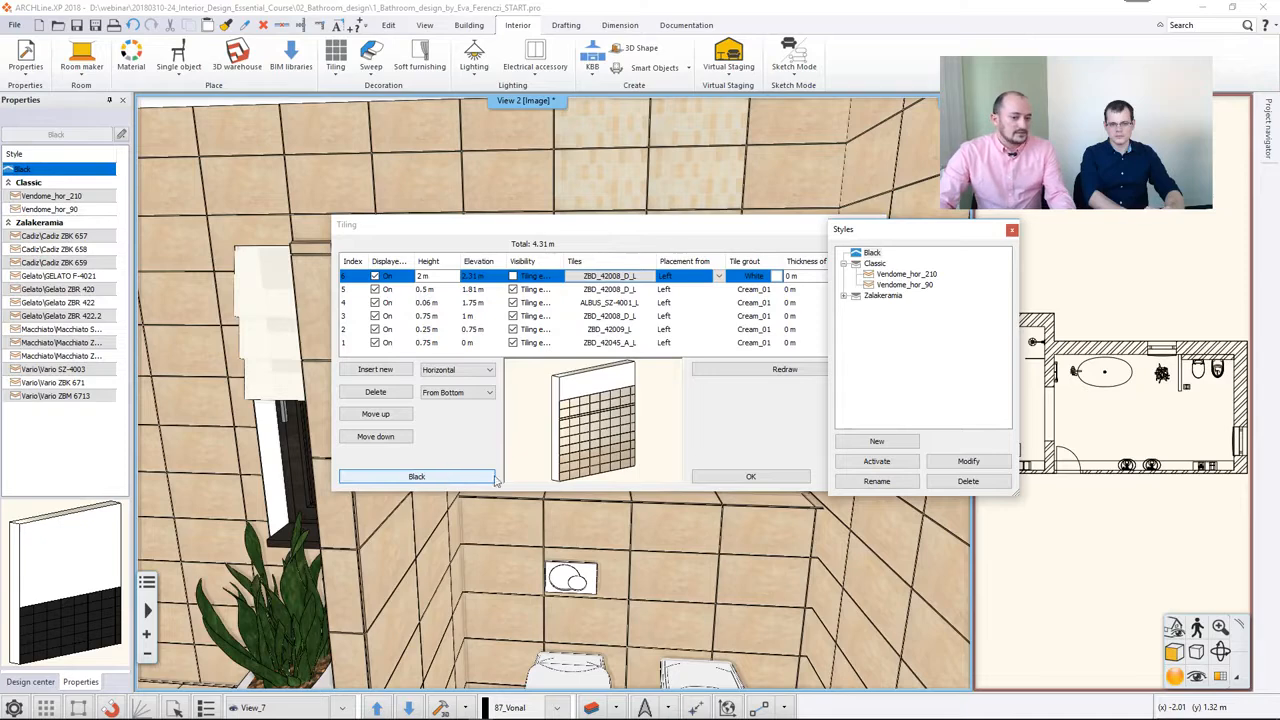
left_click(876, 441)
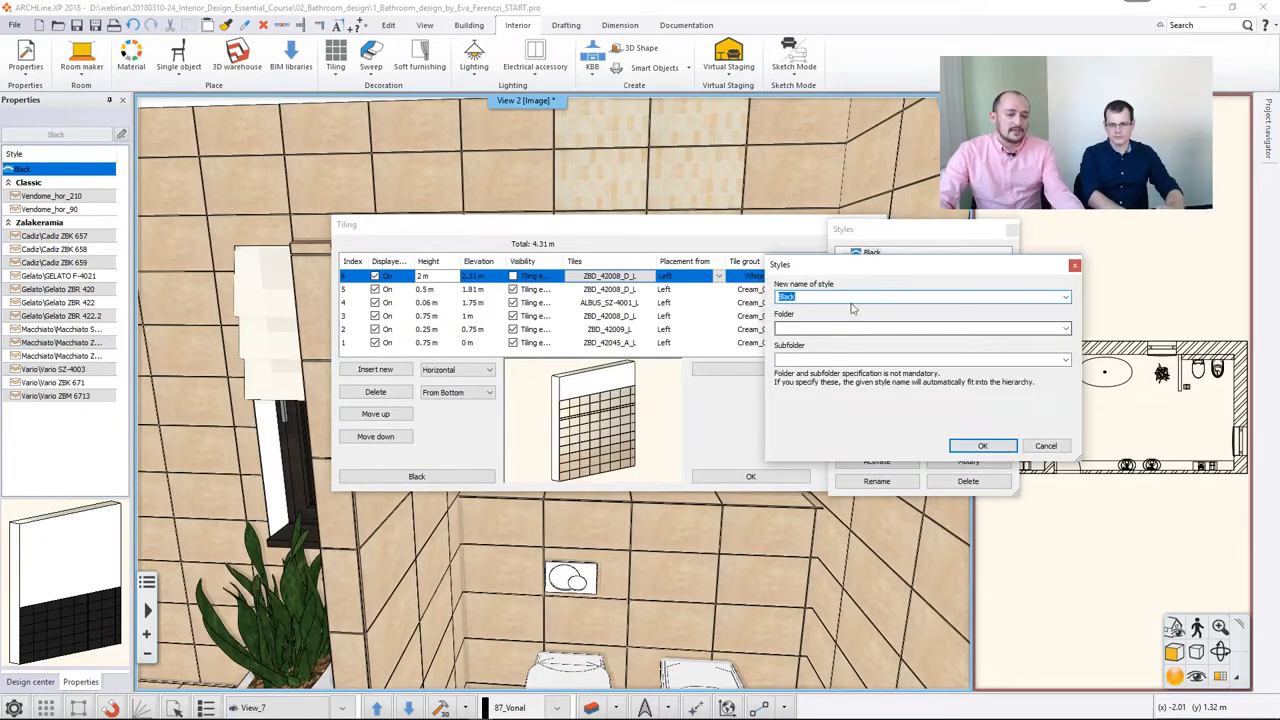
left_click_drag(857, 272, 547, 336)
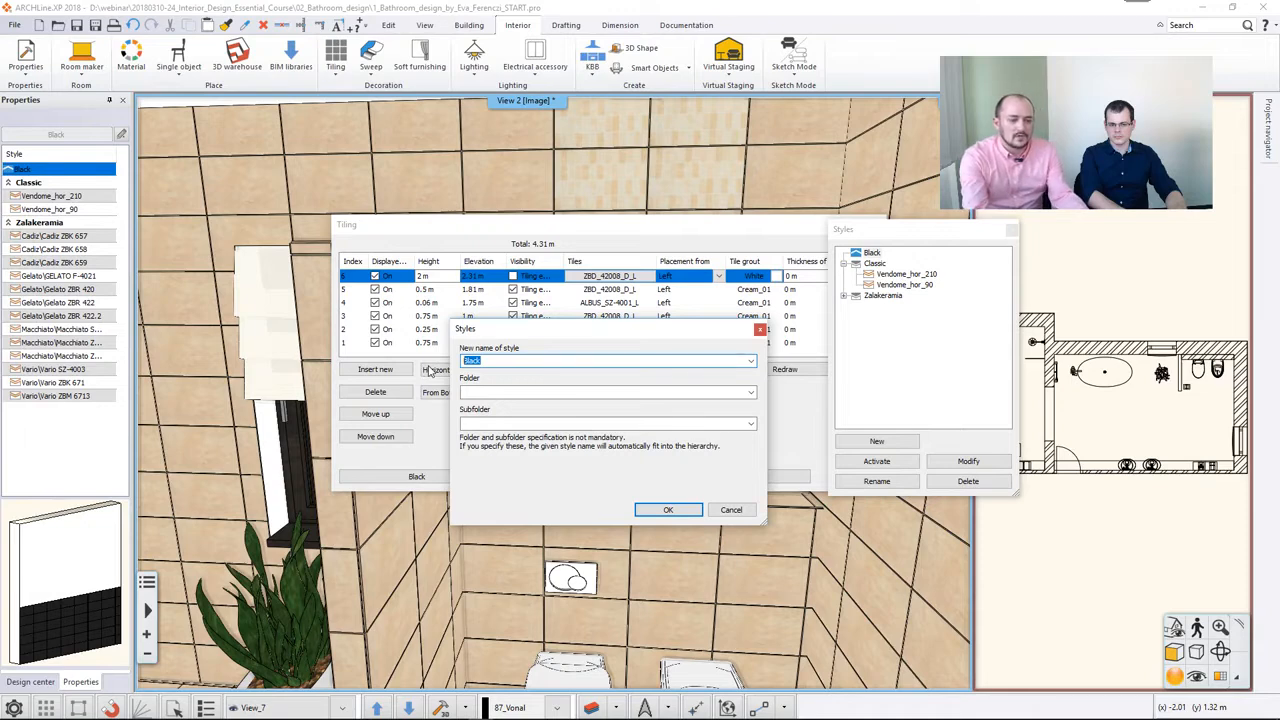
type("Al")
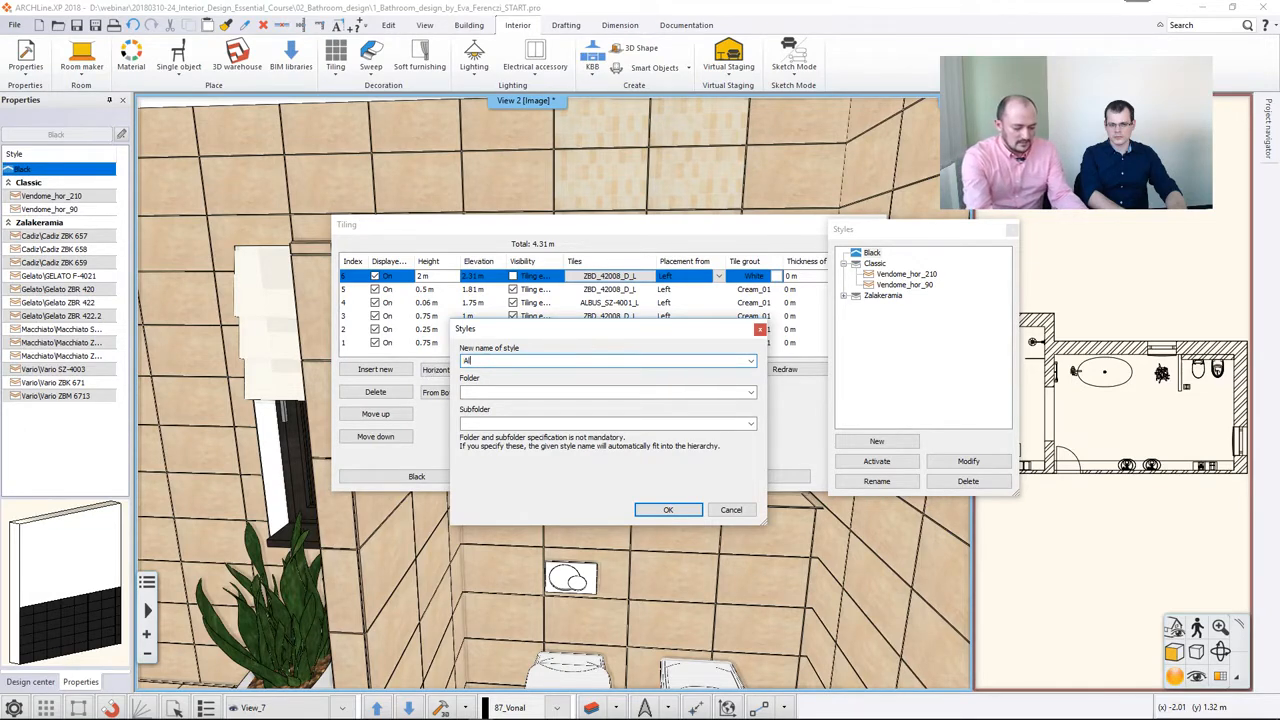
type("bus 01")
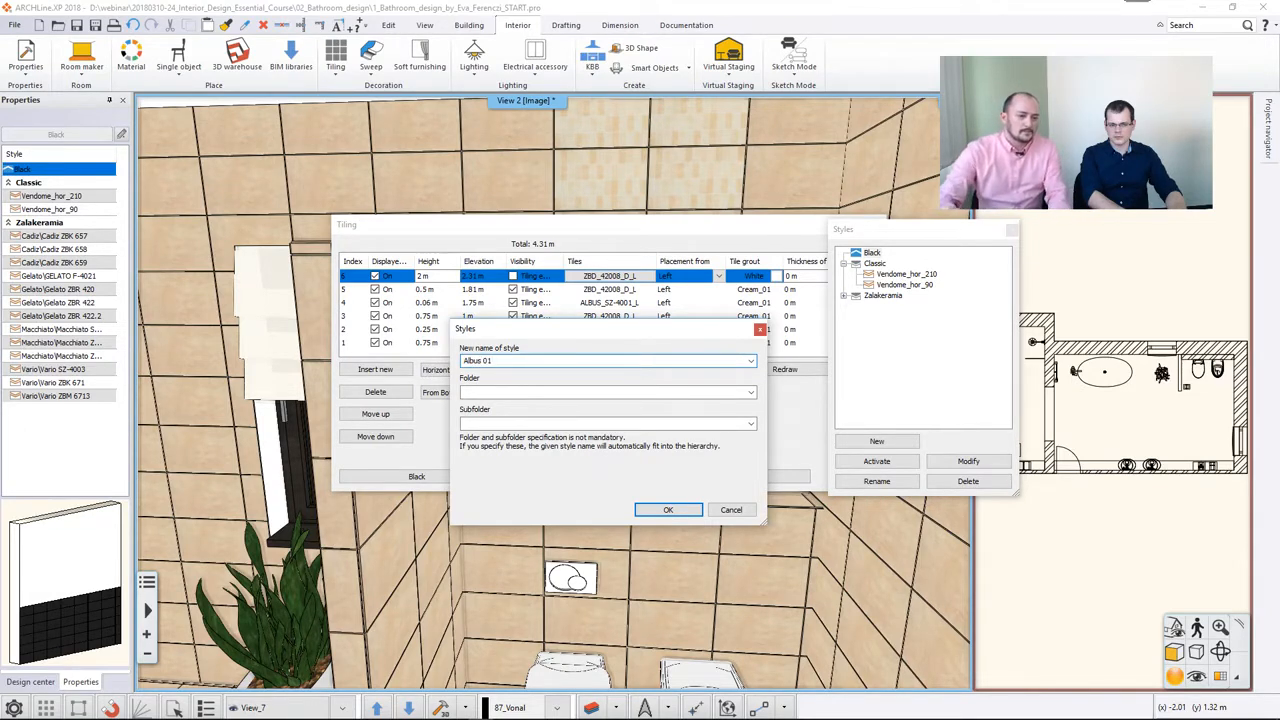
left_click(660, 515)
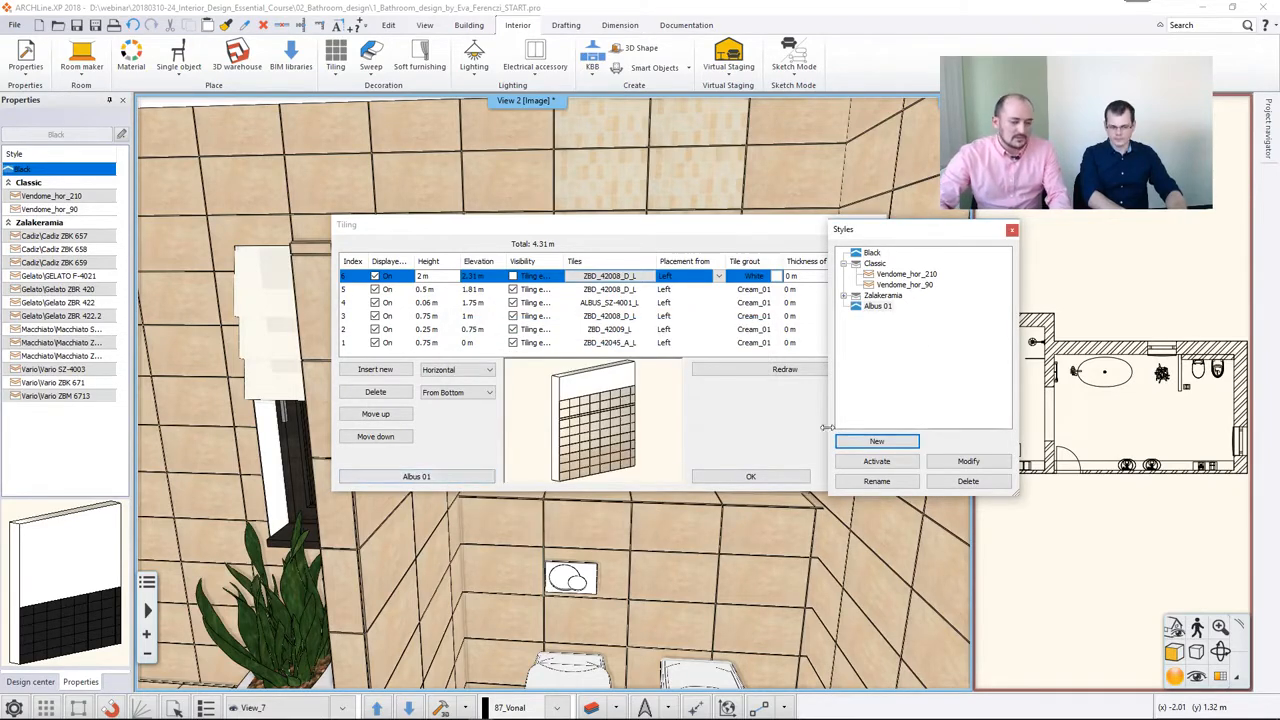
left_click(1012, 231)
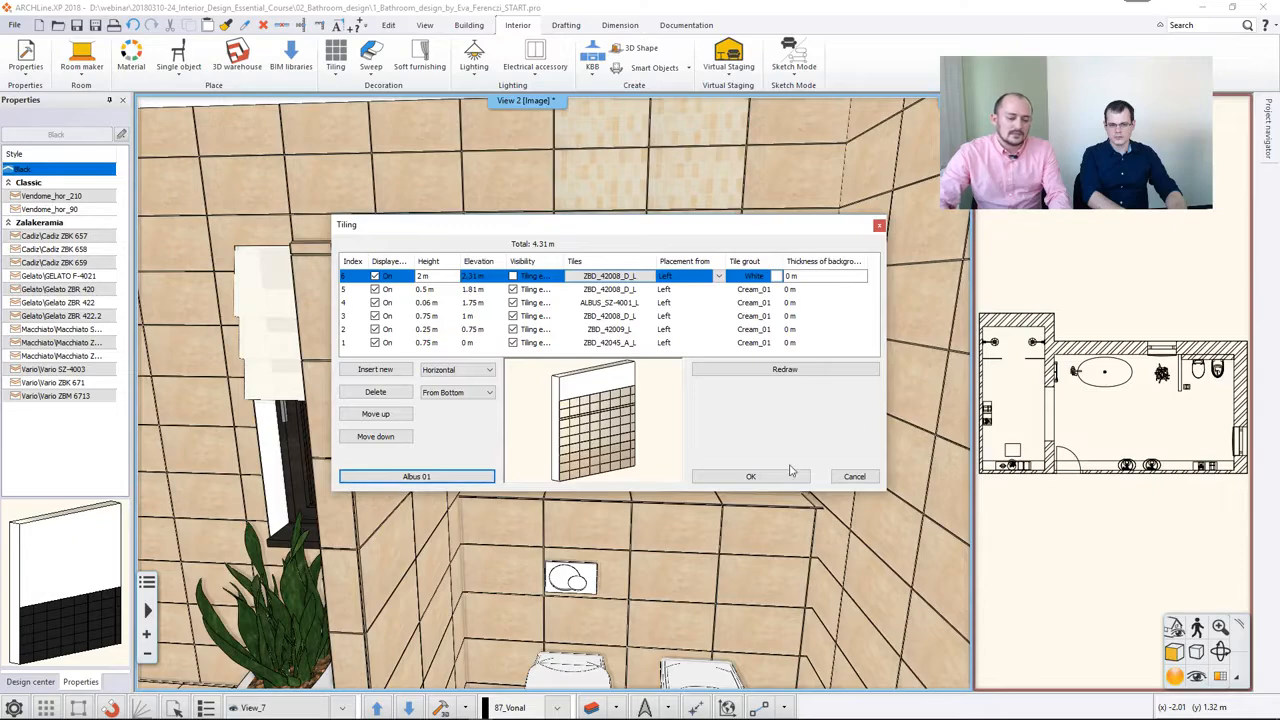
left_click(750, 476)
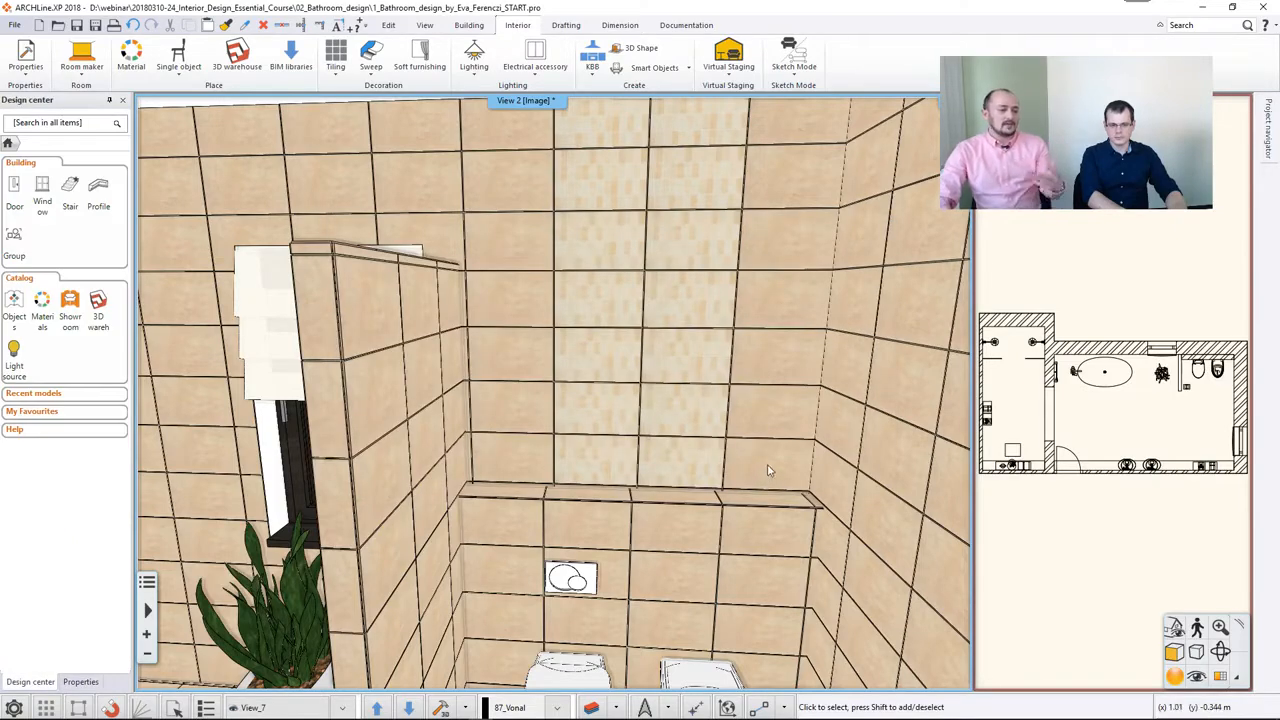
Delete all tiling from the window wall behind the bathtub
middle_click_drag(767, 468, 932, 468)
middle_click_drag(446, 438, 744, 443)
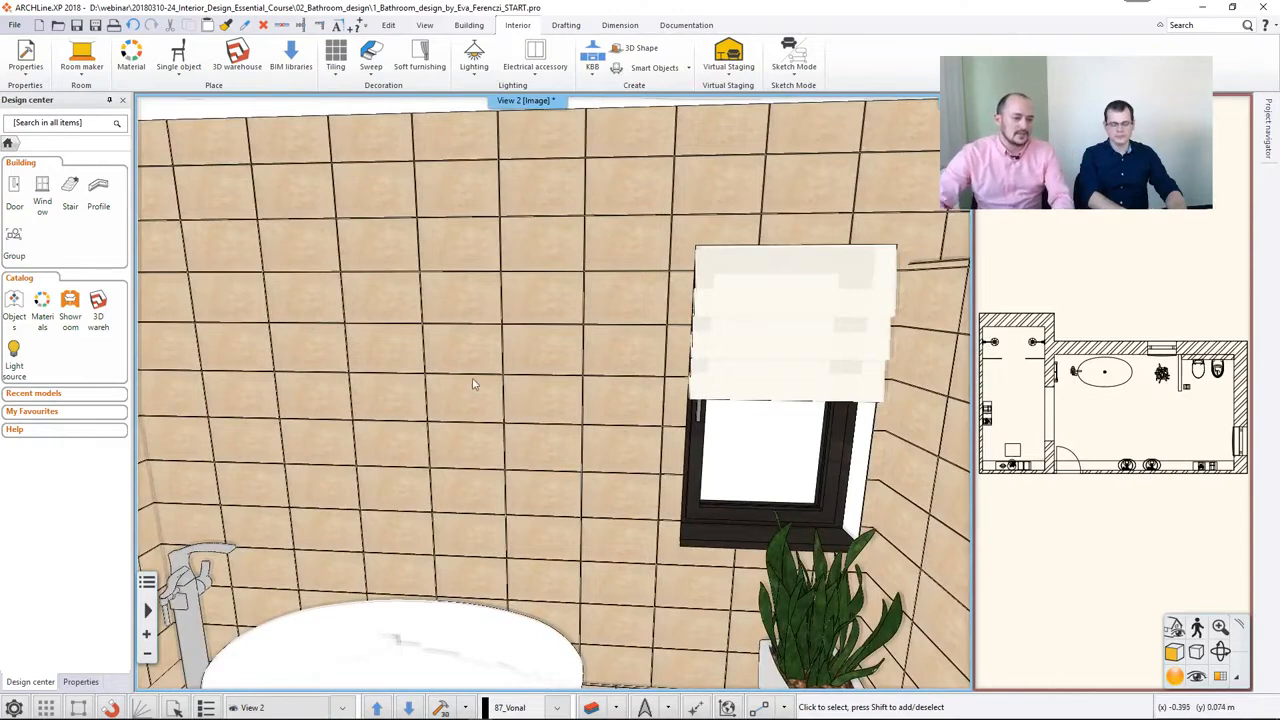
right_click(461, 355)
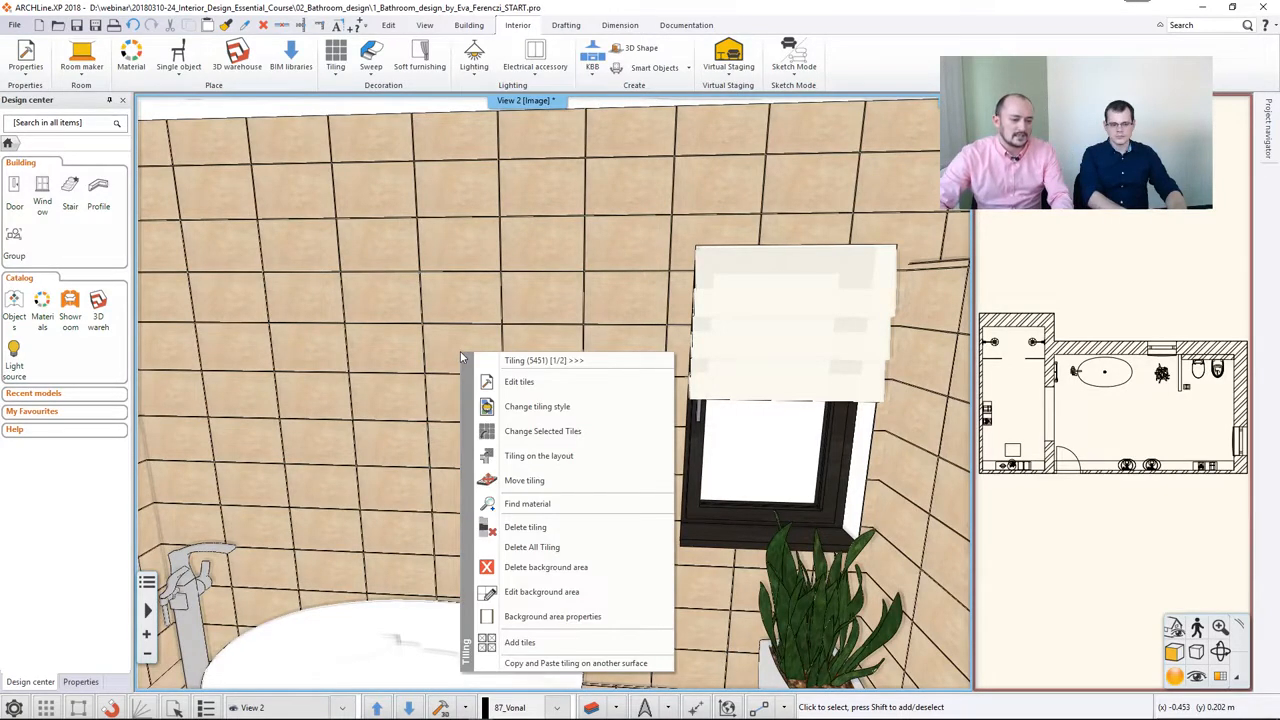
left_click(519, 548)
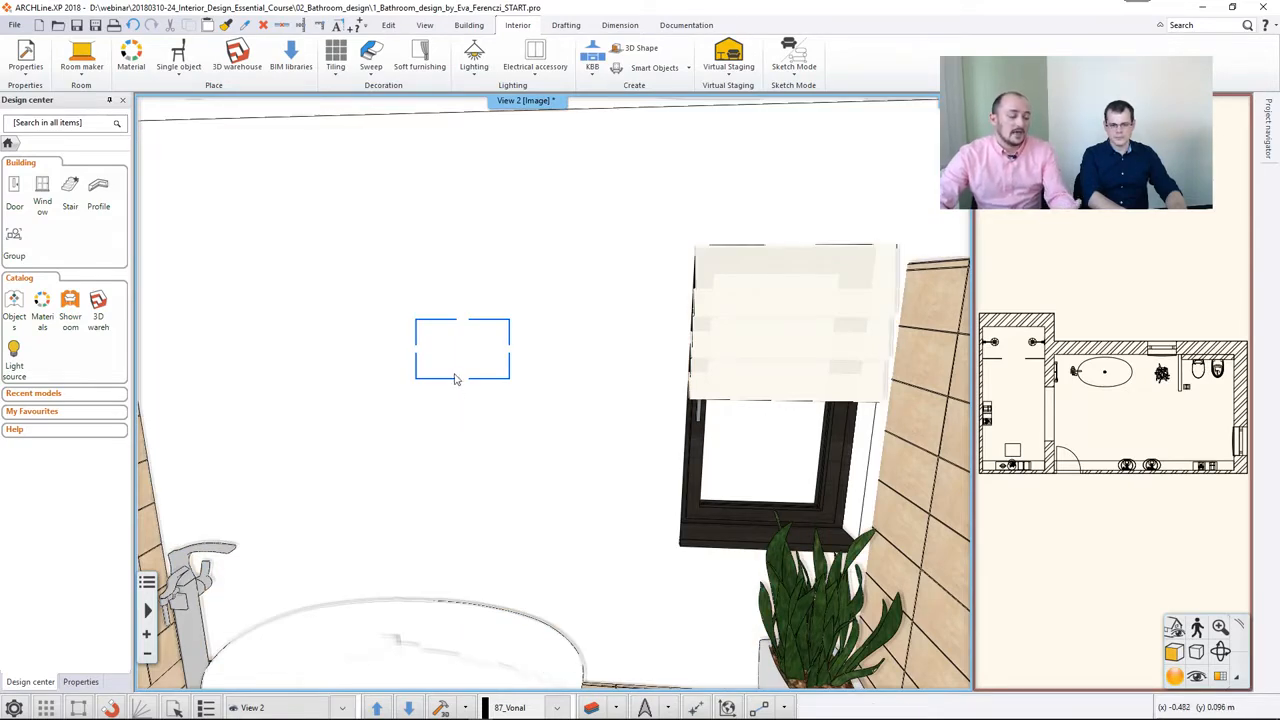
Place the Albus 01 tiling style on all walls and check the result in the other saved views
right_click(455, 376)
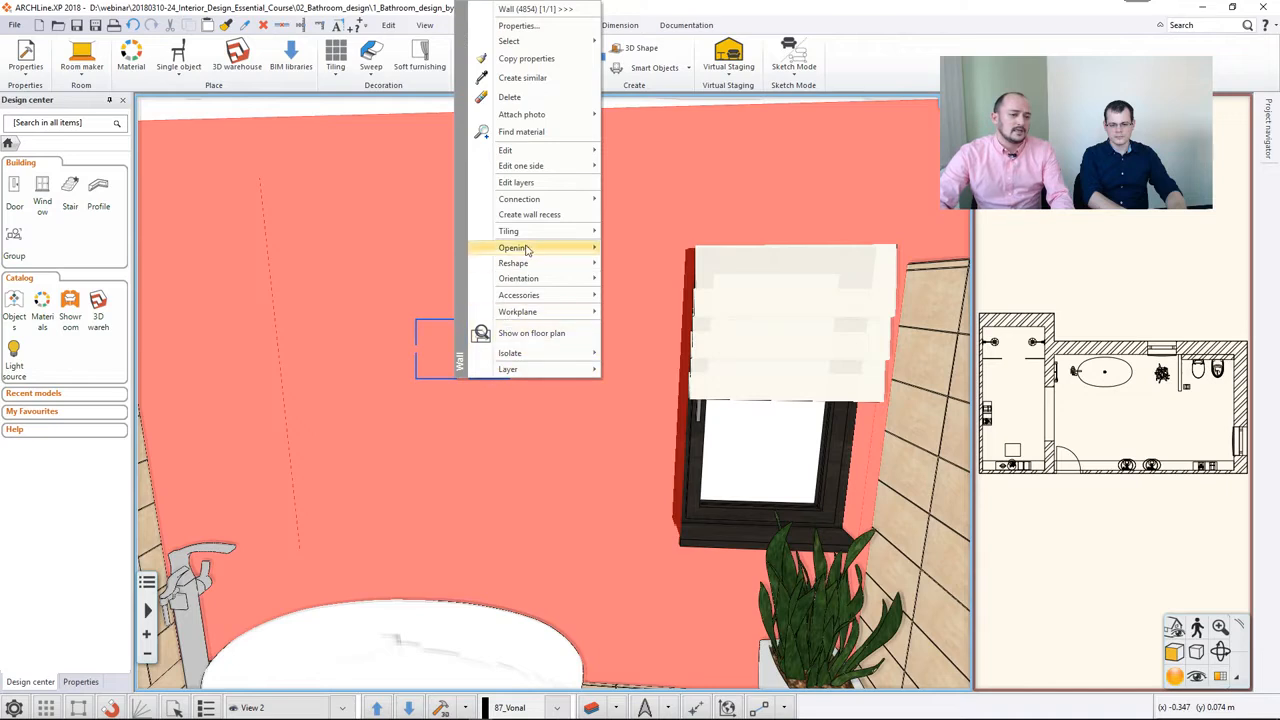
mouse_move(534, 232)
mouse_move(684, 253)
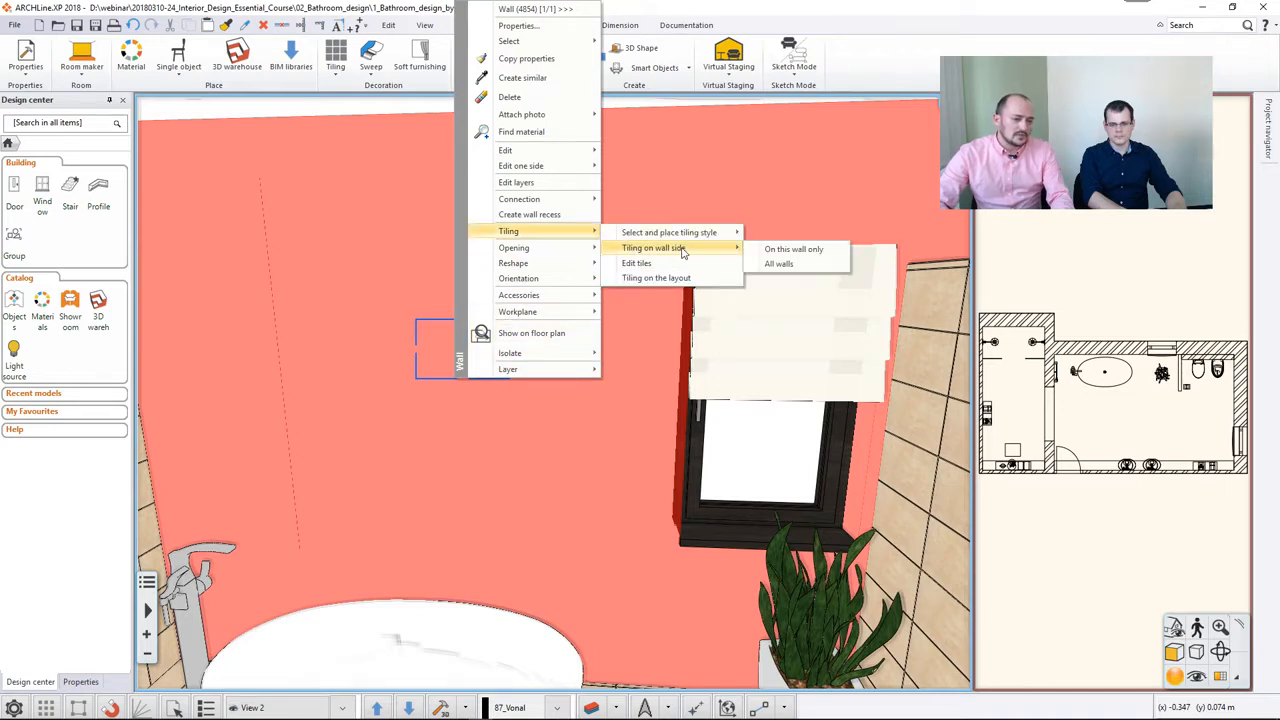
mouse_move(636, 238)
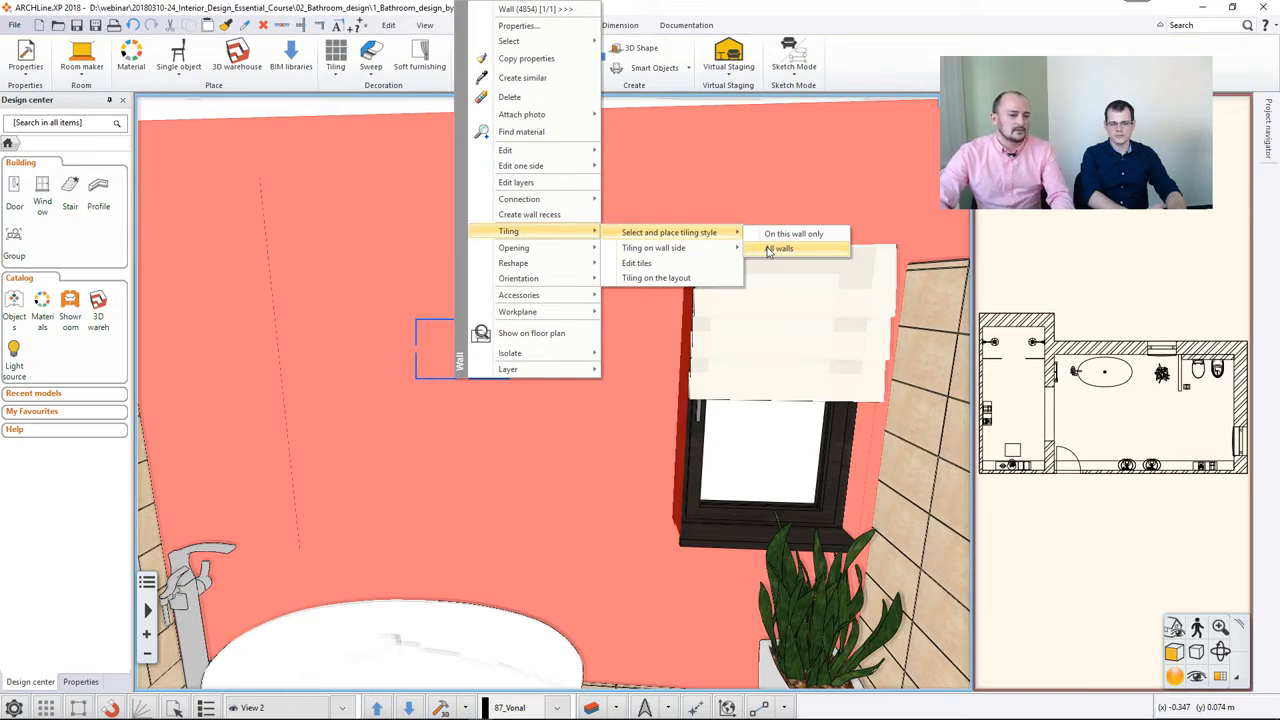
left_click(778, 249)
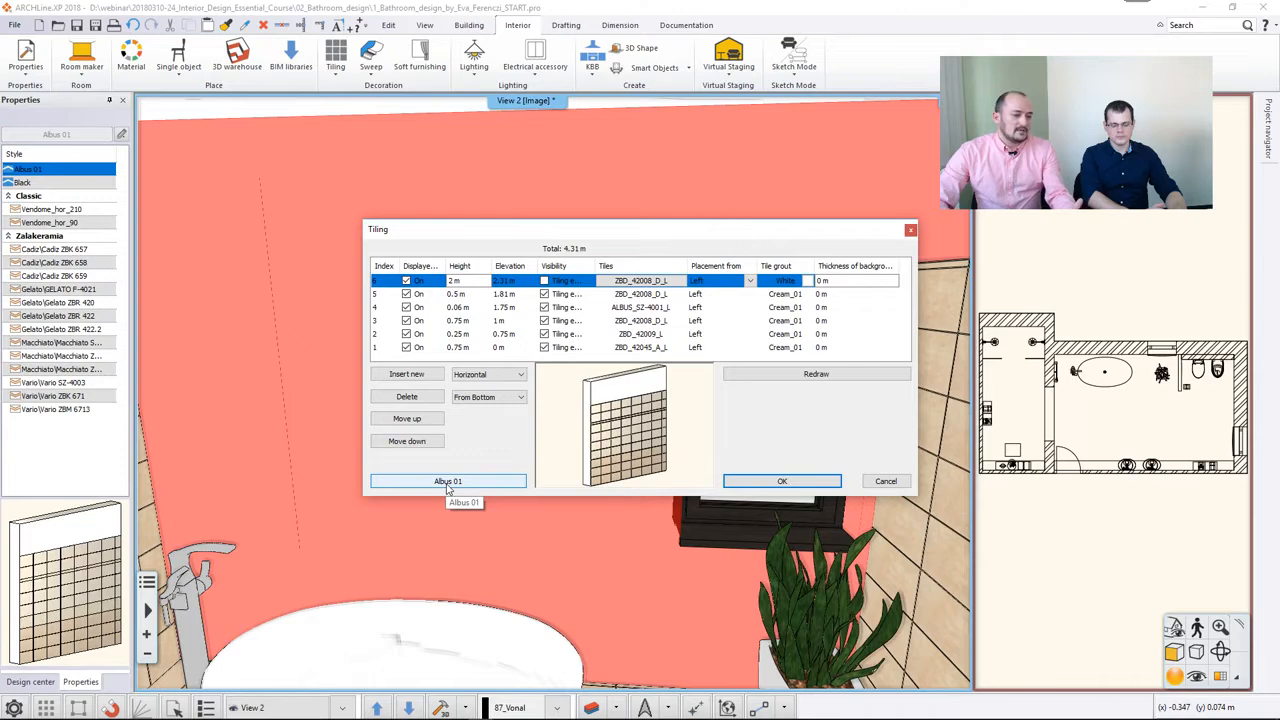
left_click(758, 484)
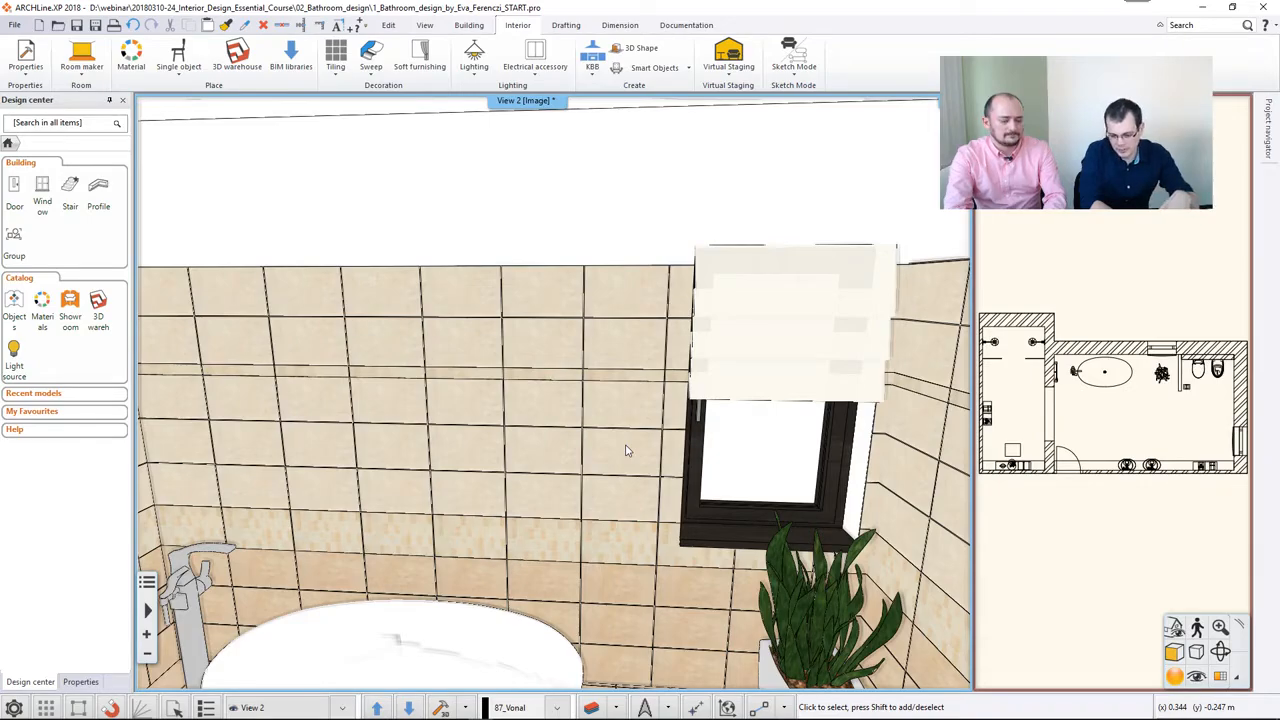
key("Page_Down")
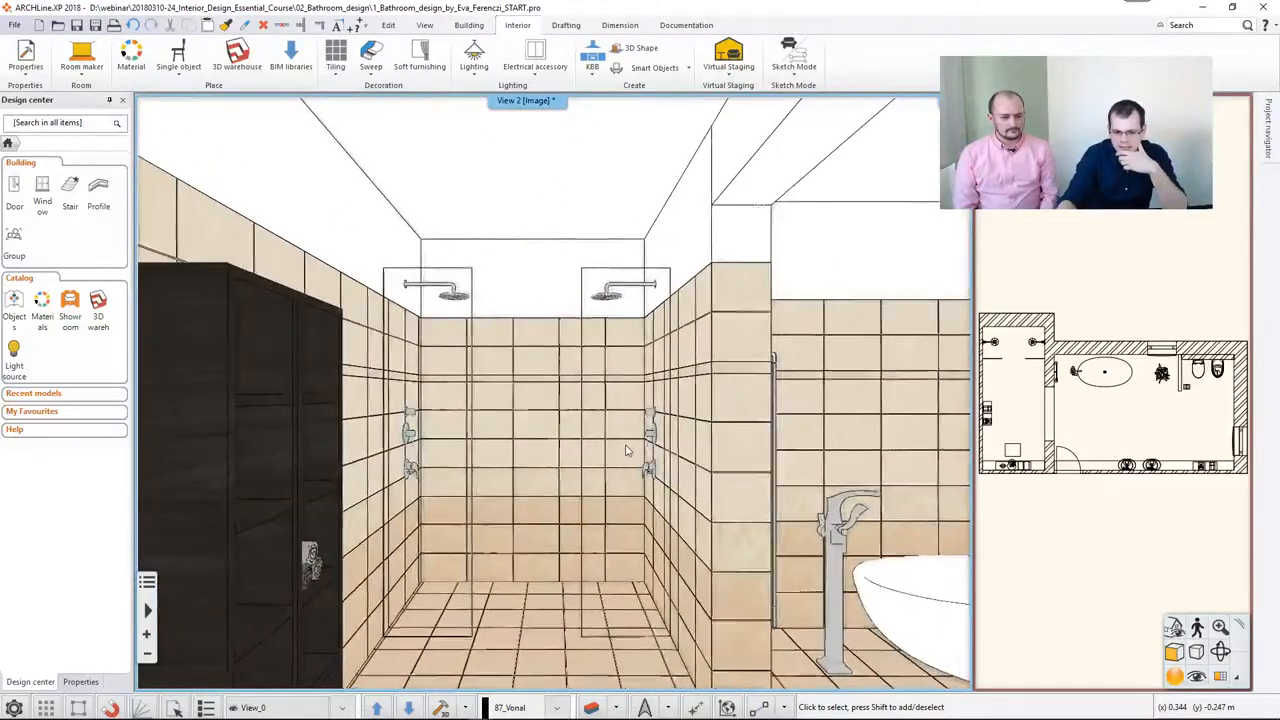
key("Page_Down")
key("Page_Down")
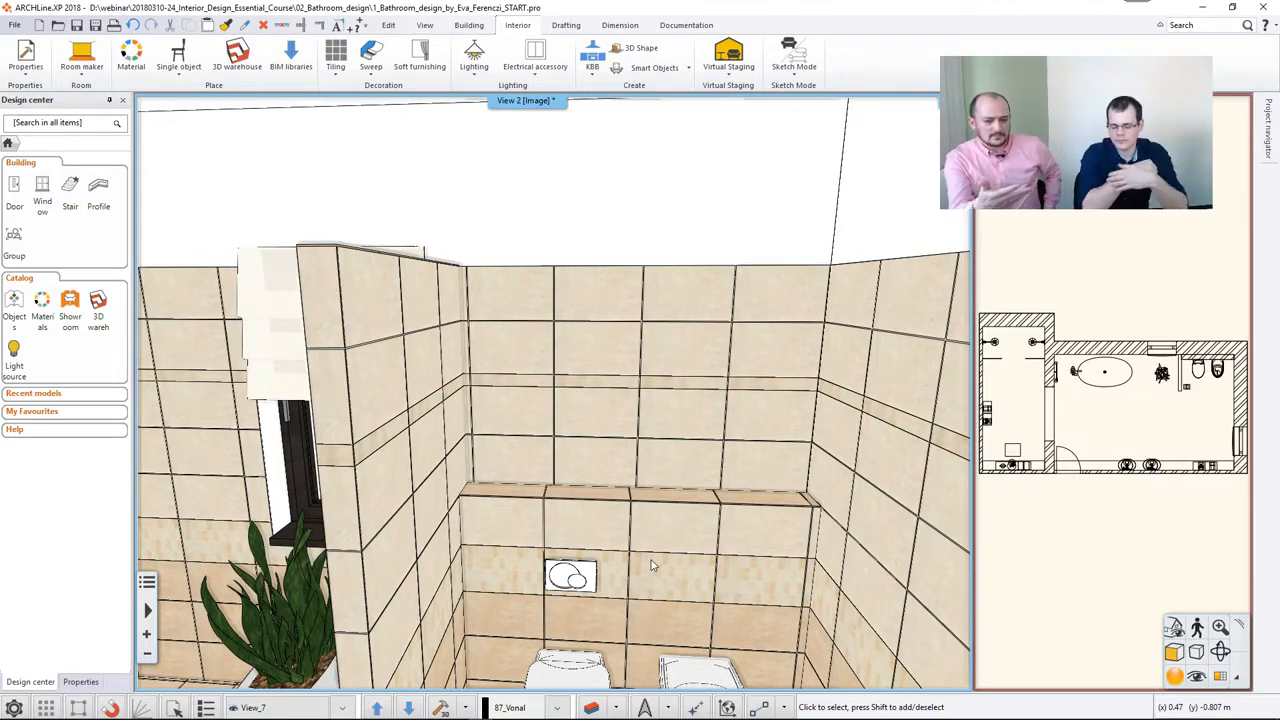
Bring the floor plan into the main view and select the thick wall and the low wall behind the toilet for comparison
left_click(1043, 307)
left_click(1225, 676)
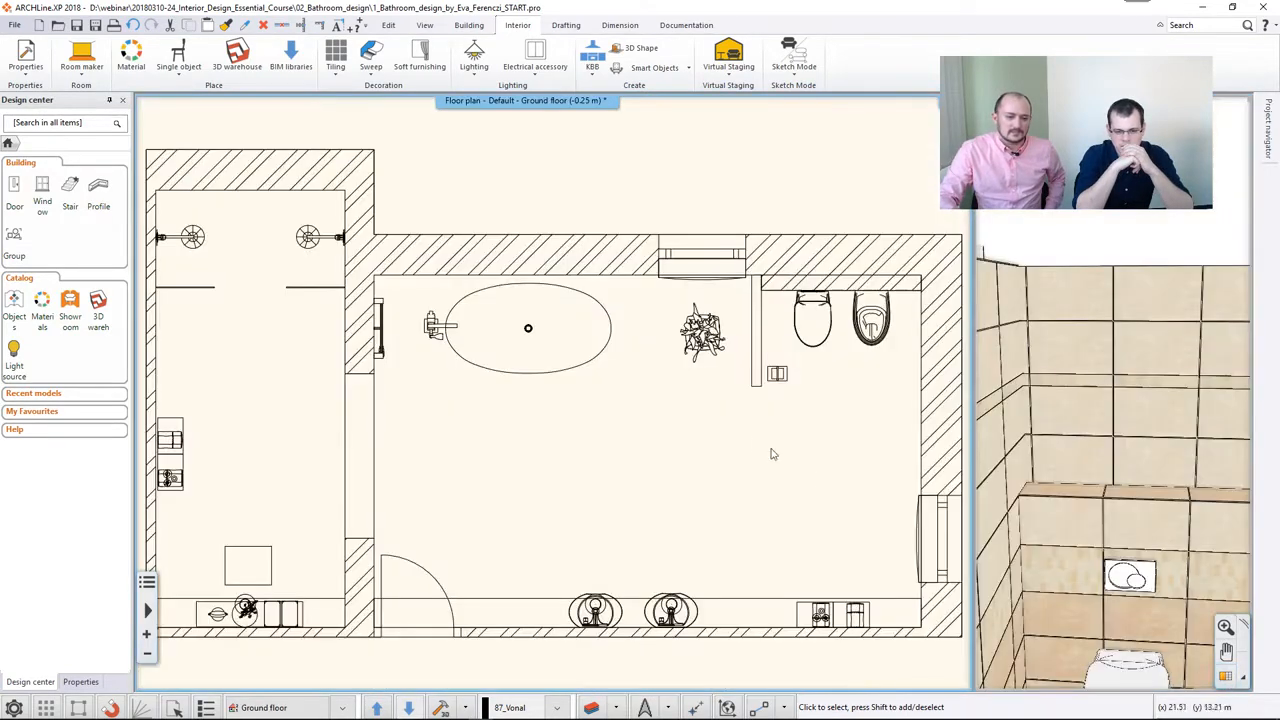
scroll(778, 394, "up", 5)
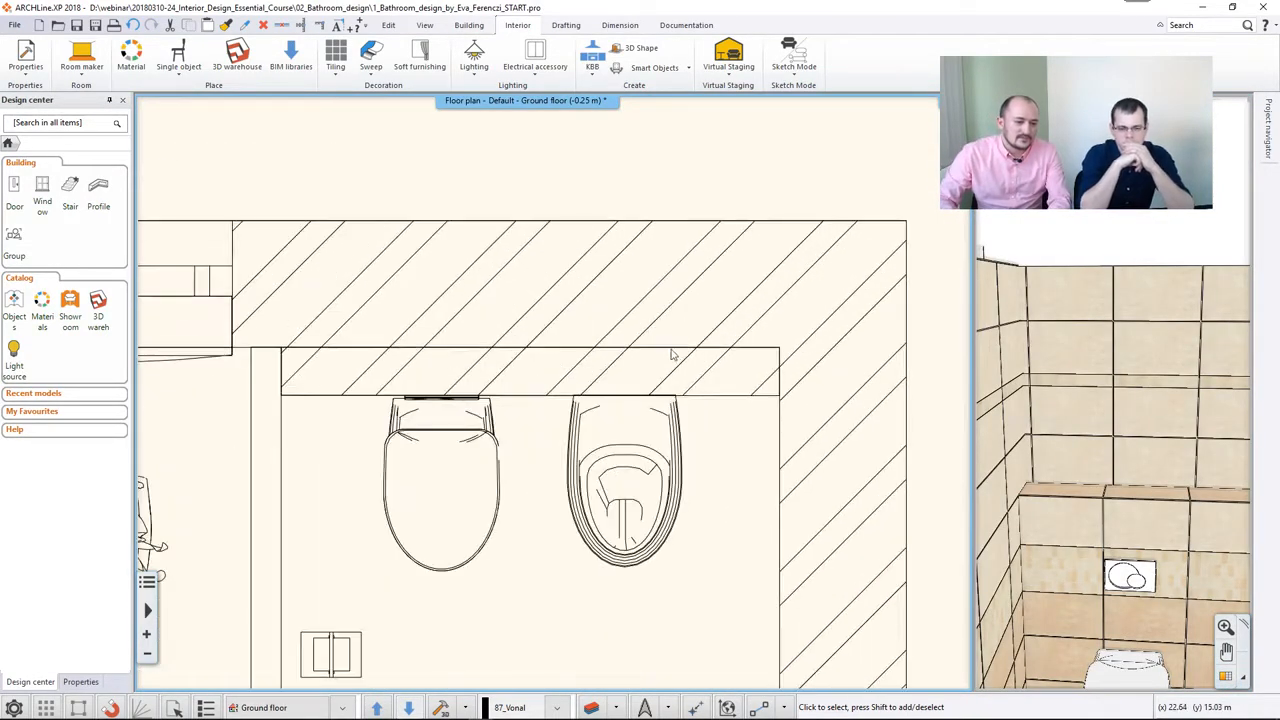
left_click(520, 291)
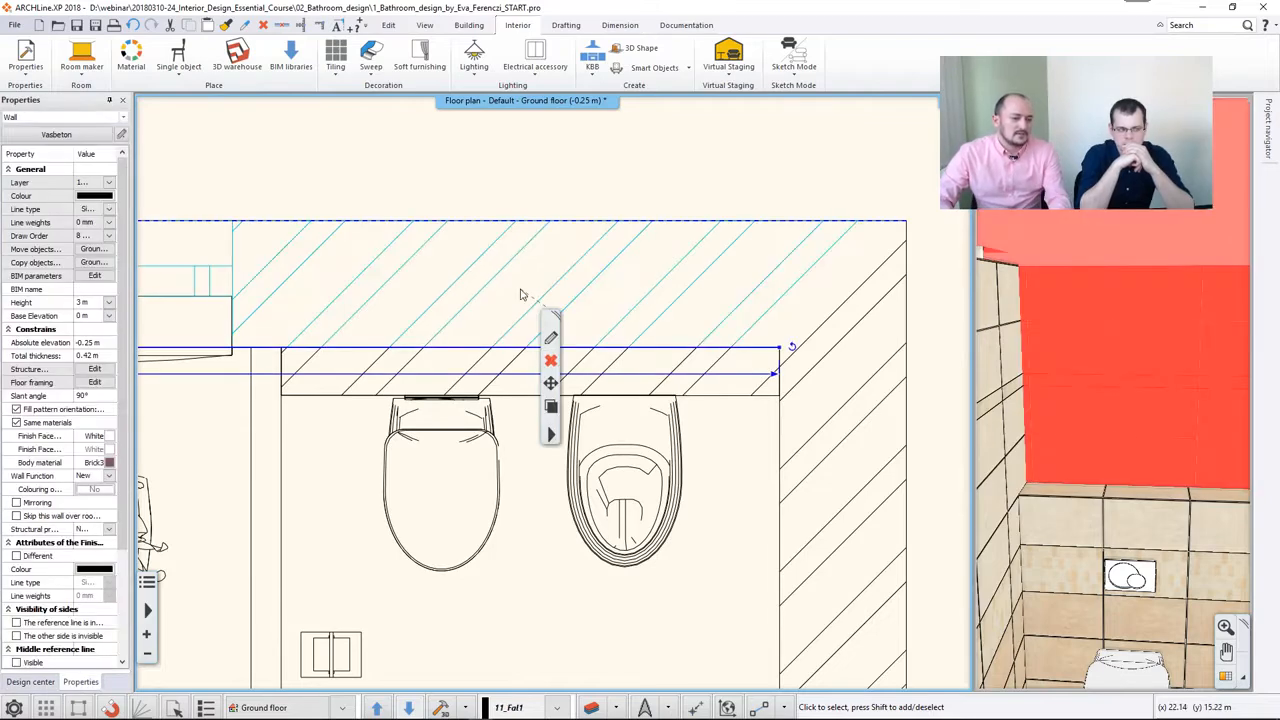
left_click(519, 391)
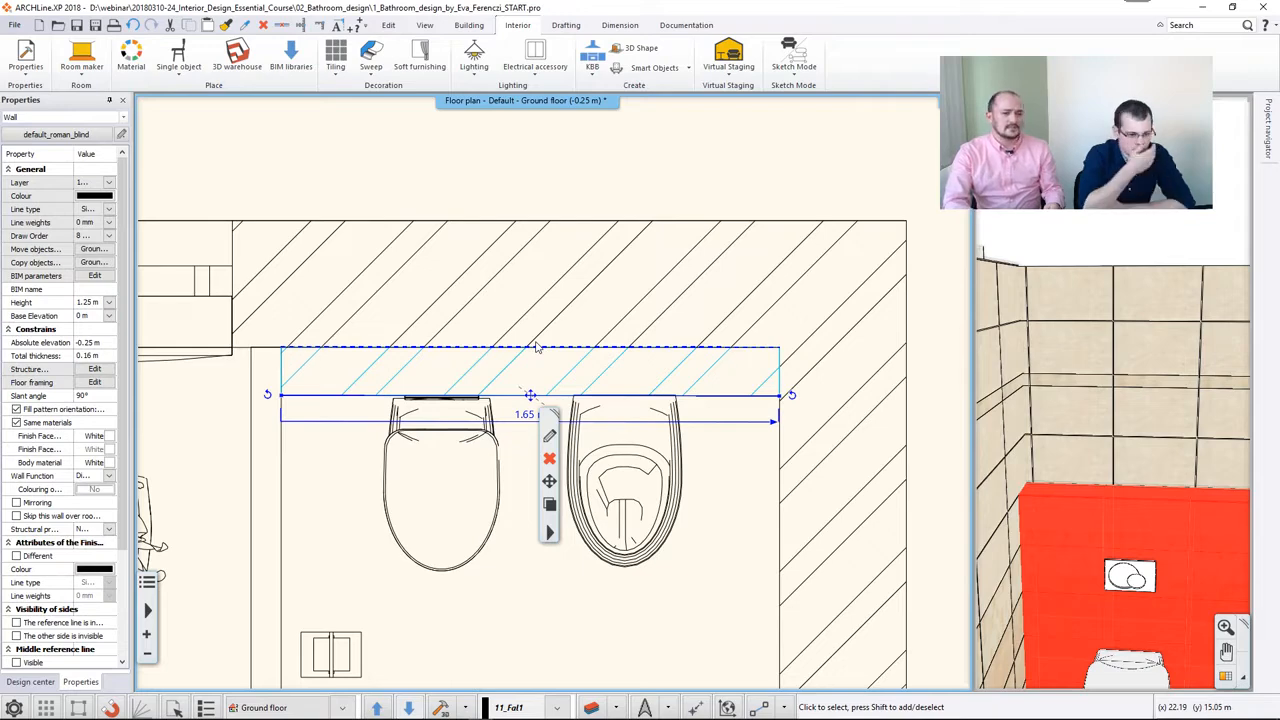
scroll(525, 318, "down", 3)
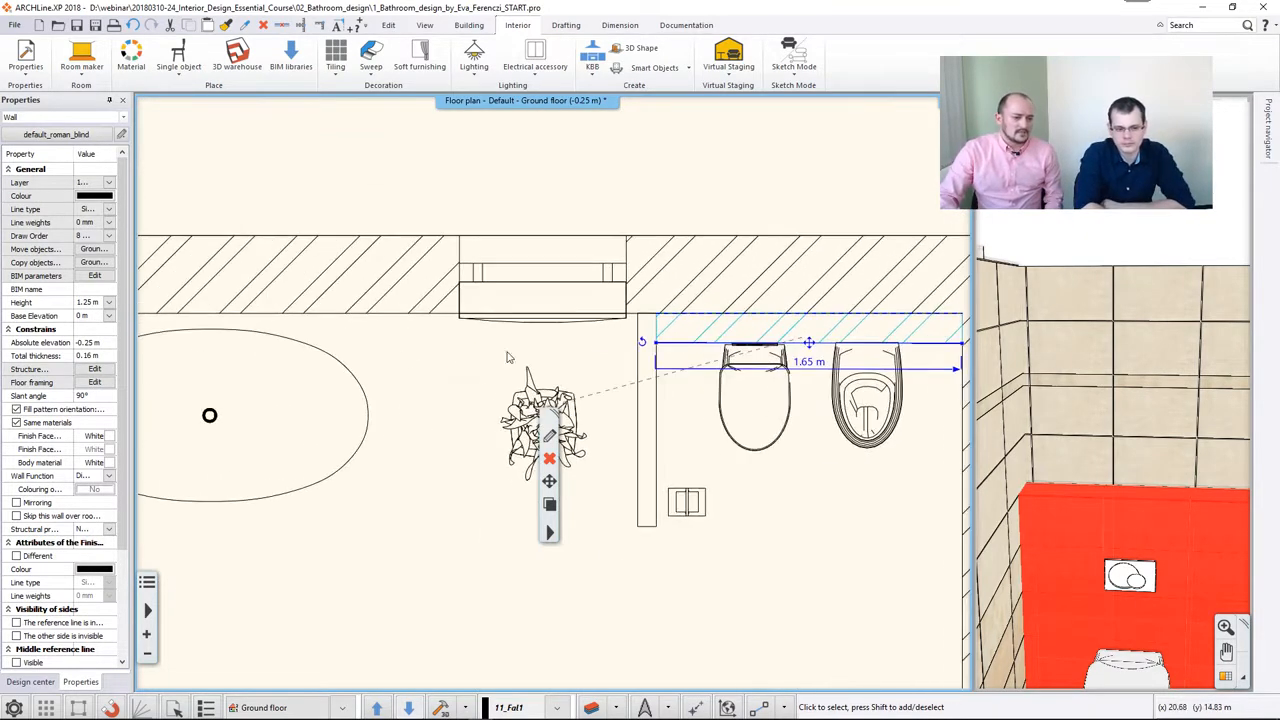
Create the wall-side tiling layout of the thick window wall, place it above the floor plan and finish the tiling editor
left_click(363, 318)
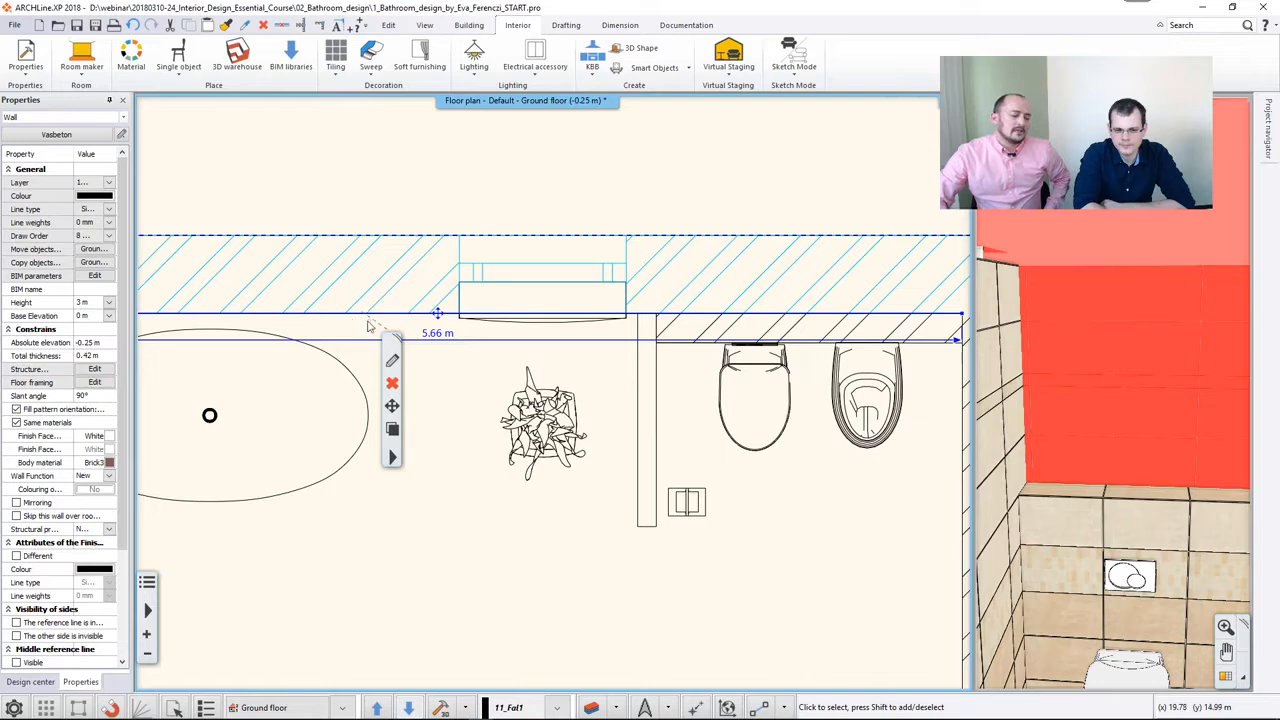
left_click(393, 458)
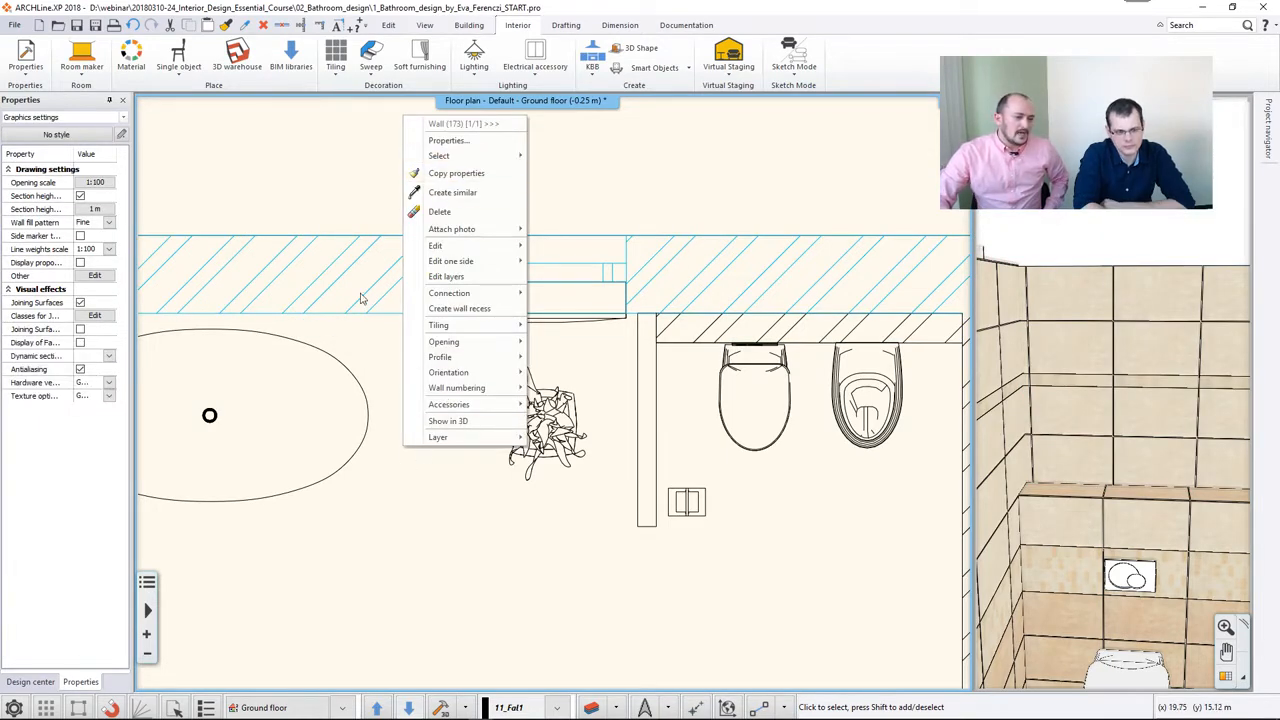
left_click(334, 191)
left_click(349, 314)
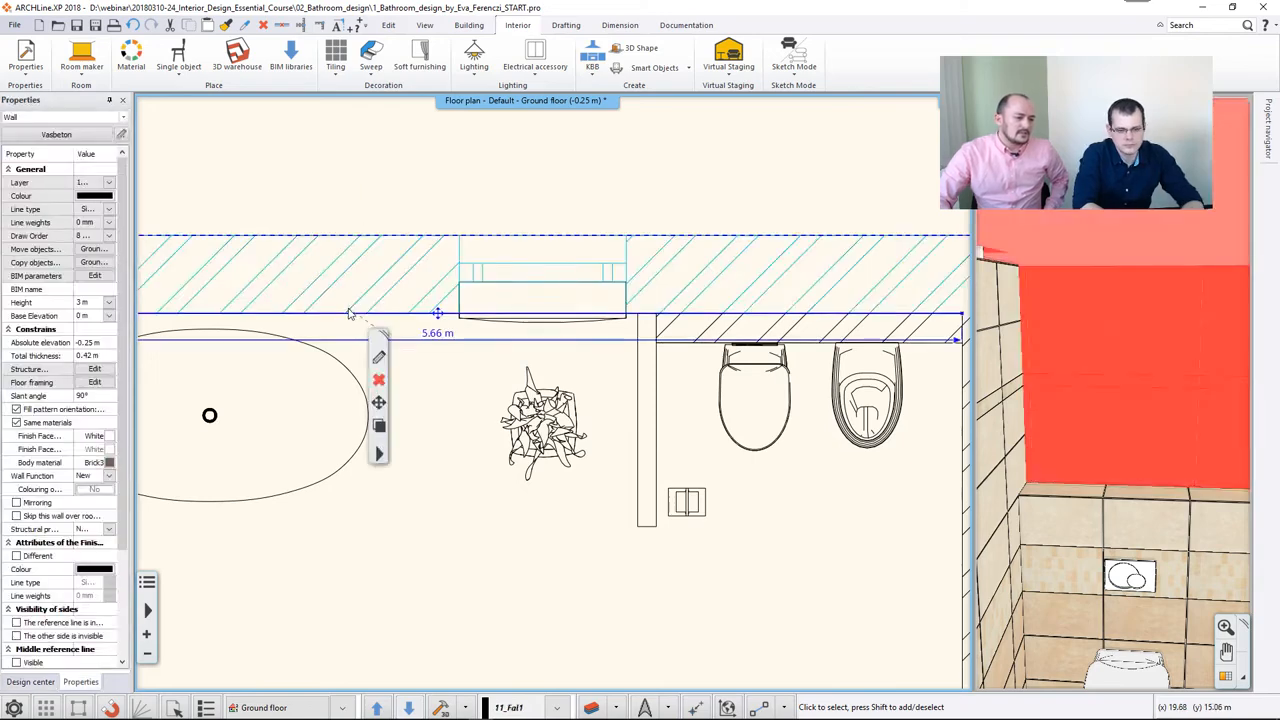
mouse_move(375, 243)
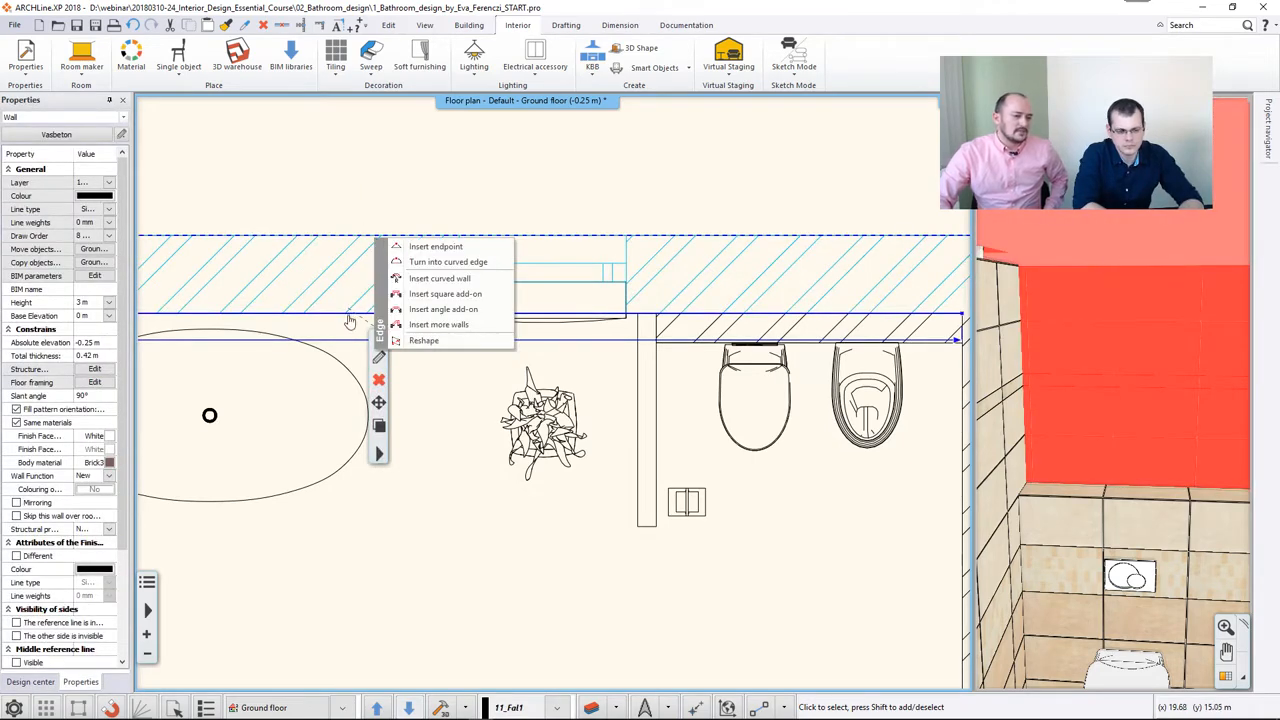
left_click(385, 449)
mouse_move(430, 430)
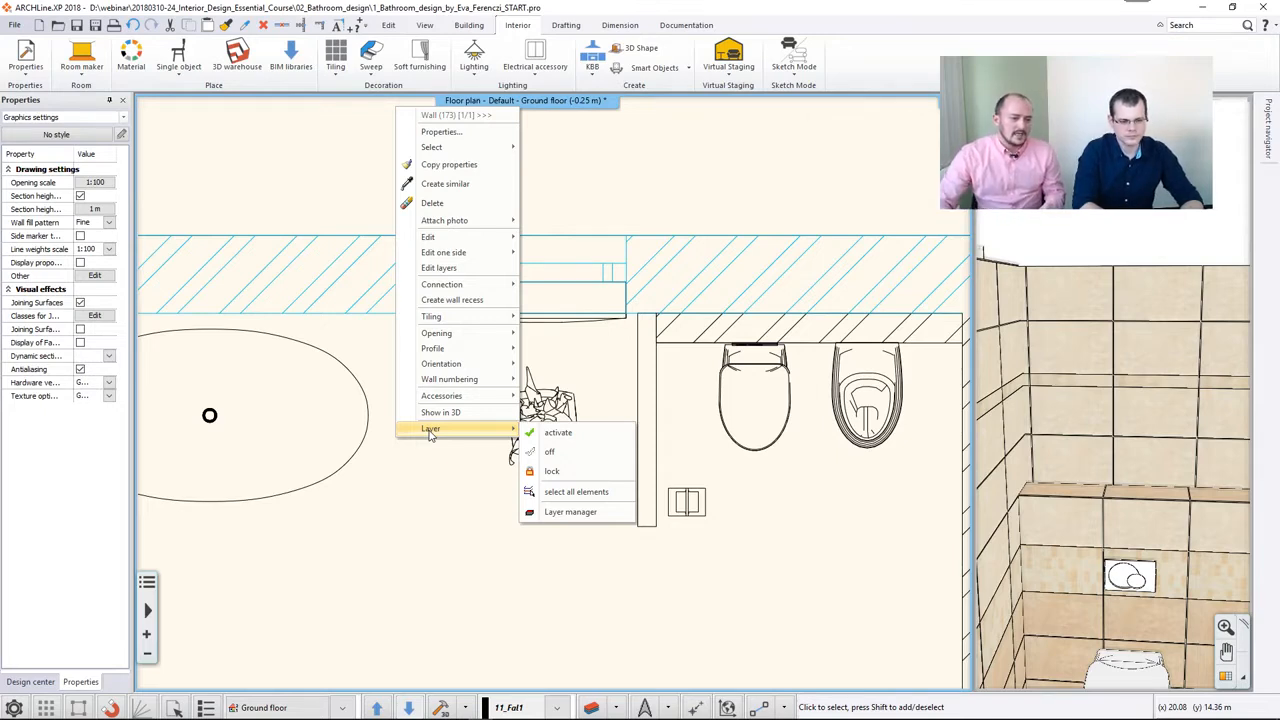
mouse_move(460, 318)
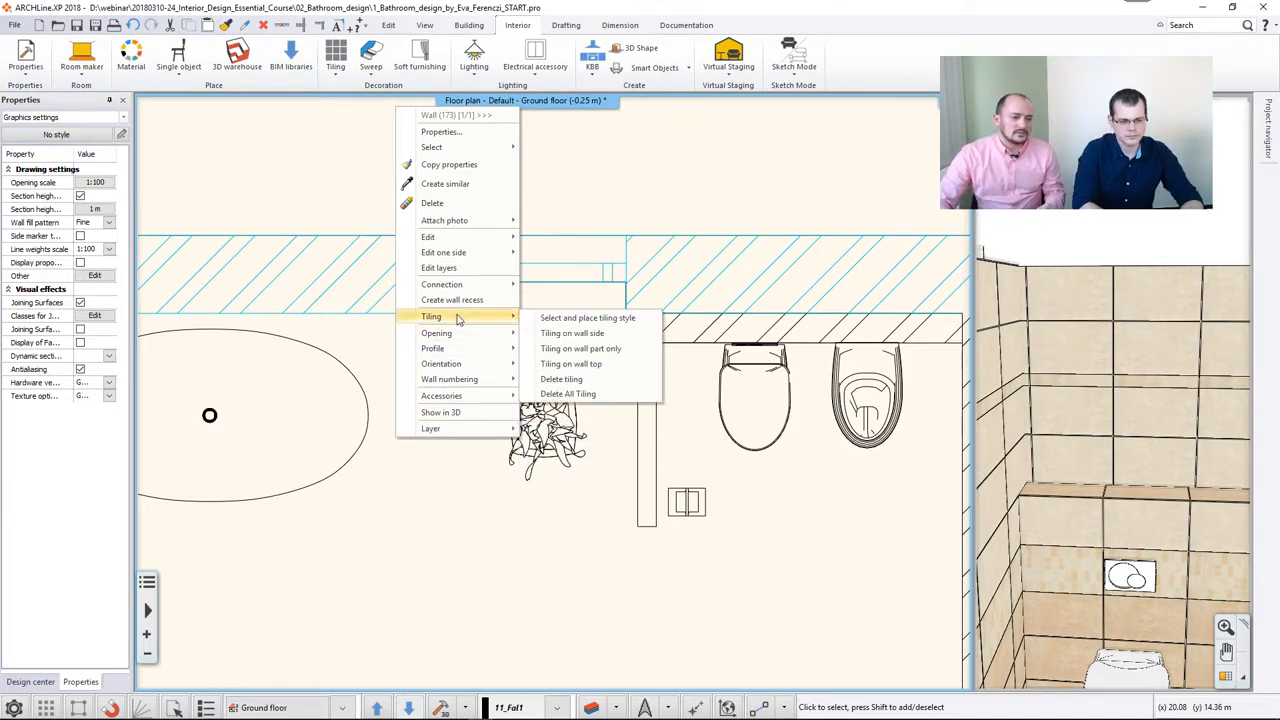
left_click(571, 336)
scroll(549, 392, "down", 6)
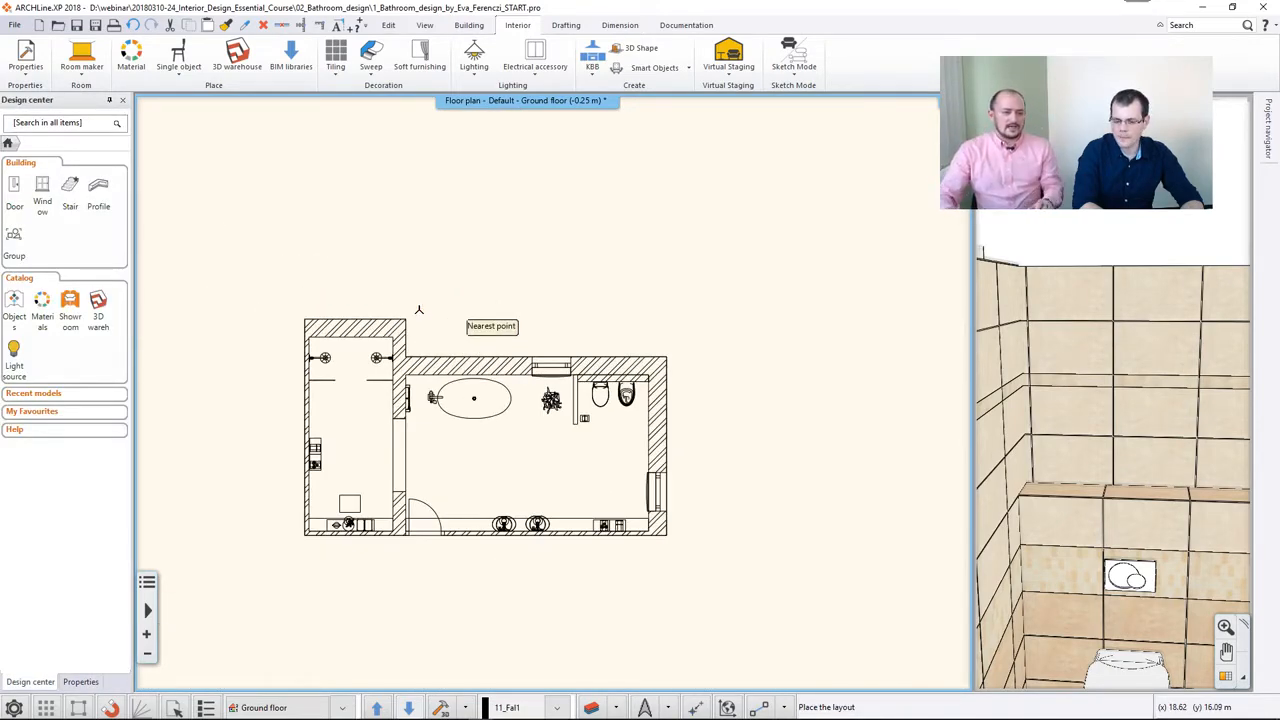
middle_click_drag(449, 316, 436, 404)
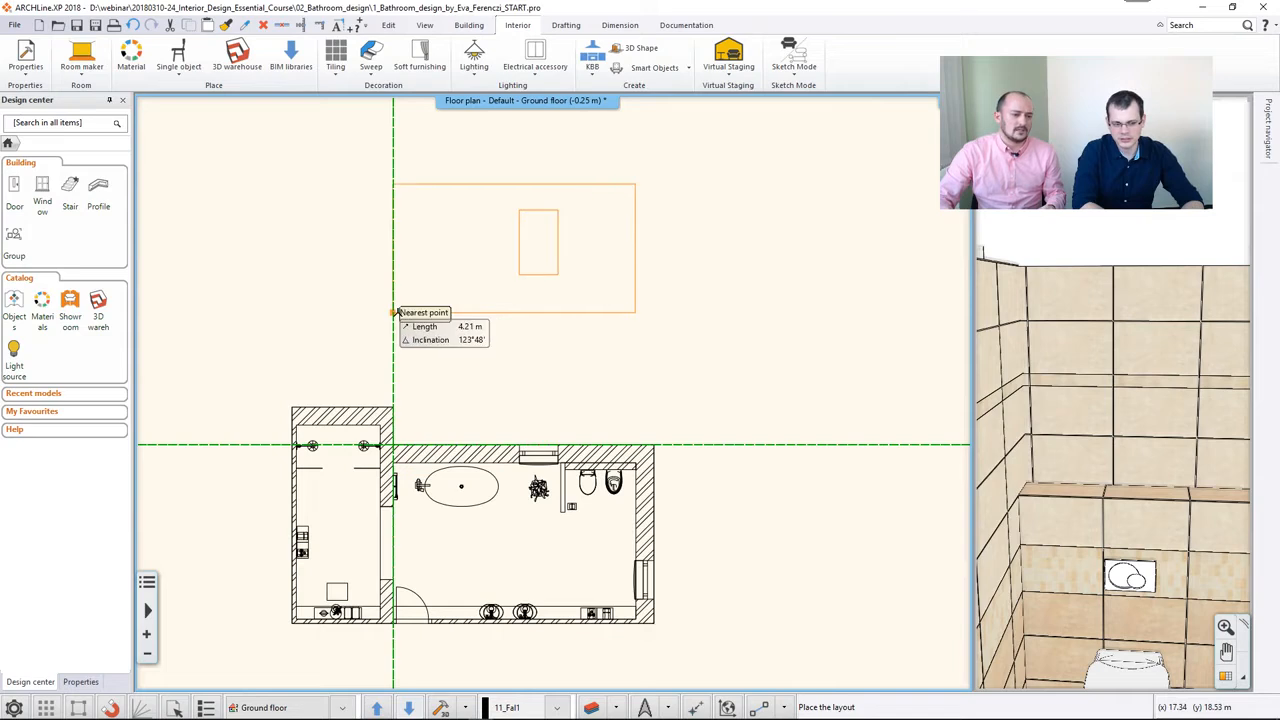
left_click(394, 312)
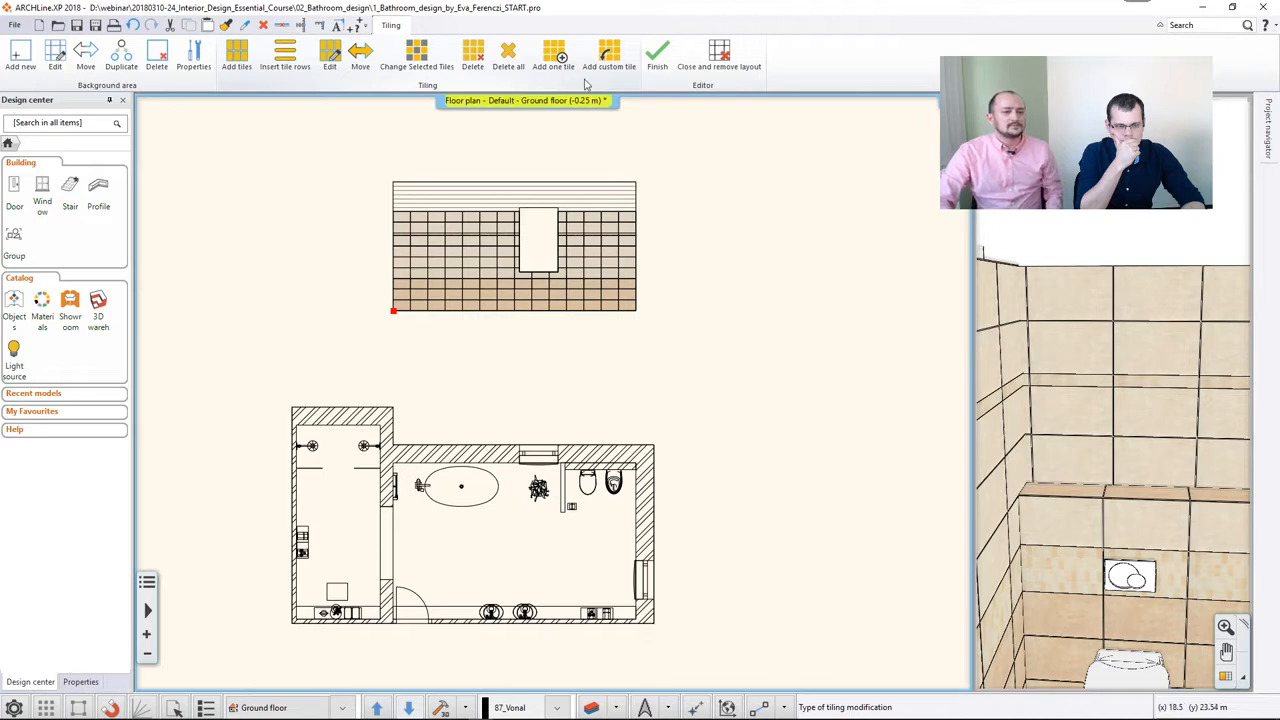
left_click(659, 66)
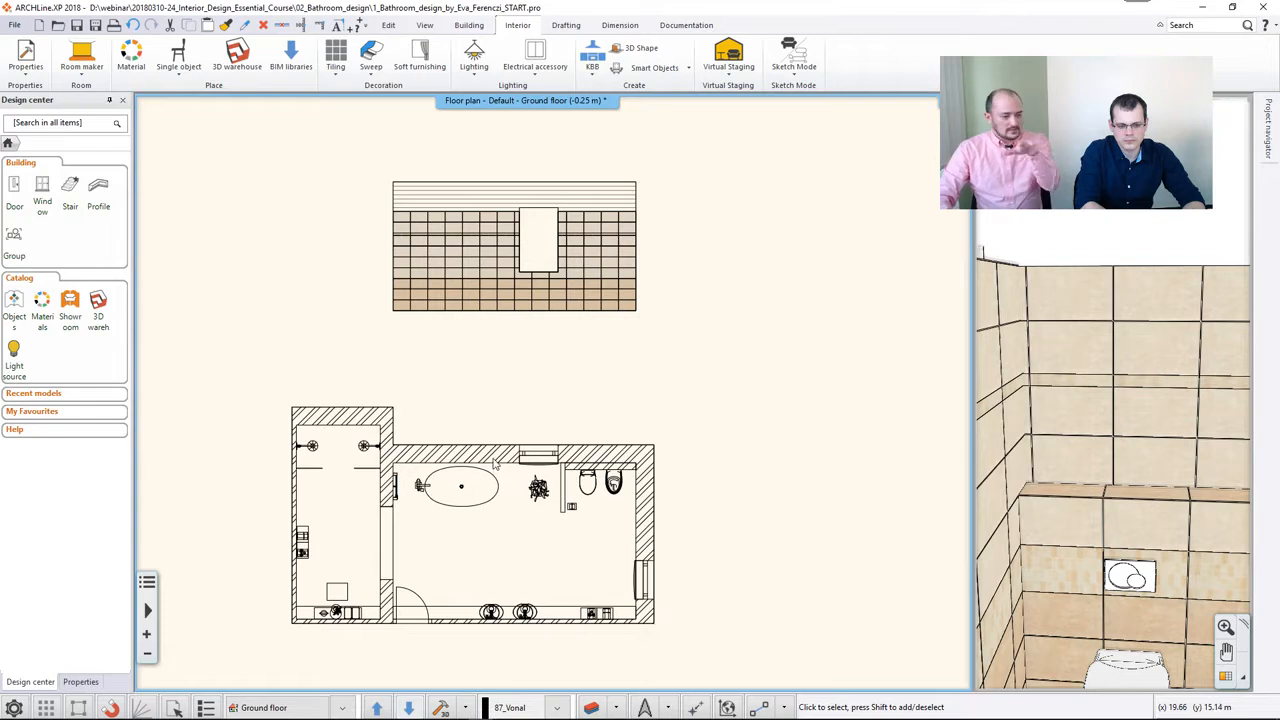
Reopen the window wall's tiling layout to continue its tiling
left_click(581, 248)
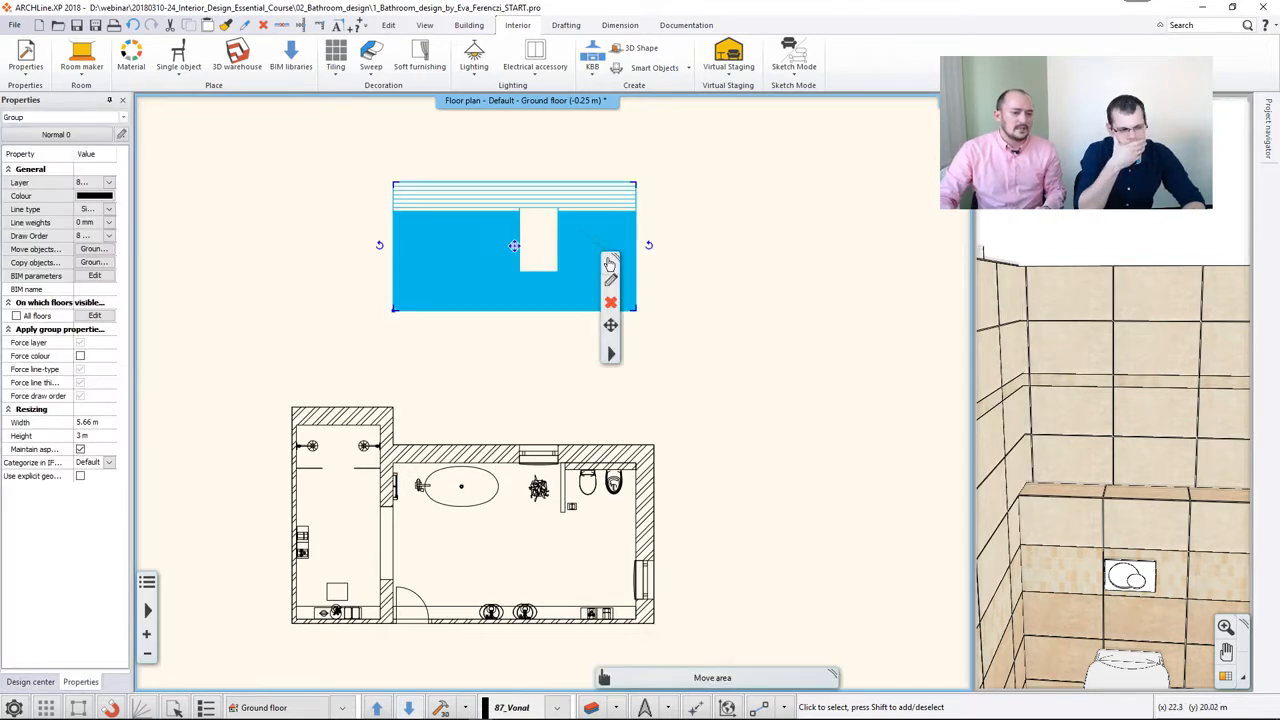
right_click(612, 354)
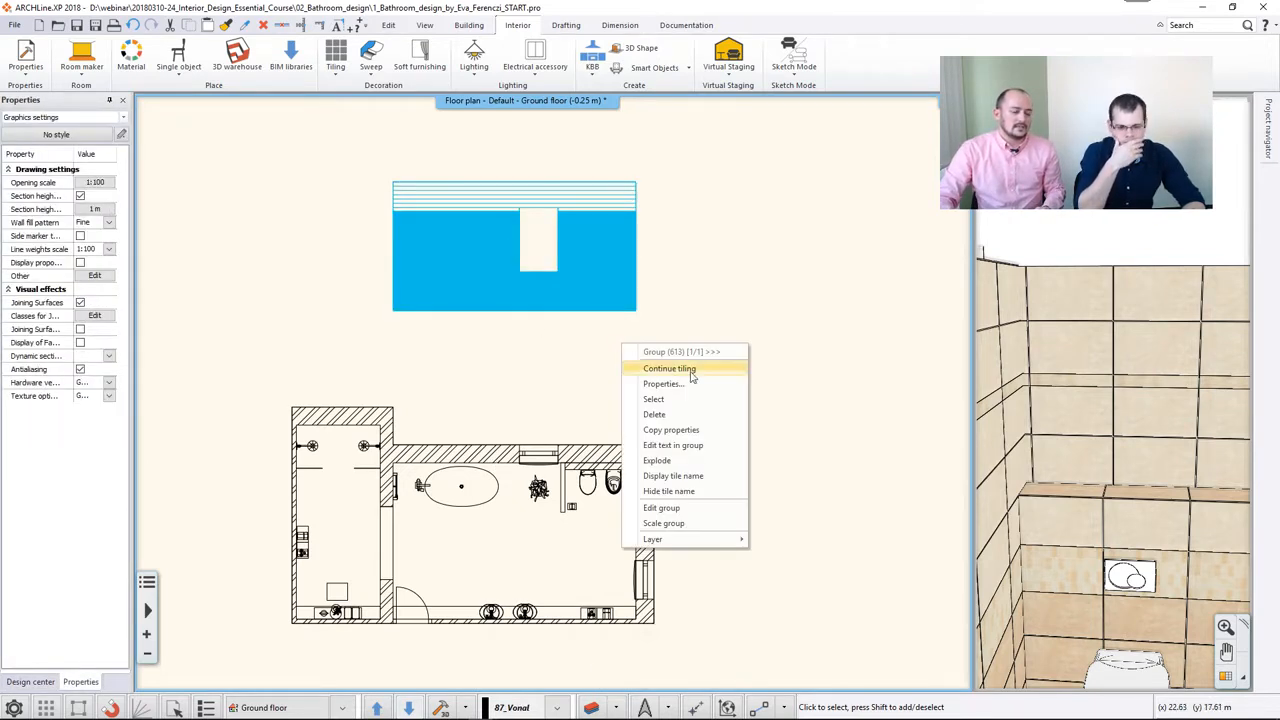
left_click(691, 370)
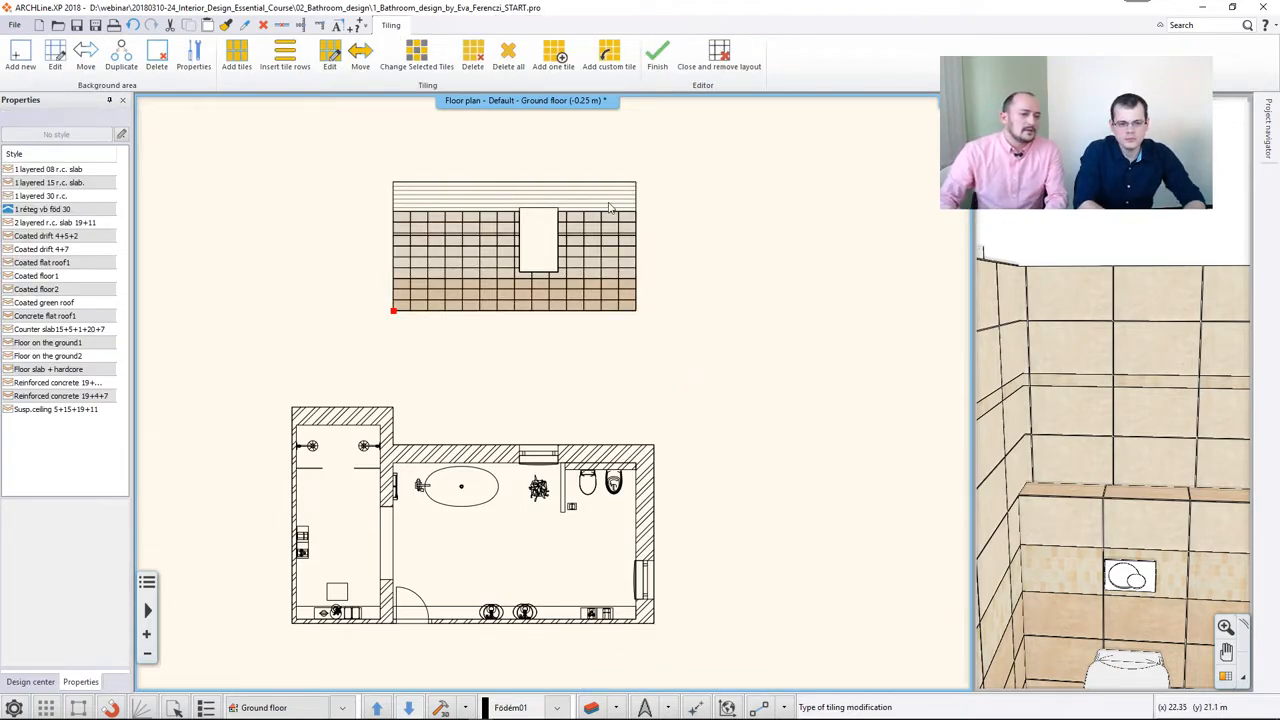
Shorten the lowest three-row tile area by offsetting its right edge about 1.62 m inward to the vertical tile joint beside the window
scroll(554, 300, "up", 2)
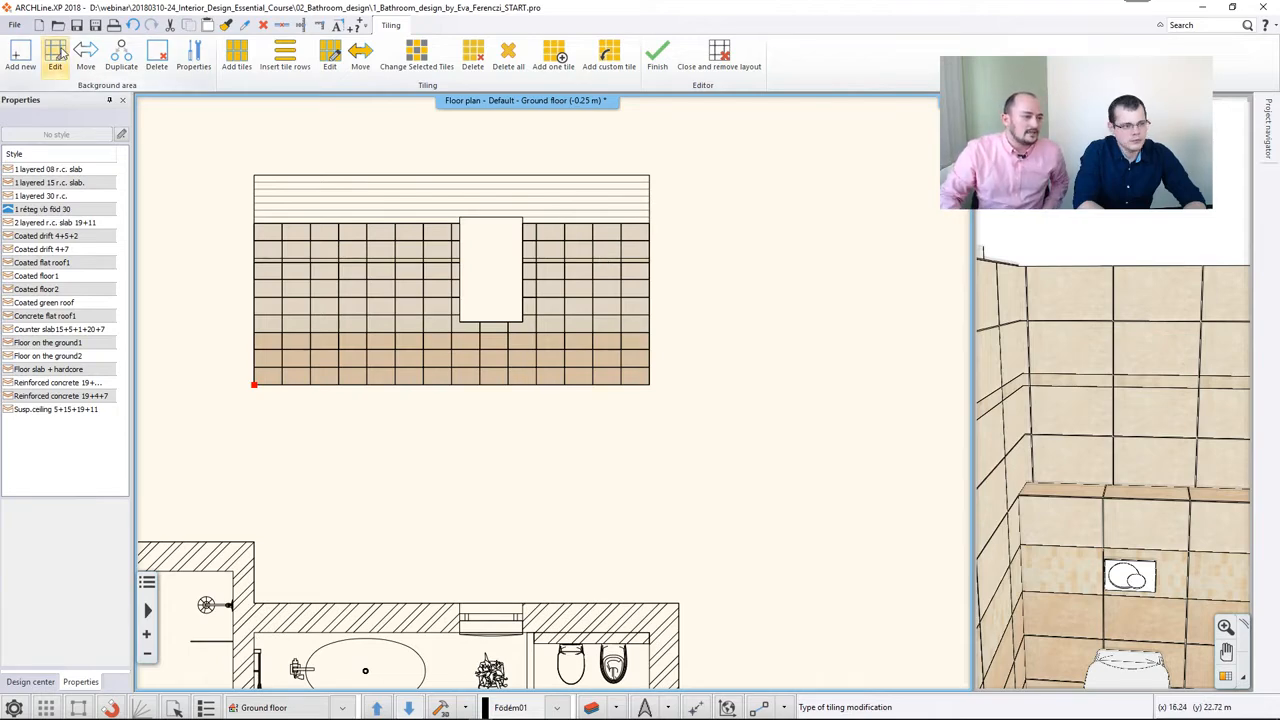
left_click(57, 55)
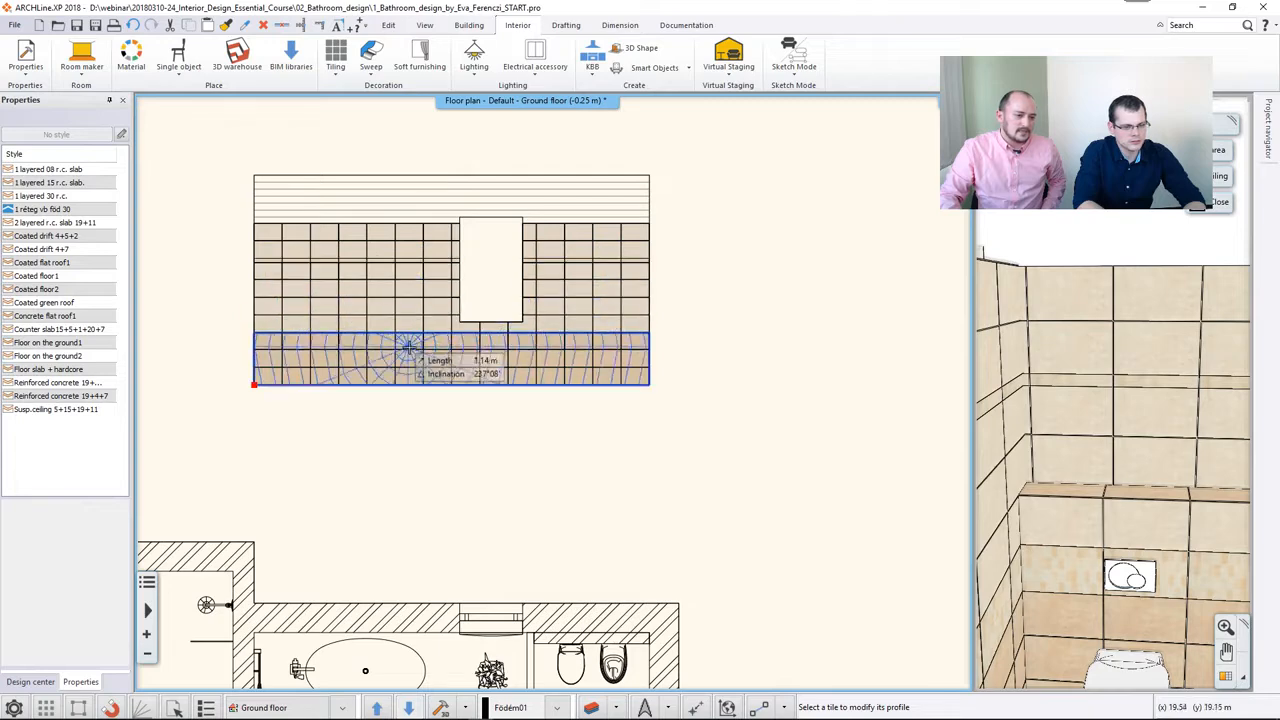
left_click(534, 369)
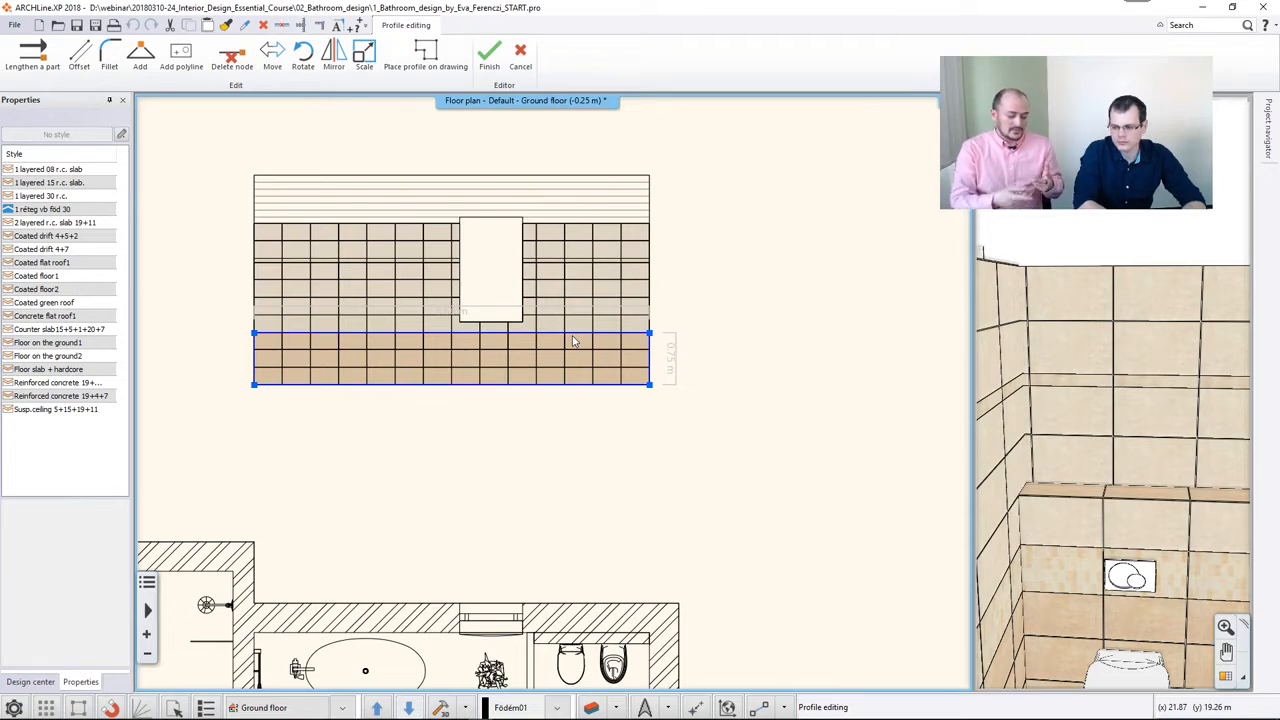
right_click(658, 360)
left_click(690, 362)
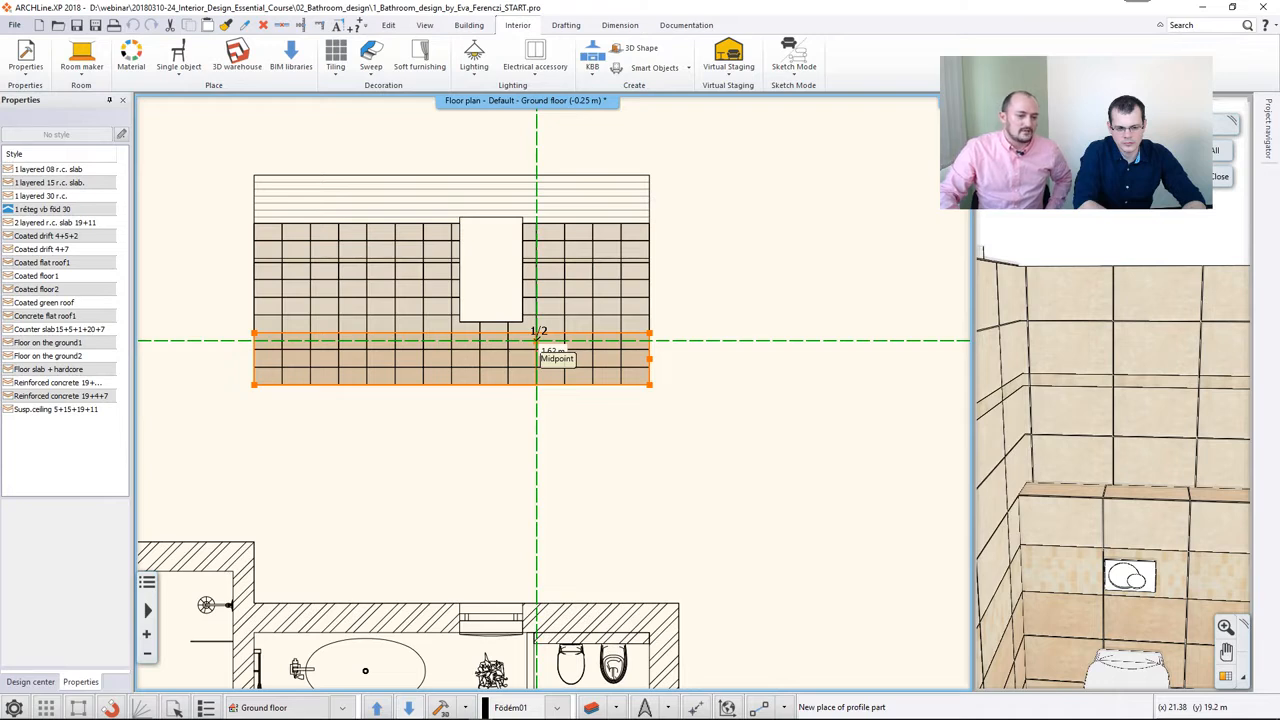
left_click(537, 340)
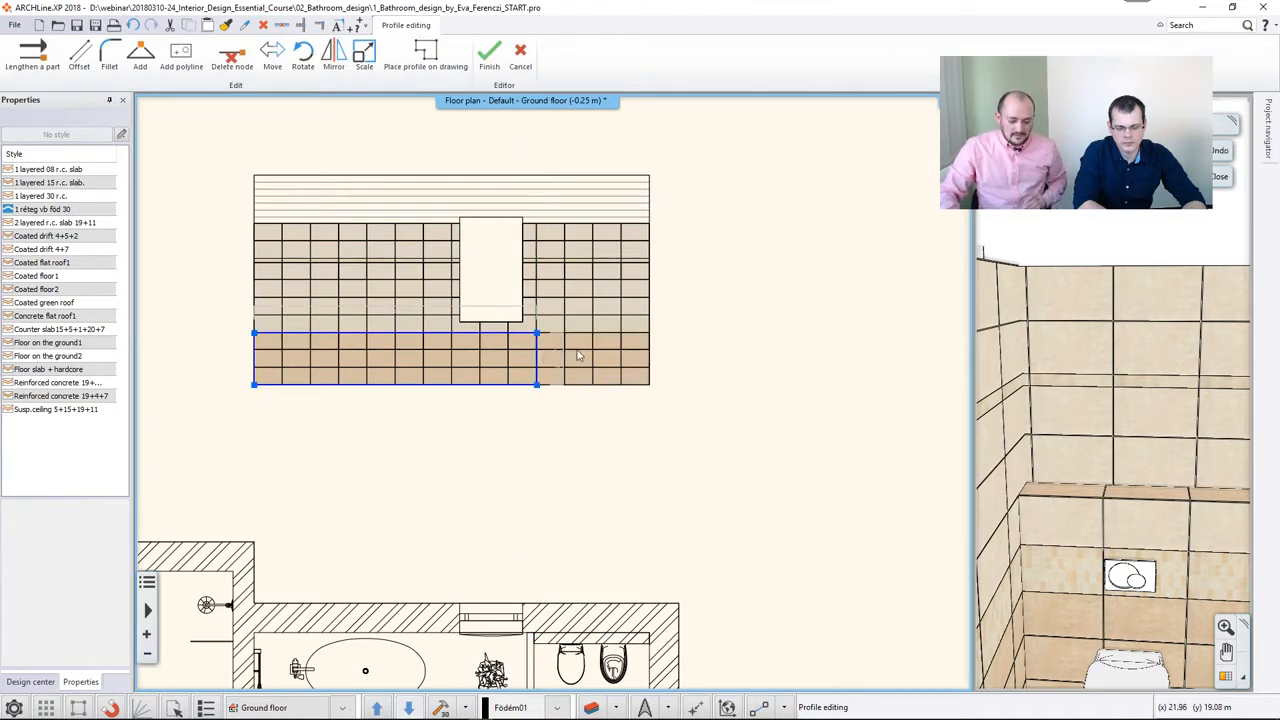
key("Return")
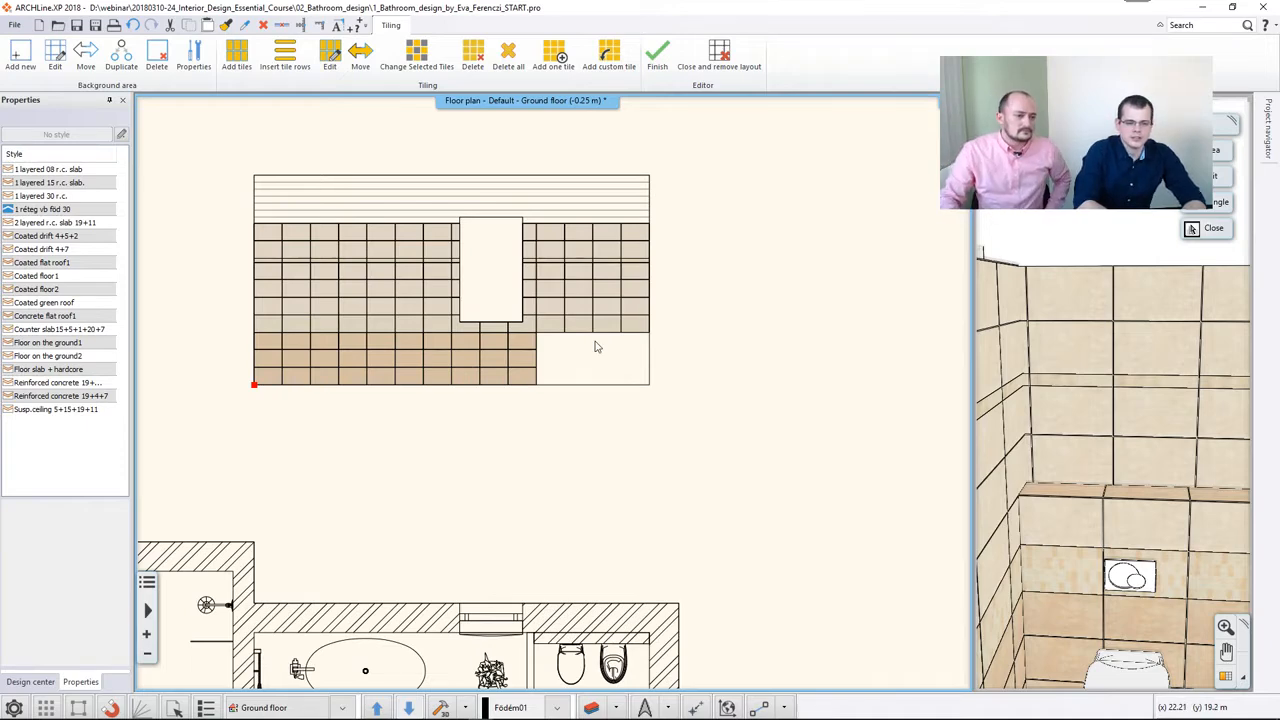
Shorten the single tile row above it by offsetting its right edge inward to the end of the shortened lower area
left_click(55, 55)
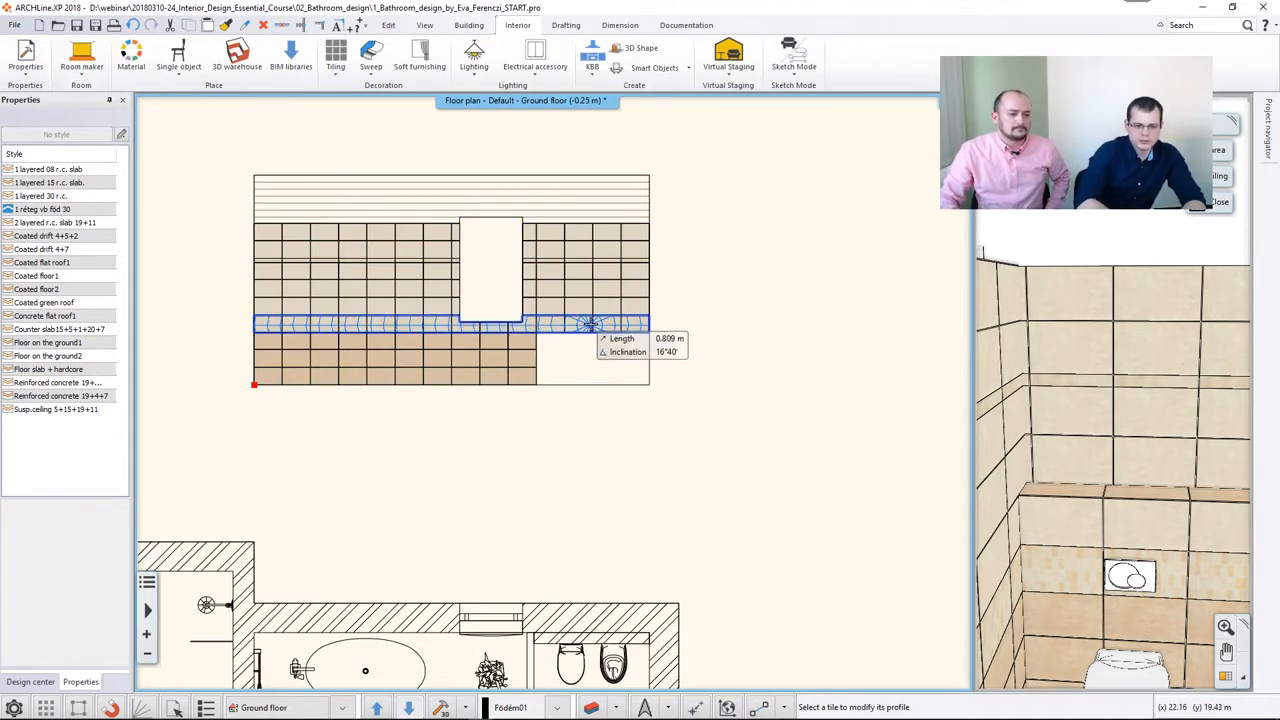
left_click(590, 325)
right_click(648, 325)
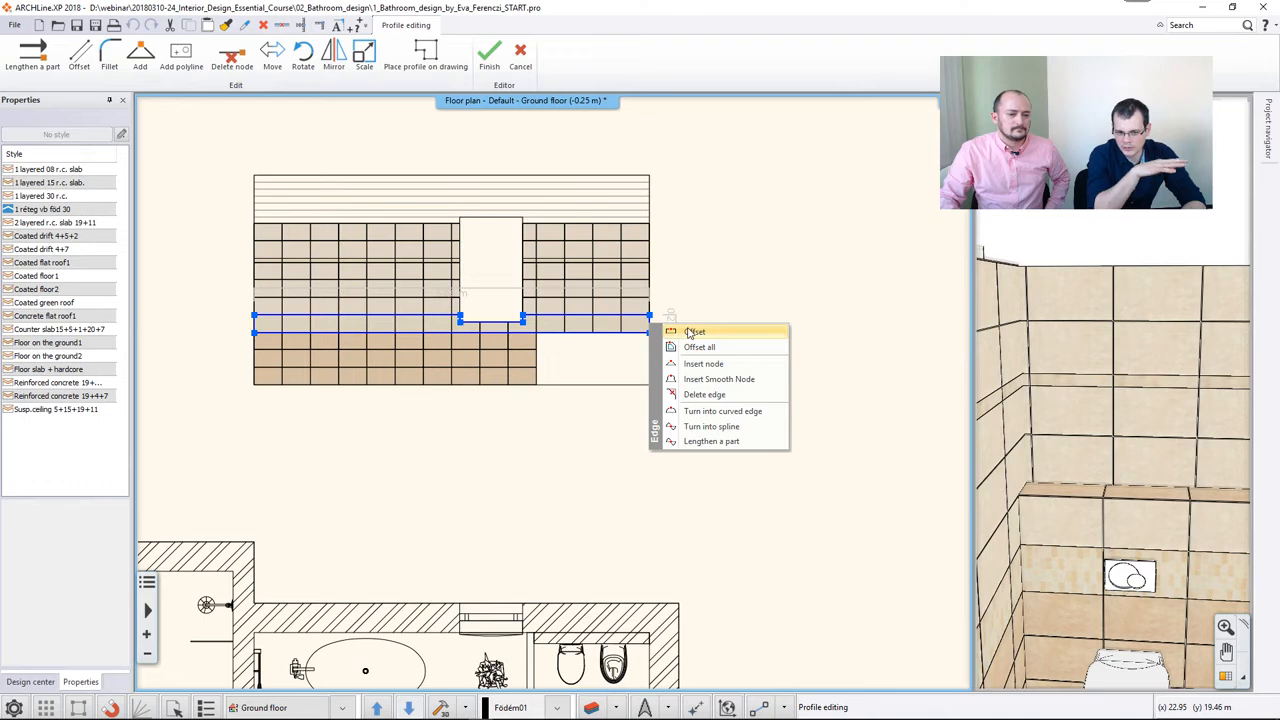
left_click(689, 332)
left_click(545, 340)
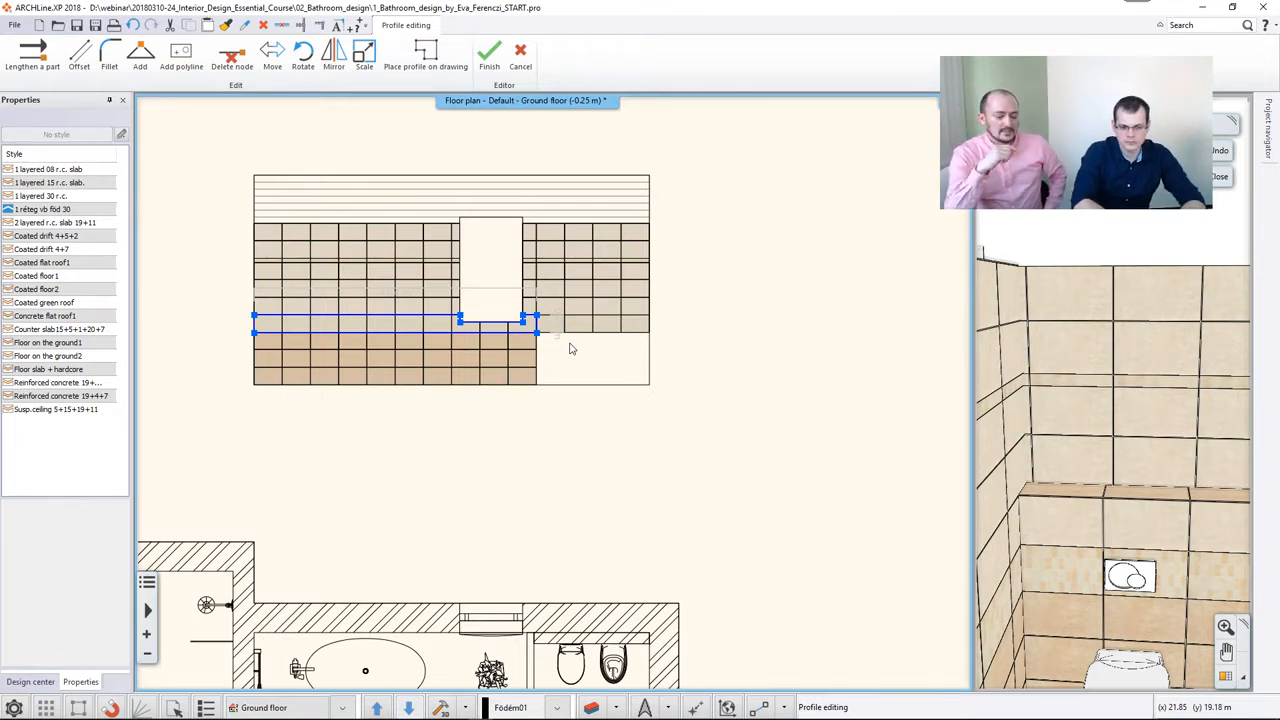
key("Return")
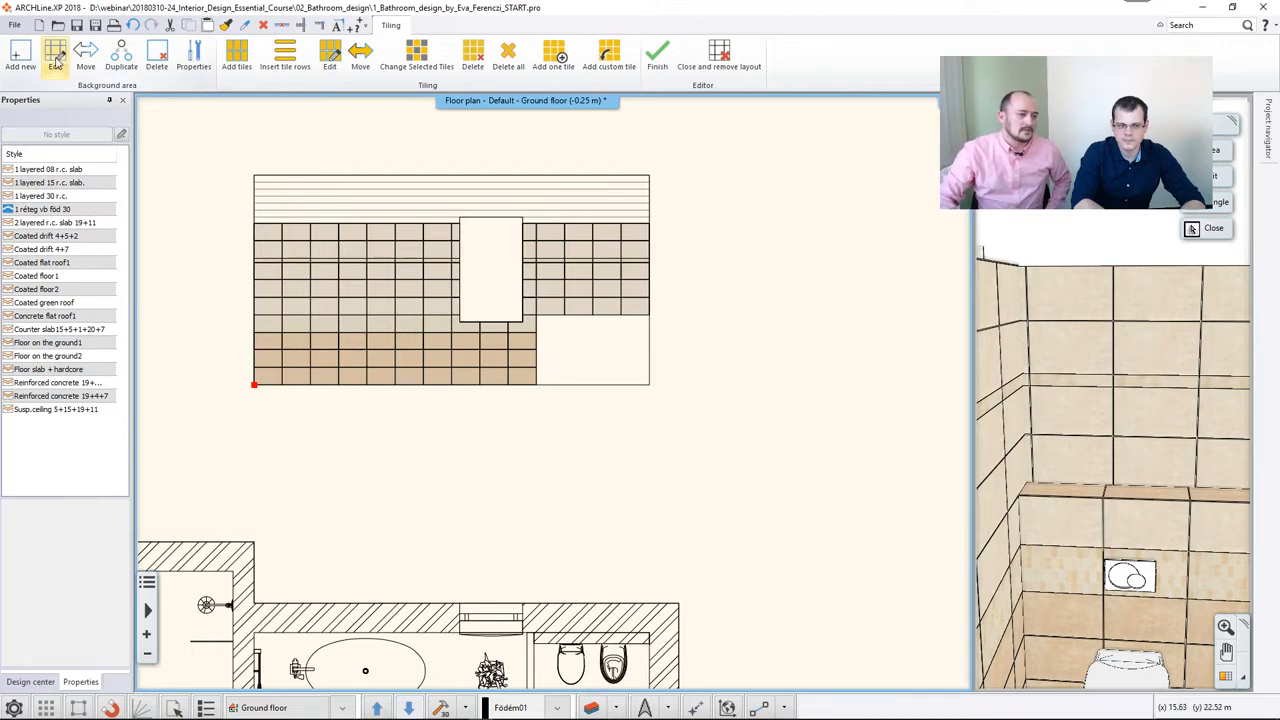
Insert a node on the right edge of the three-row area beside the window, at the lowest horizontal joint about 0.5 m below its upper corner
left_click(57, 61)
left_click(551, 300)
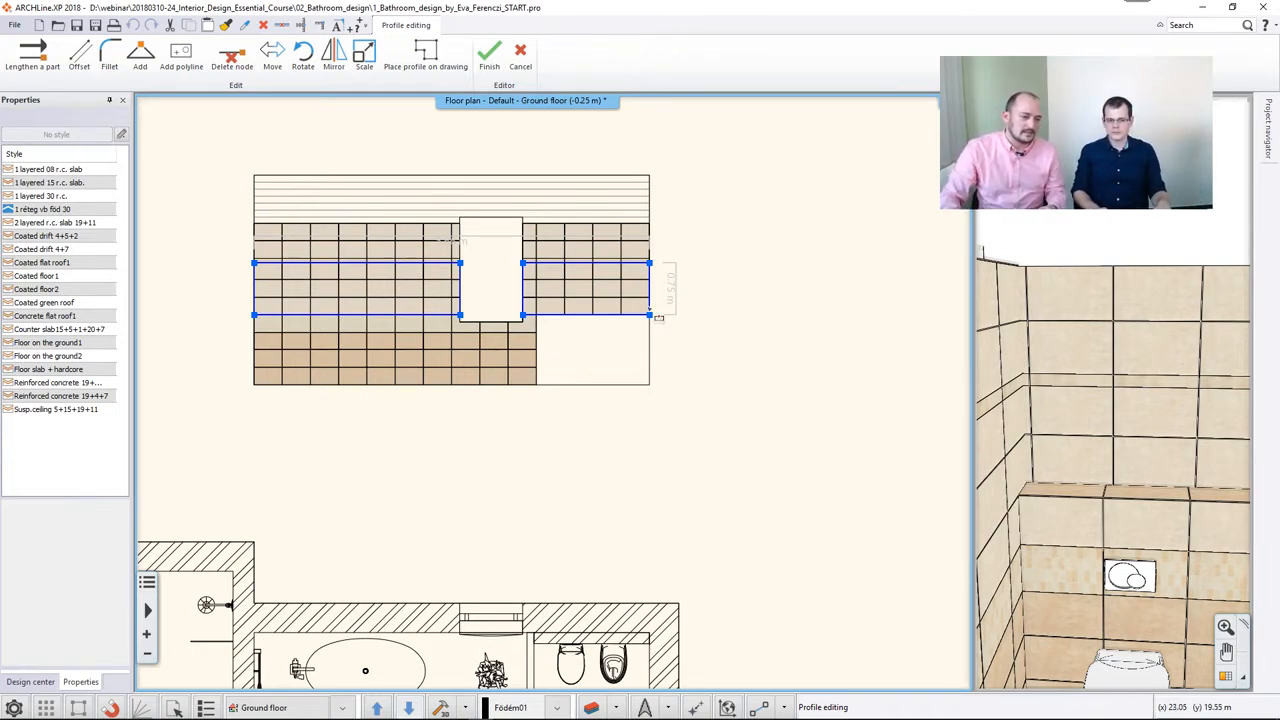
scroll(646, 313, "up", 10)
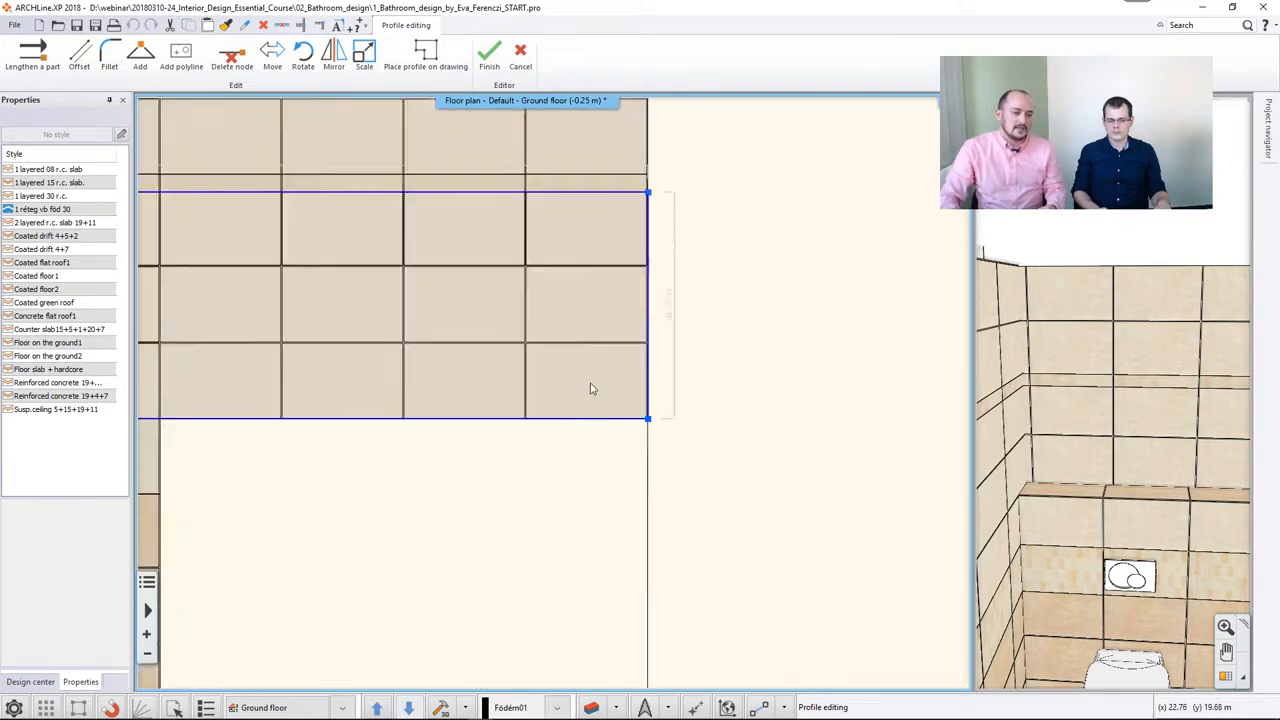
right_click(670, 350)
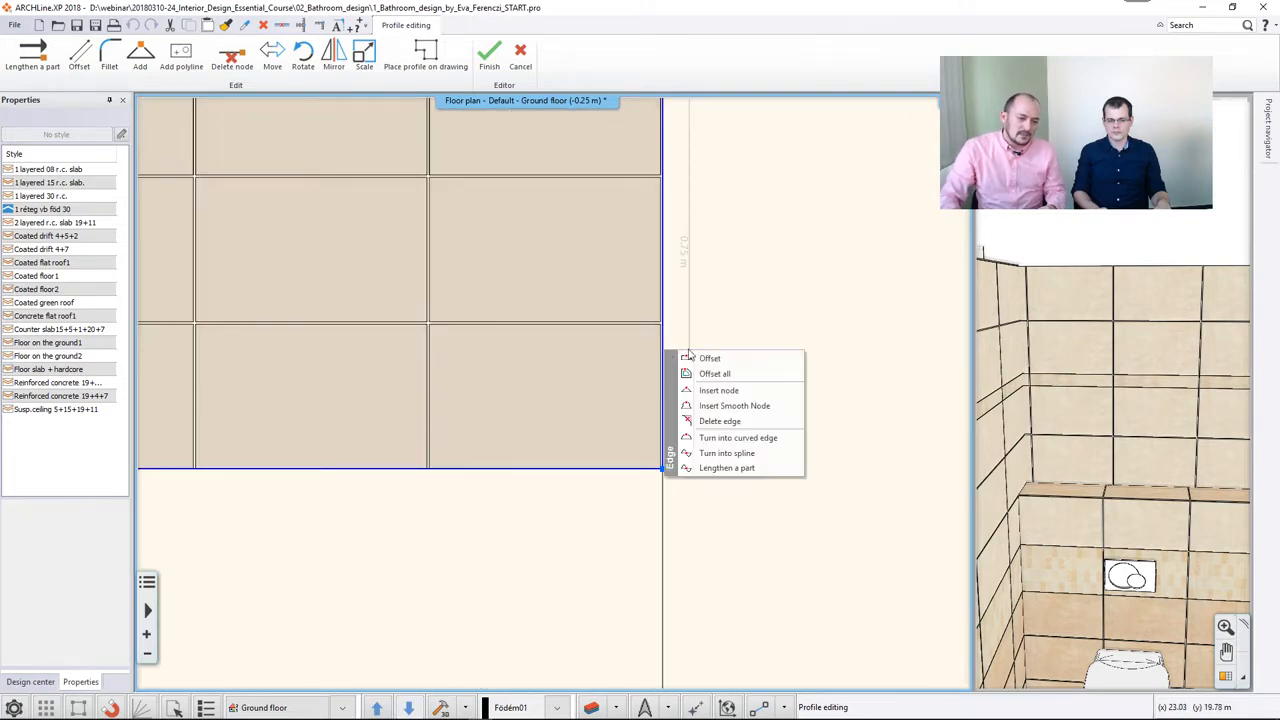
left_click(712, 395)
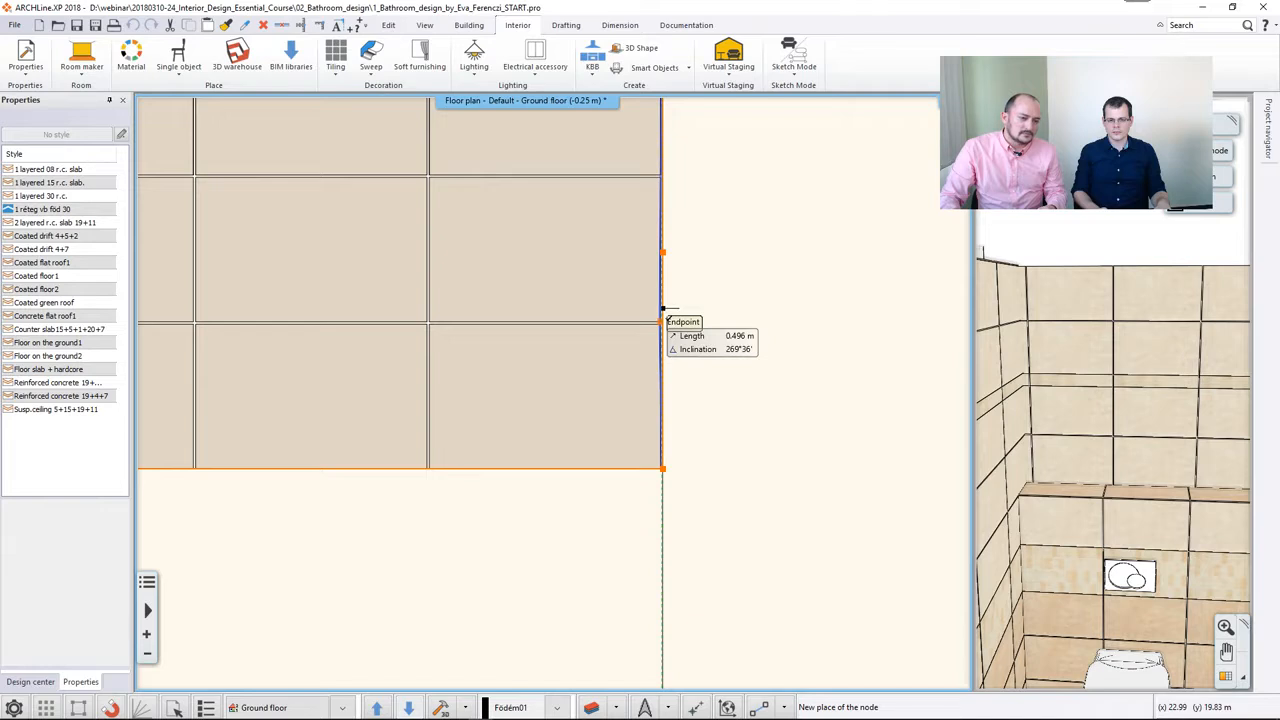
scroll(663, 343, "up", 3)
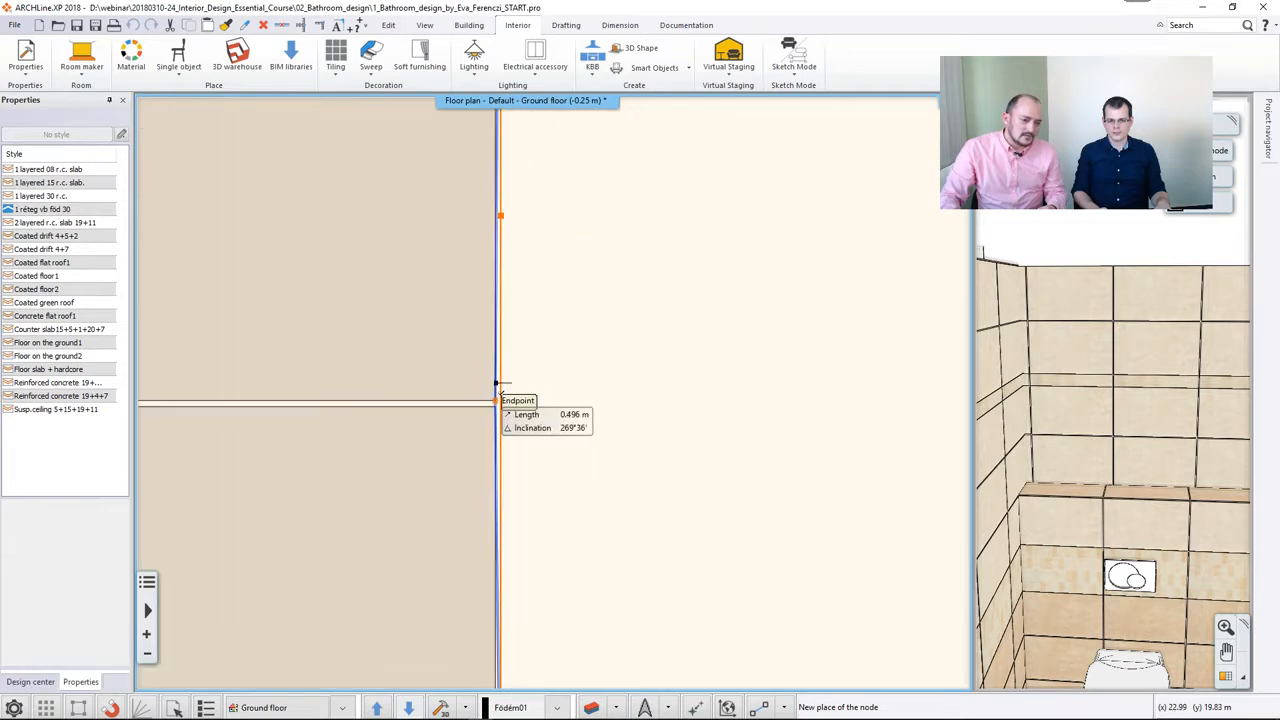
scroll(501, 383, "up", 2)
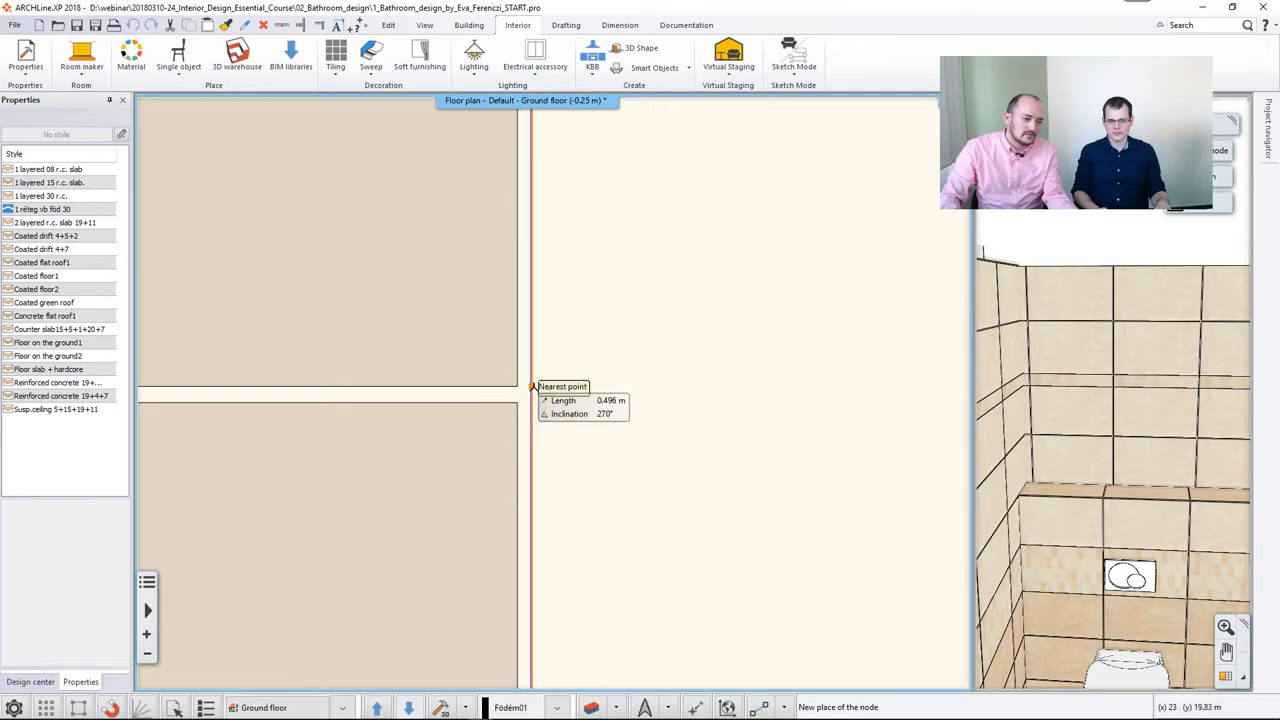
left_click(532, 386)
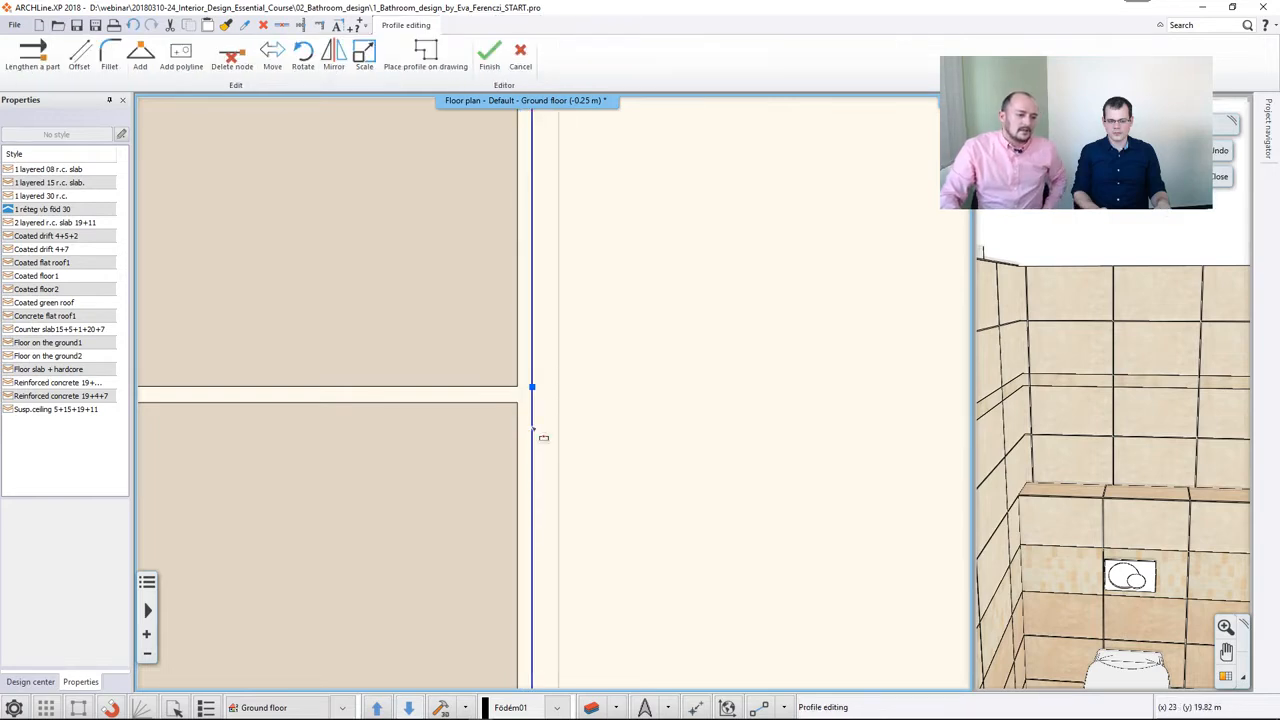
Offset the edge segment below the new node inward to the shortened lower area's end, cutting the bottom tile row out of the profile
left_click(557, 436)
scroll(522, 507, "down", 3)
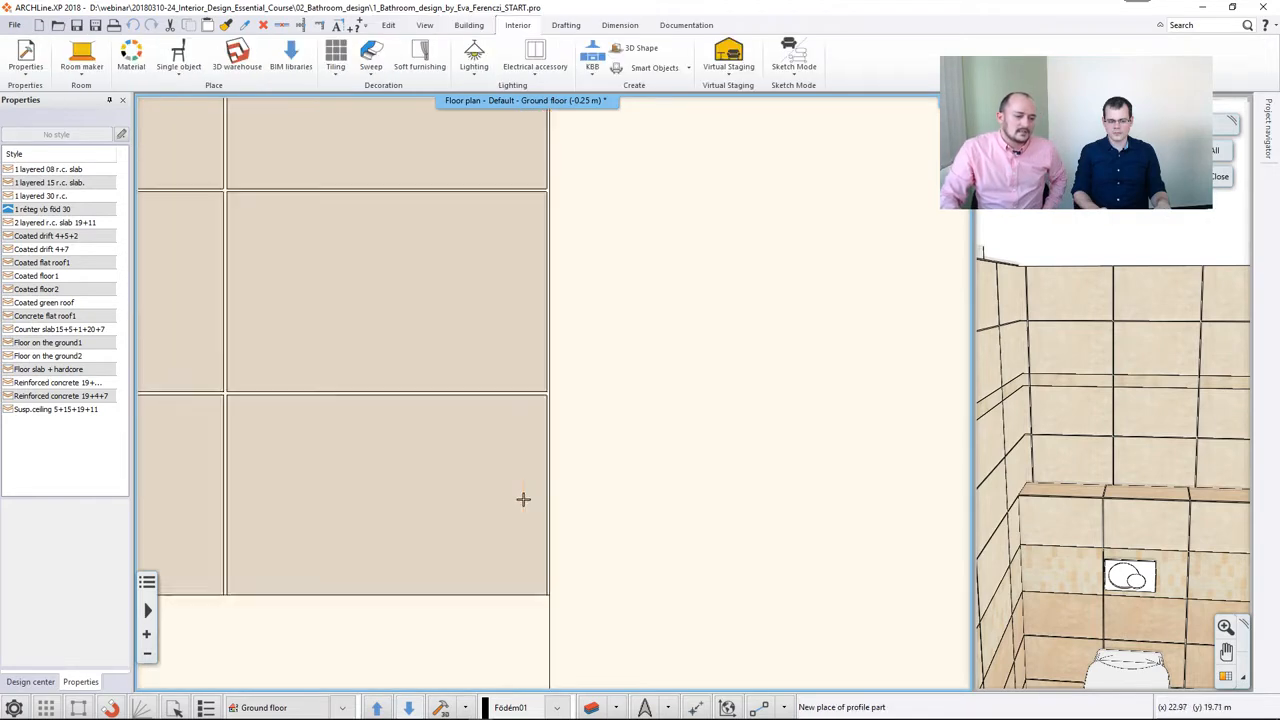
middle_click_drag(357, 423, 563, 407)
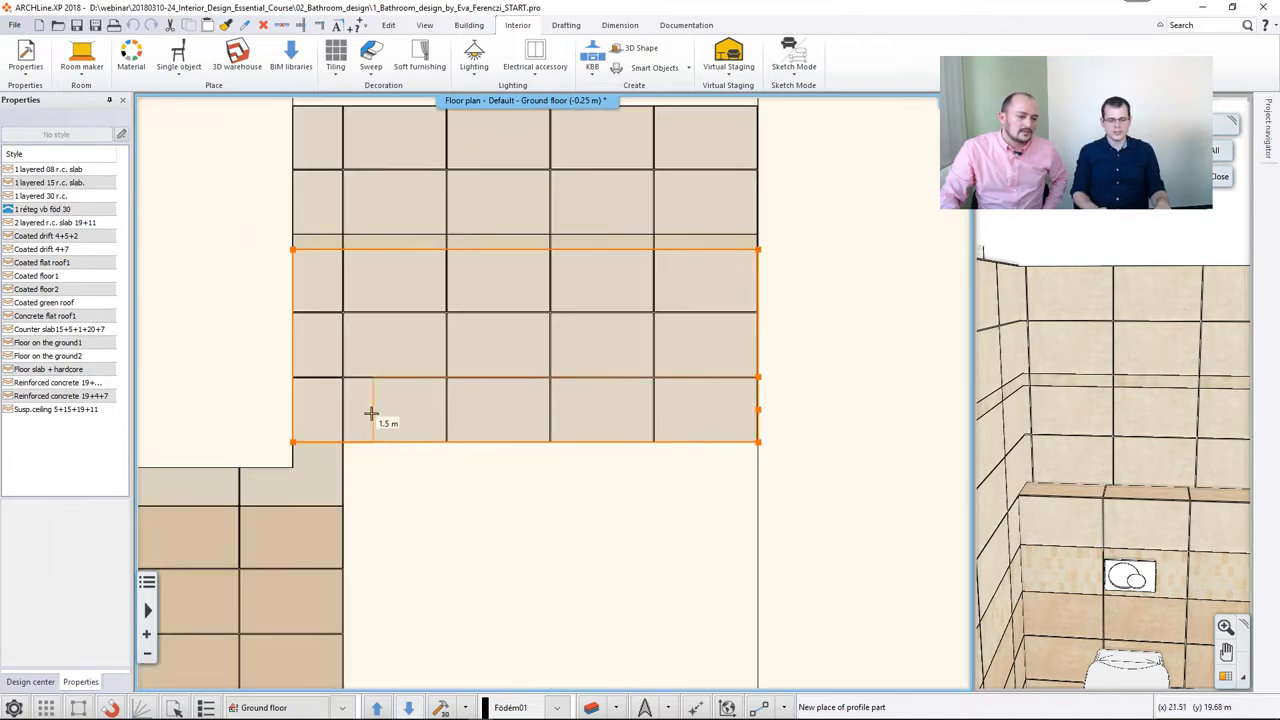
left_click(341, 404)
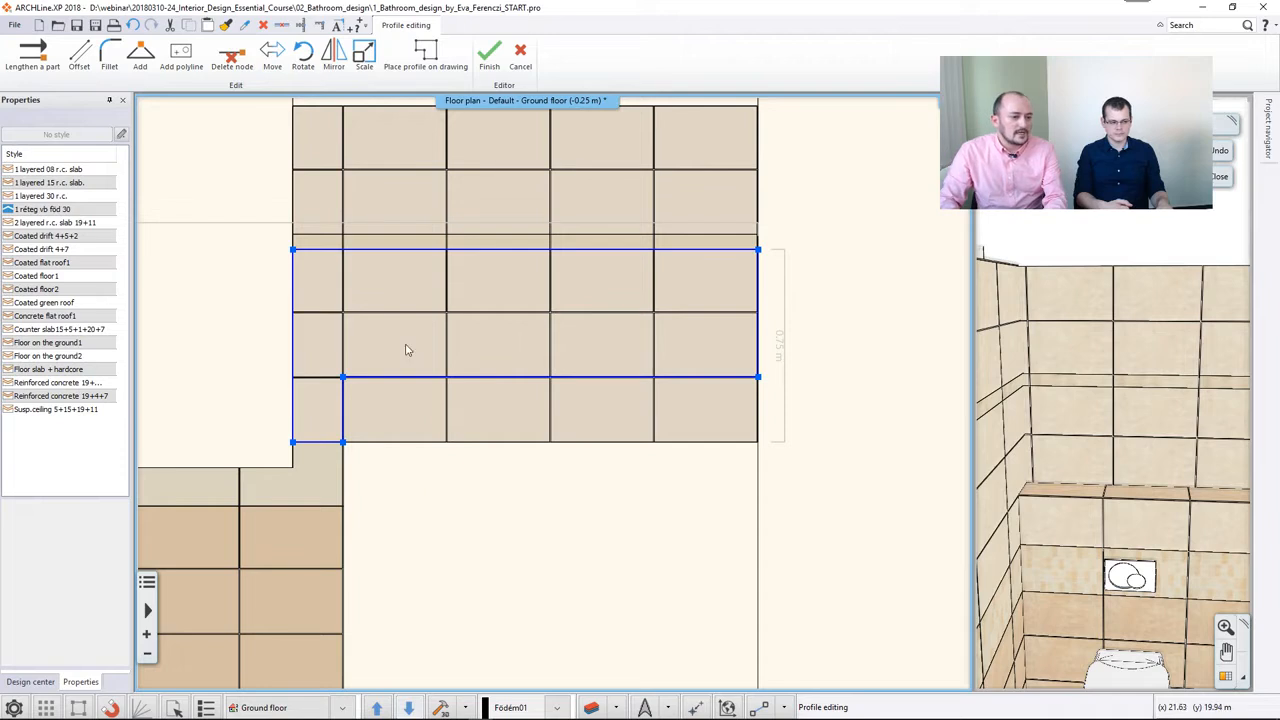
scroll(420, 374, "up", 6)
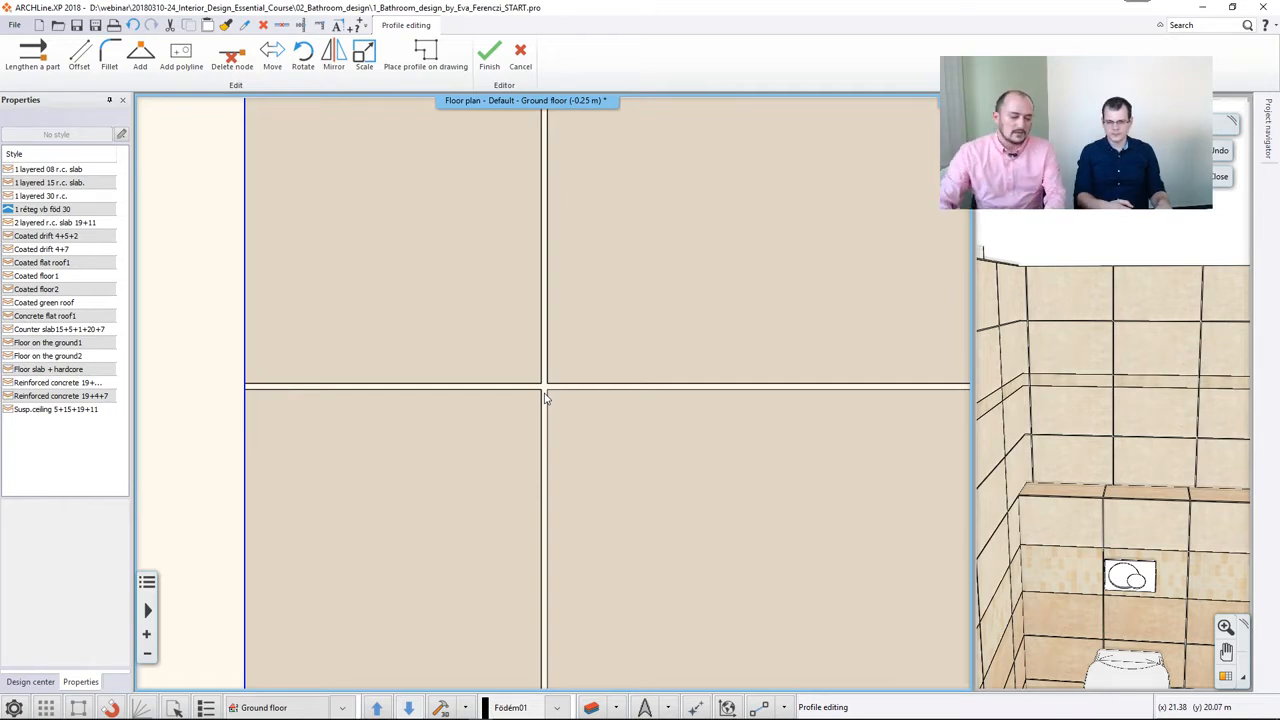
scroll(545, 398, "down", 5)
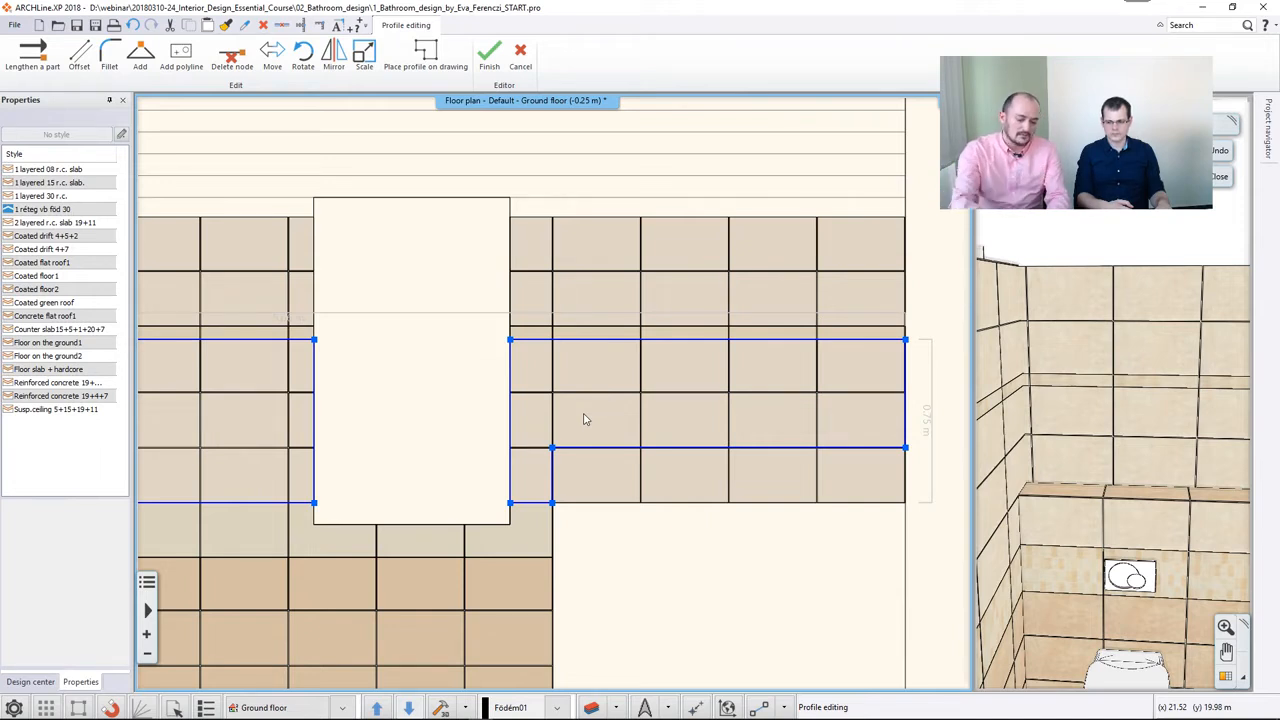
Apply the trimmed profile to the three-row tile area beside the window and finish editing the window wall's tiling
scroll(585, 419, "down", 1)
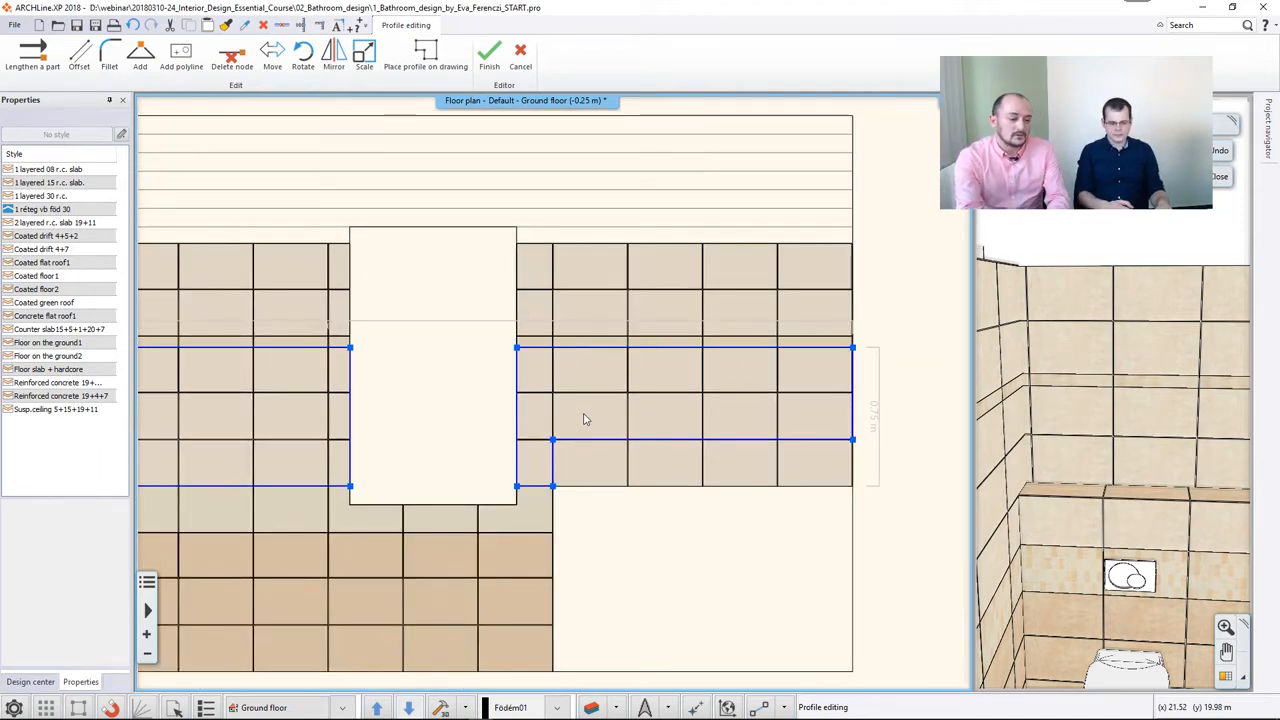
key("Return")
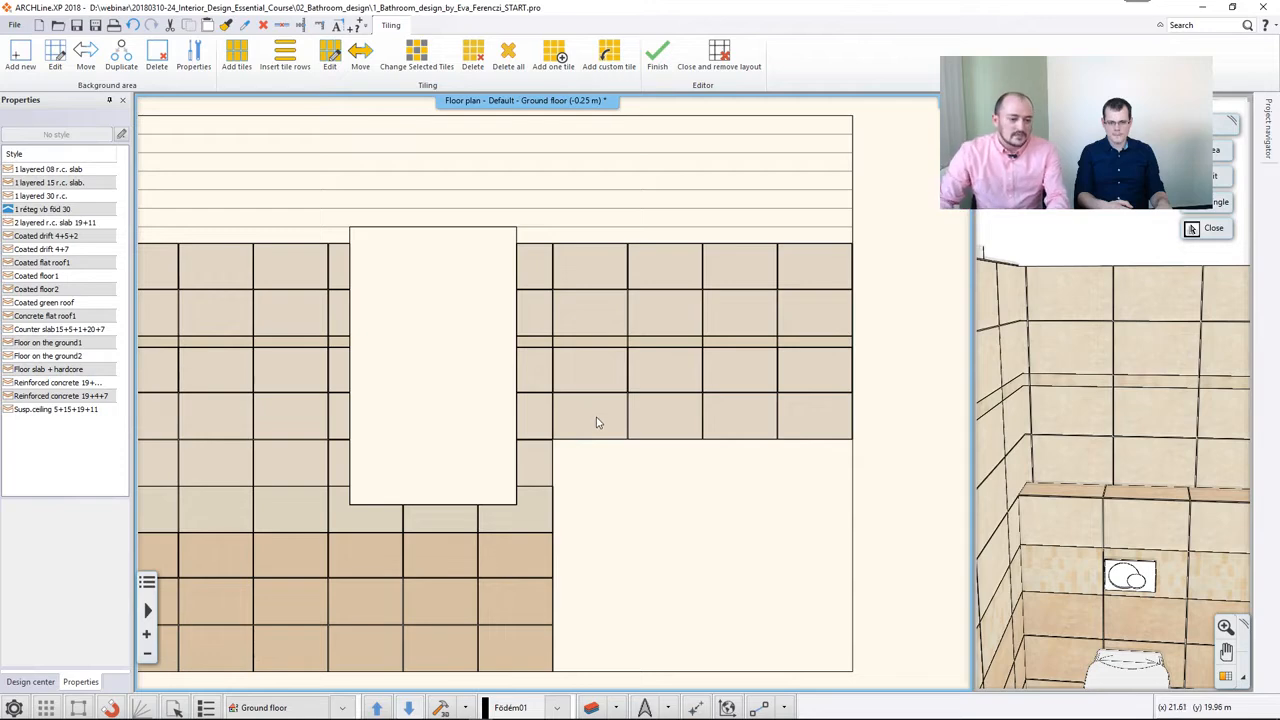
key("Escape")
scroll(588, 425, "down", 4)
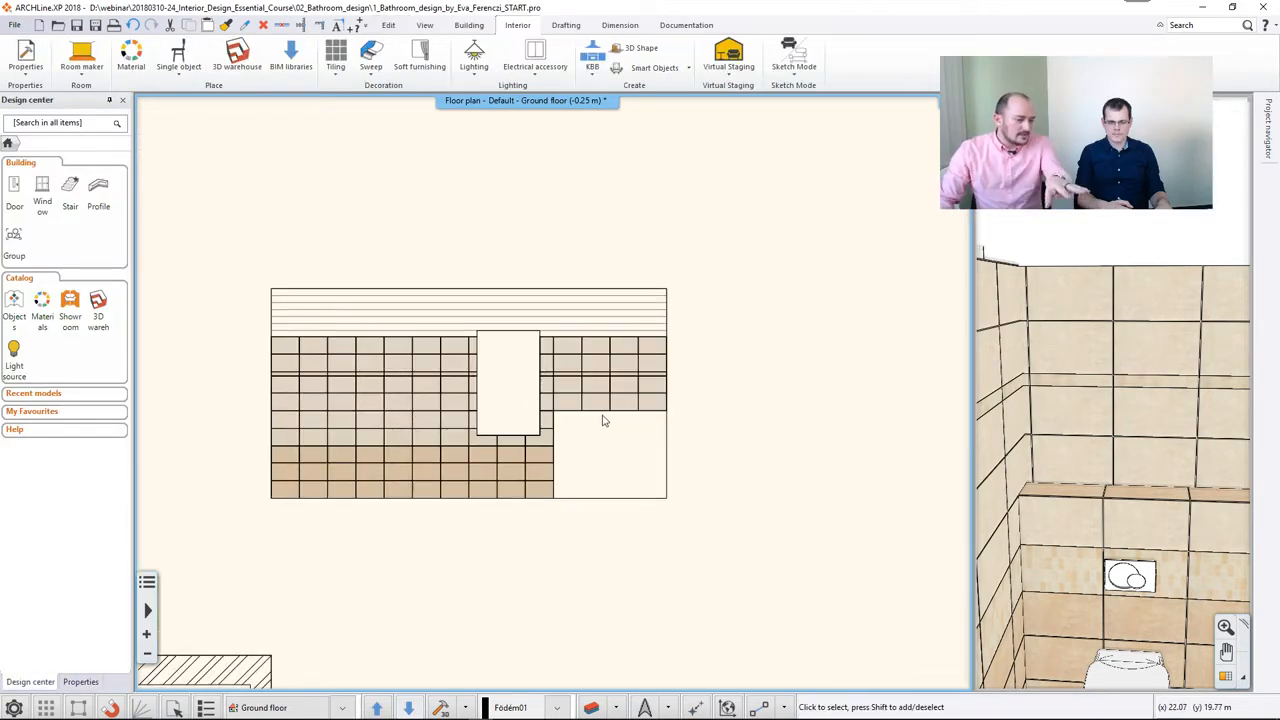
Swap the 3D view with the floor plan so it fills the main window, and switch to saved view View_0 facing the shower
middle_click_drag(534, 443, 731, 357)
middle_click_drag(598, 458, 617, 326)
scroll(552, 375, "down", 1)
middle_click_drag(552, 375, 553, 311)
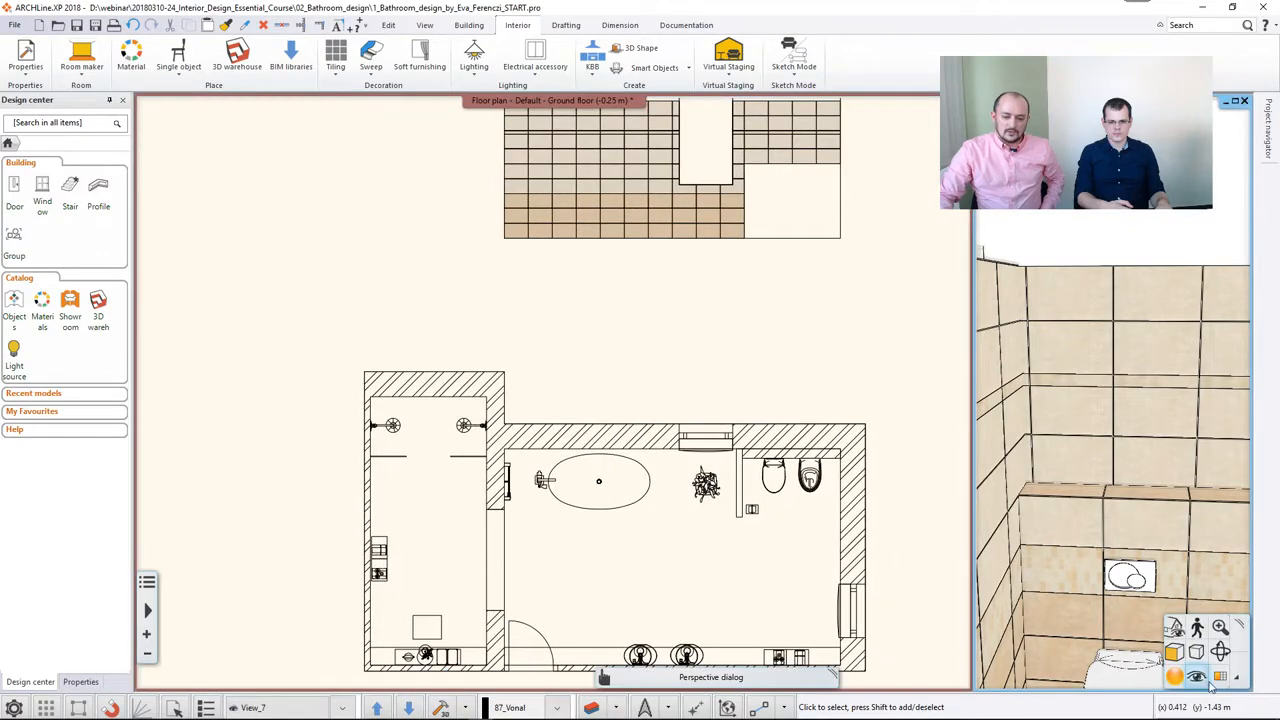
left_click(1220, 677)
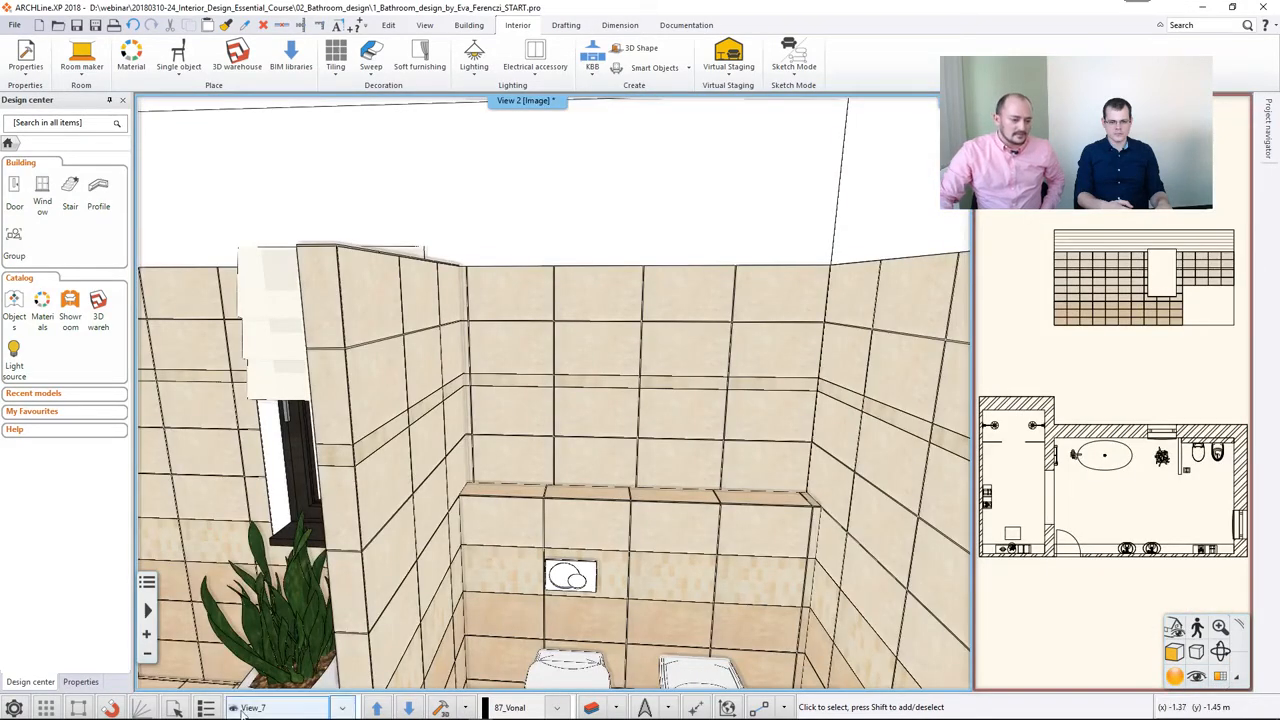
left_click(377, 708)
left_click(377, 708)
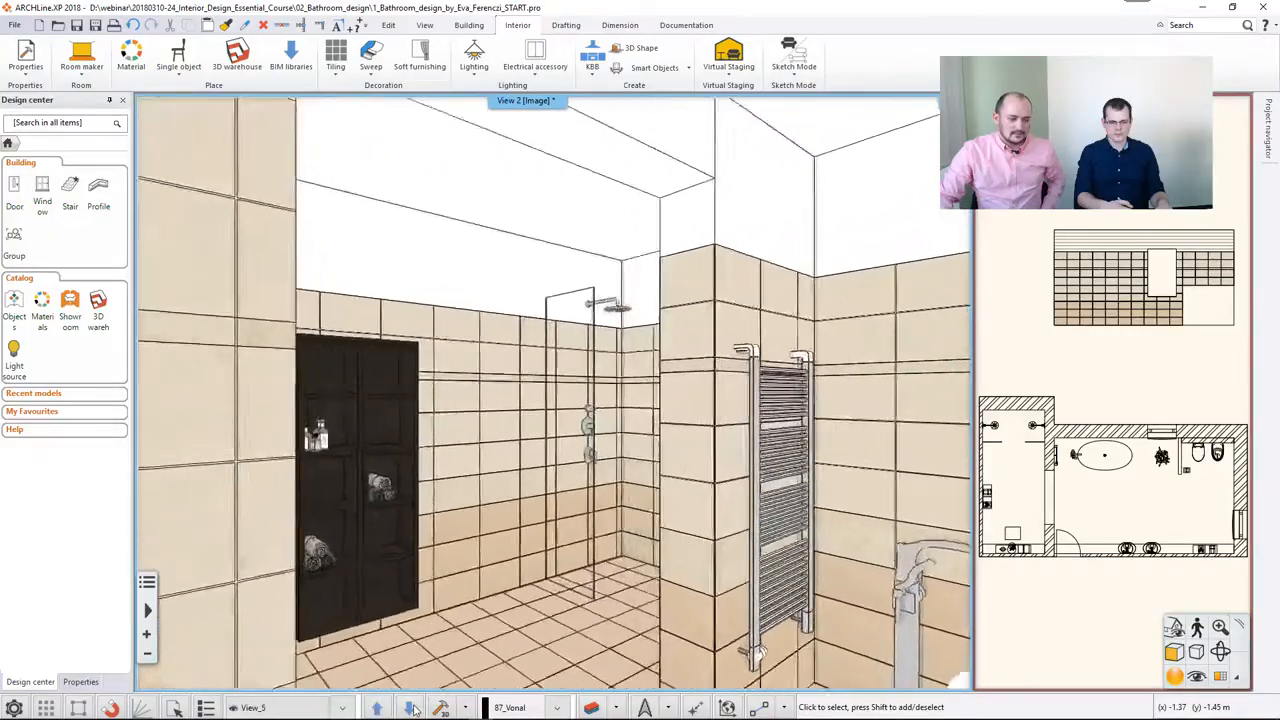
left_click(411, 708)
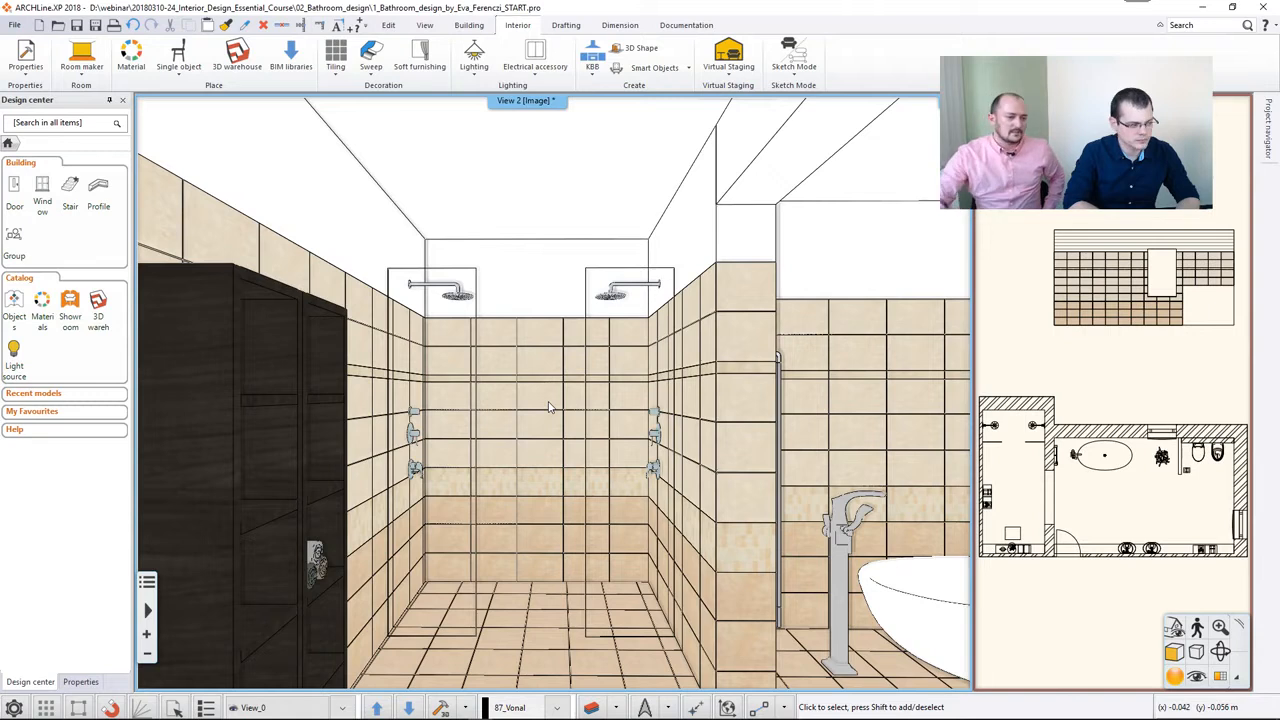
Delete all tiling from the shower's back wall and bring up the tiling options for the bare wall
right_click(548, 408)
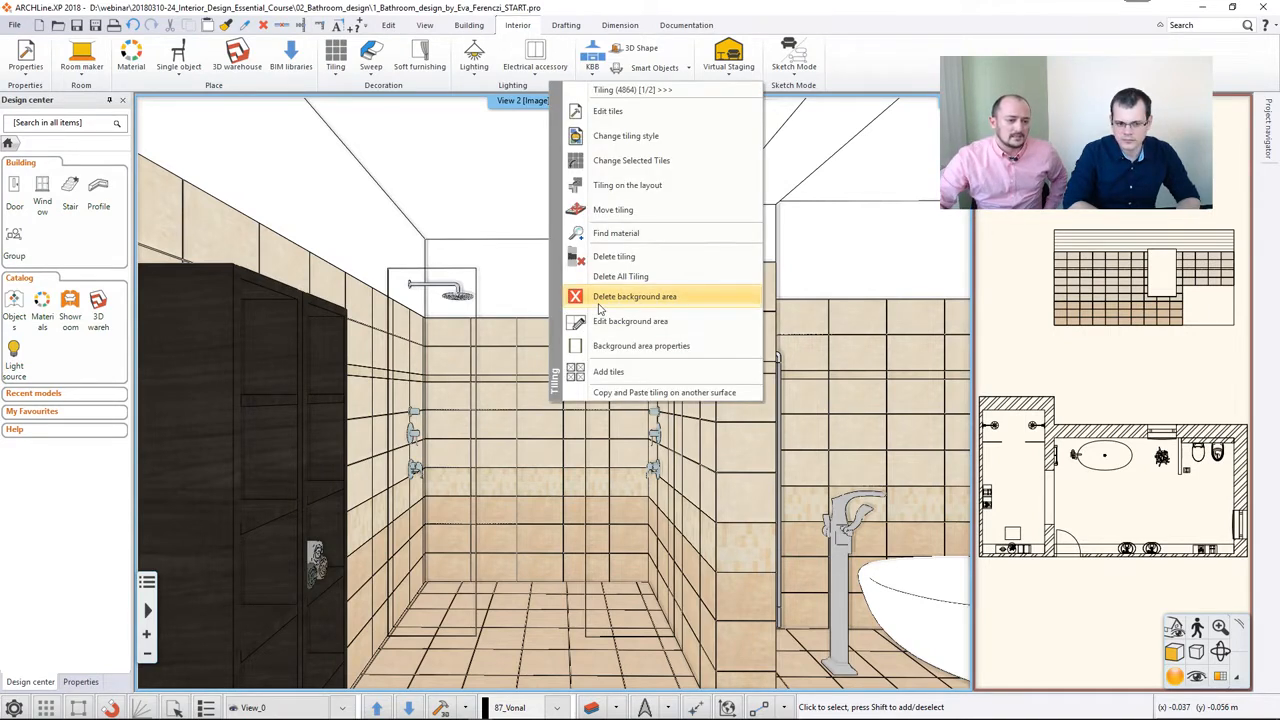
left_click(620, 276)
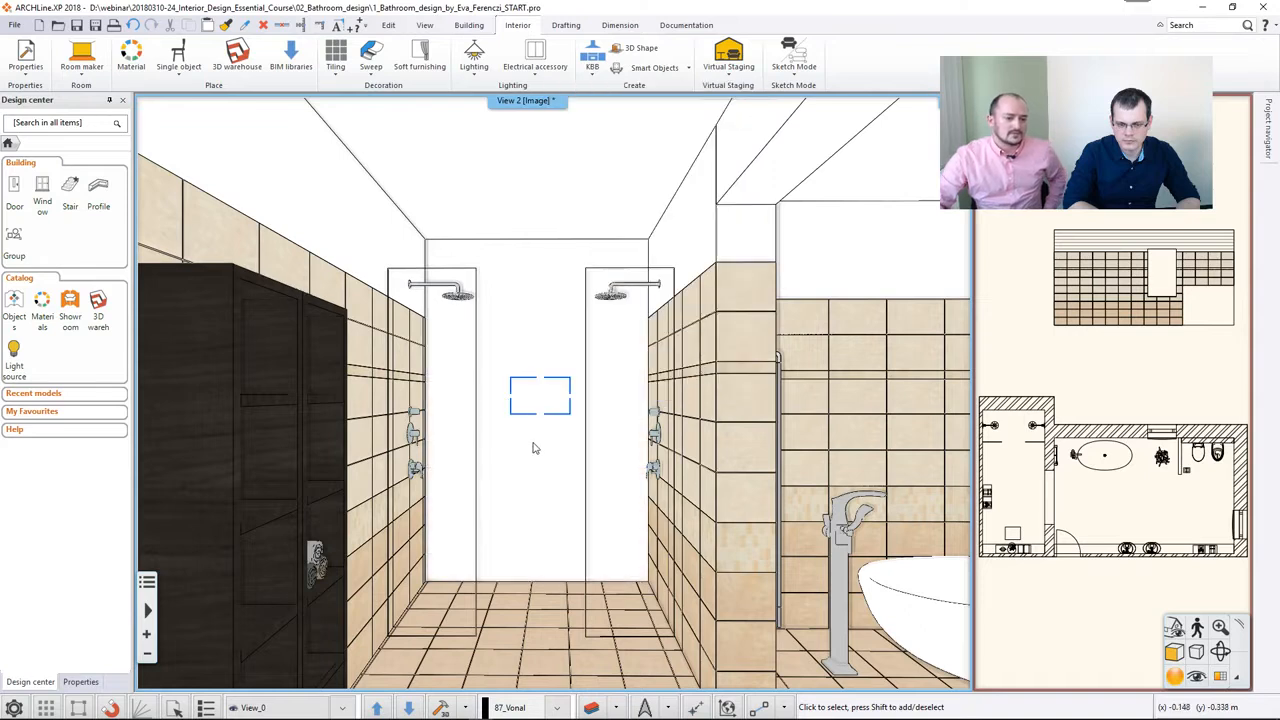
right_click(522, 351)
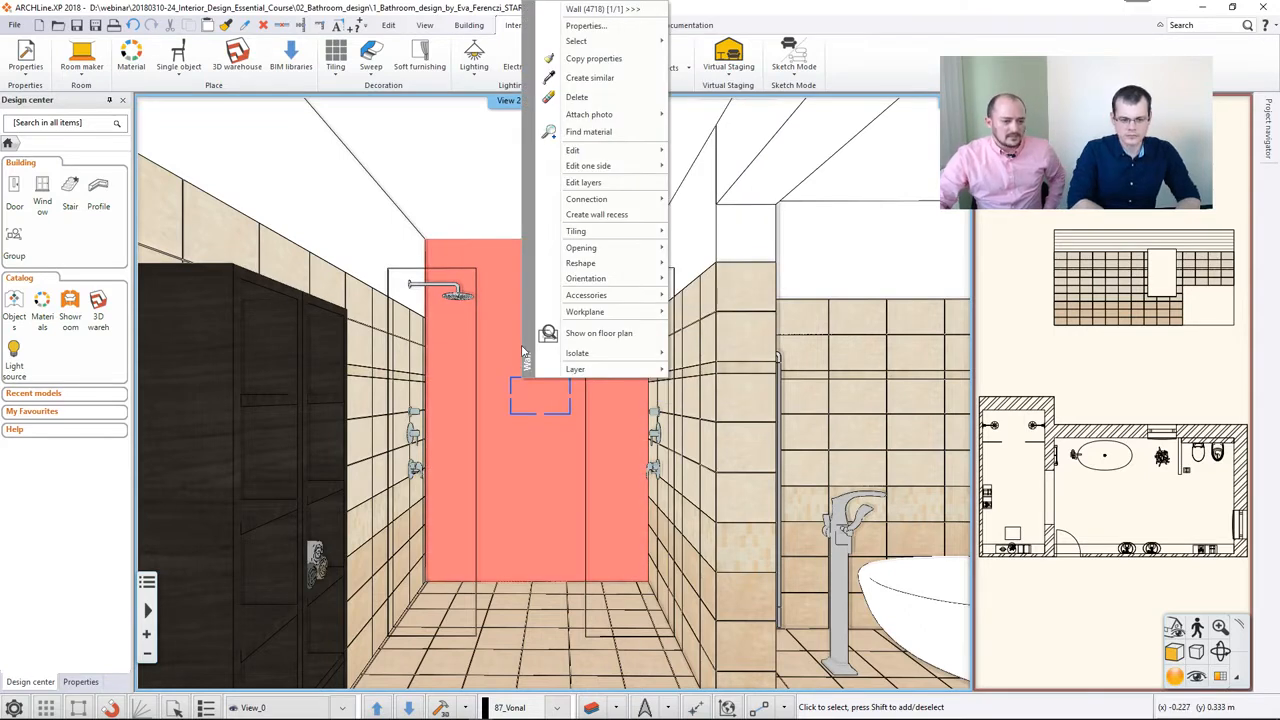
mouse_move(592, 234)
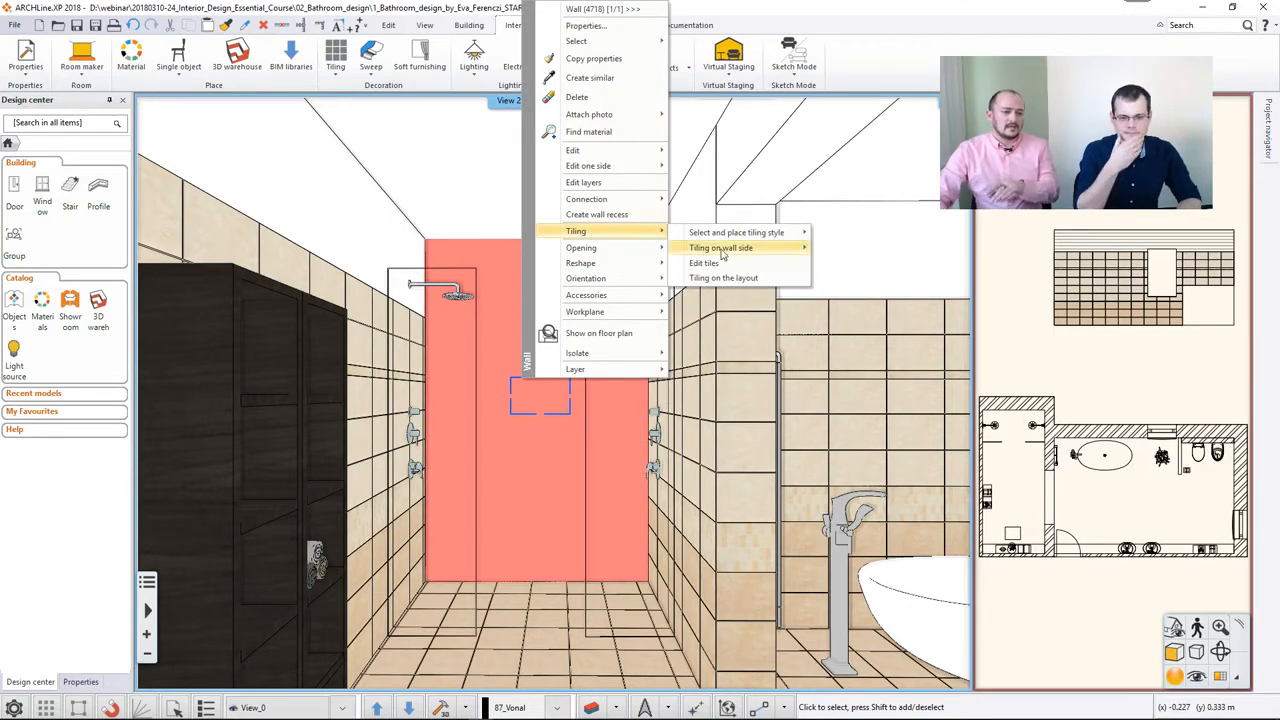
Start tiling this side of the shower's back wall only and choose mosaic tiling as the tile pattern
mouse_move(720, 248)
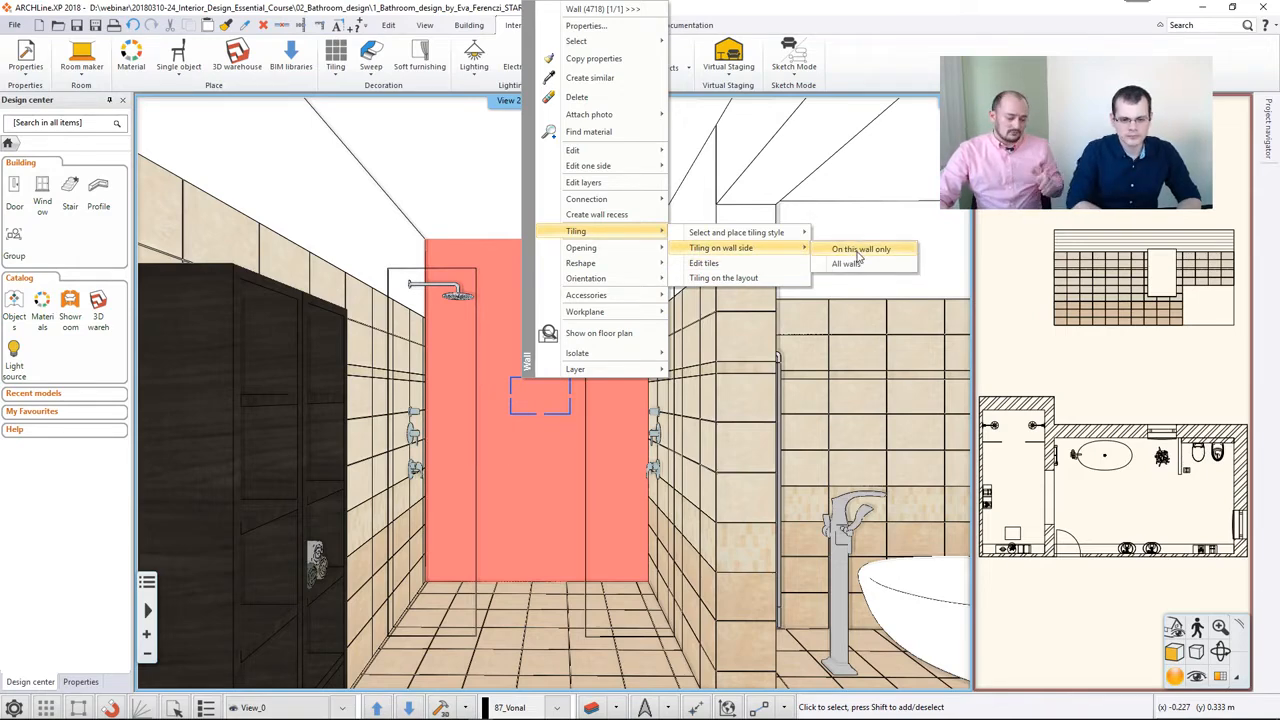
left_click(858, 252)
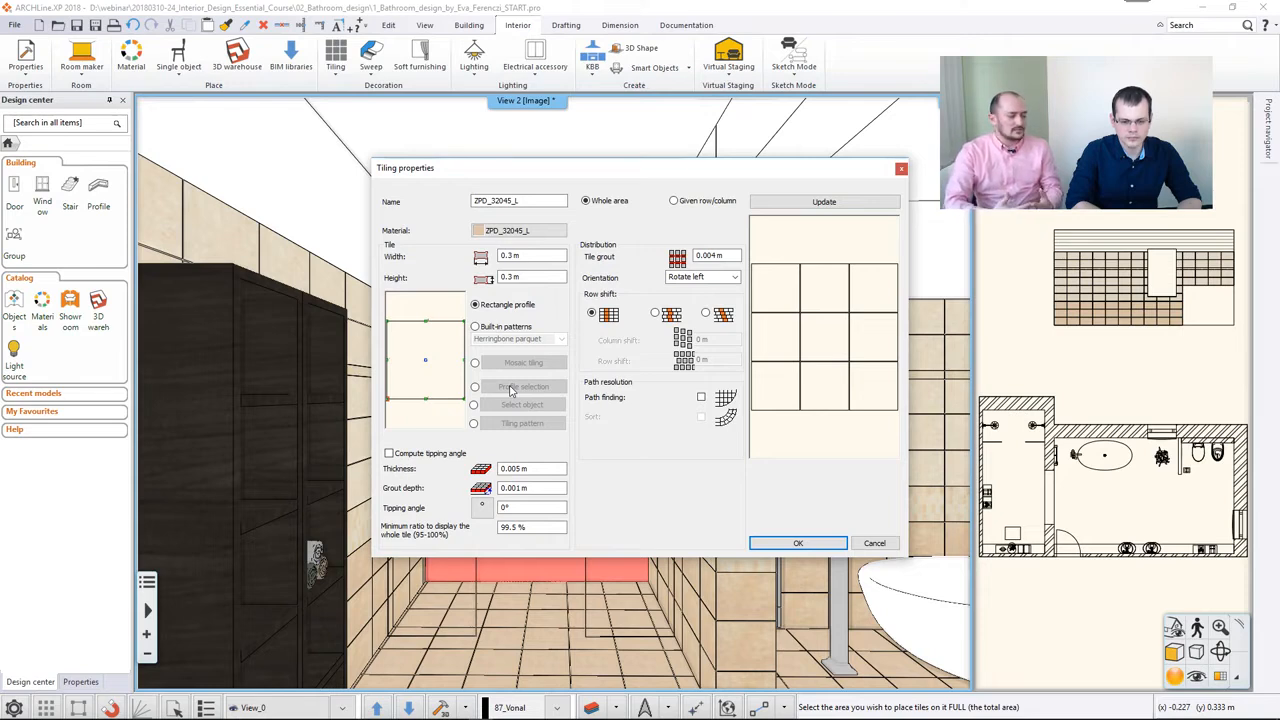
left_click(475, 326)
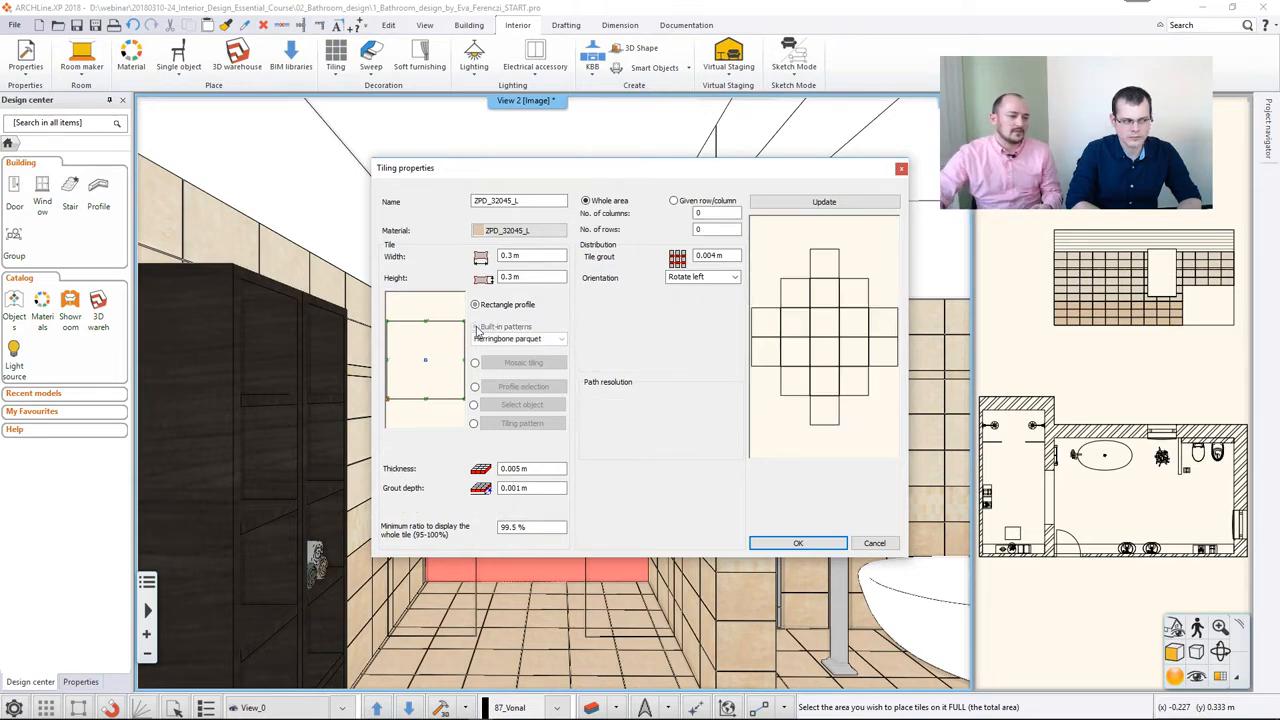
left_click(555, 340)
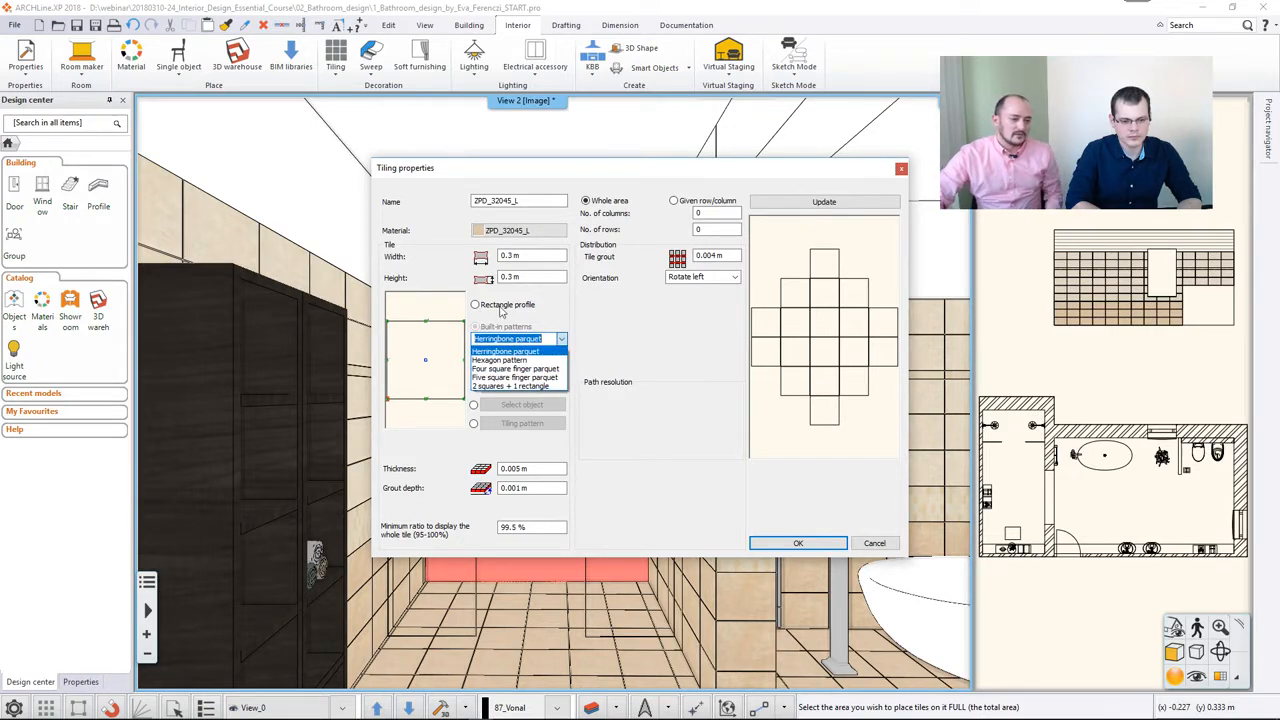
left_click(575, 308)
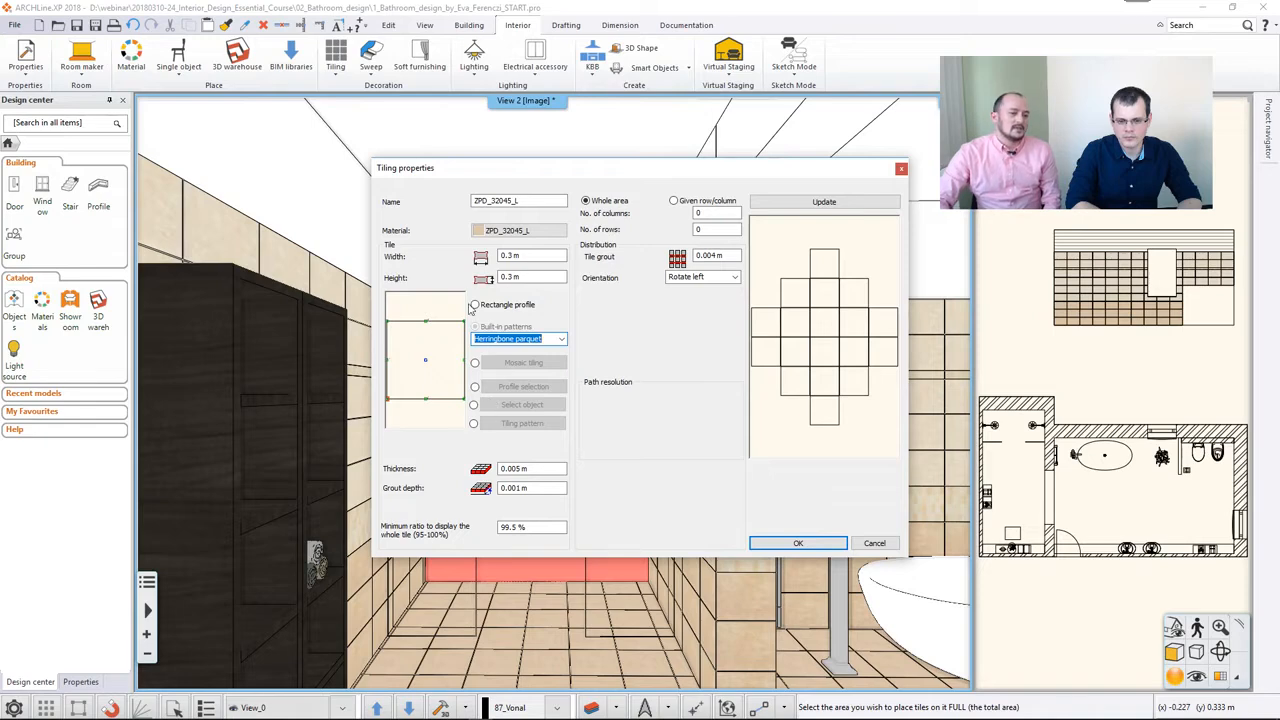
left_click(475, 363)
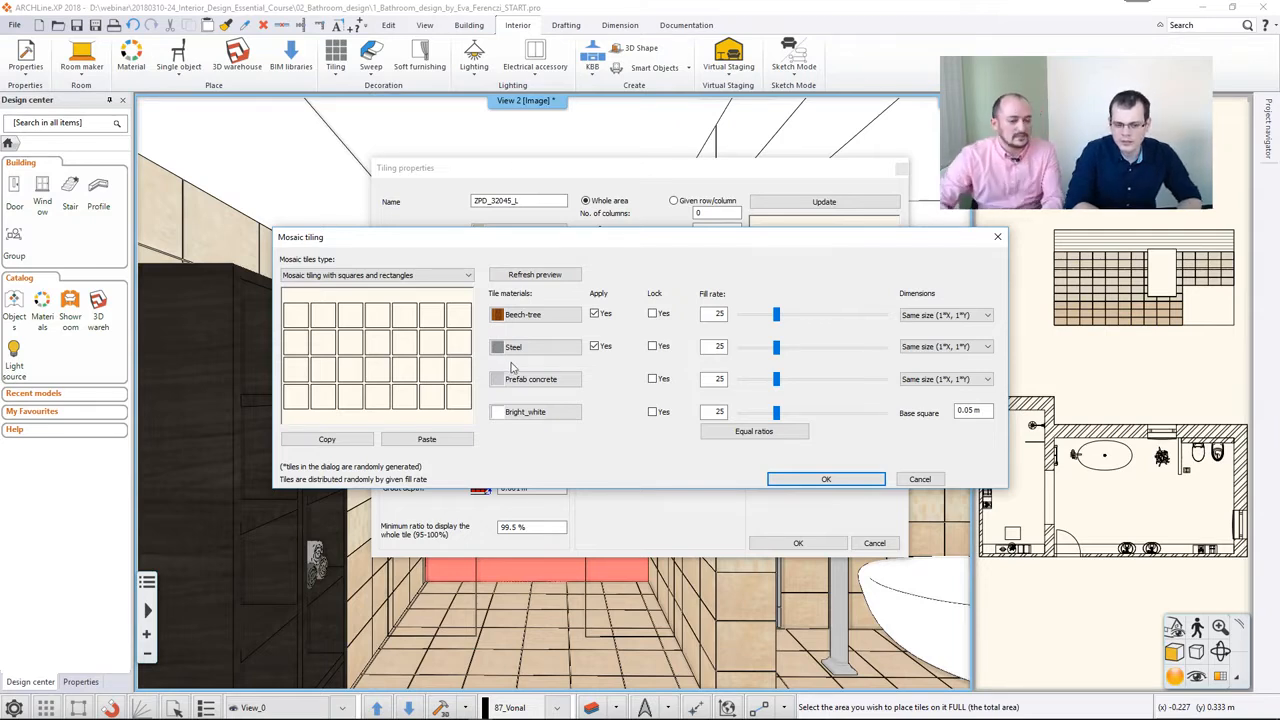
Set the first mosaic tile material to ZBD_42045_A_L and the second to ZBD_42009_L from the in-model materials
left_click(533, 314)
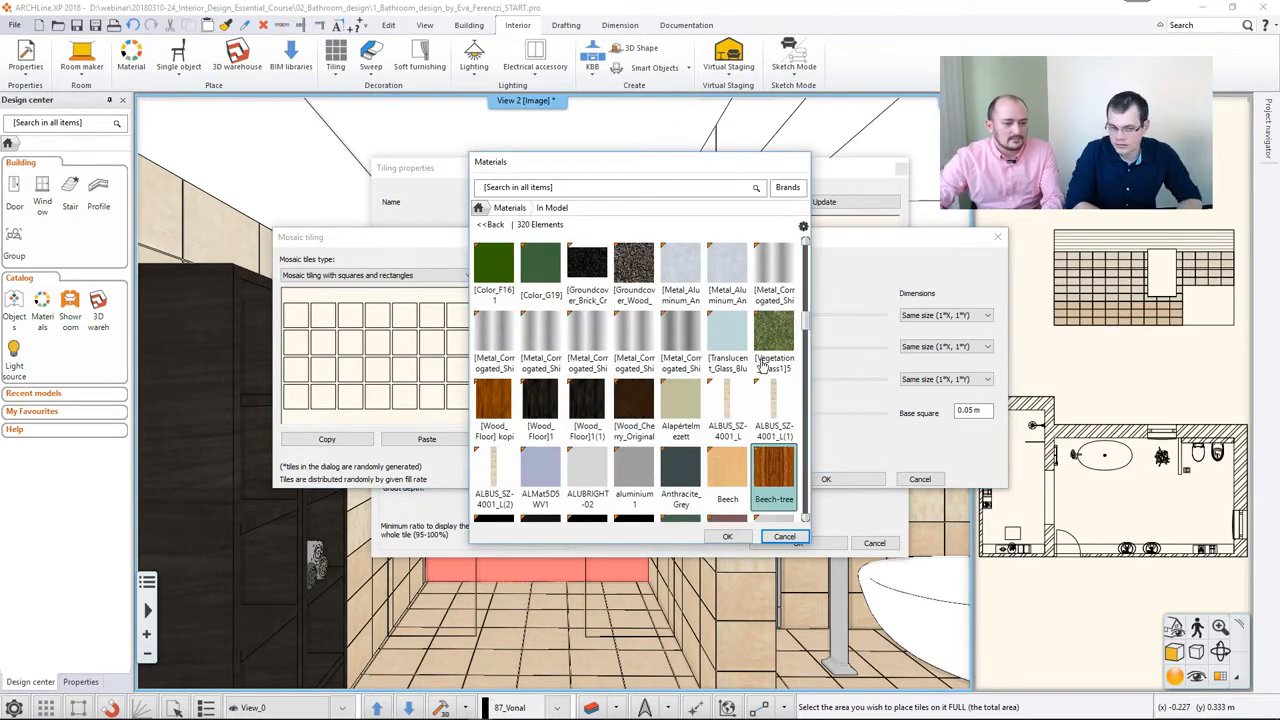
left_click_drag(806, 327, 798, 510)
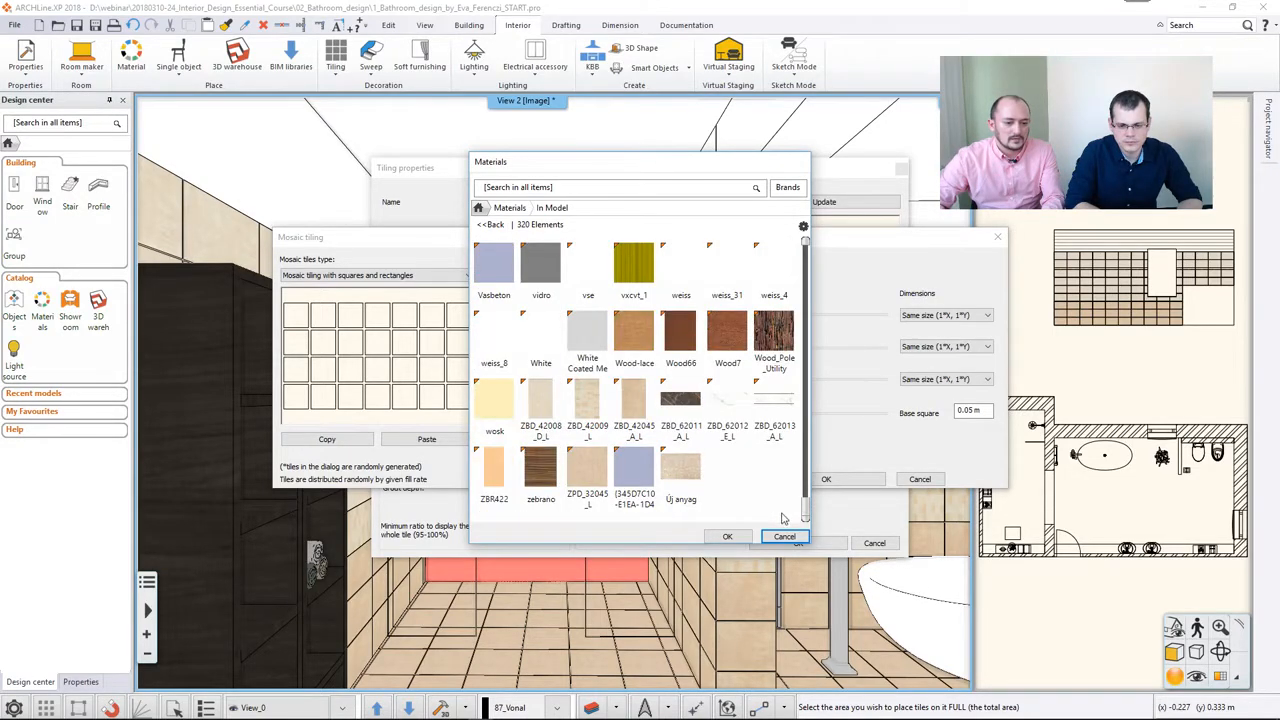
left_click(633, 418)
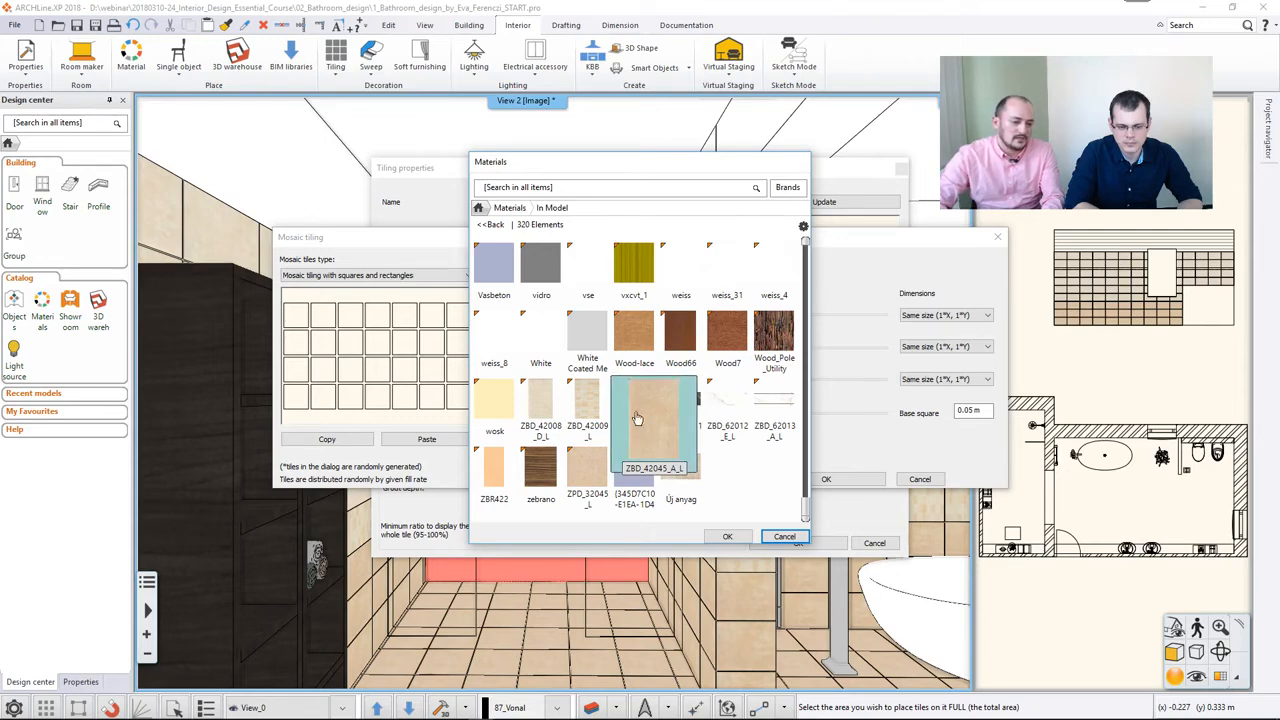
left_click(727, 537)
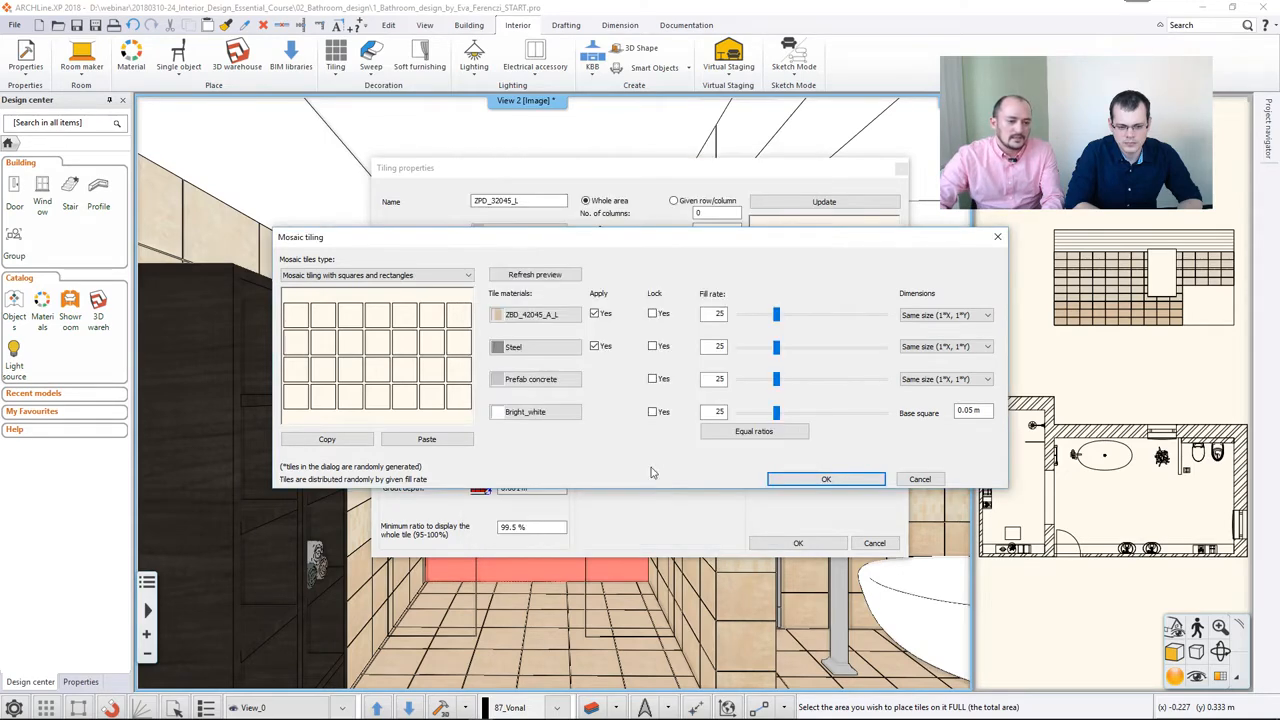
left_click(547, 346)
scroll(807, 474, "down", 10)
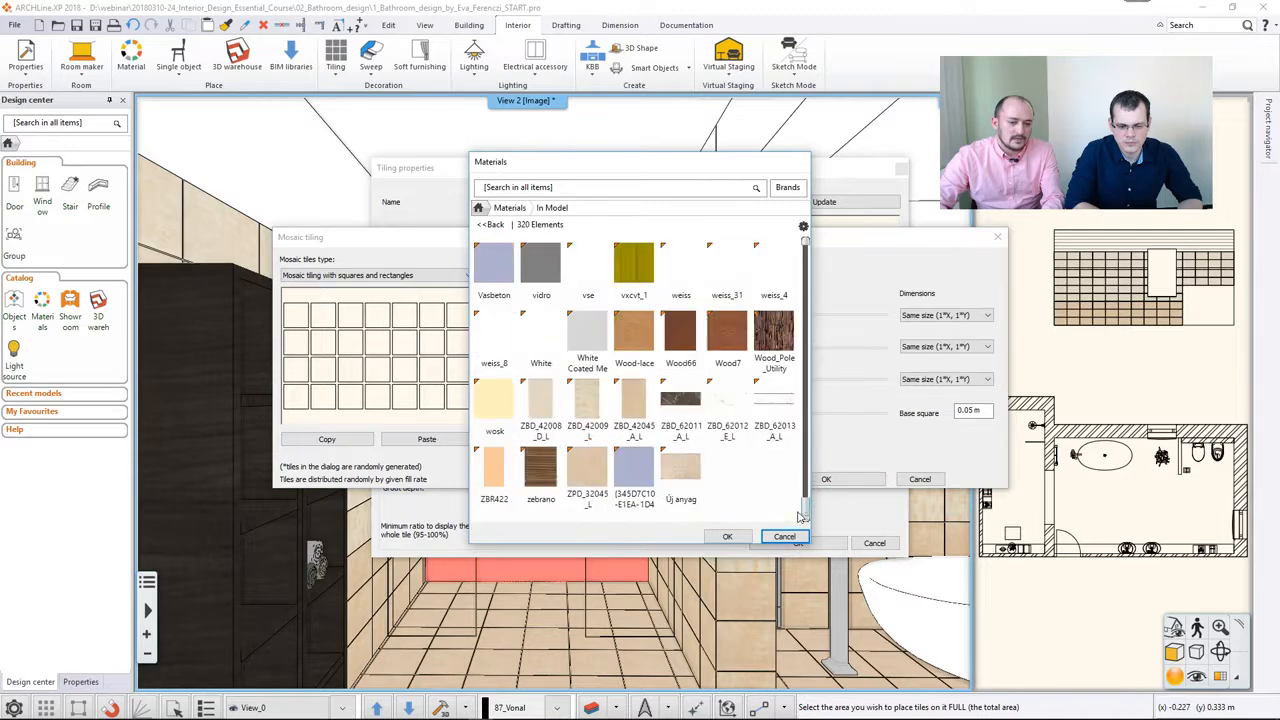
left_click(587, 405)
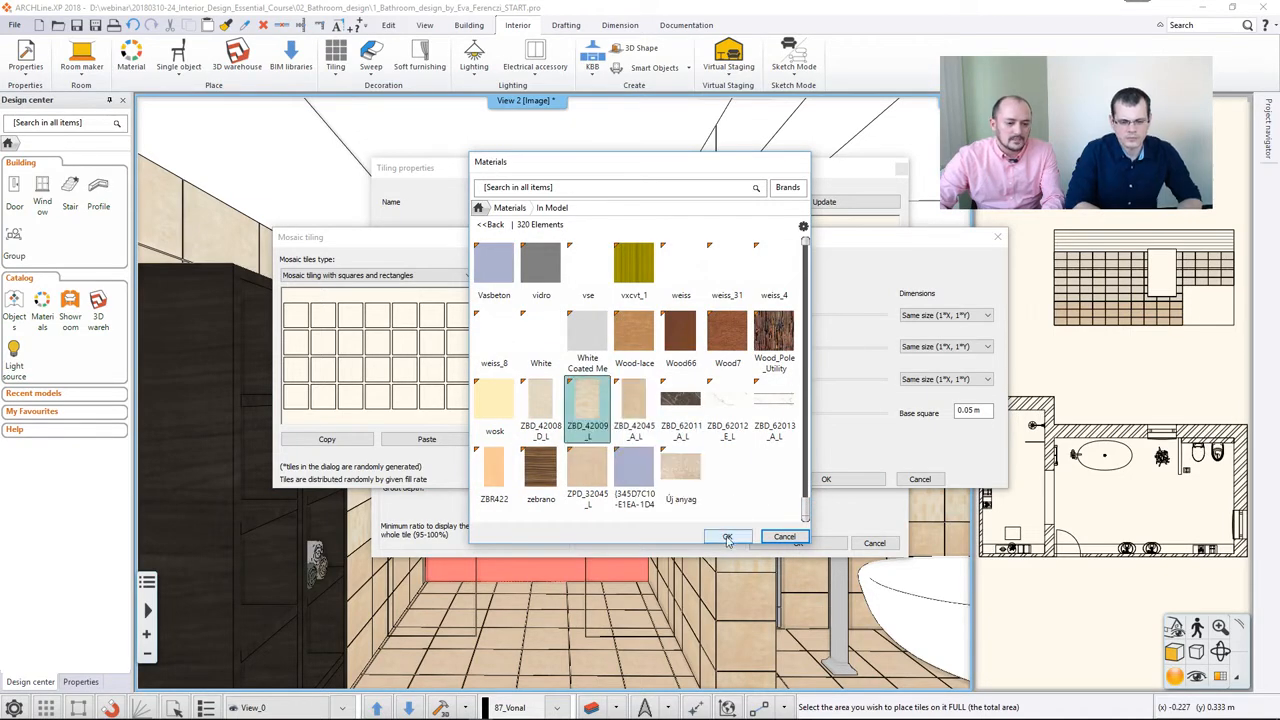
left_click(727, 537)
Replace the third mosaic tile material, Prefab concrete, with Tile_blocks-003 from the in-model materials
left_click(554, 379)
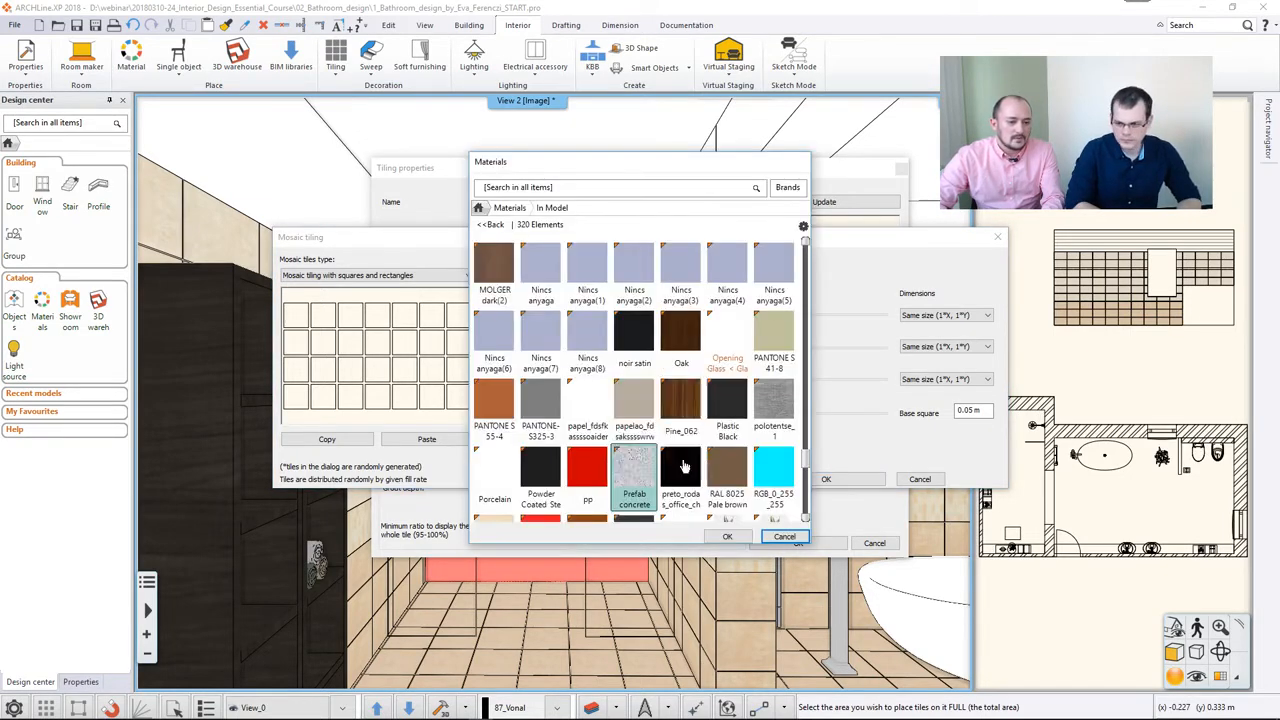
scroll(668, 425, "up", 10)
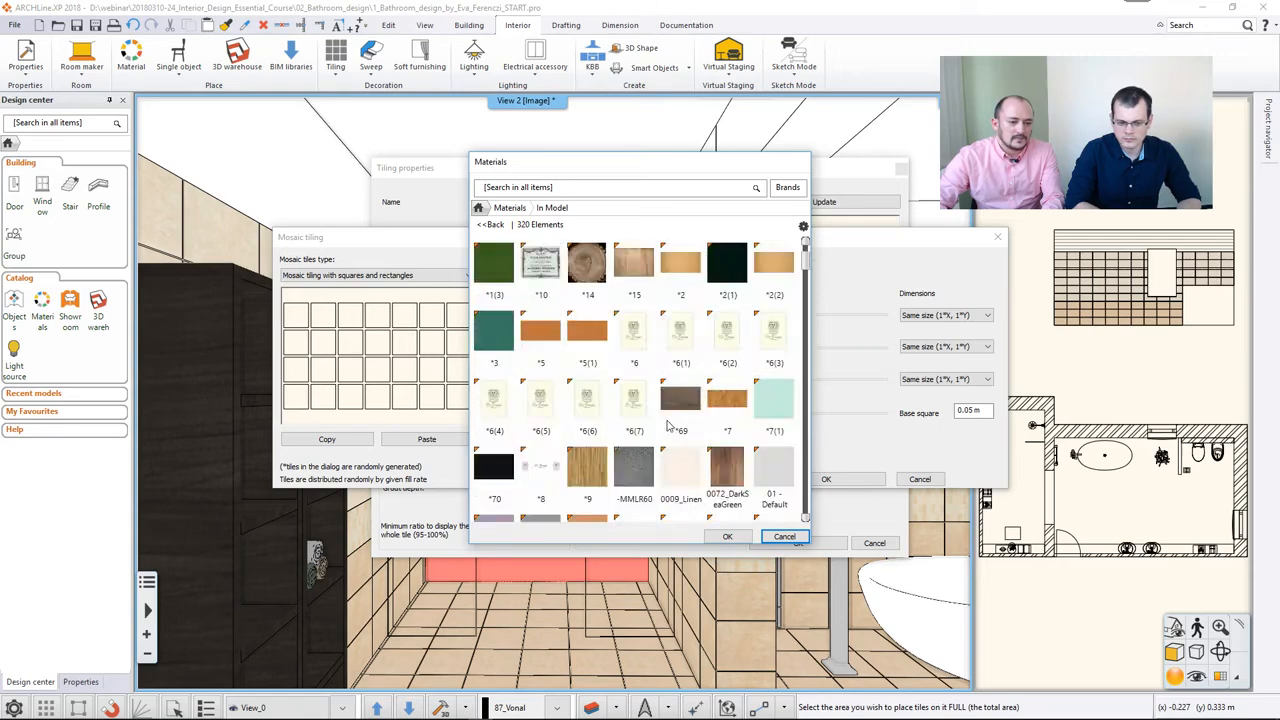
scroll(668, 425, "down", 10)
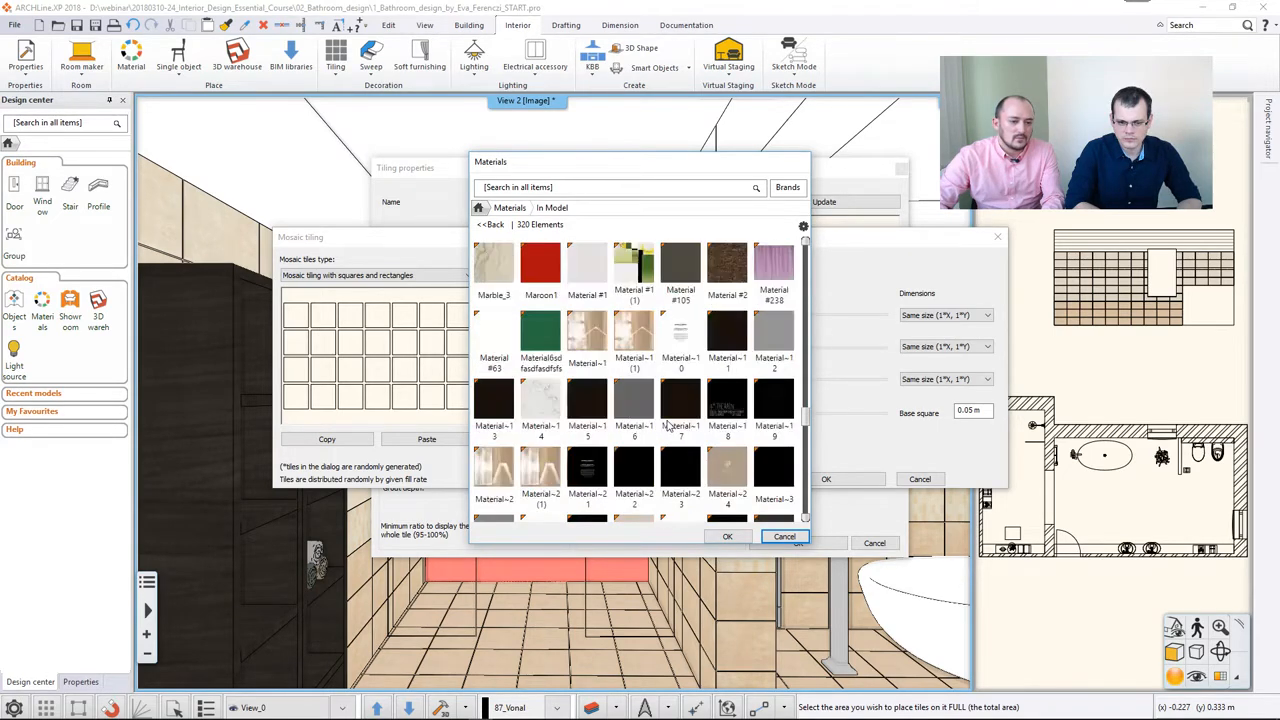
scroll(668, 425, "down", 10)
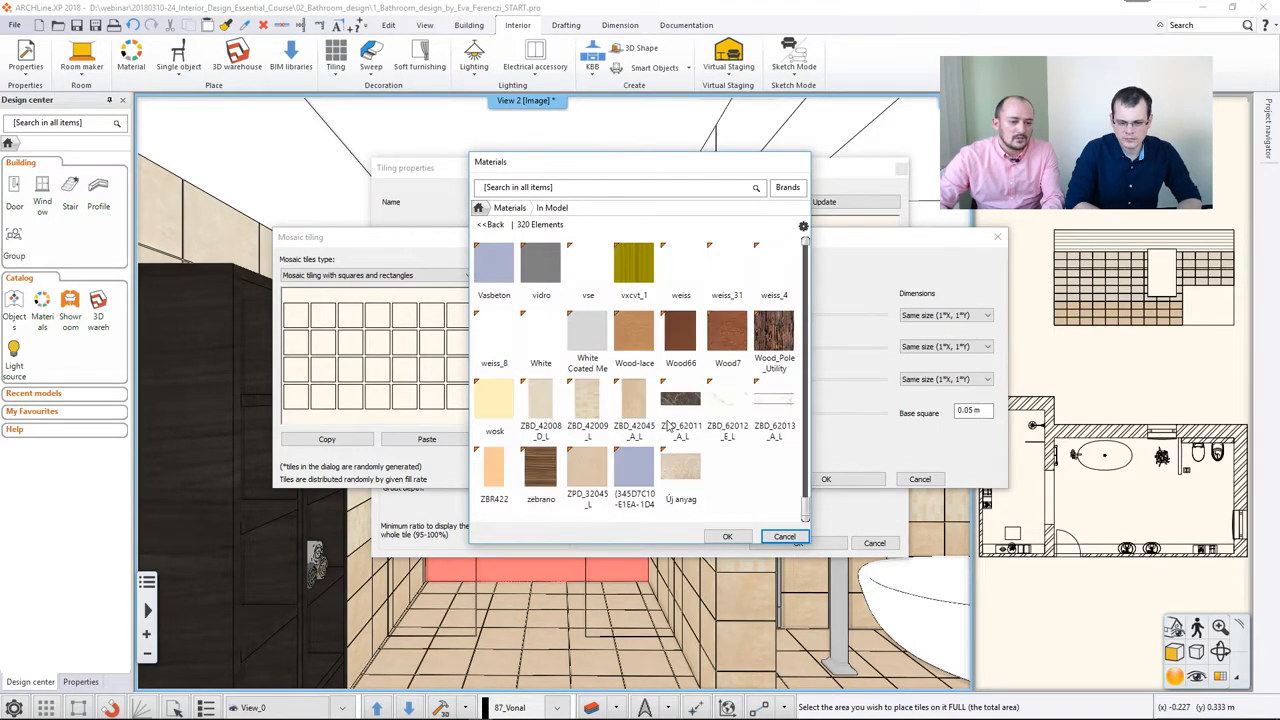
scroll(668, 425, "up", 3)
left_click(508, 413)
left_click(727, 536)
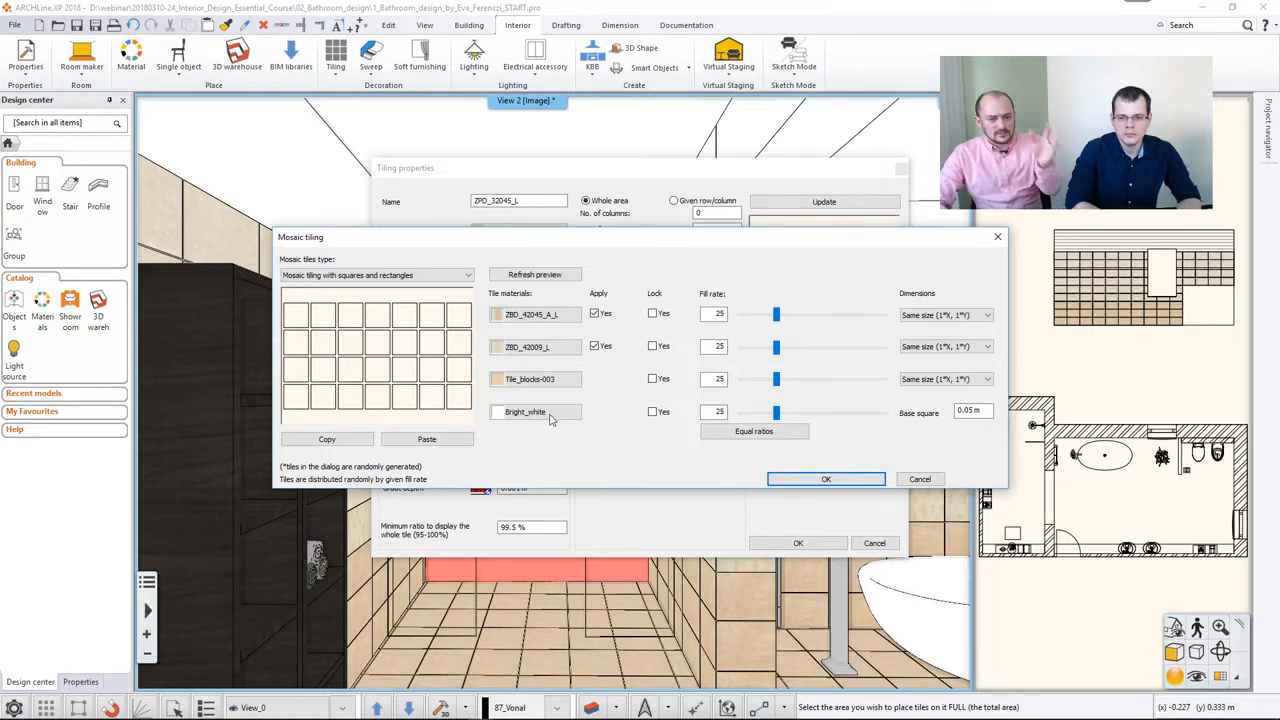
Search the material library for "white", set the fourth mosaic tile material to White, and apply the mosaic tiling to the wall
left_click(548, 414)
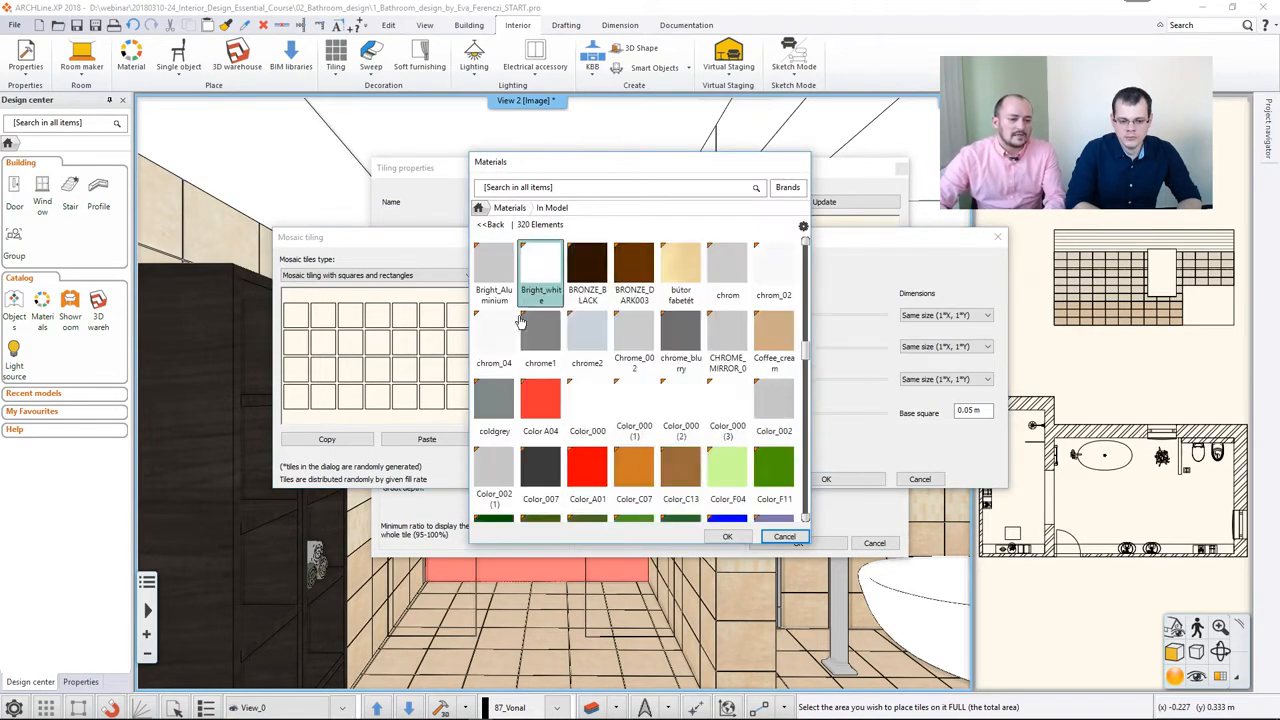
left_click(512, 207)
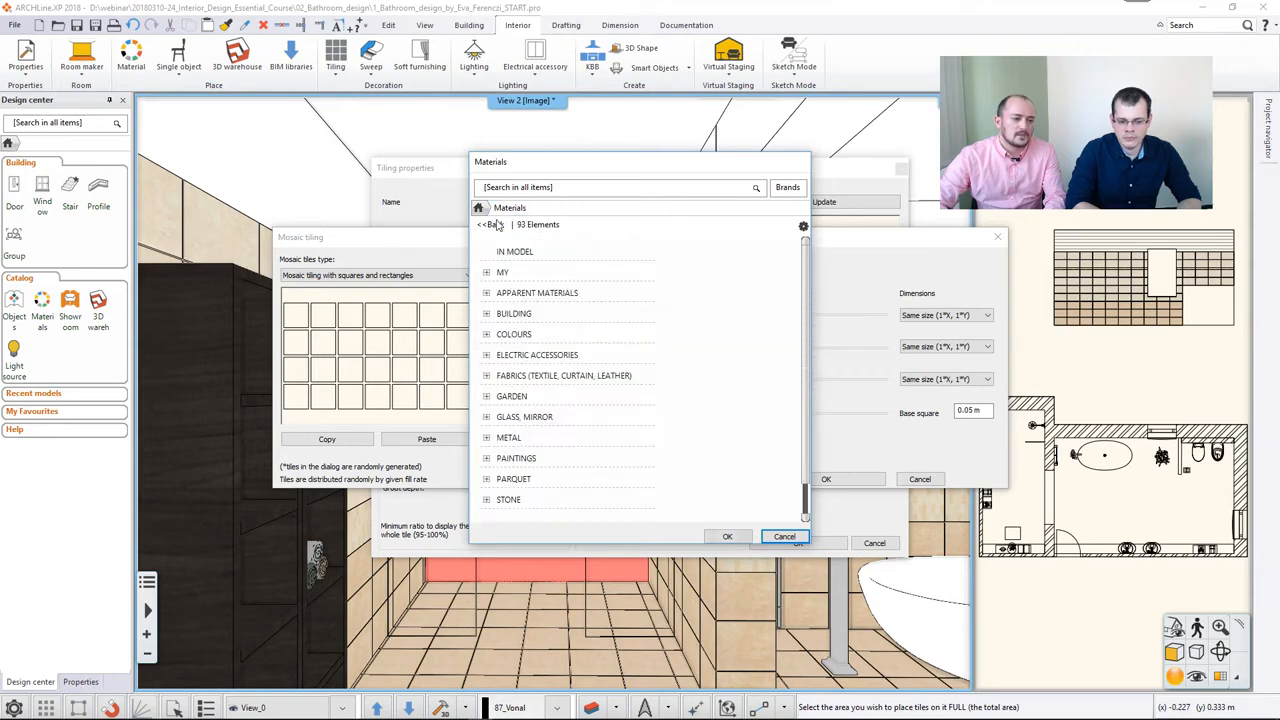
left_click(525, 190)
type("white")
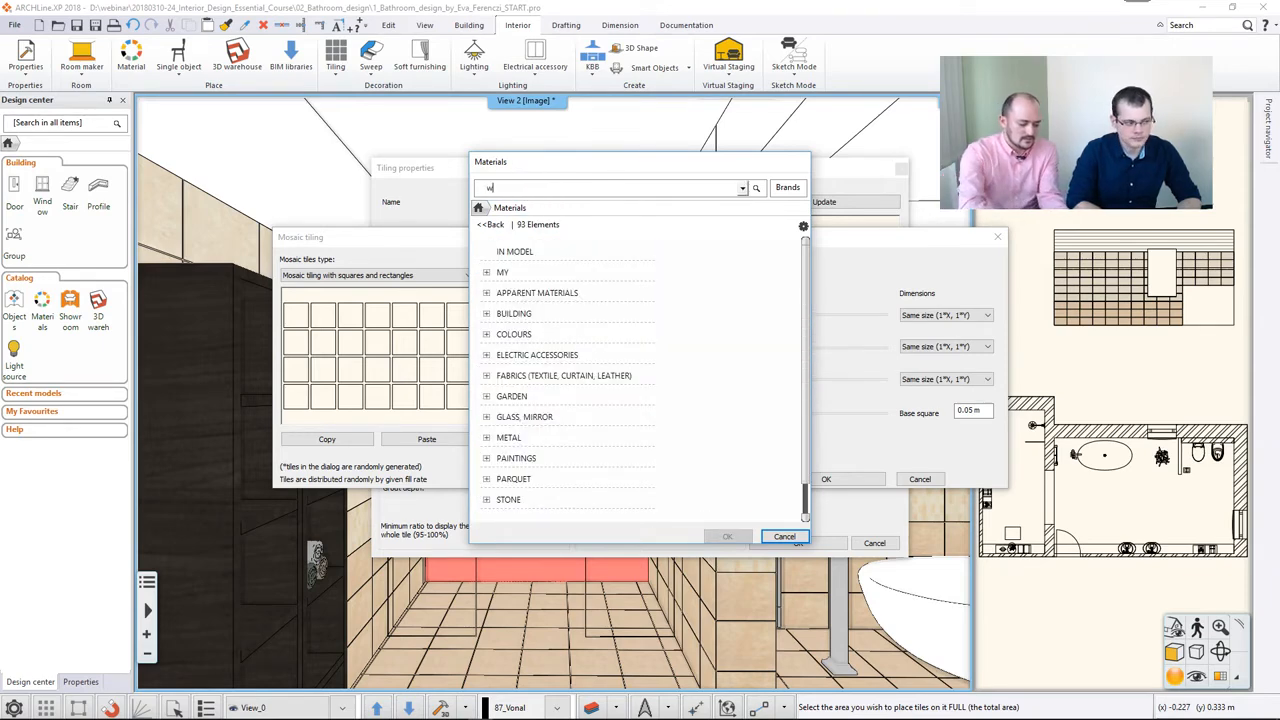
key("Return")
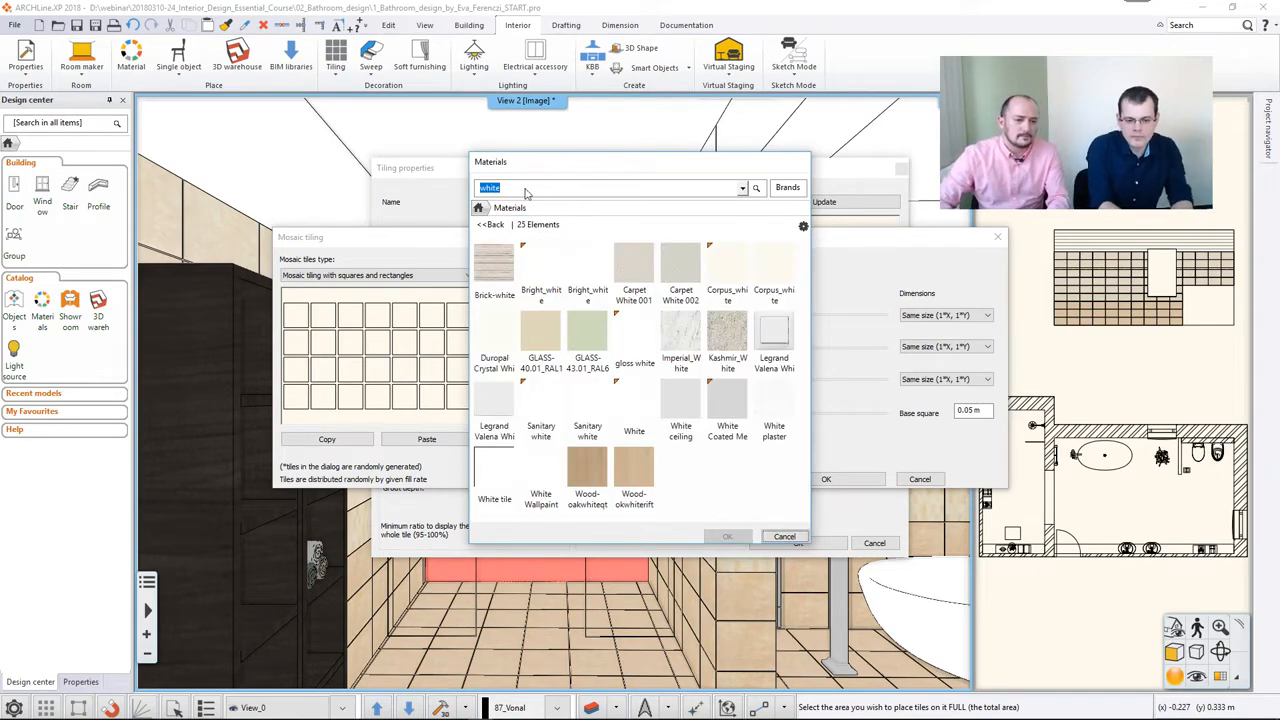
left_click(634, 420)
left_click(727, 536)
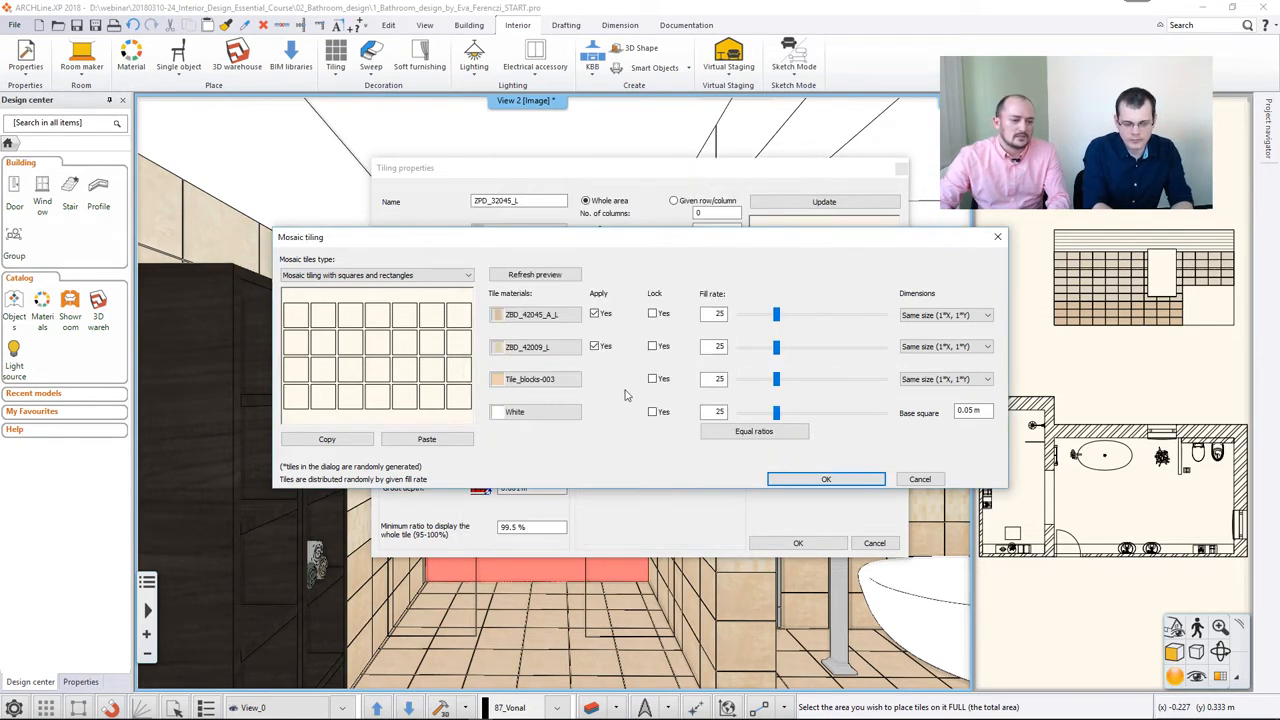
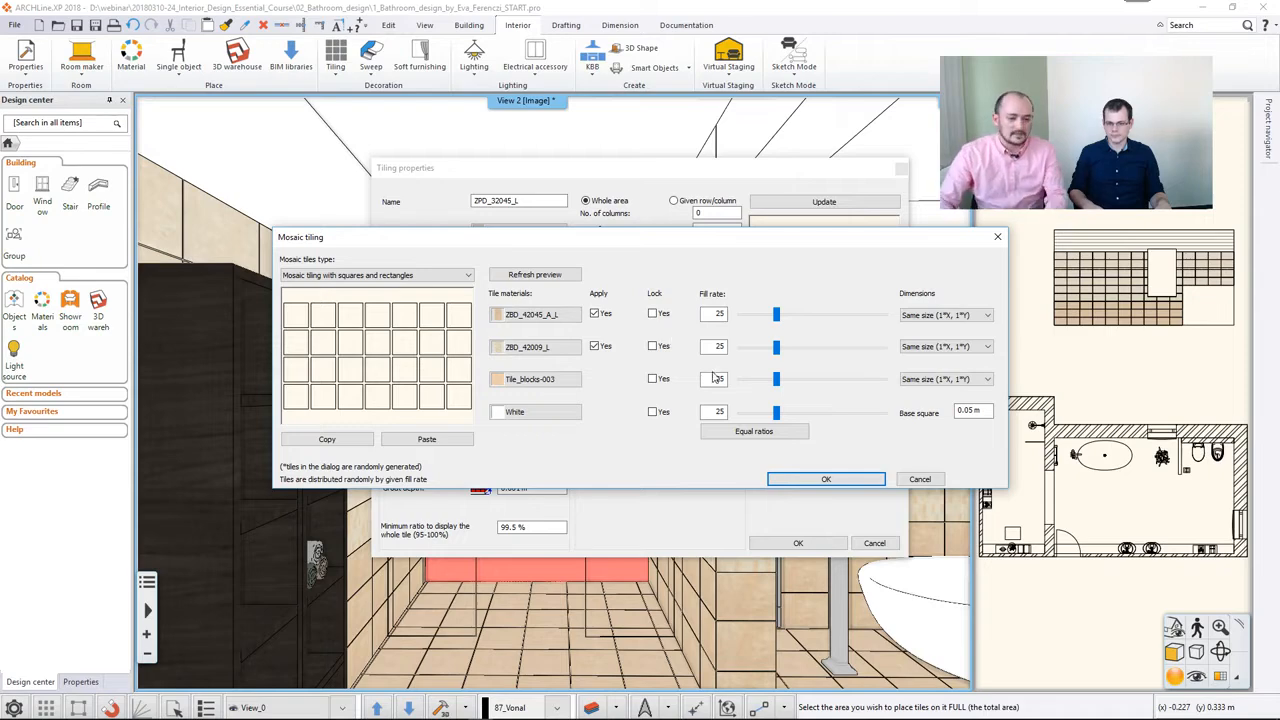
left_click(789, 479)
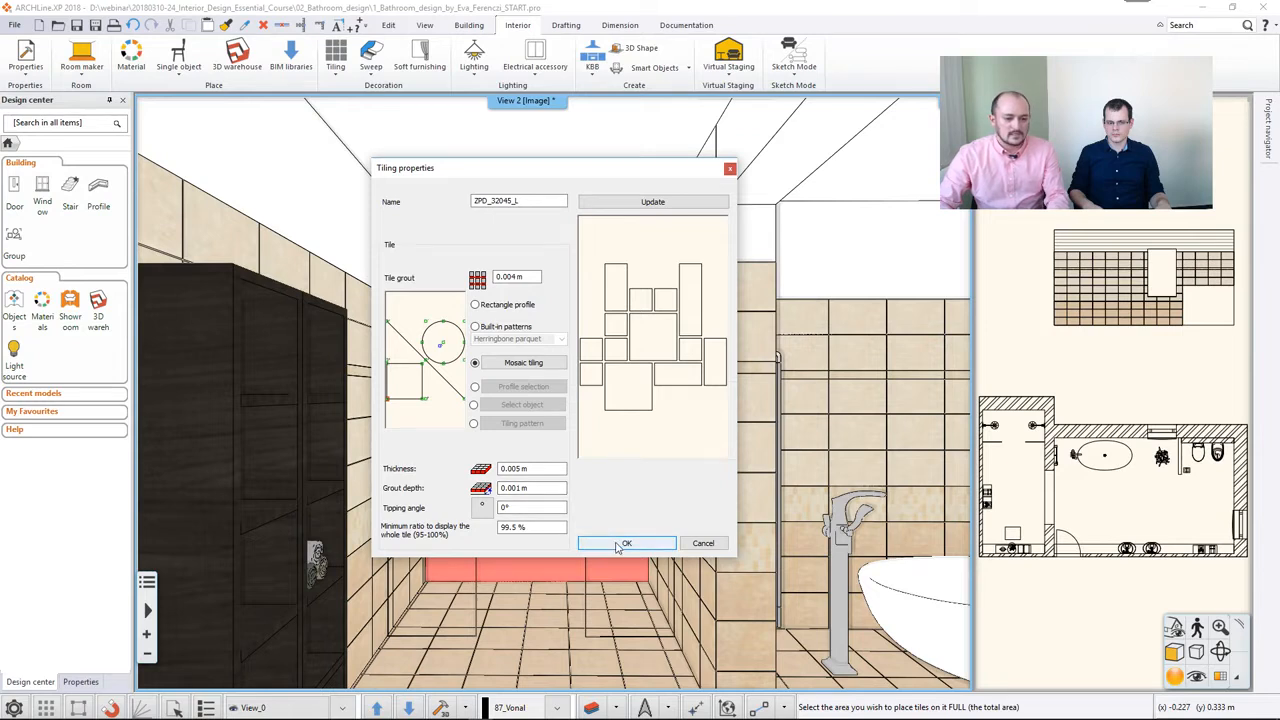
left_click(621, 544)
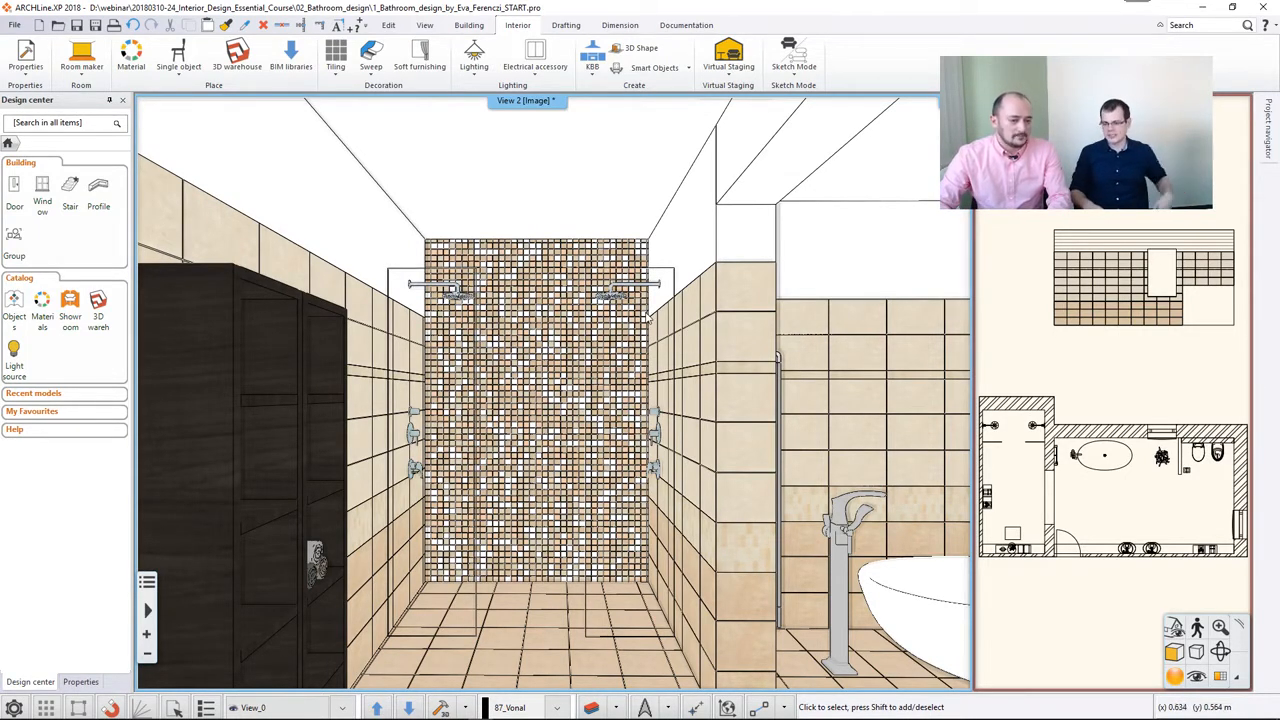
Edit the mosaic's background area by offsetting its upper edge down about 0.69 m to the top of the adjacent wall's tiling, and leave tile editing
right_click(513, 303)
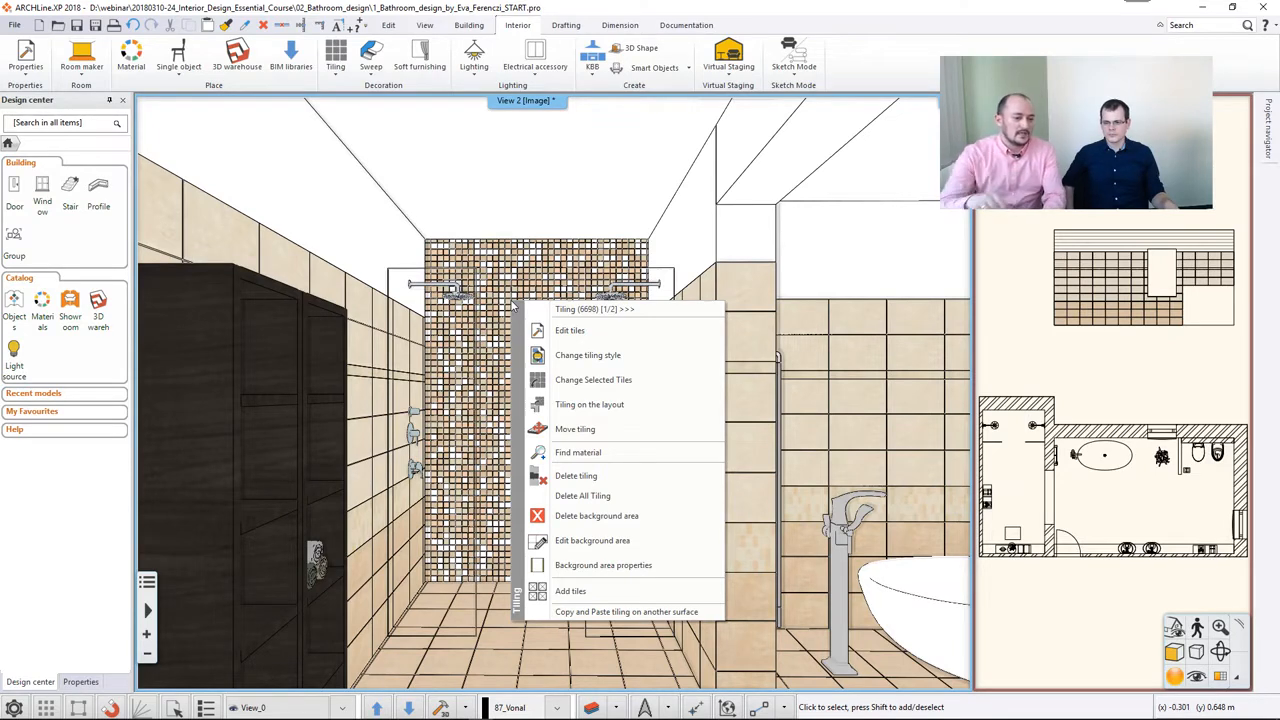
left_click(615, 543)
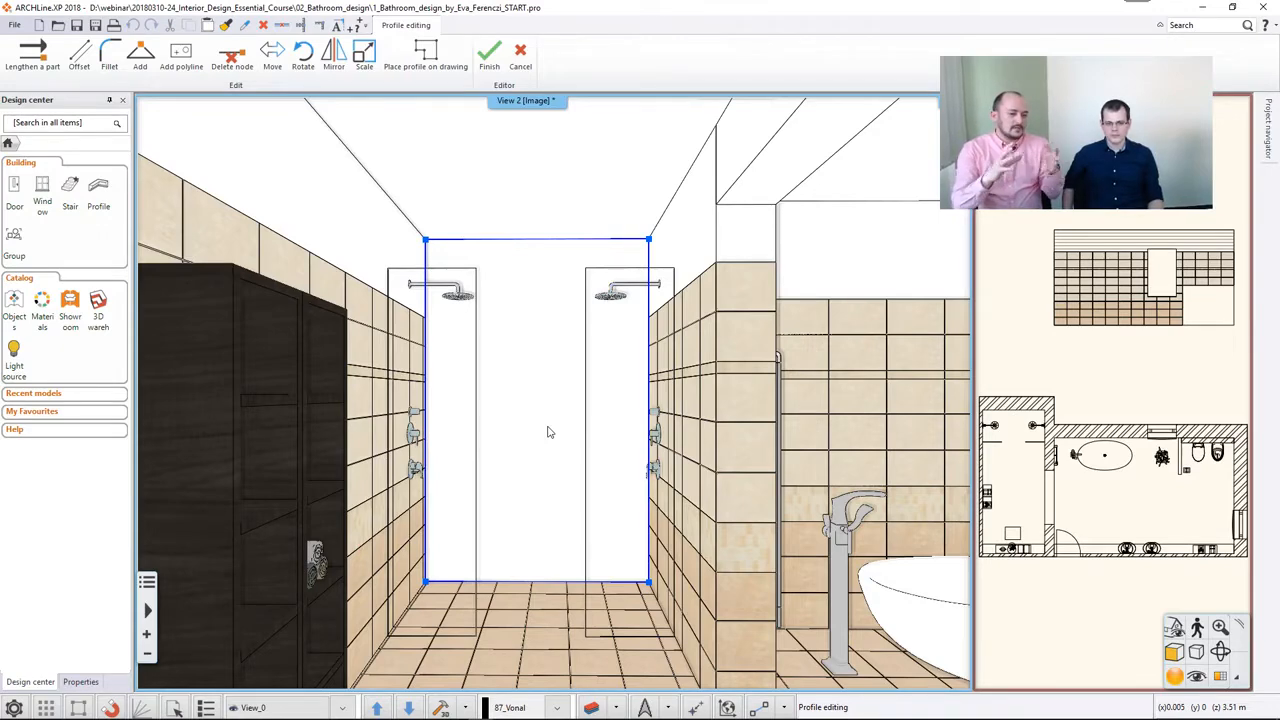
scroll(551, 432, "up", 1)
scroll(552, 431, "down", 1)
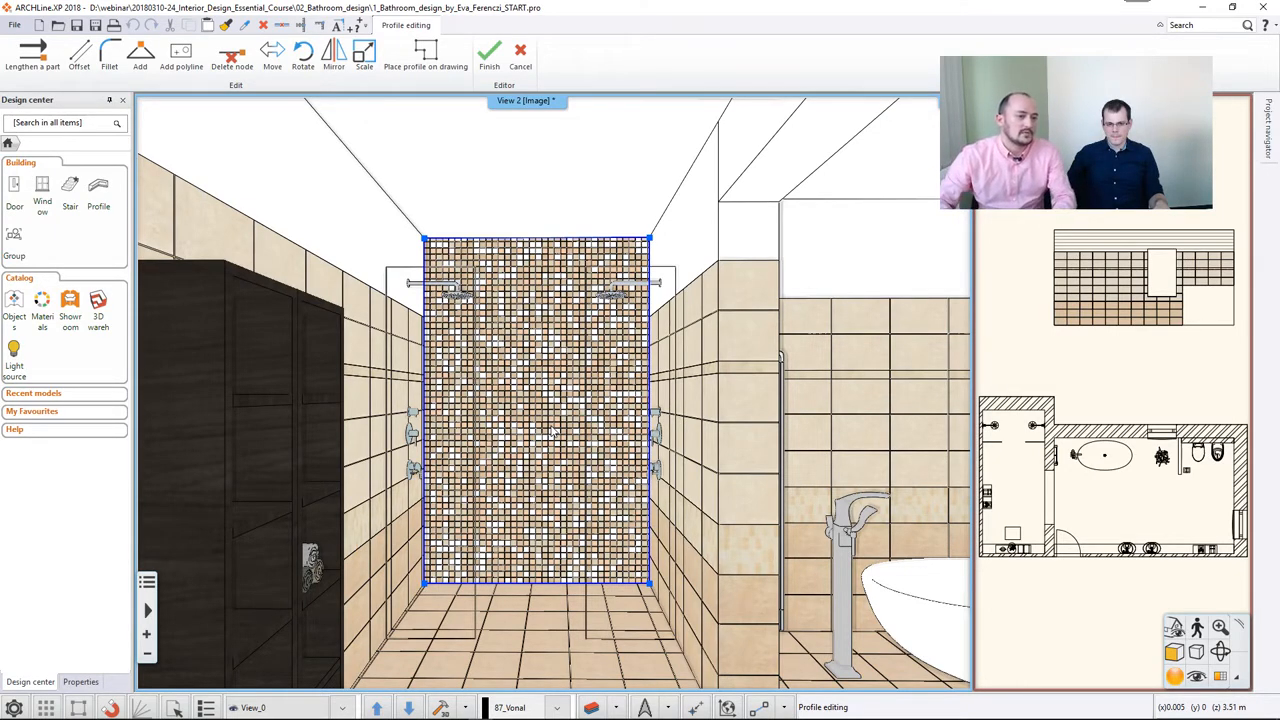
right_click(545, 238)
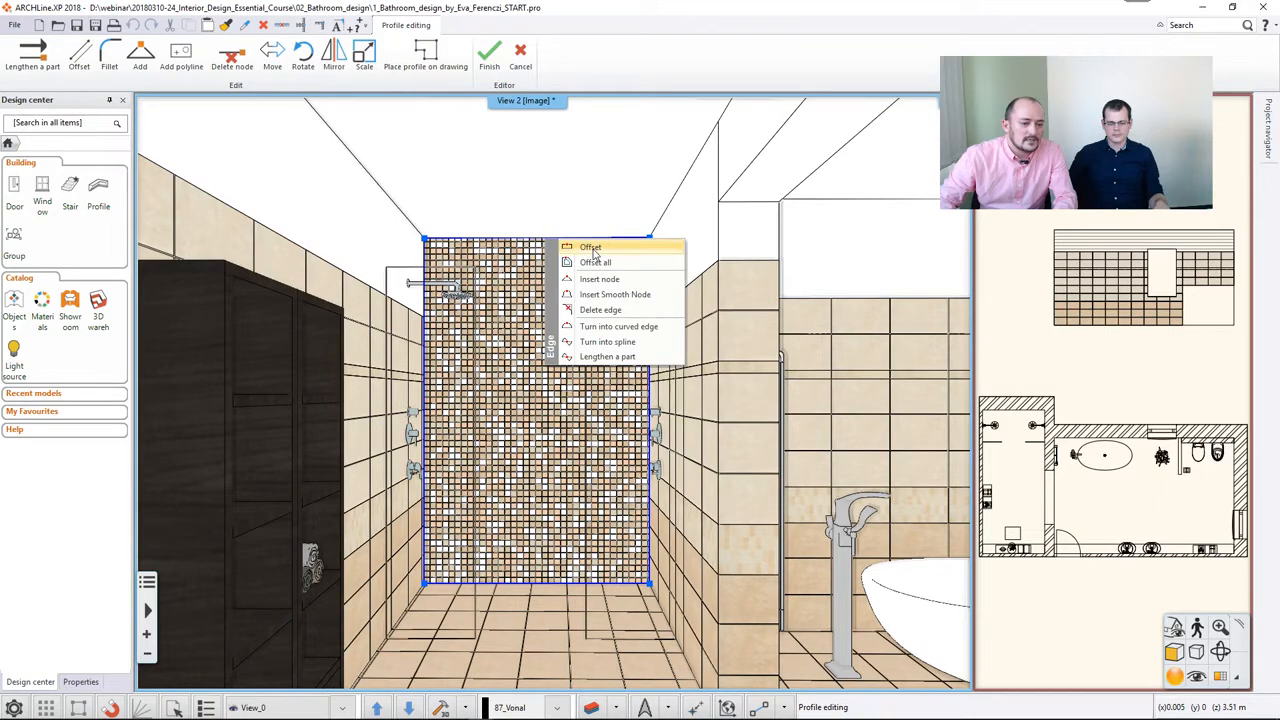
left_click(592, 248)
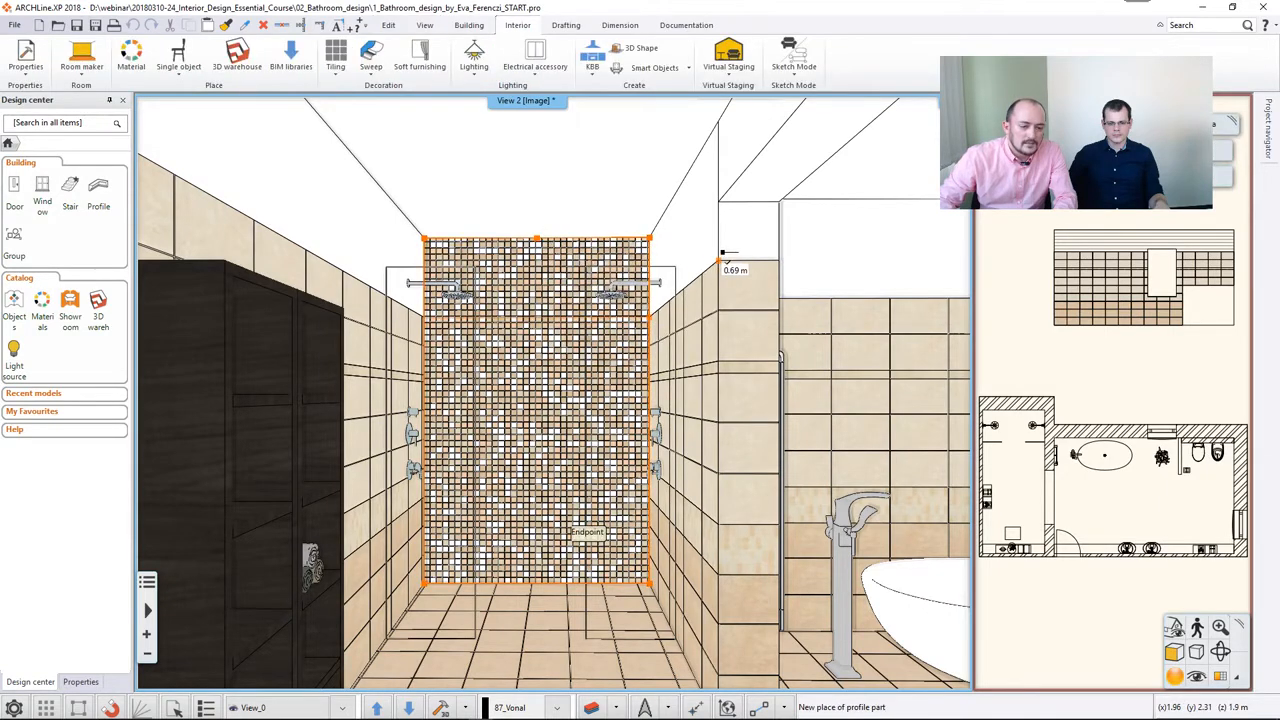
left_click(723, 254)
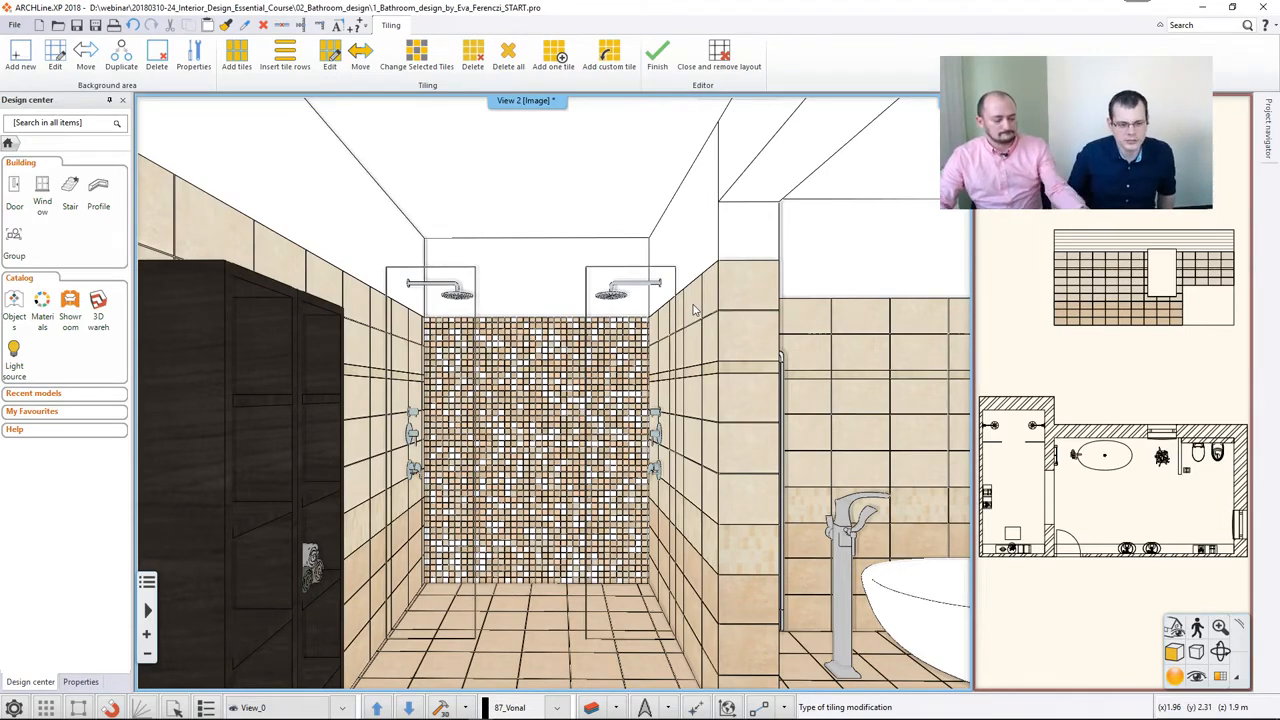
key("Escape")
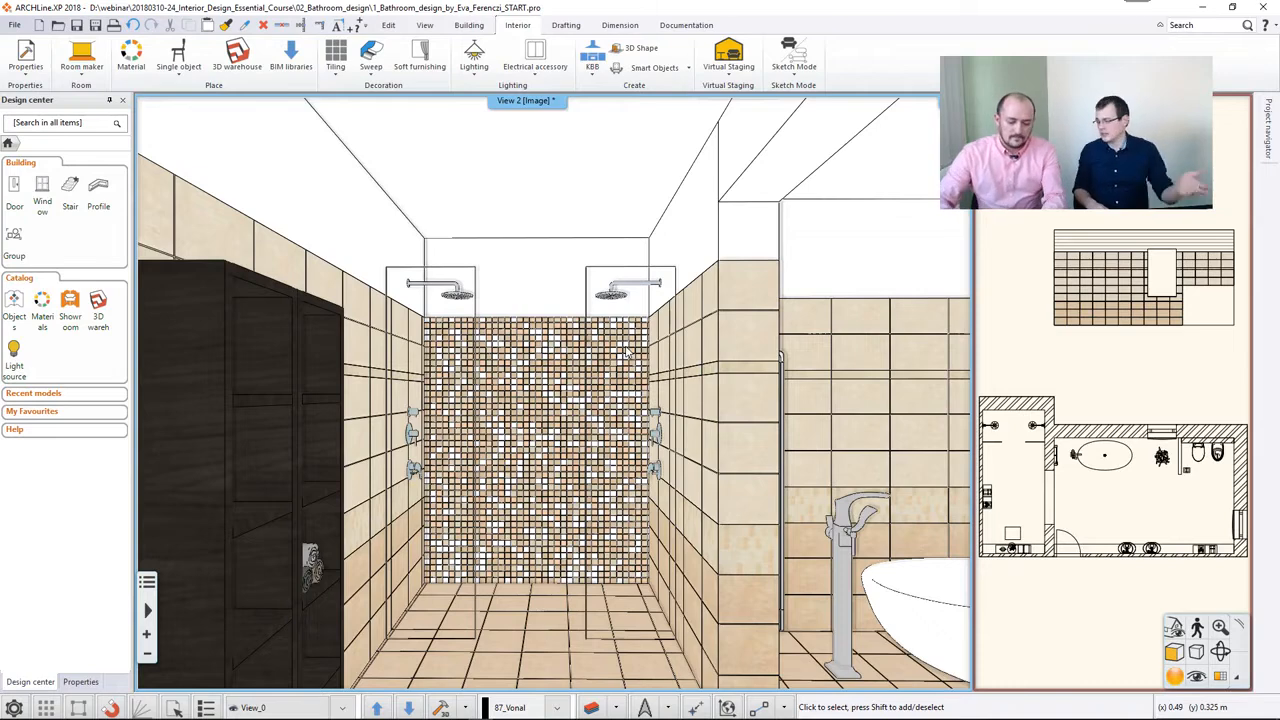
Swap the views so the ground floor plan fills the main window, with the full plan and wall layout in sight
left_click(1059, 451)
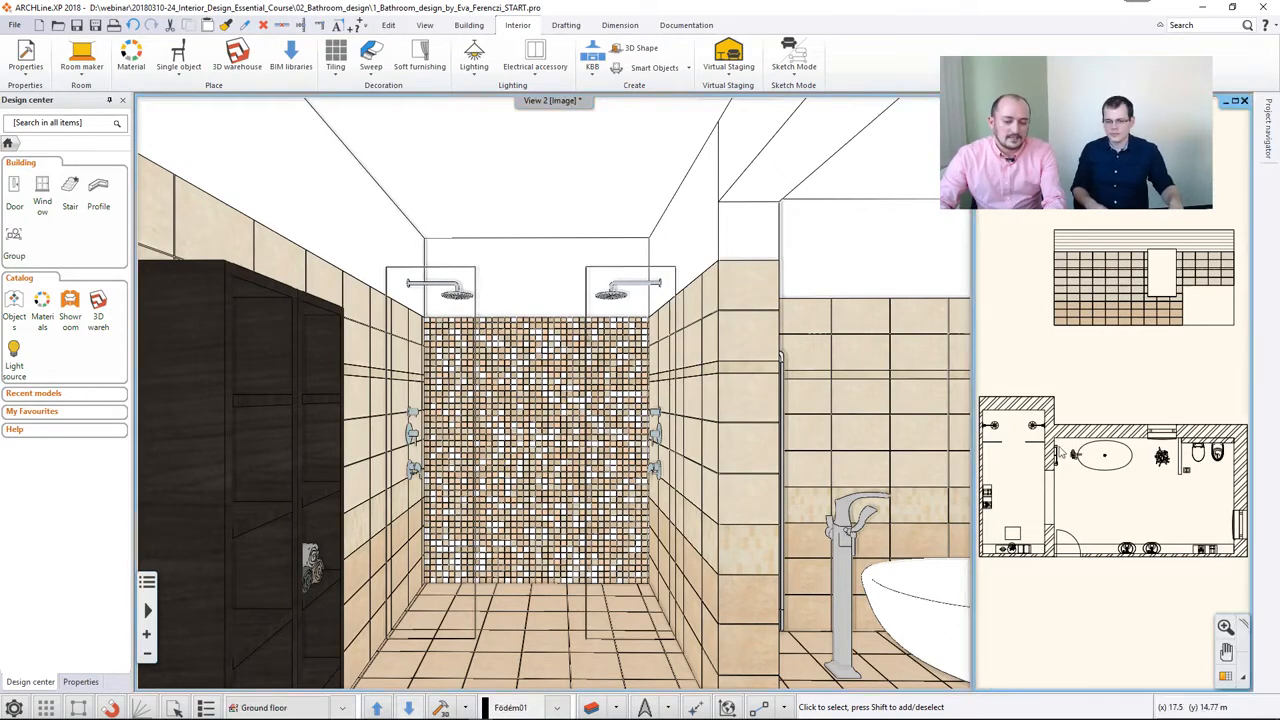
left_click(1226, 676)
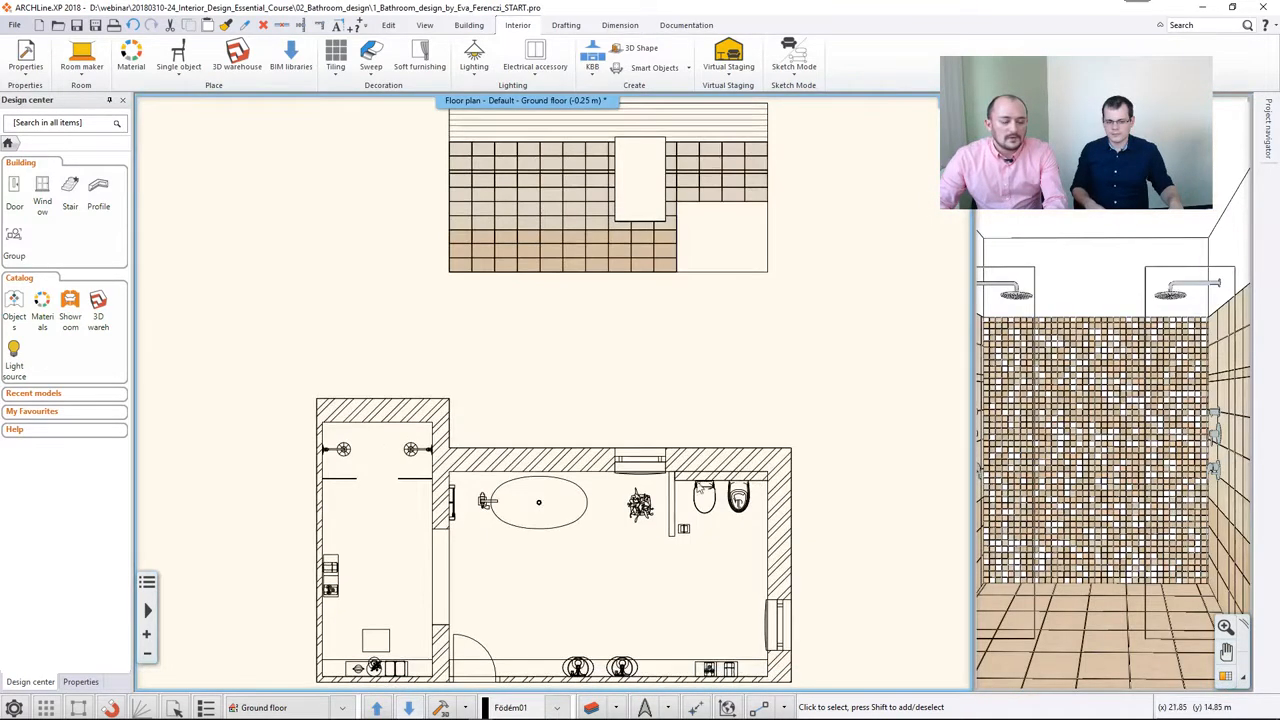
scroll(705, 487, "down", 1)
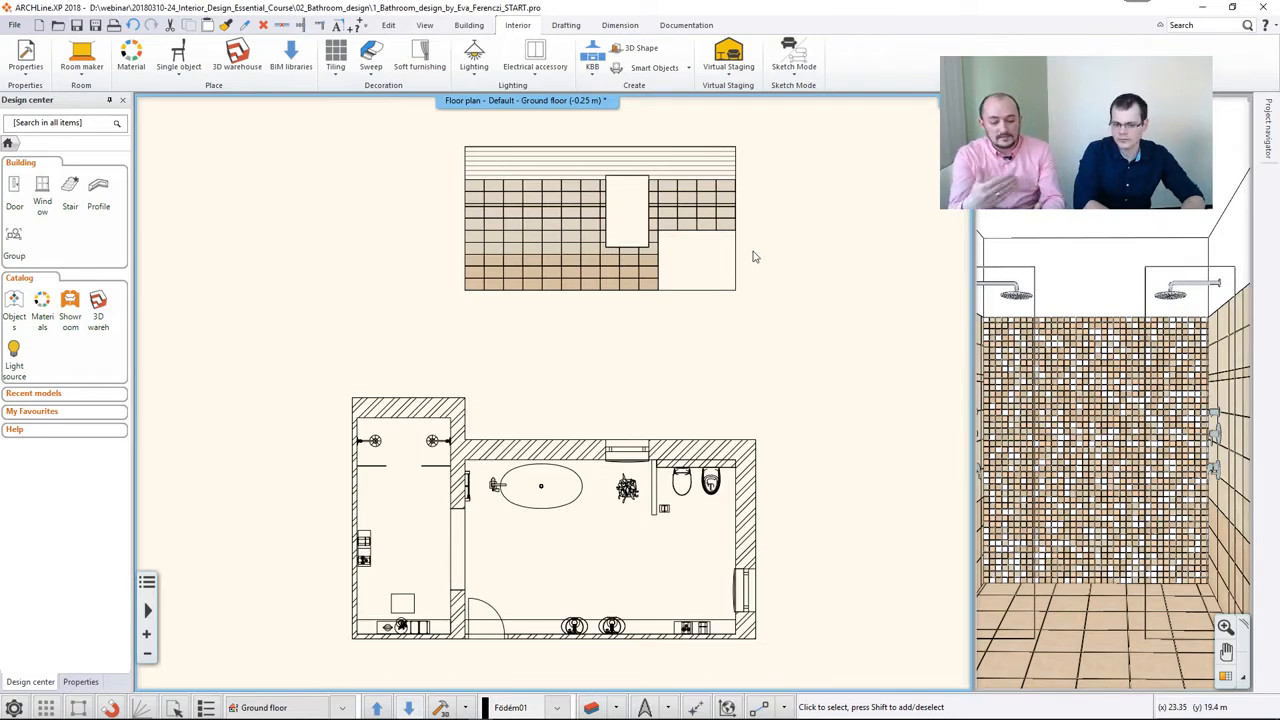
Apply tiling to the side of the wall behind the washbasins and place its layout below the floor plan
scroll(755, 257, "down", 1)
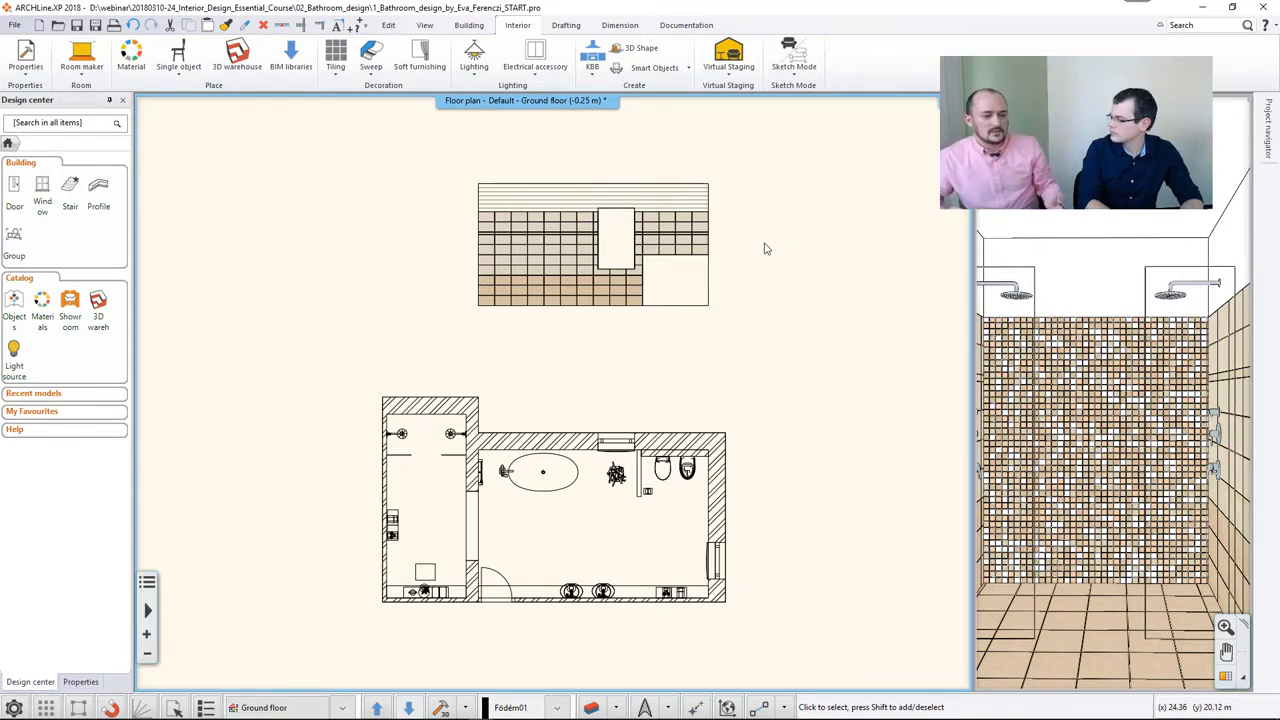
scroll(555, 601, "up", 6)
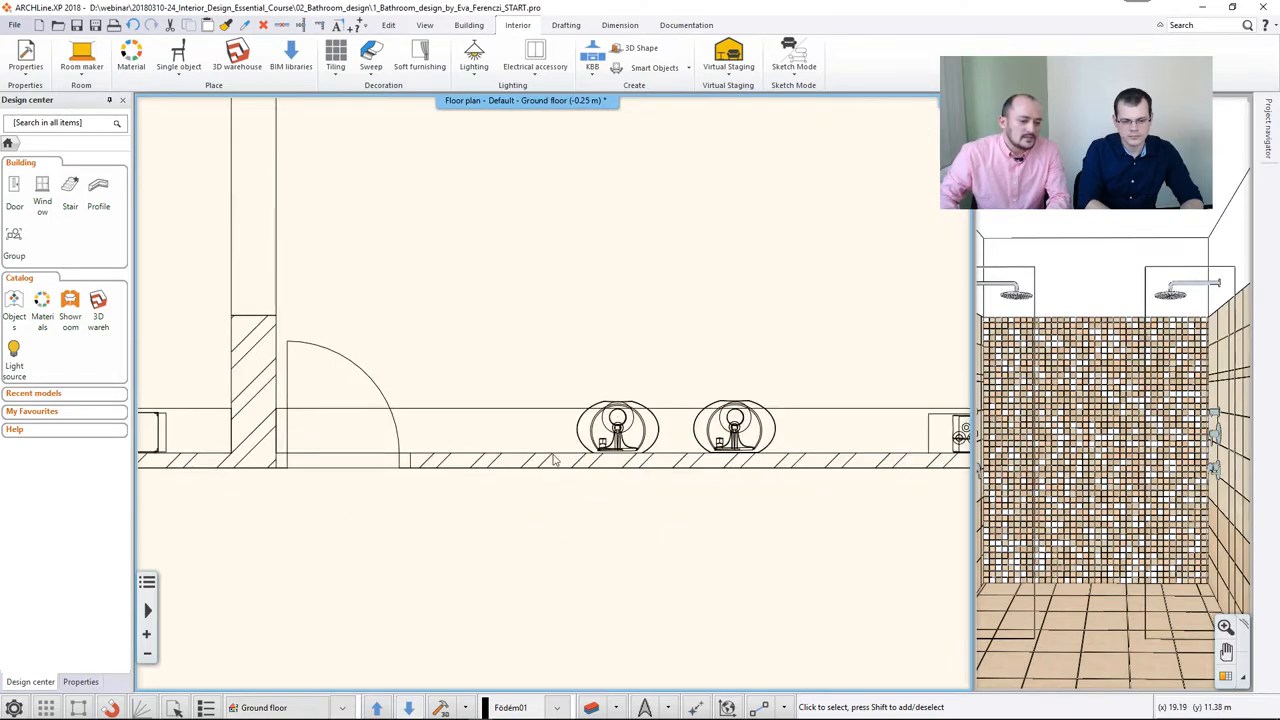
left_click(549, 461)
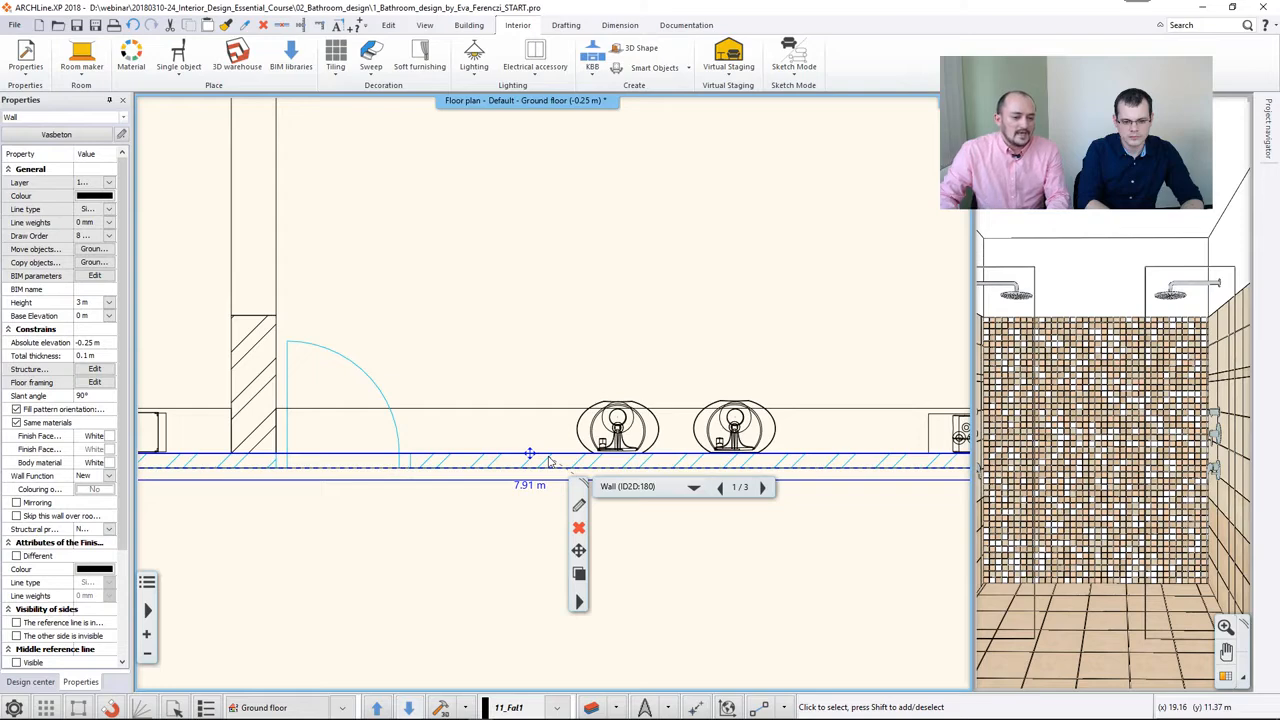
key("Escape")
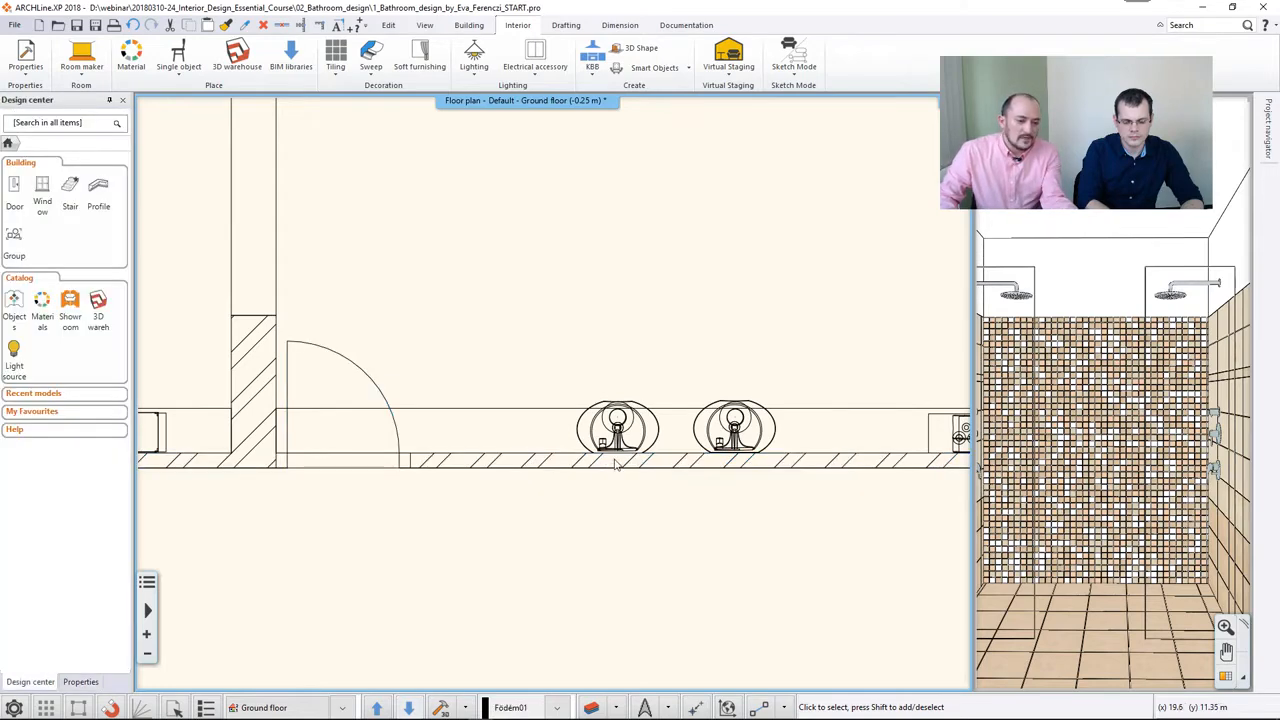
left_click(610, 460)
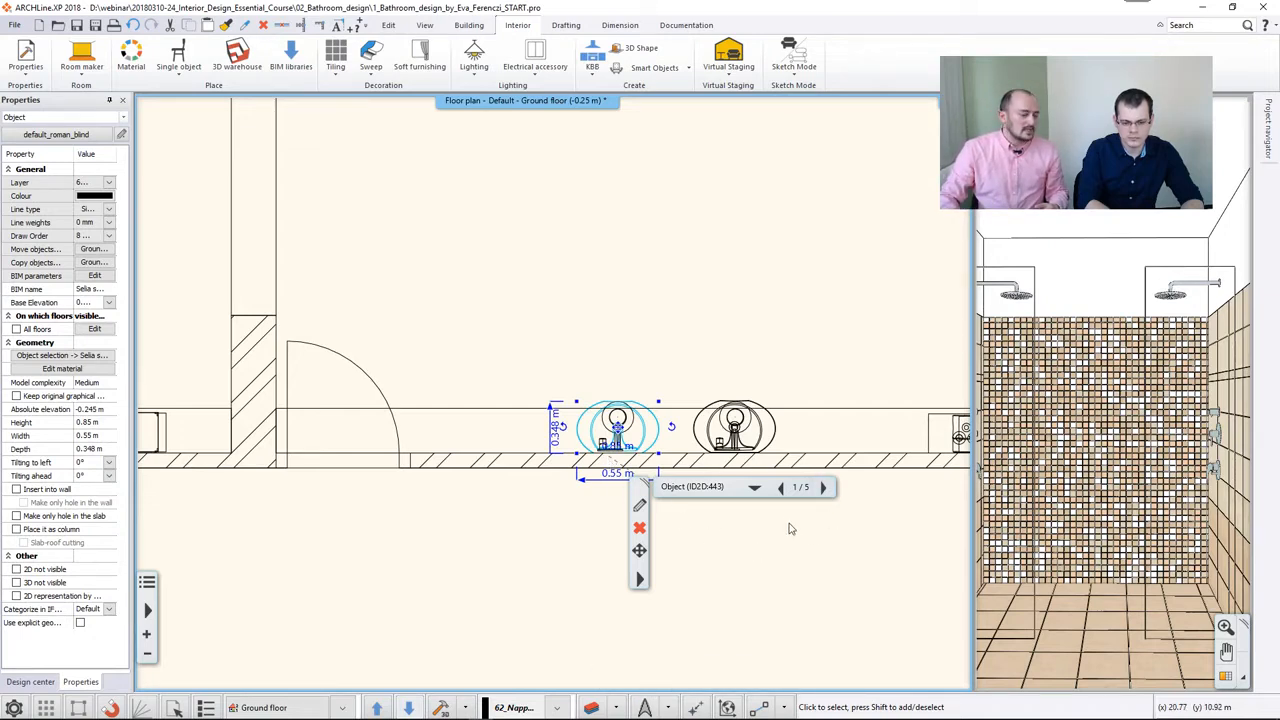
left_click(756, 488)
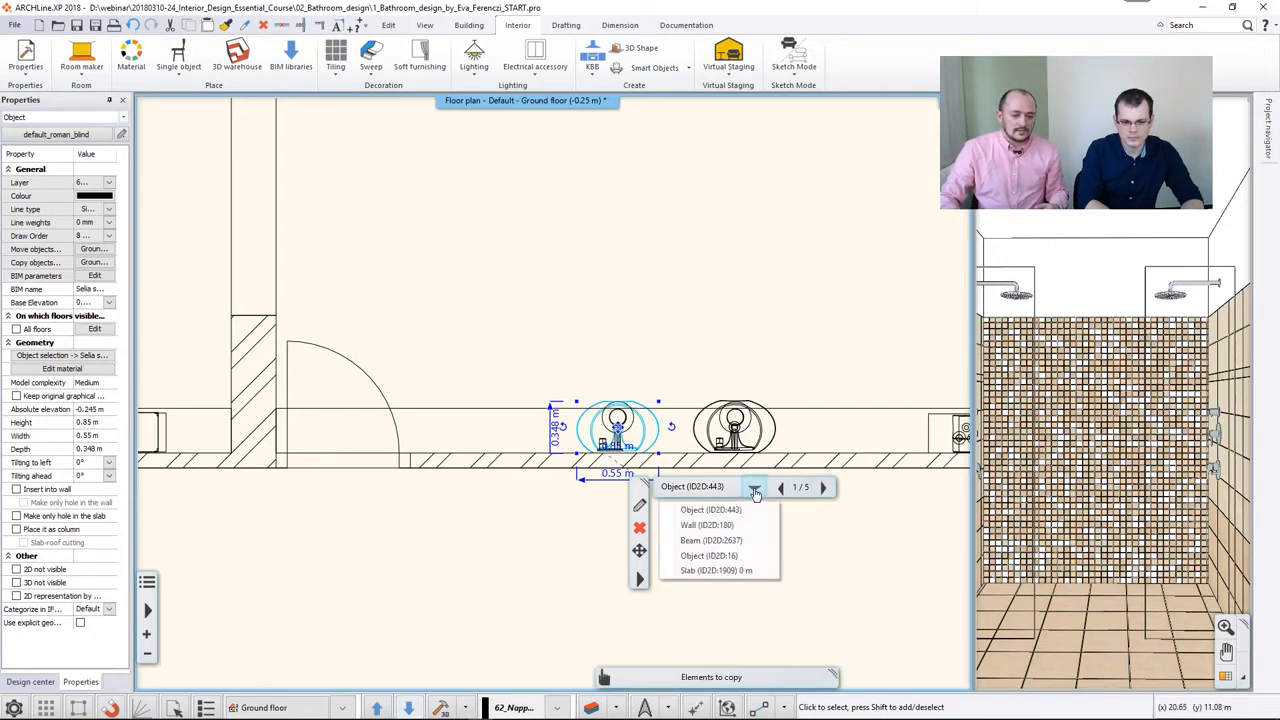
left_click(708, 525)
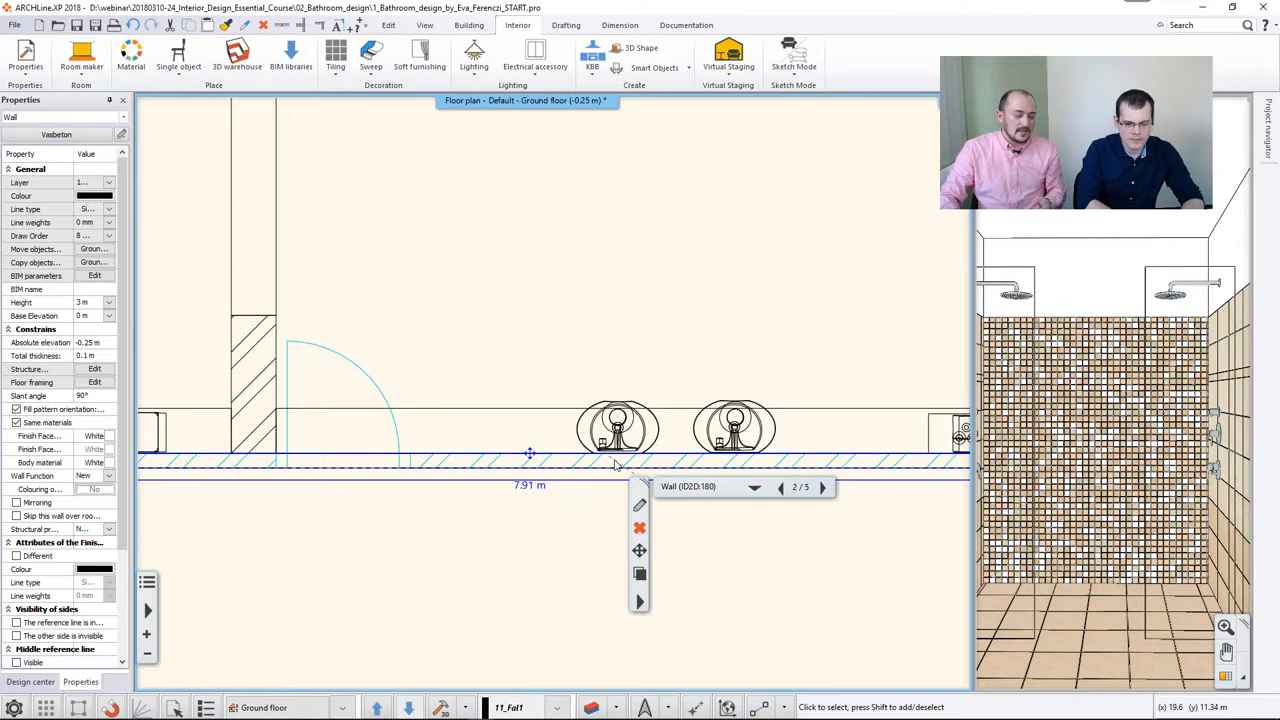
left_click(640, 604)
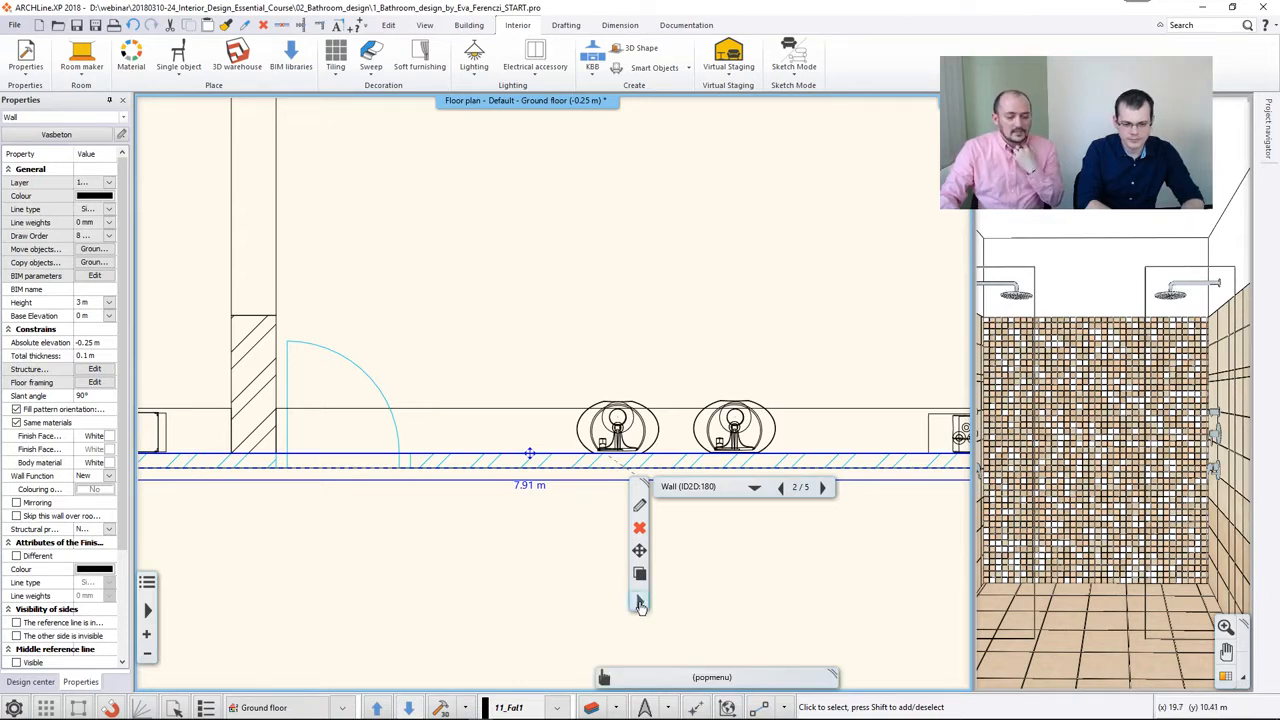
left_click(640, 604)
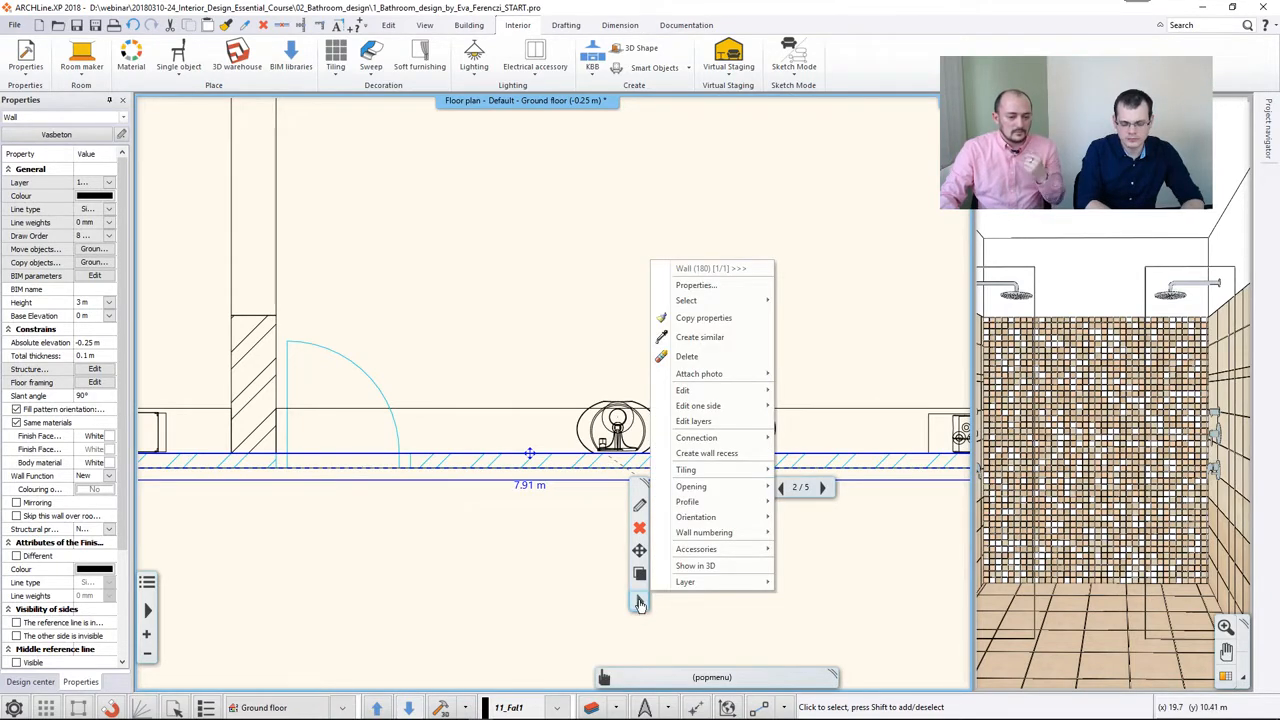
mouse_move(718, 472)
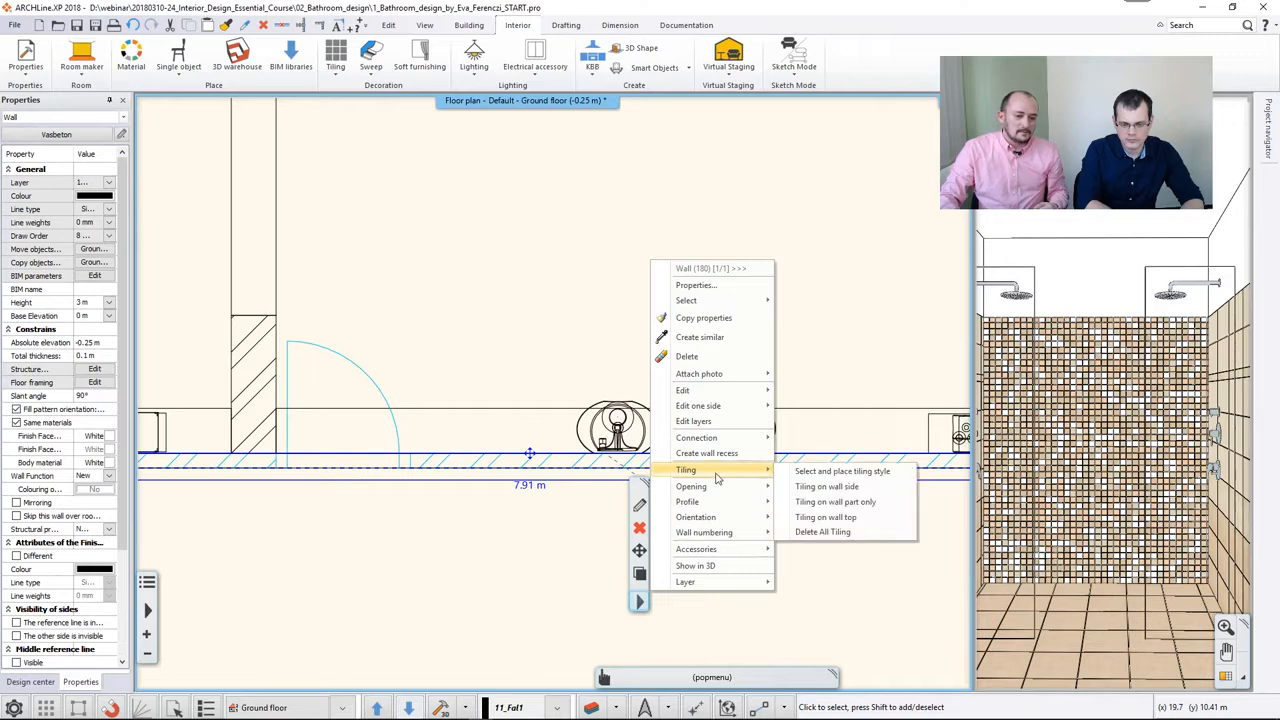
left_click(806, 489)
scroll(557, 571, "down", 5)
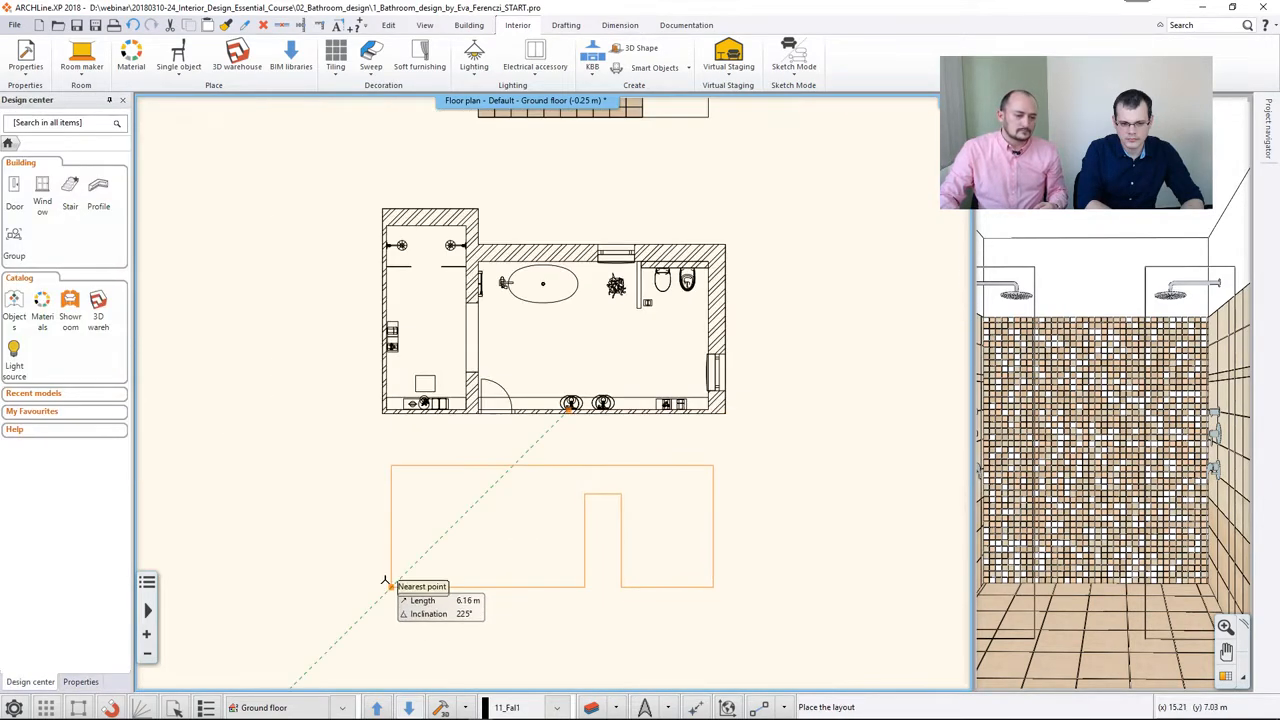
left_click(387, 589)
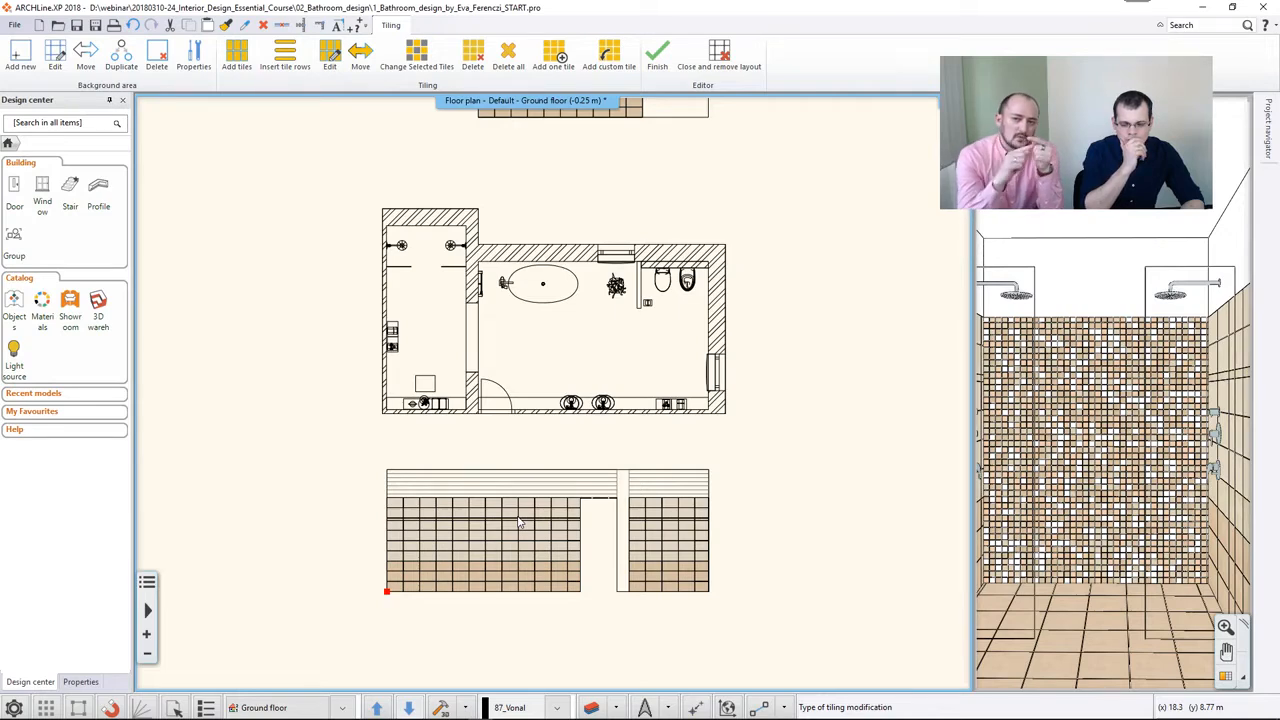
Add a rectangular White background area, five tiles wide and about 0.8 m high, within the new layout's wide tiled section, and finish tile editing
scroll(519, 521, "down", 1)
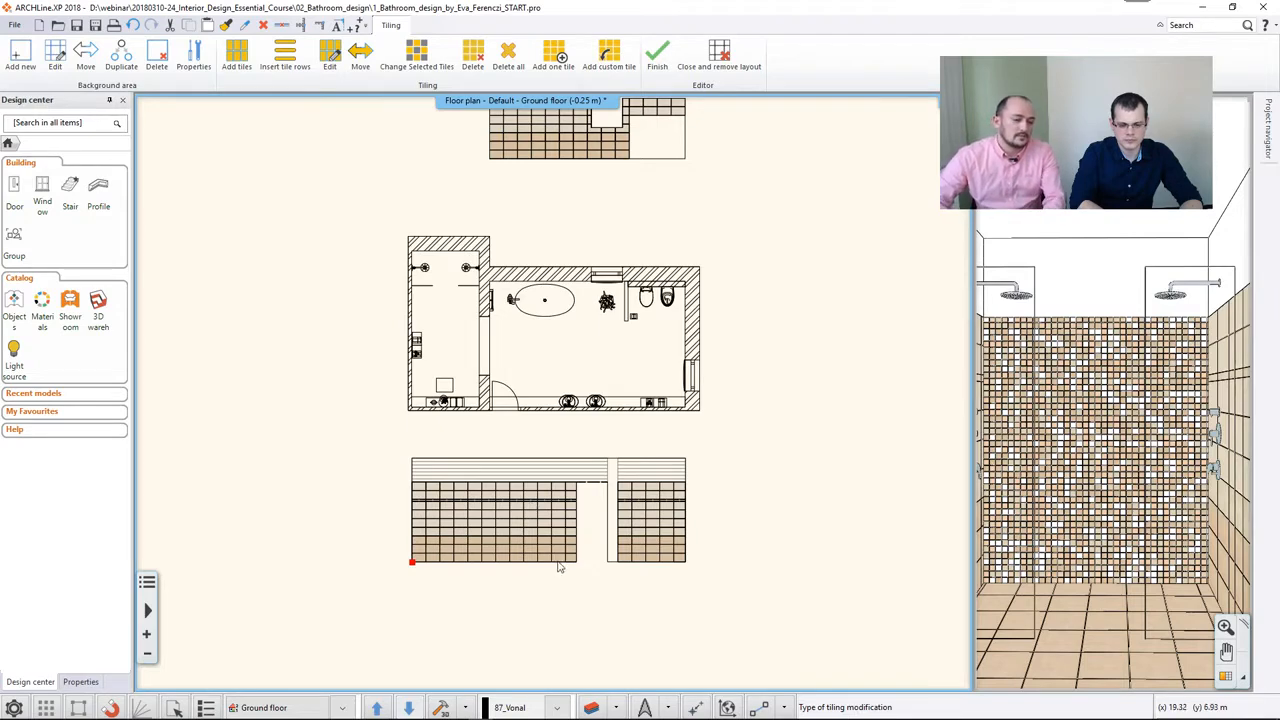
scroll(560, 520, "up", 2)
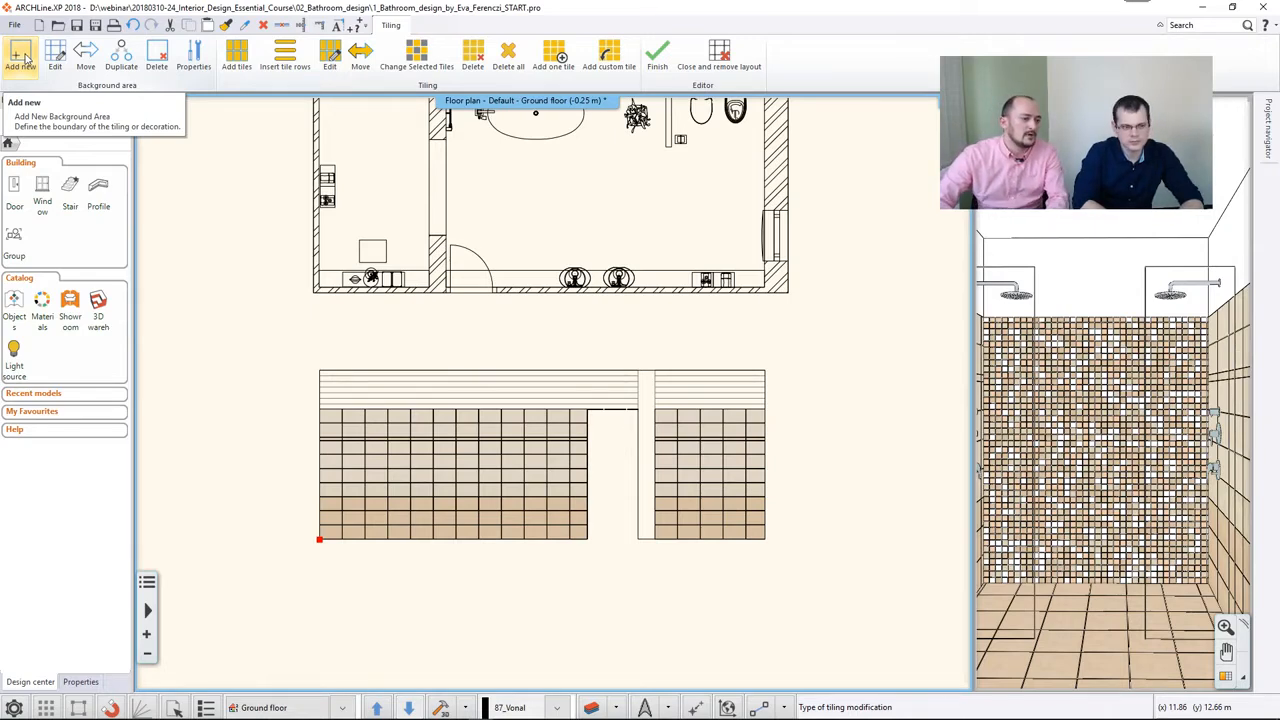
left_click(22, 60)
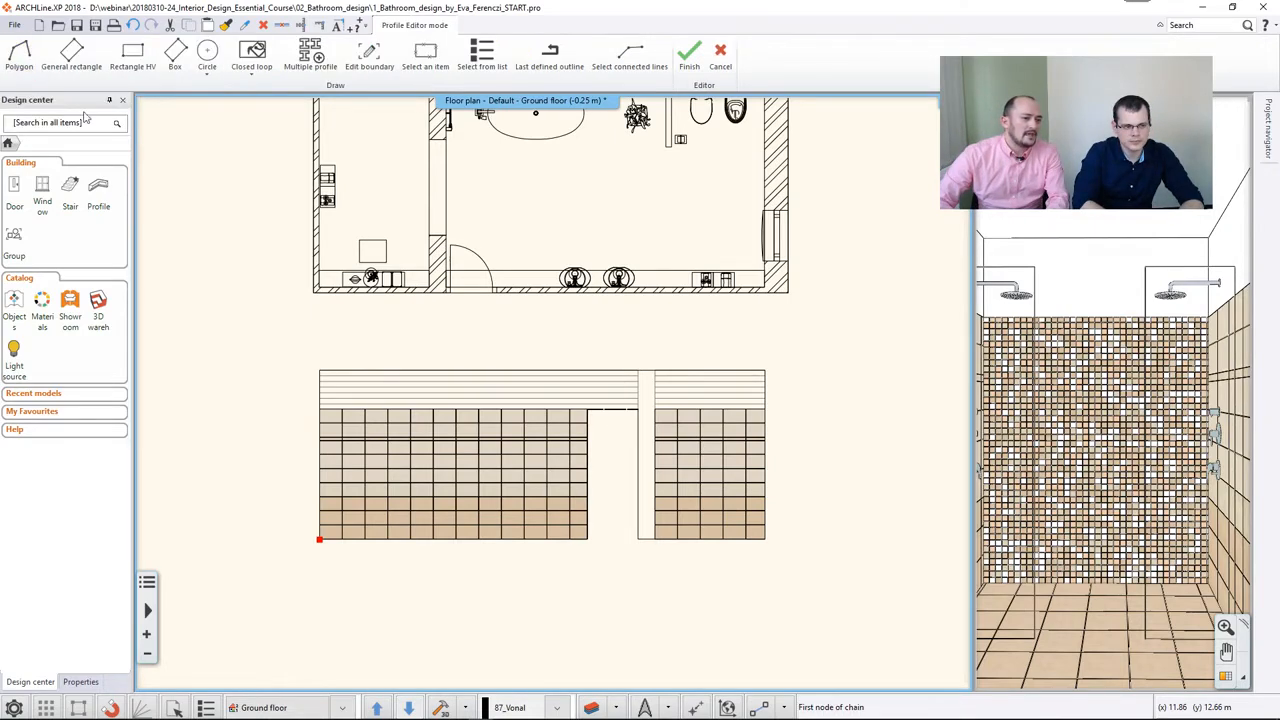
scroll(476, 455, "up", 2)
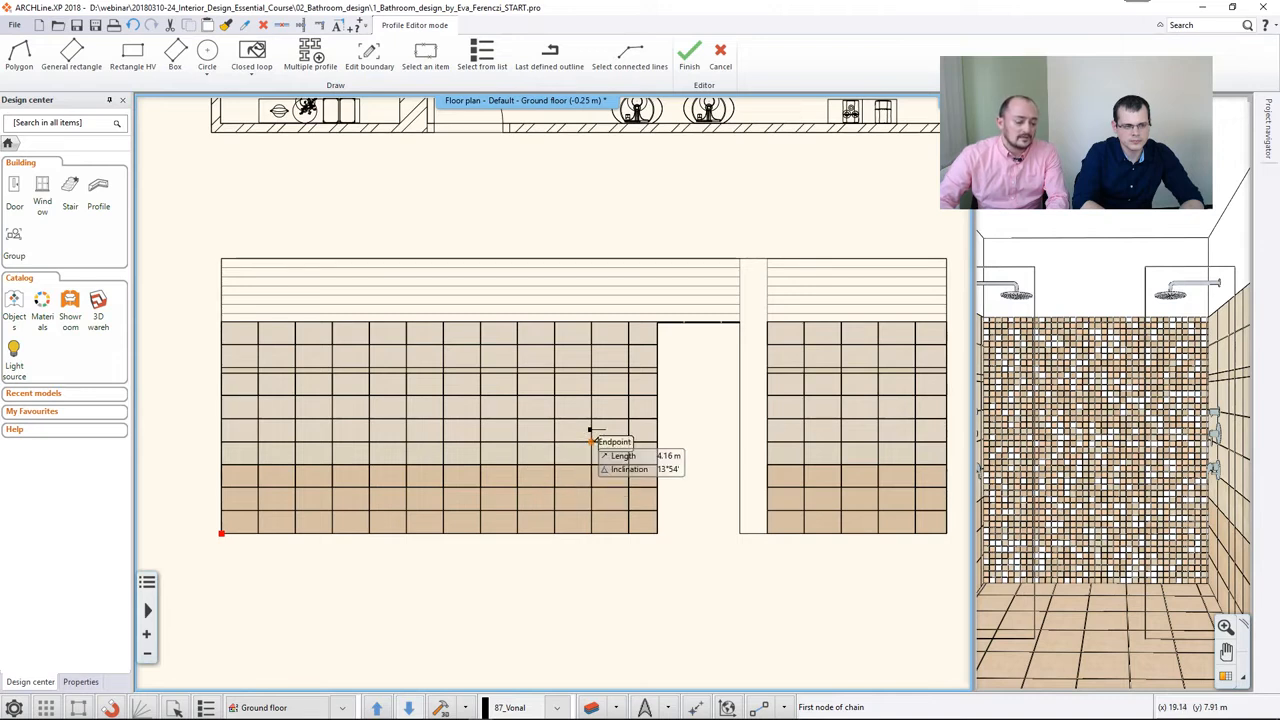
left_click(591, 441)
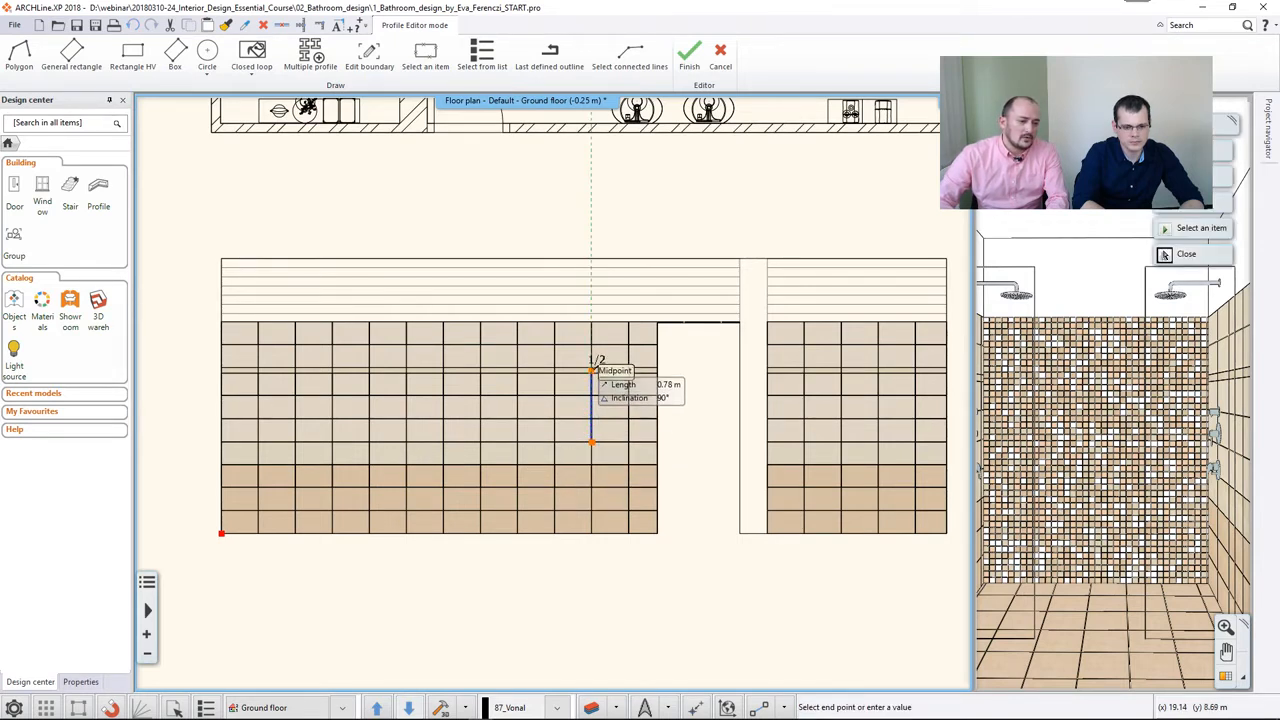
left_click(401, 354)
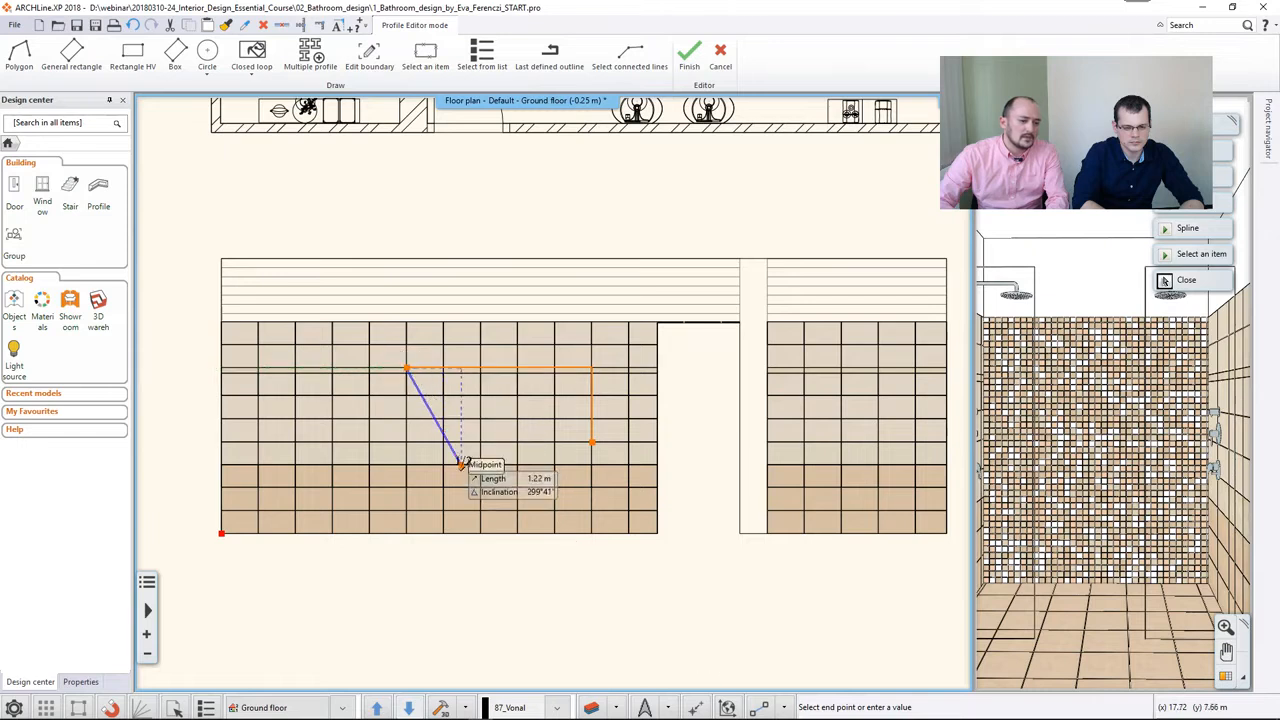
left_click(405, 438)
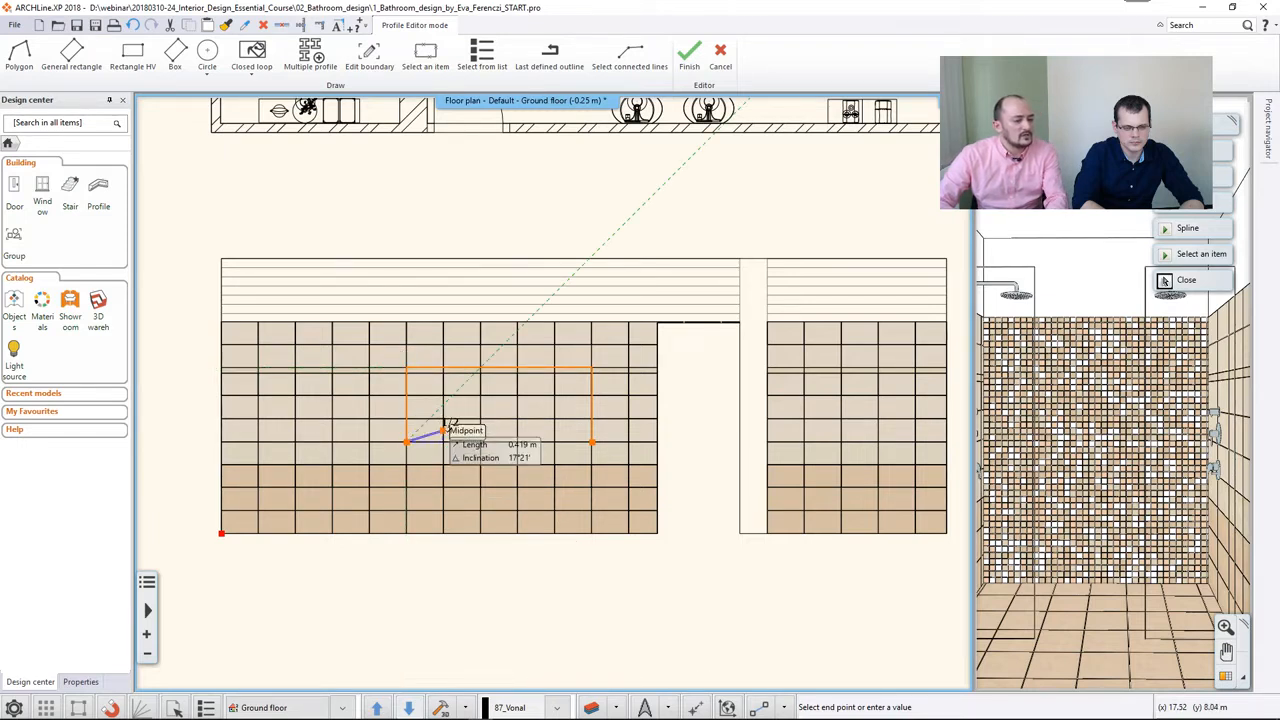
left_click(591, 440)
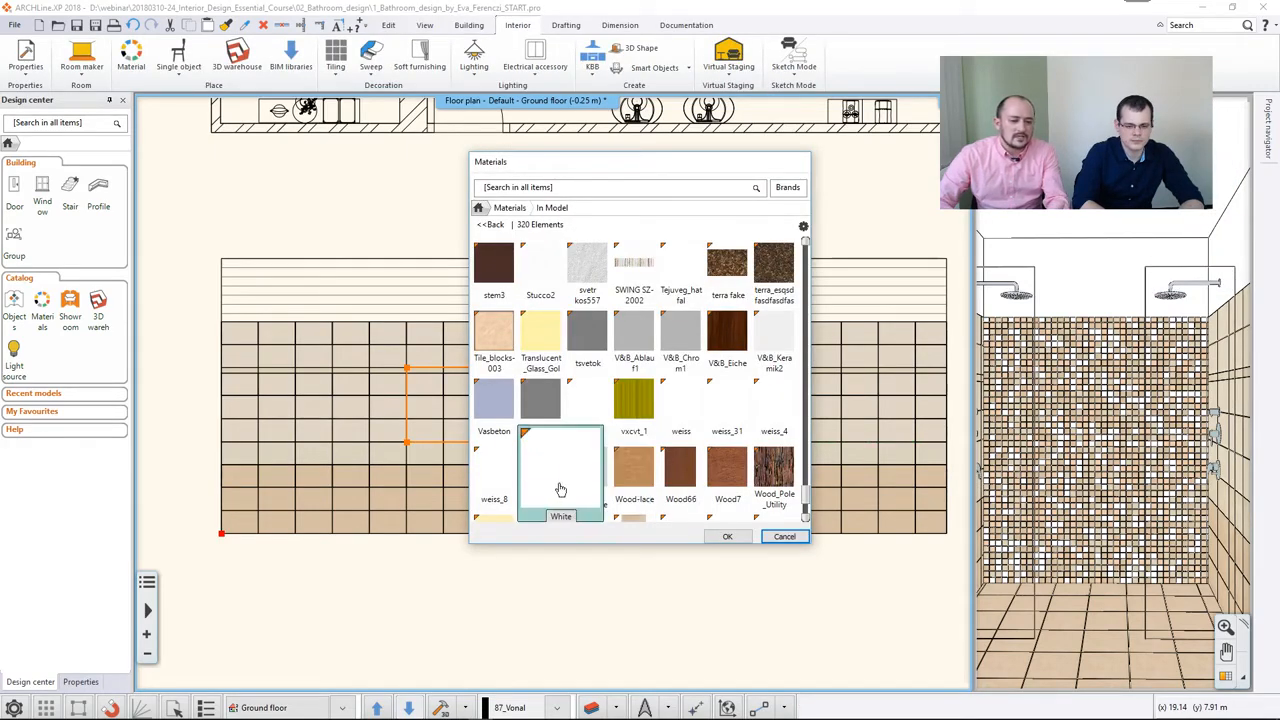
left_click(738, 536)
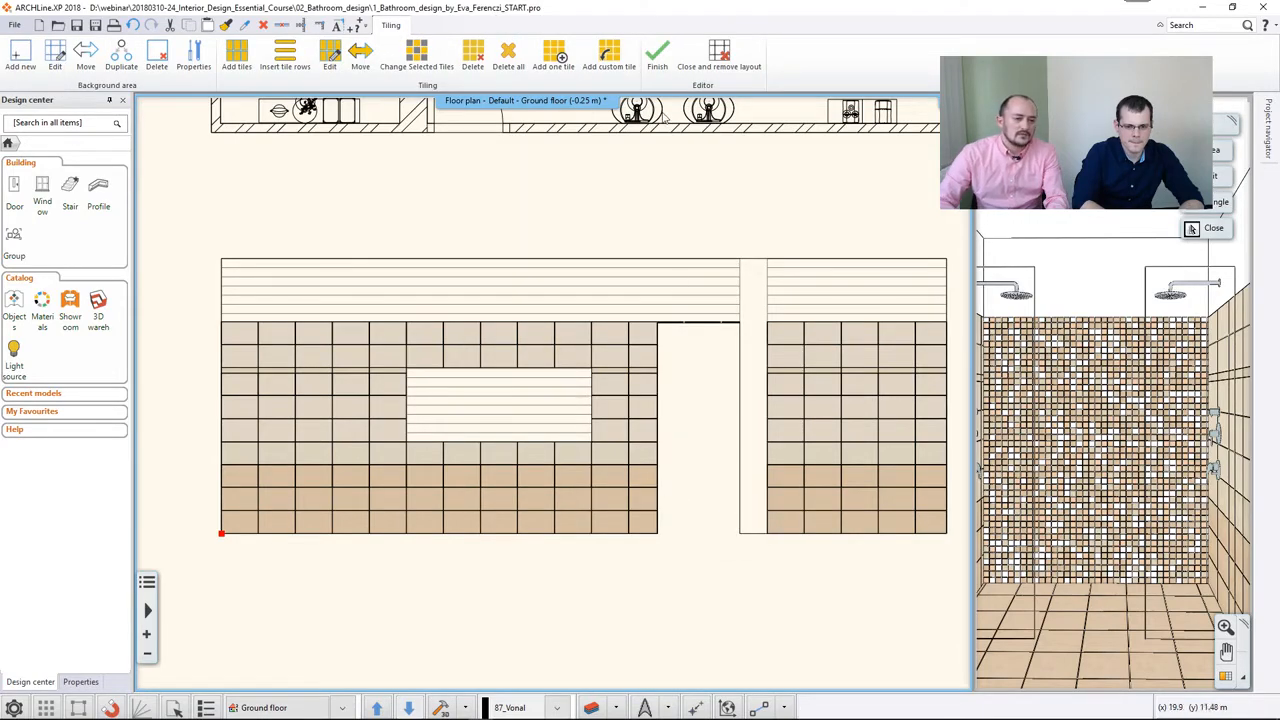
left_click(657, 55)
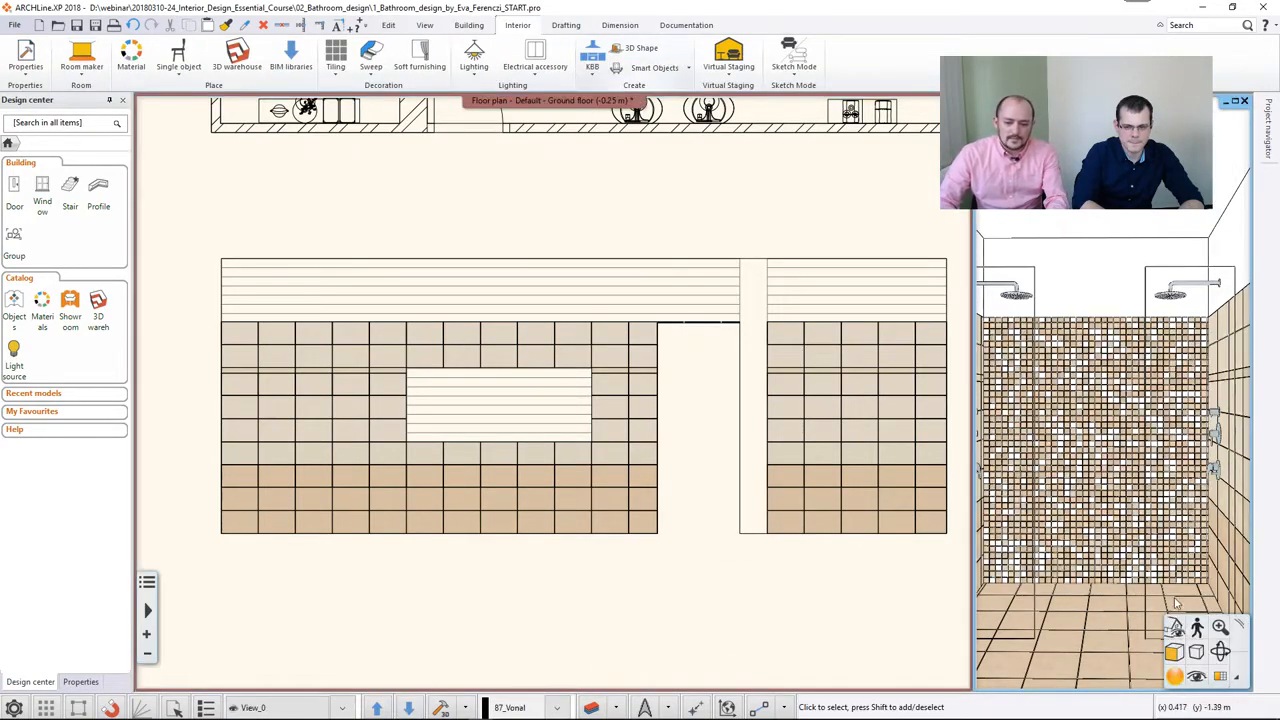
Show the 3D view in the main window and move to View_2 to examine the white area above the washbasins
left_click(1222, 678)
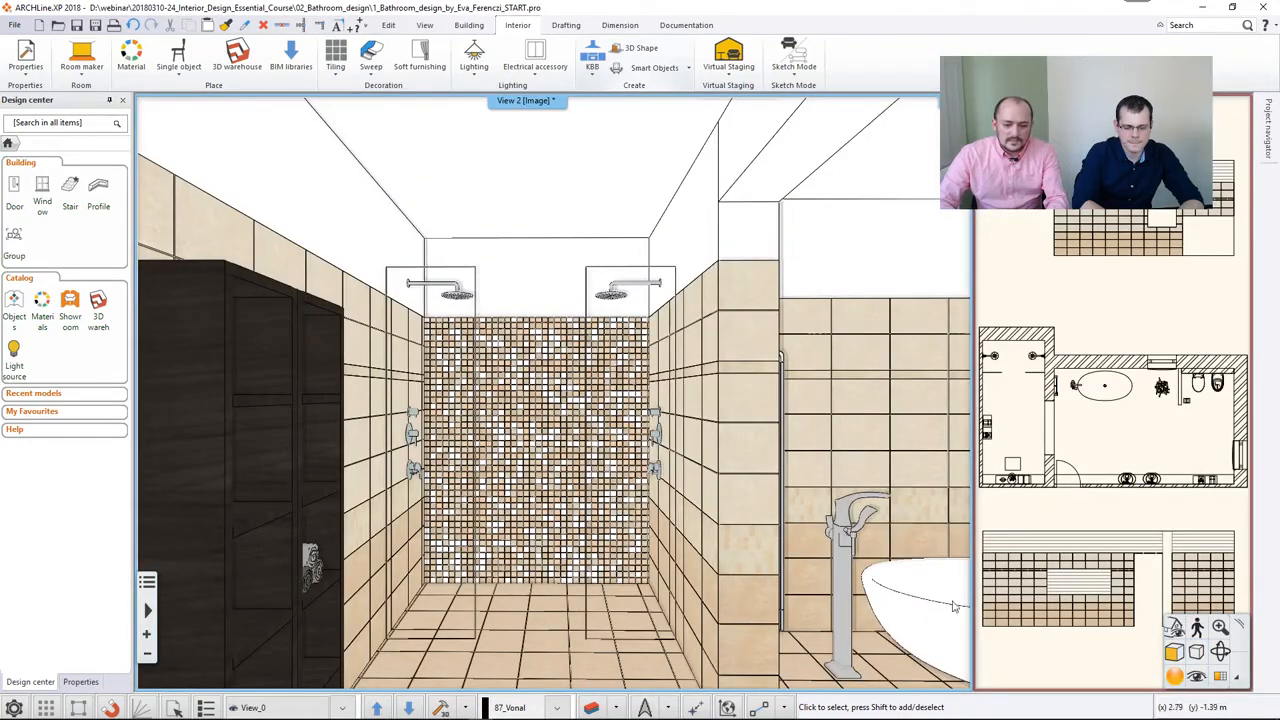
left_click(409, 707)
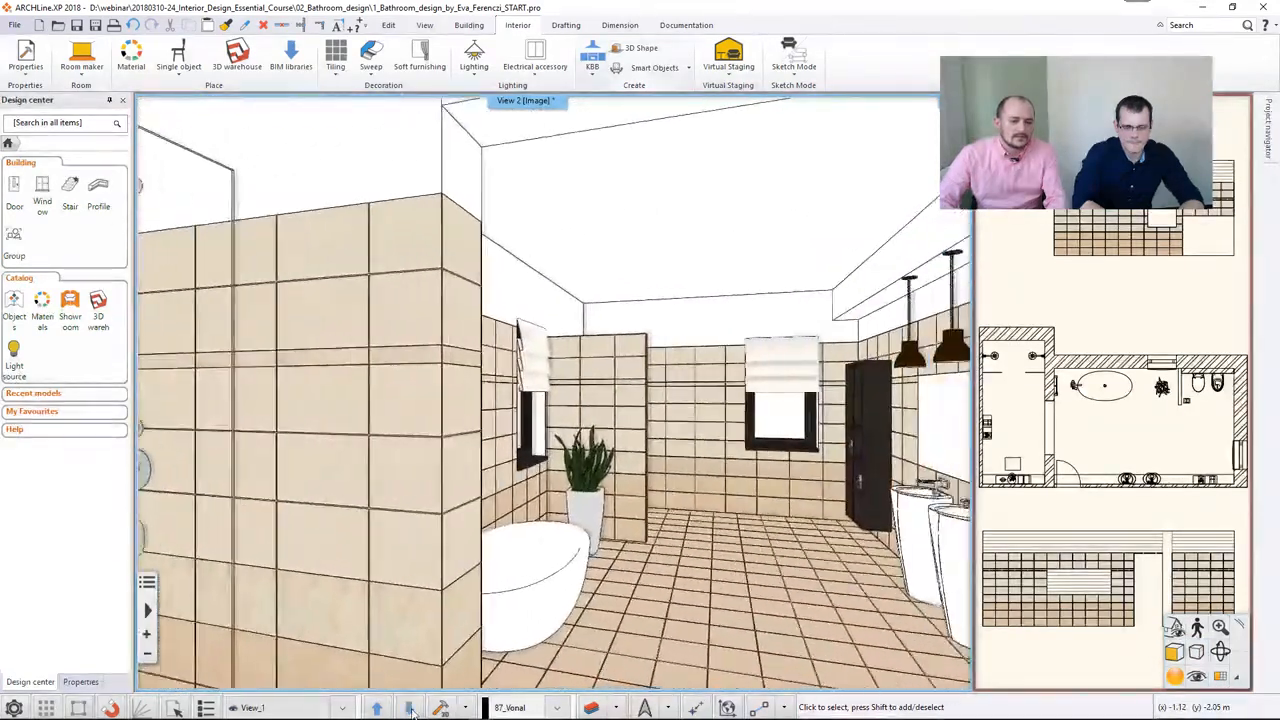
left_click(409, 707)
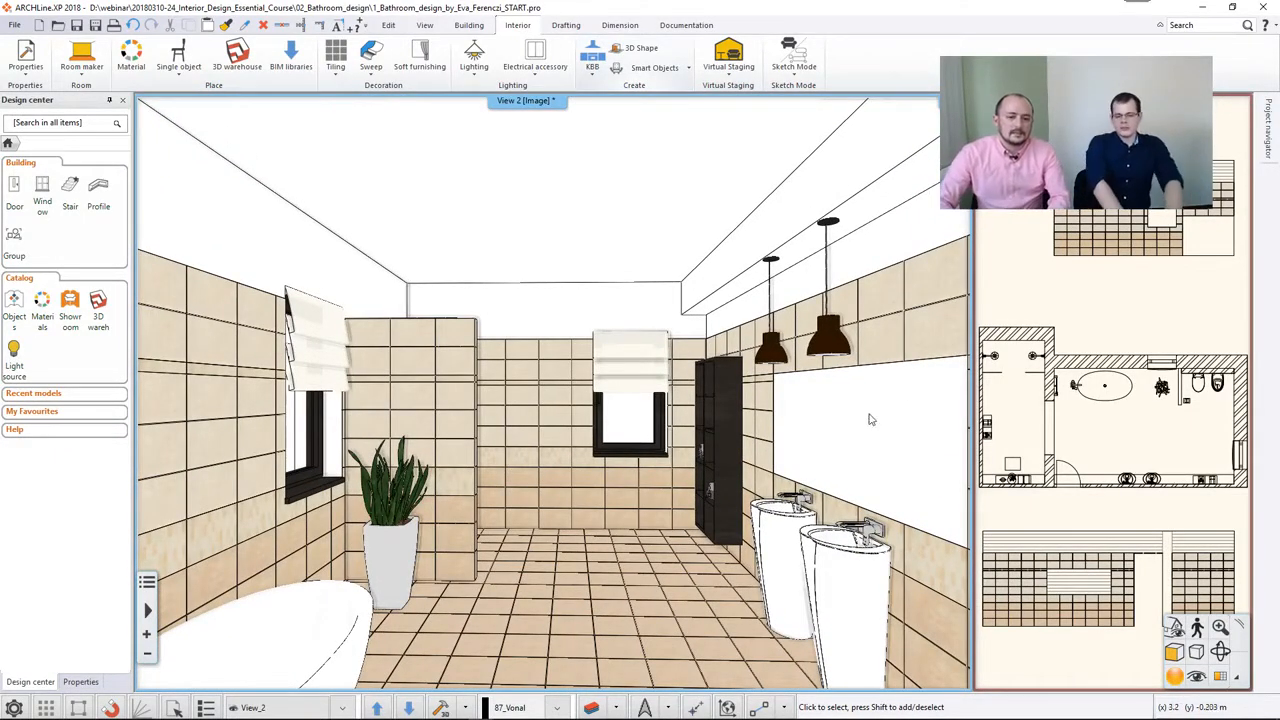
Bring the ground floor plan back into the main window and reopen the washbasin wall's layout to continue its tiling
left_click(1053, 519)
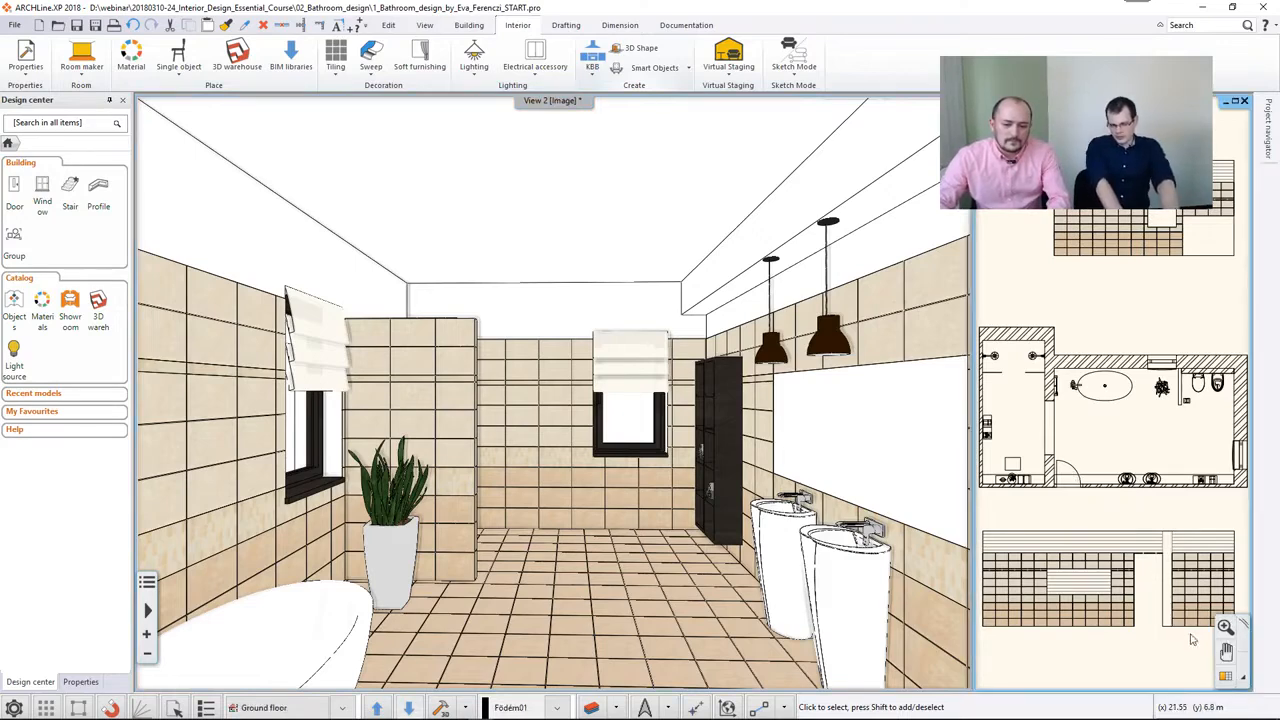
left_click(1224, 678)
scroll(574, 354, "up", 1)
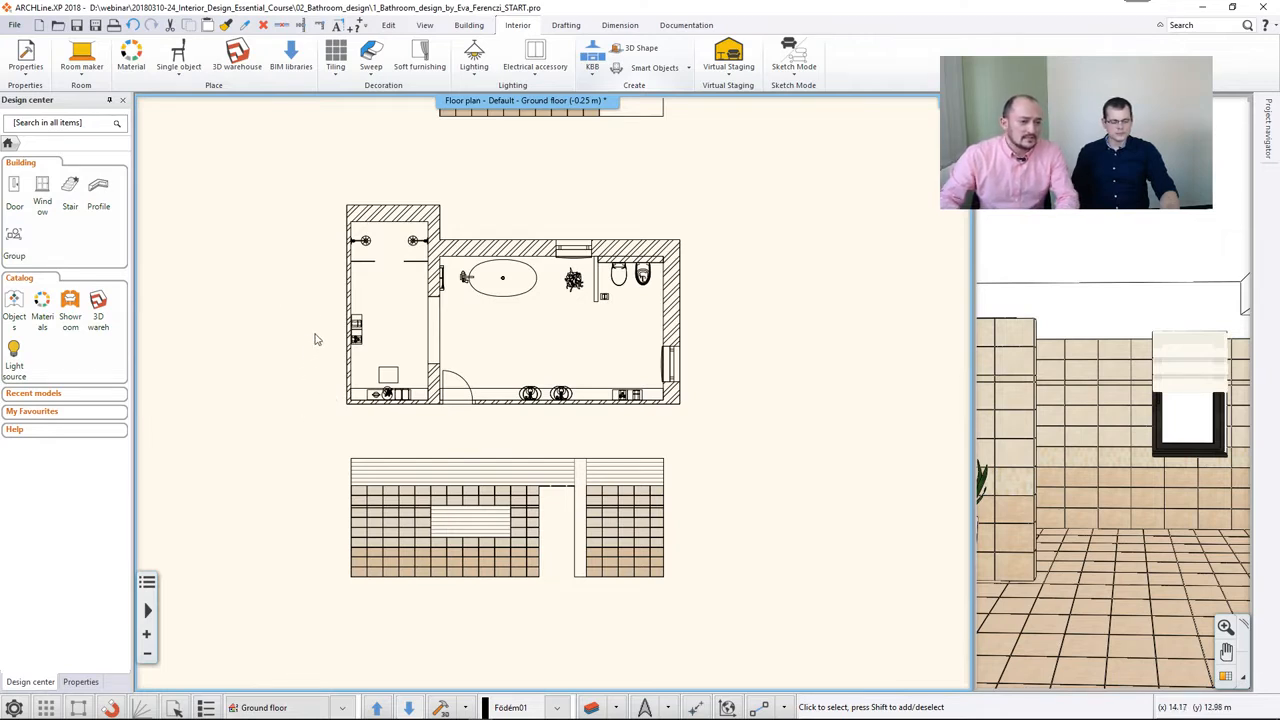
left_click(449, 494)
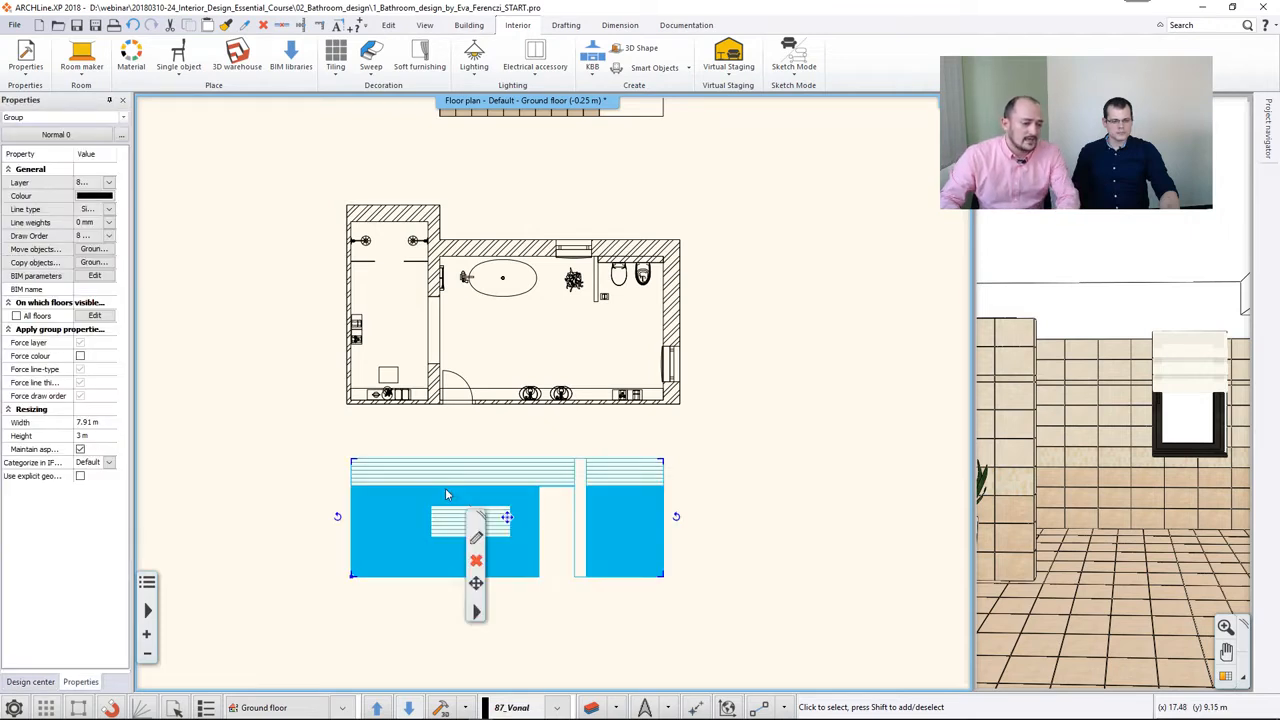
left_click(476, 612)
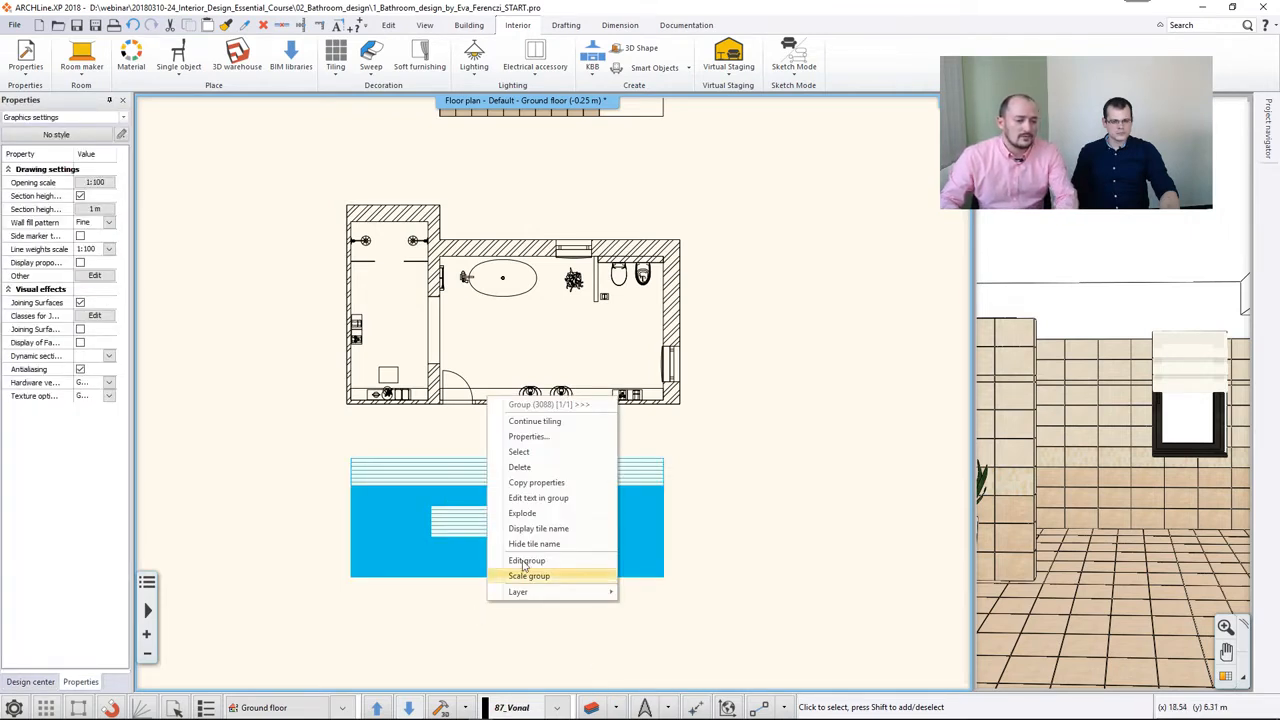
left_click(553, 424)
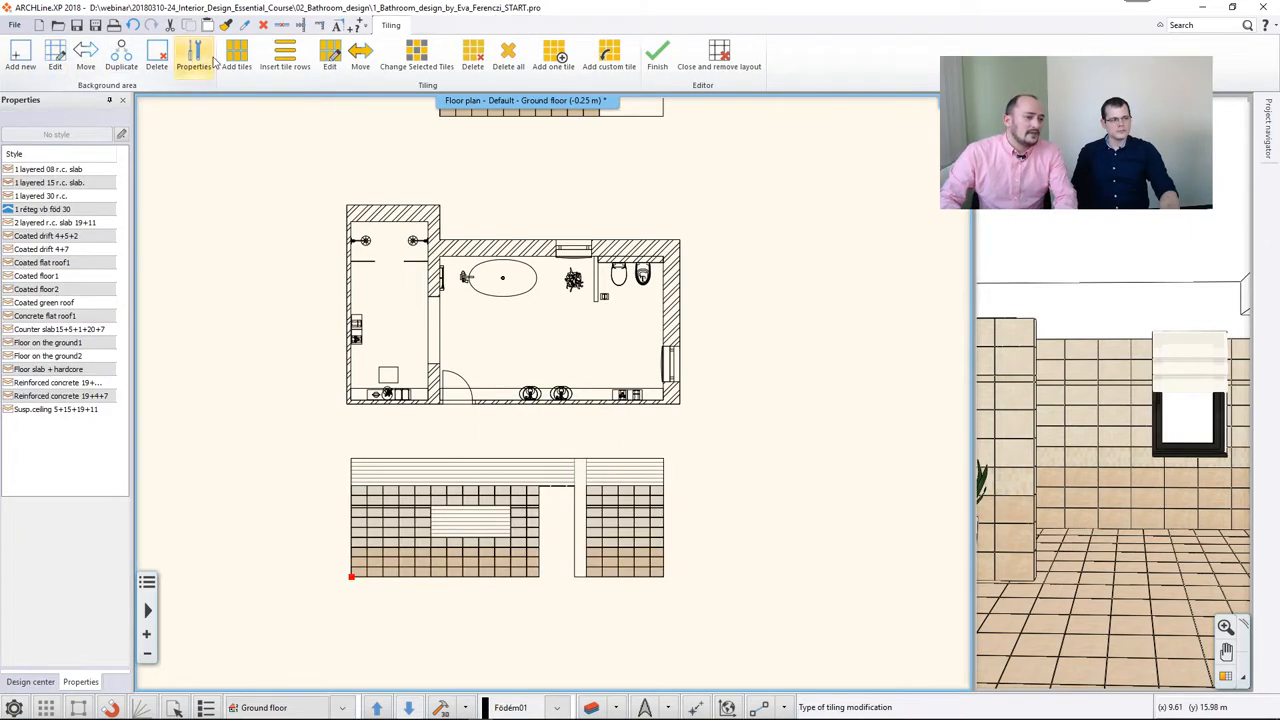
Start adding tiles to the white rectangle above the washbasins, using a rectangle tile profile
left_click(250, 62)
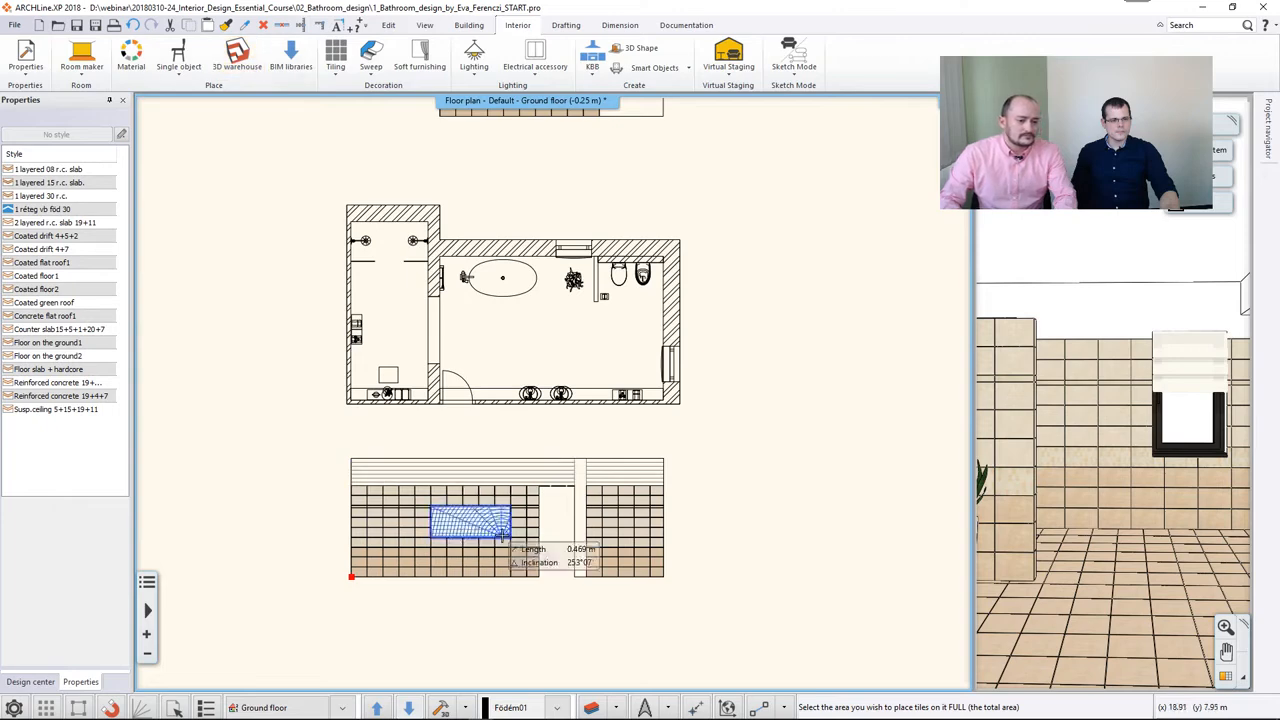
scroll(470, 440, "up", 2)
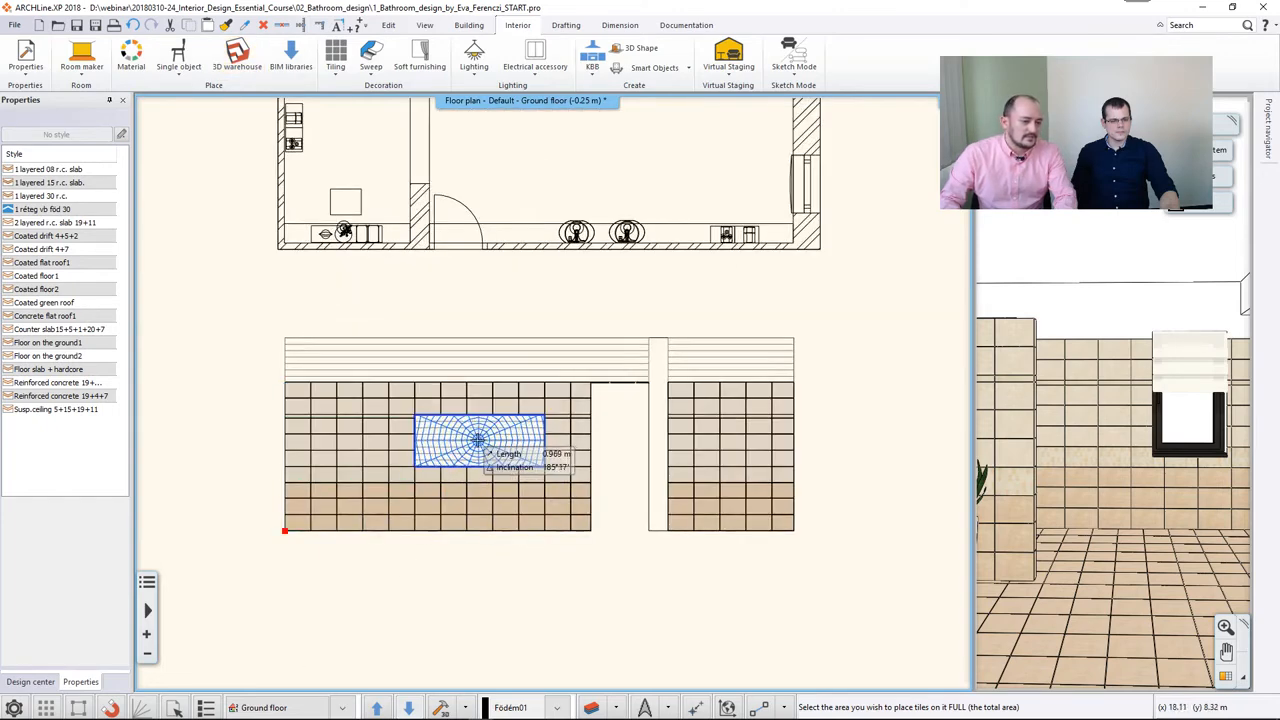
left_click(463, 455)
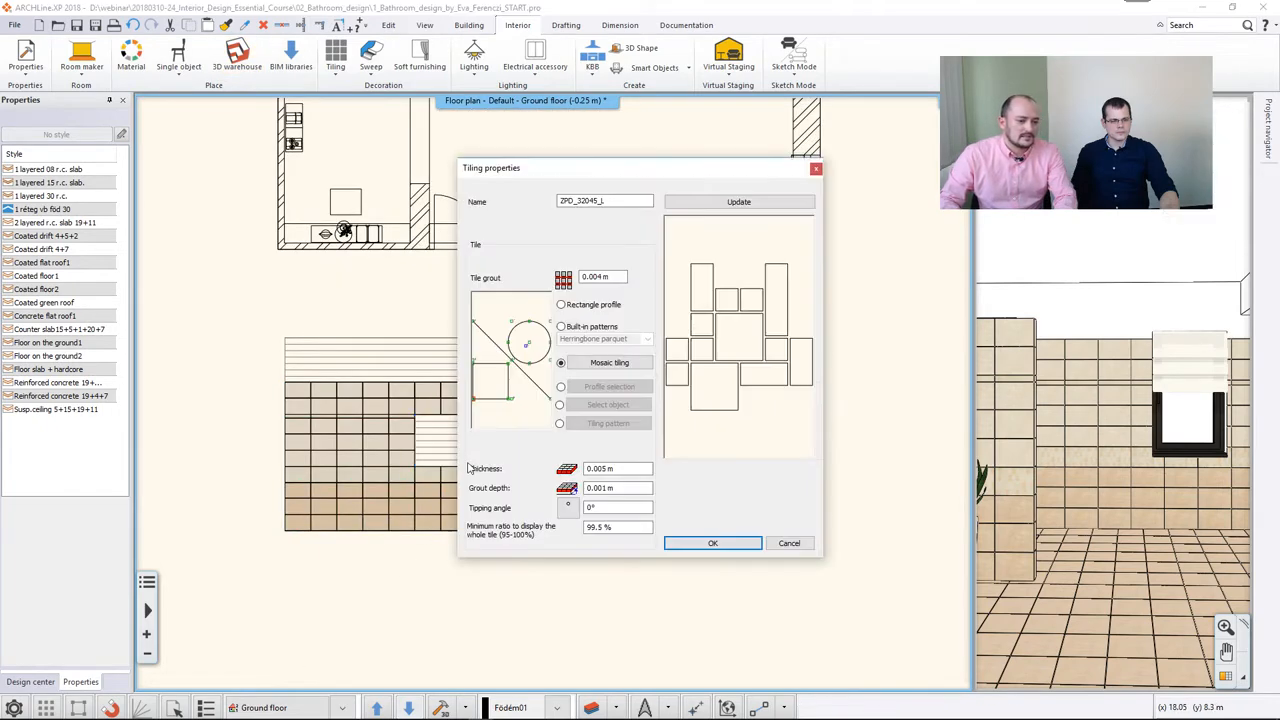
left_click(561, 304)
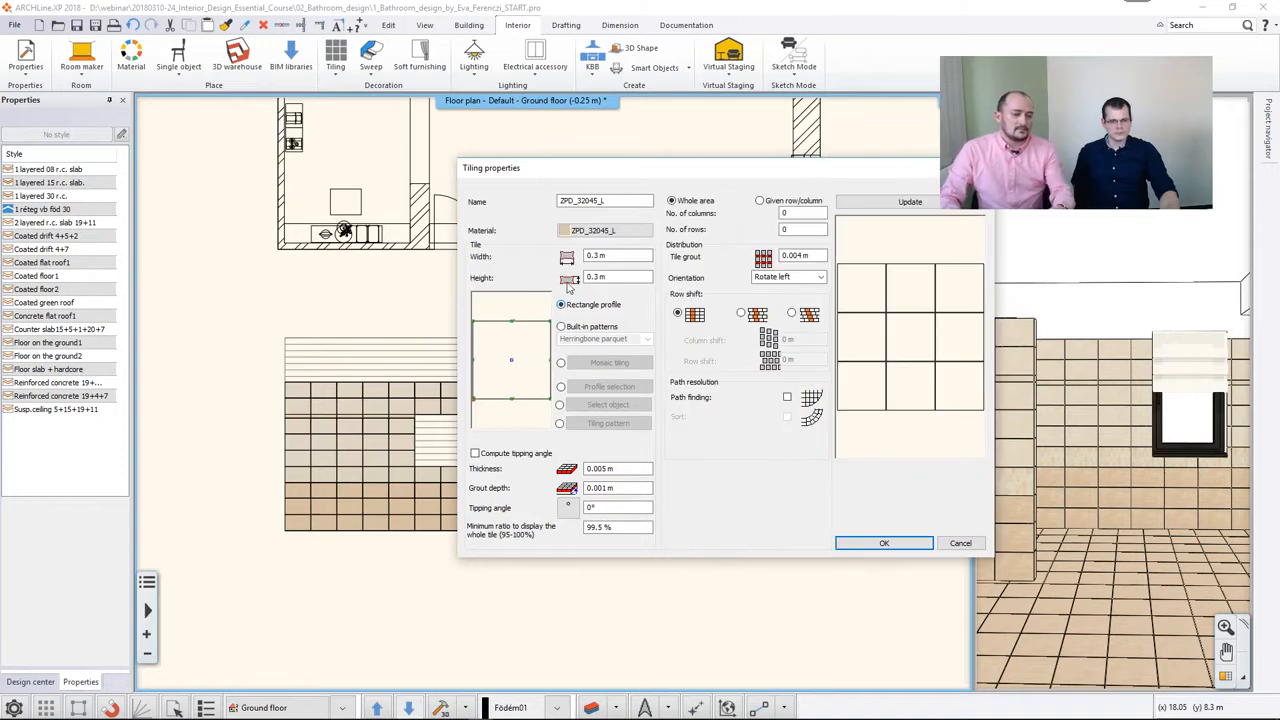
Search all materials for "mirror" and assign Mirror 03 as the tile material
left_click(587, 236)
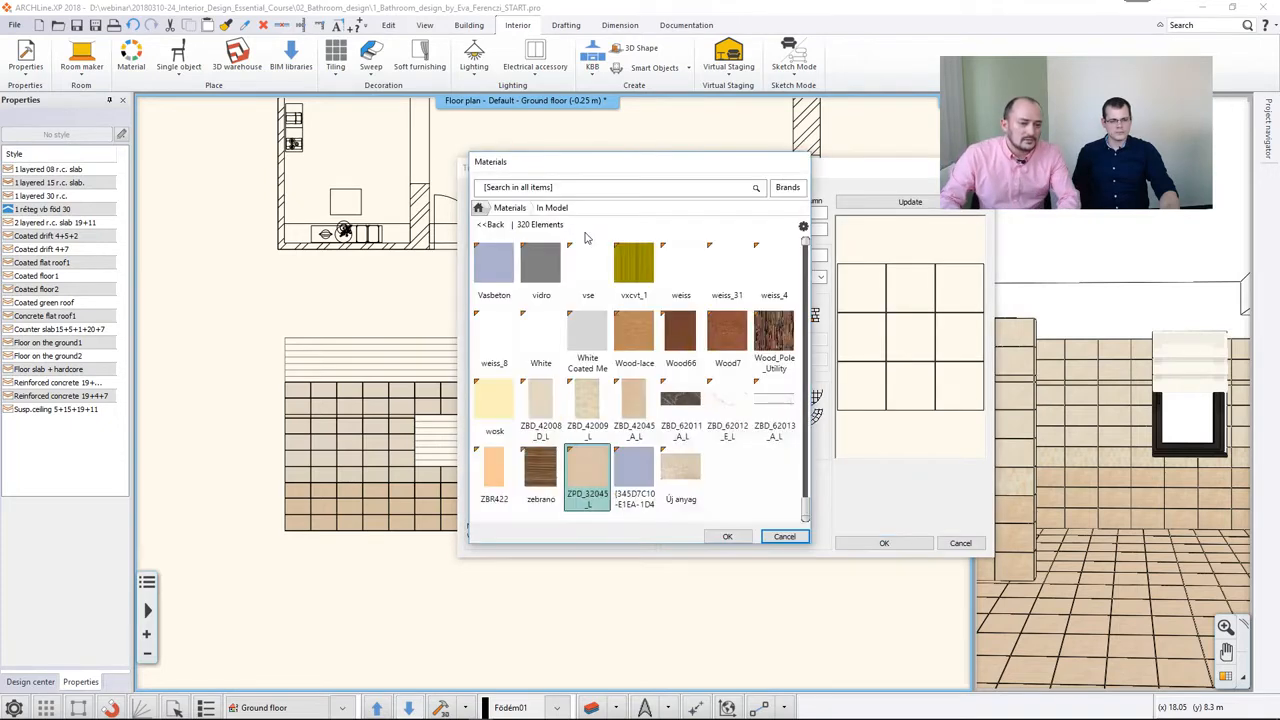
left_click(495, 211)
left_click(553, 188)
type("mirror")
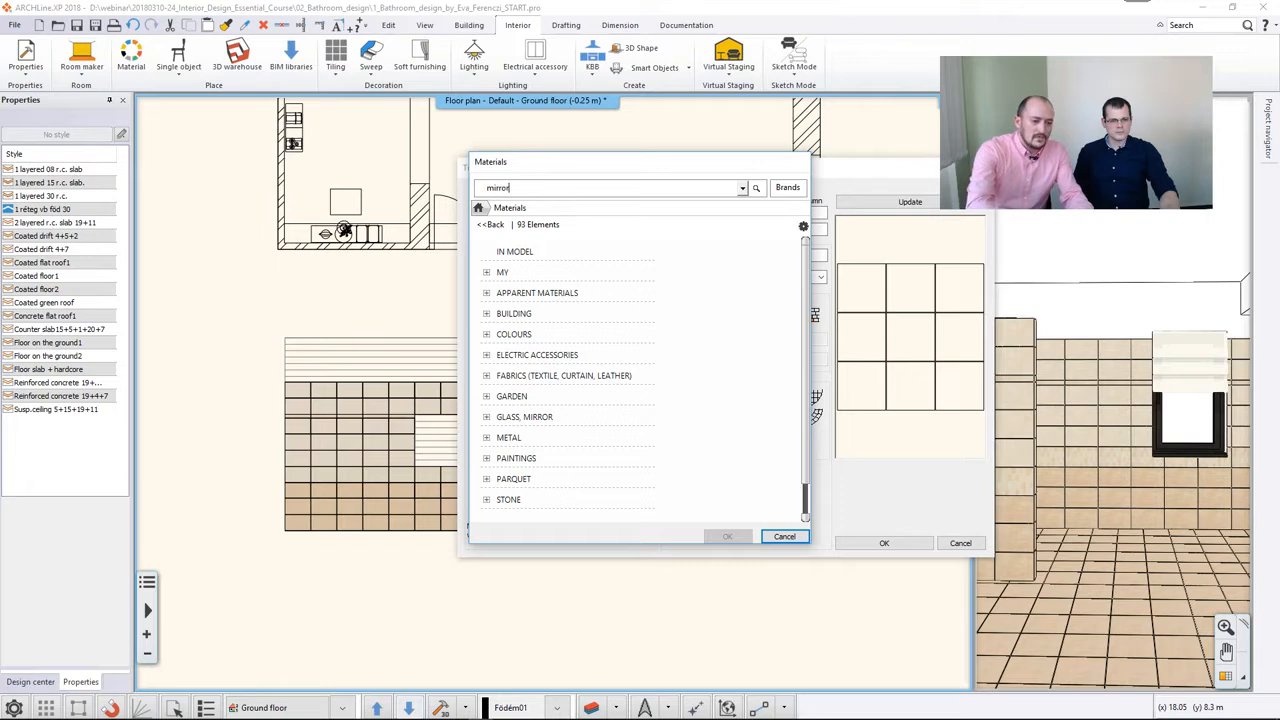
key("Return")
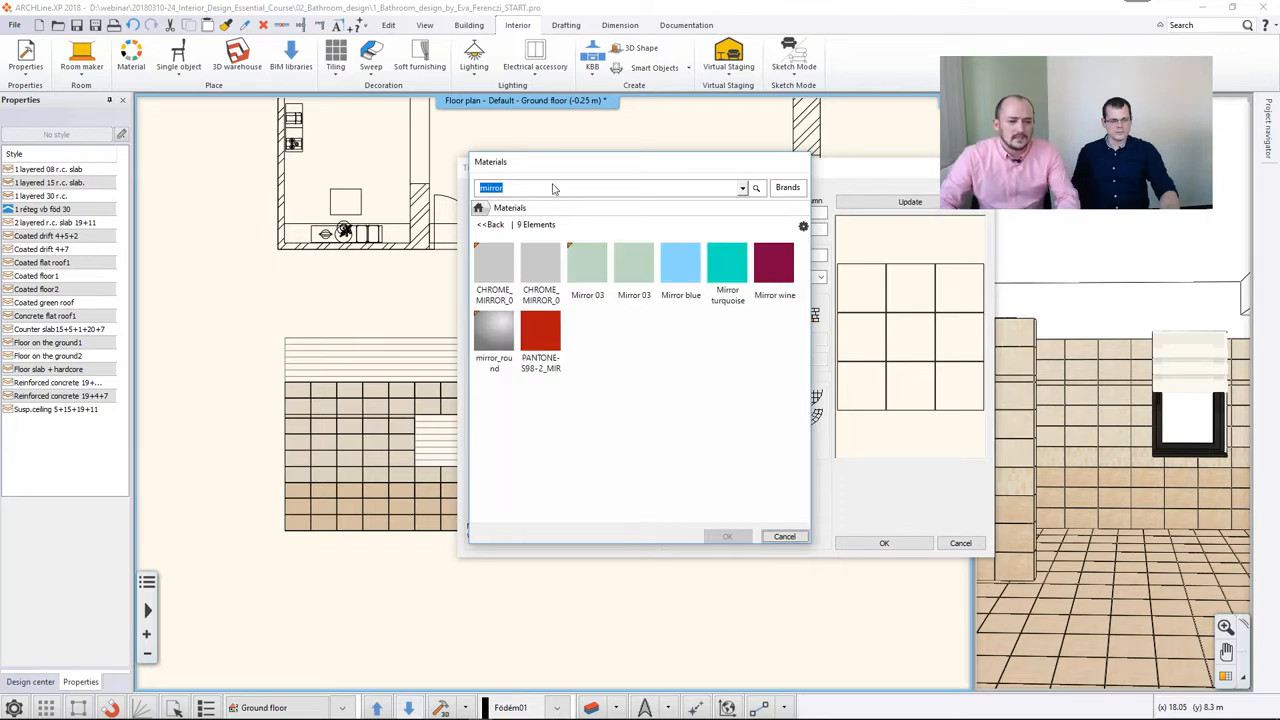
left_click(587, 262)
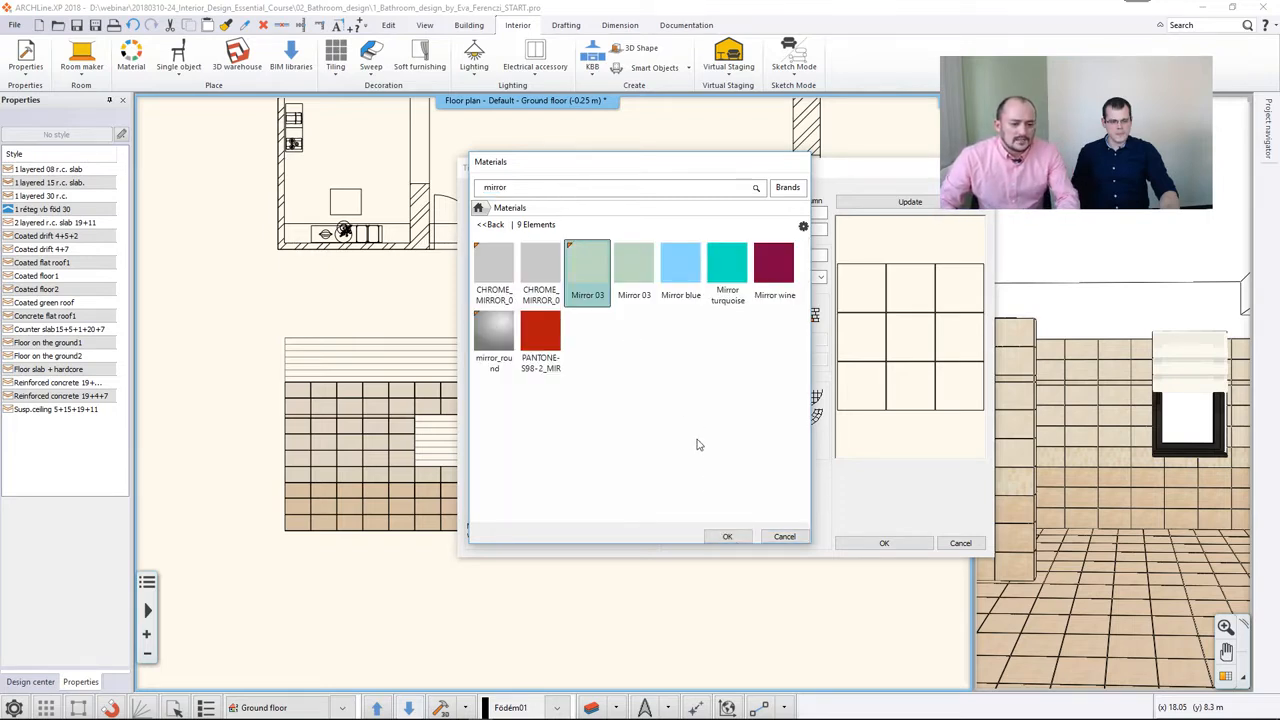
left_click(727, 536)
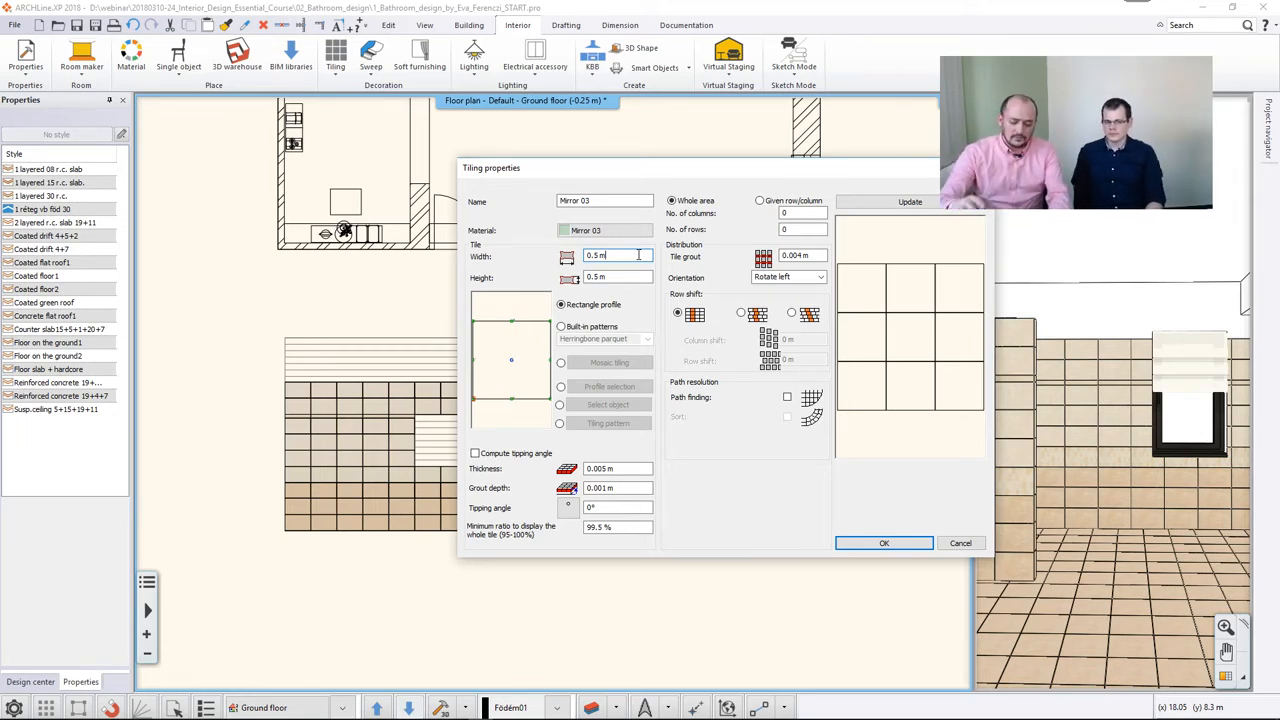
Set the mirror tile's size to 2.02 m wide and 0.8 m high
left_click_drag(620, 256, 531, 260)
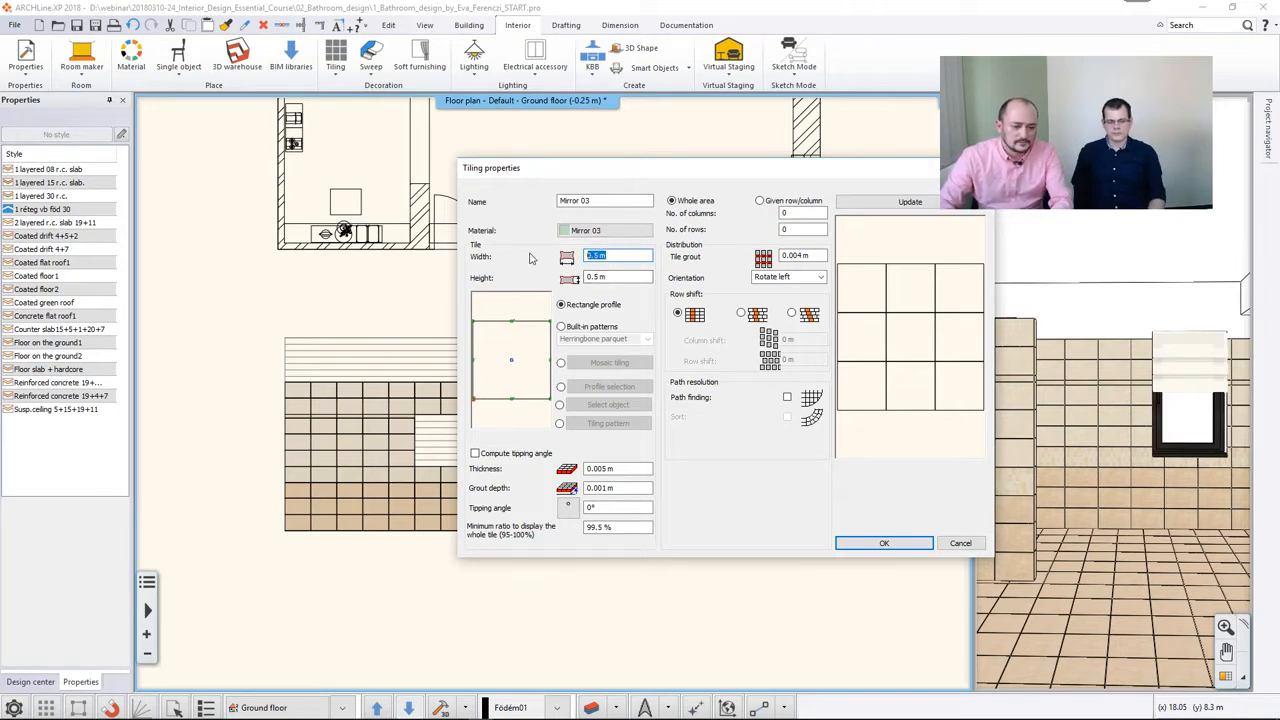
type("2")
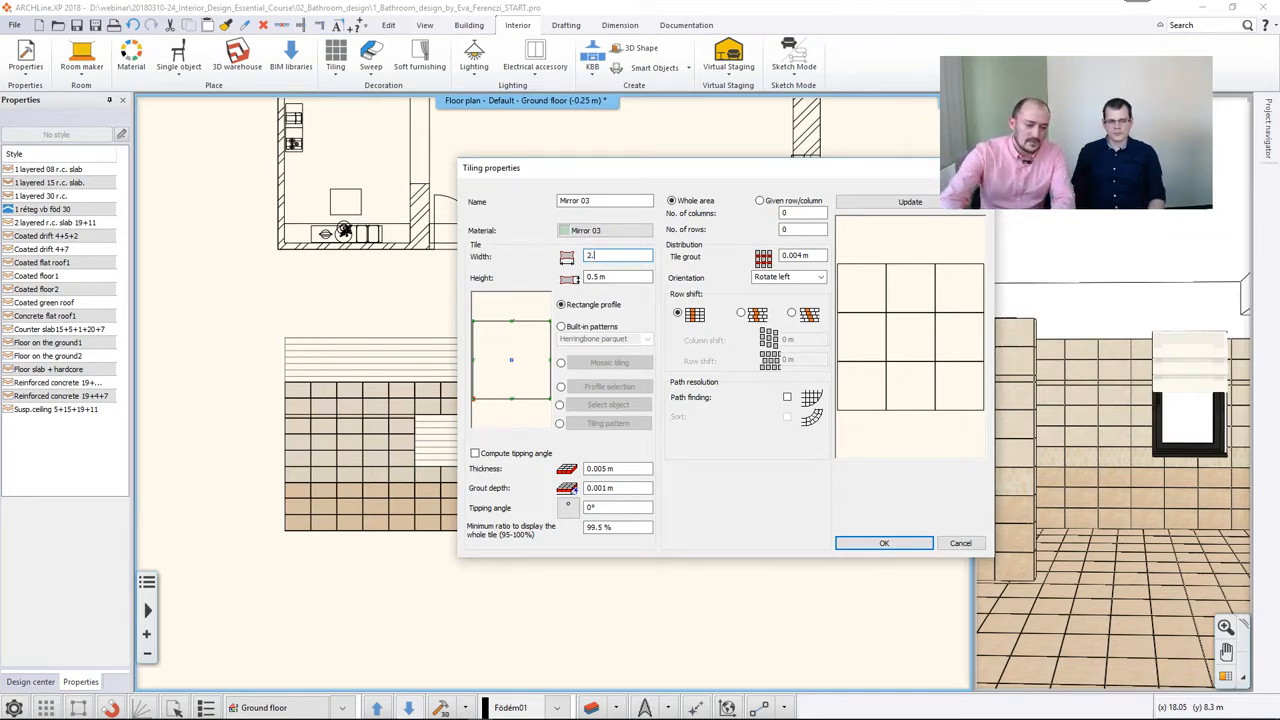
type(".02")
key("Tab")
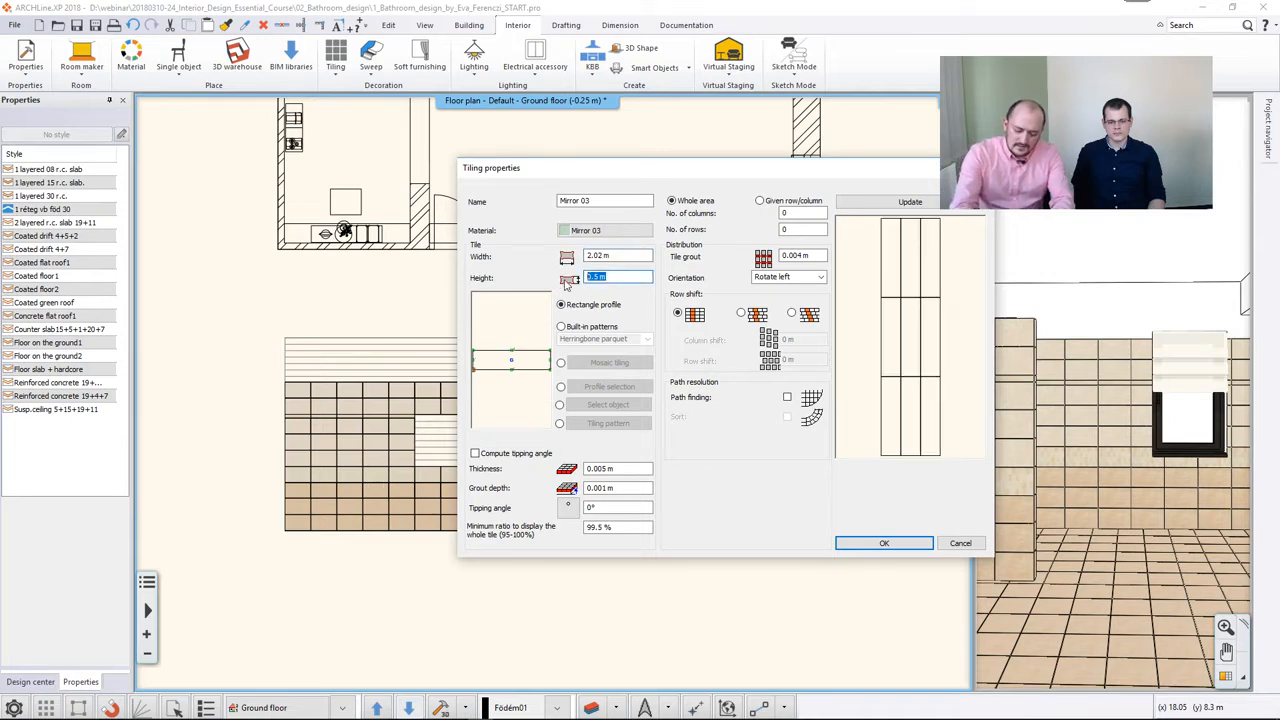
type("0.8")
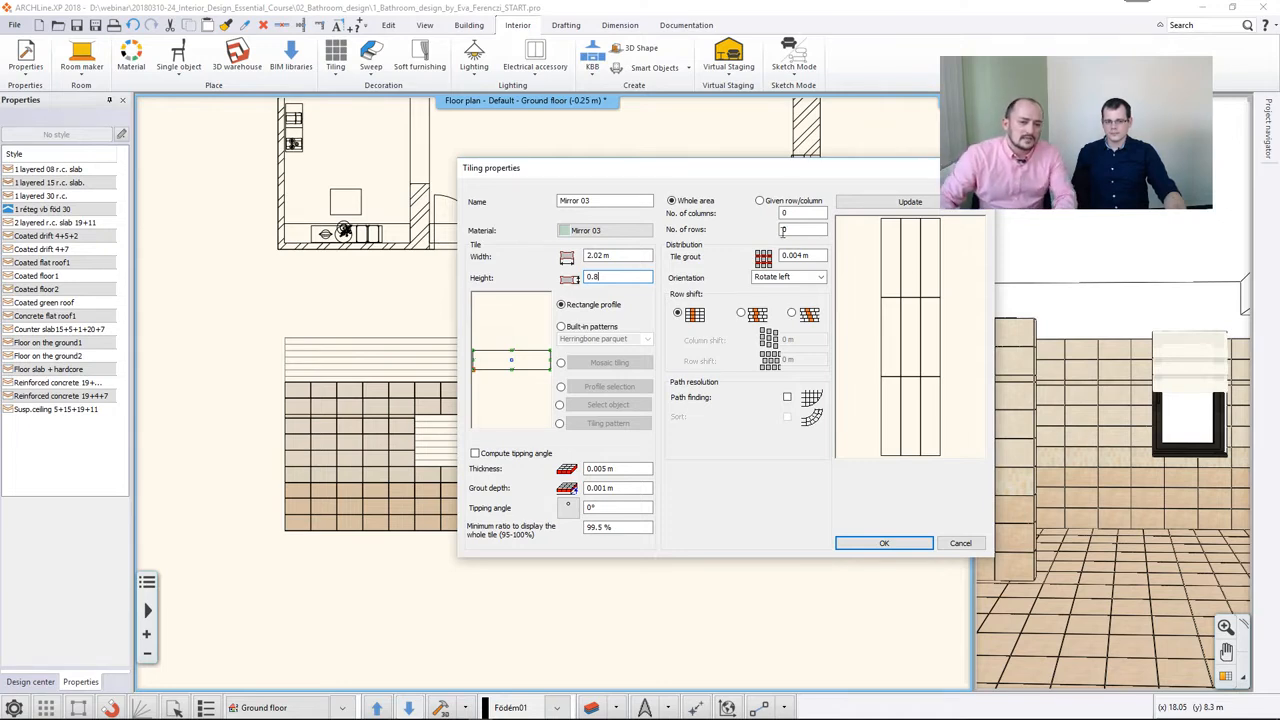
Limit the mirror tiling to a given layout of one column and one row, and set its orientation to Original
left_click(760, 201)
left_click(812, 214)
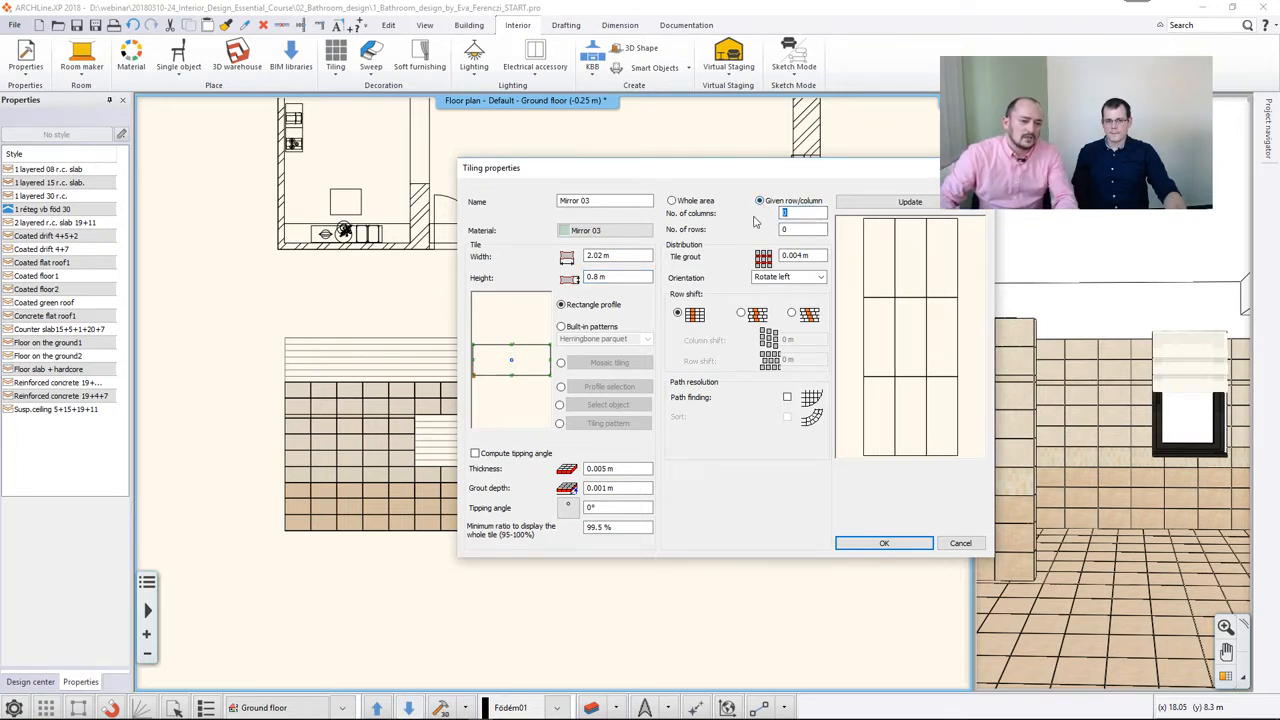
left_click_drag(801, 229, 763, 232)
type("1")
left_click(802, 212)
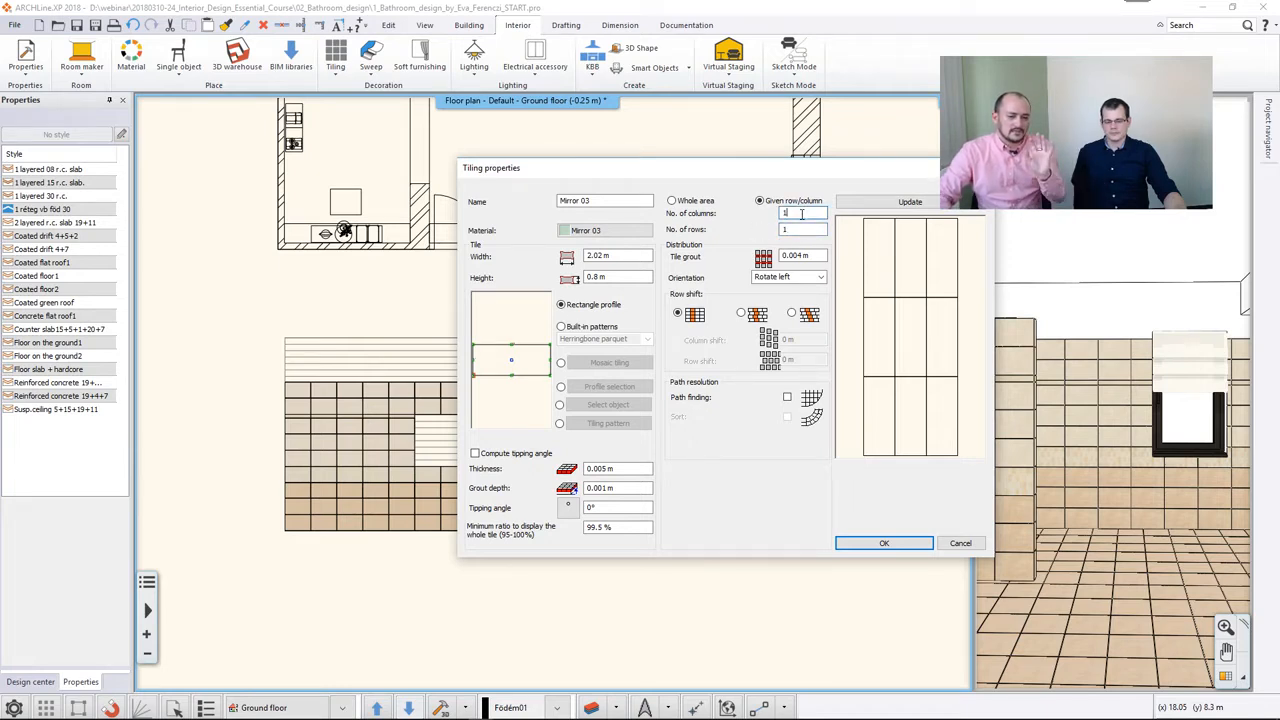
left_click(908, 203)
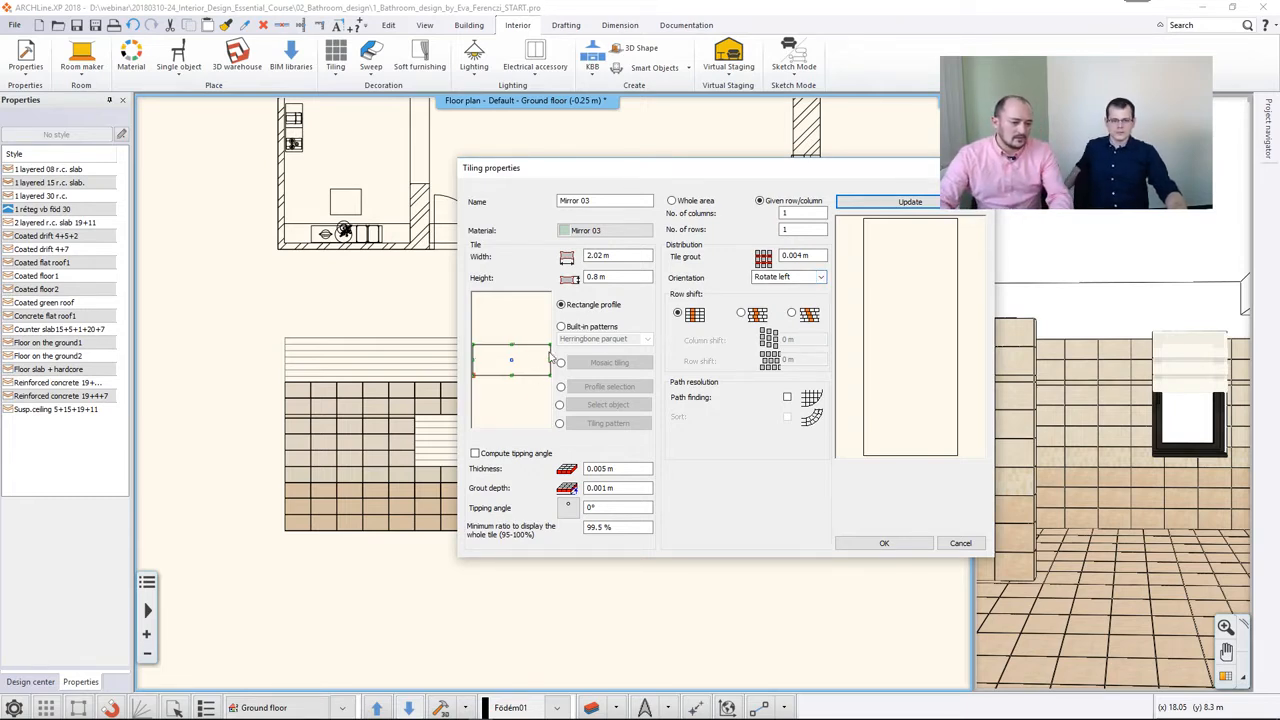
left_click(810, 277)
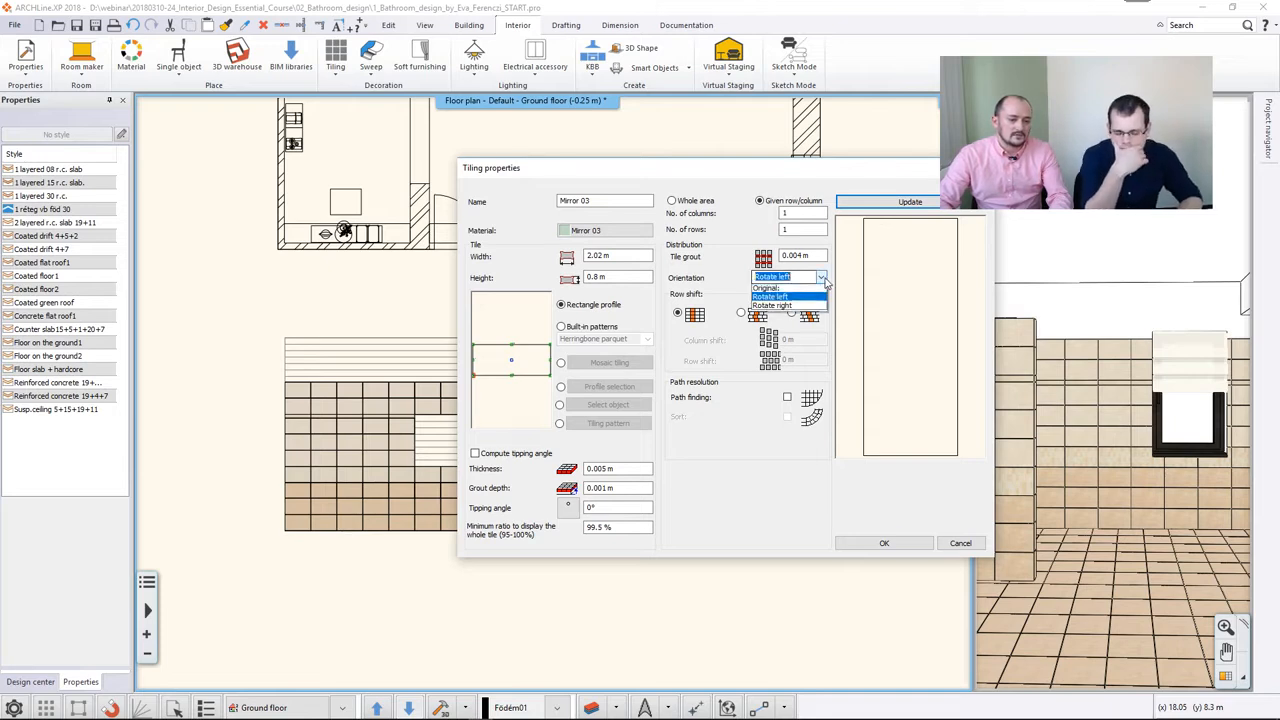
left_click(802, 290)
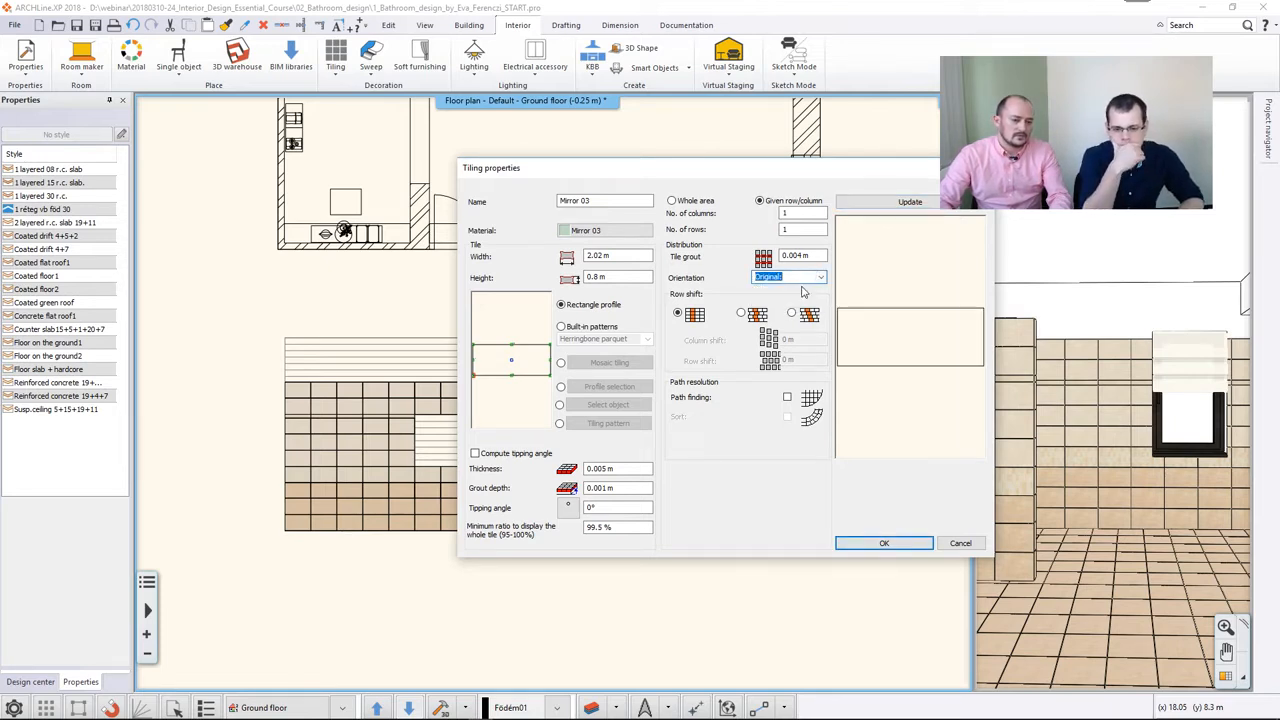
Confirm the tile settings and place the single mirror tile horizontally from the white rectangle's lower-left corner
left_click(884, 543)
scroll(498, 460, "up", 2)
scroll(500, 440, "up", 1)
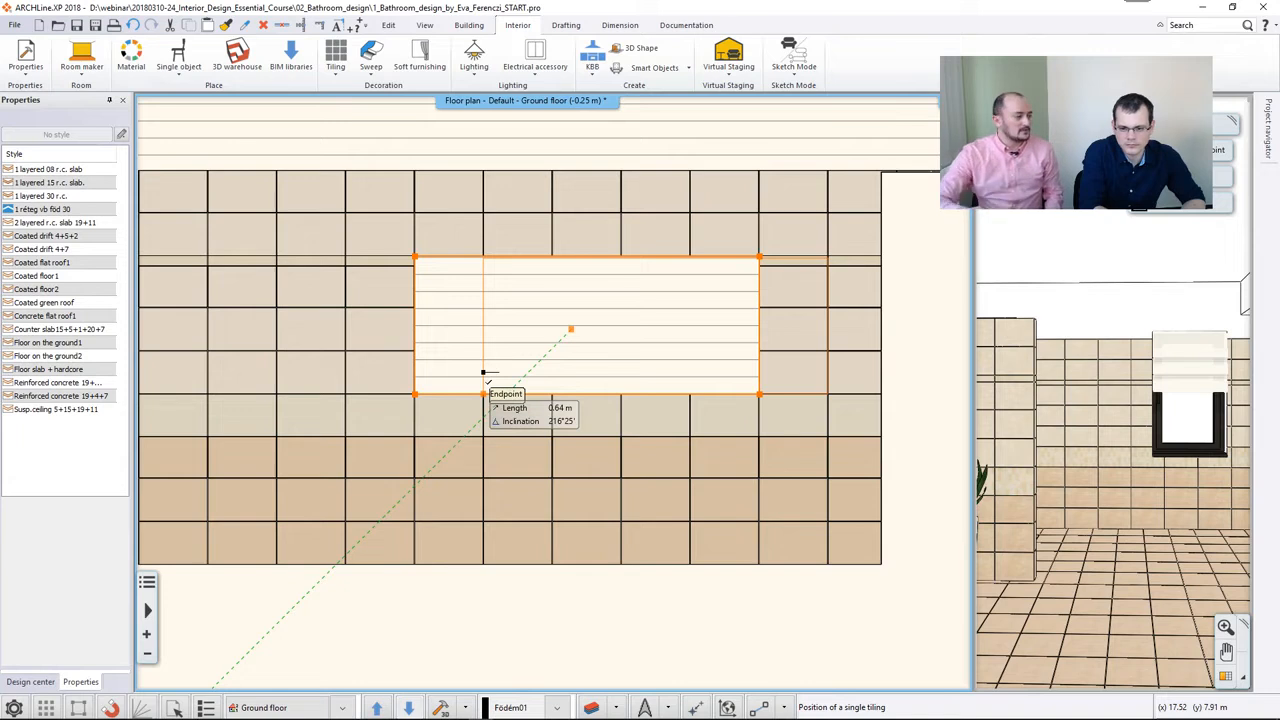
left_click(415, 392)
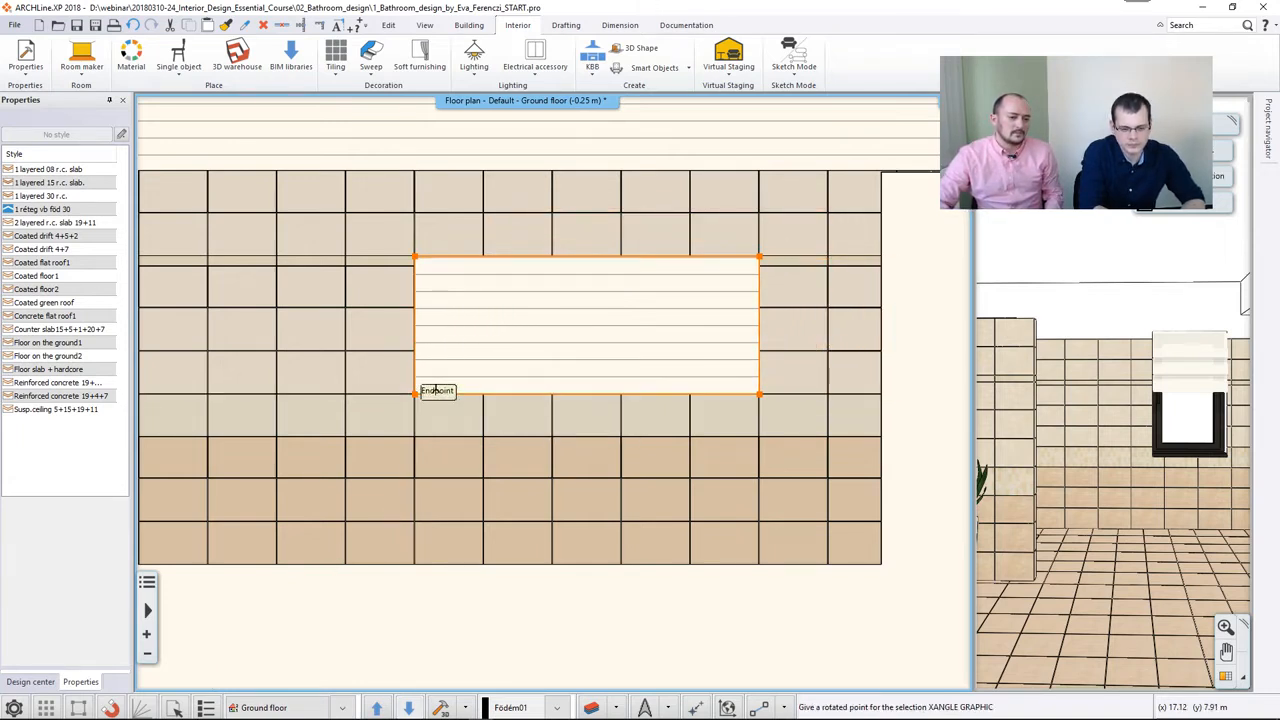
left_click(672, 363)
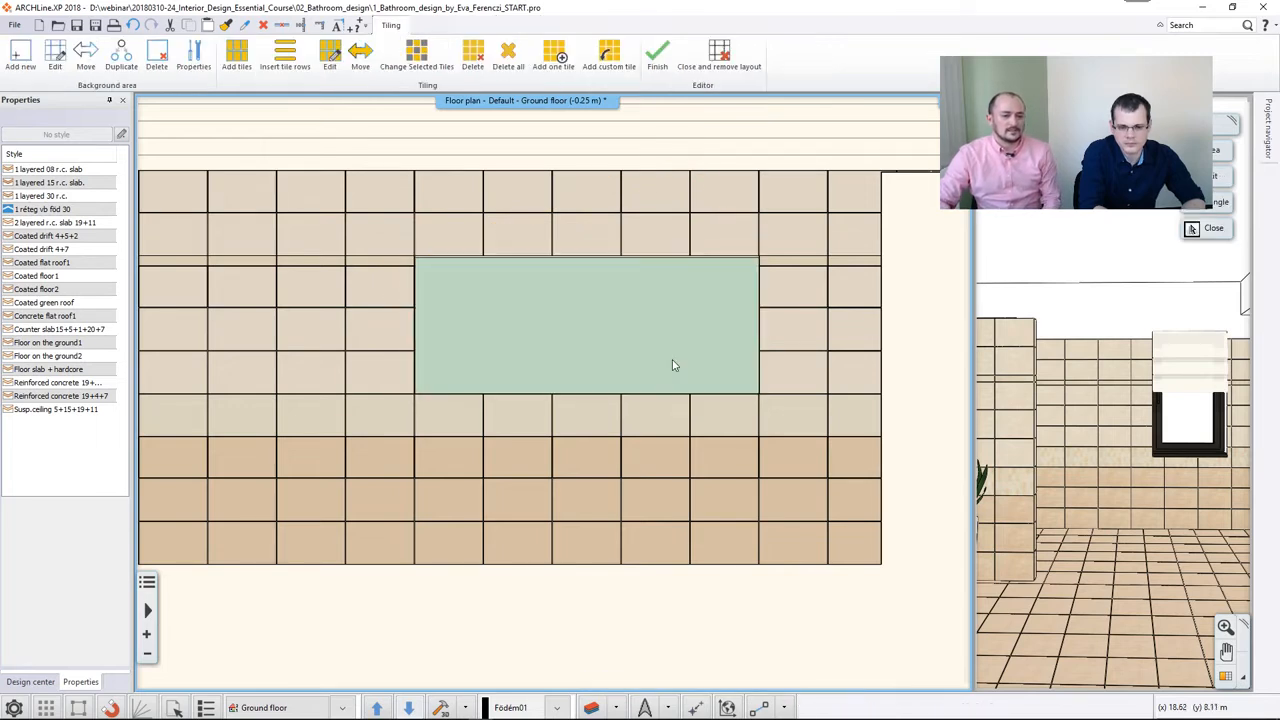
Outline a new rectangular background area, three tiles wide (1.21 m) and about 0.8 m high, in the layout's narrower tiled section, level with the mirror
scroll(672, 363, "down", 5)
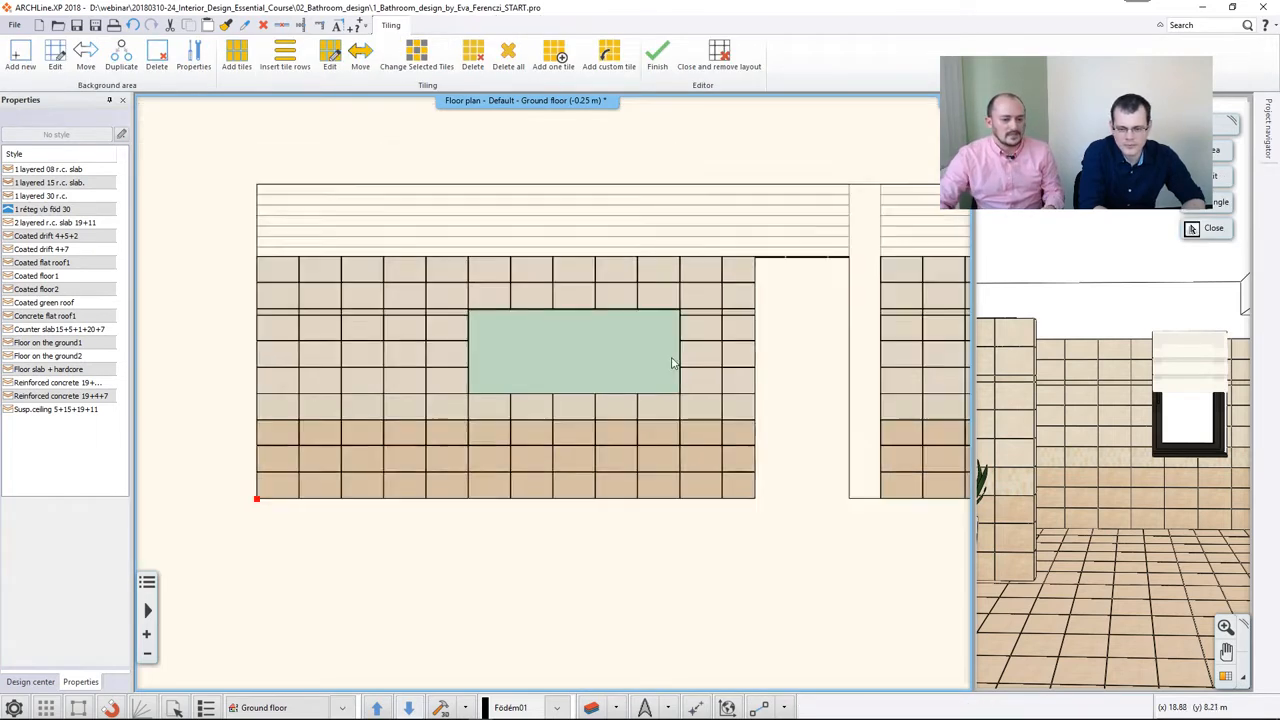
scroll(700, 355, "down", 1)
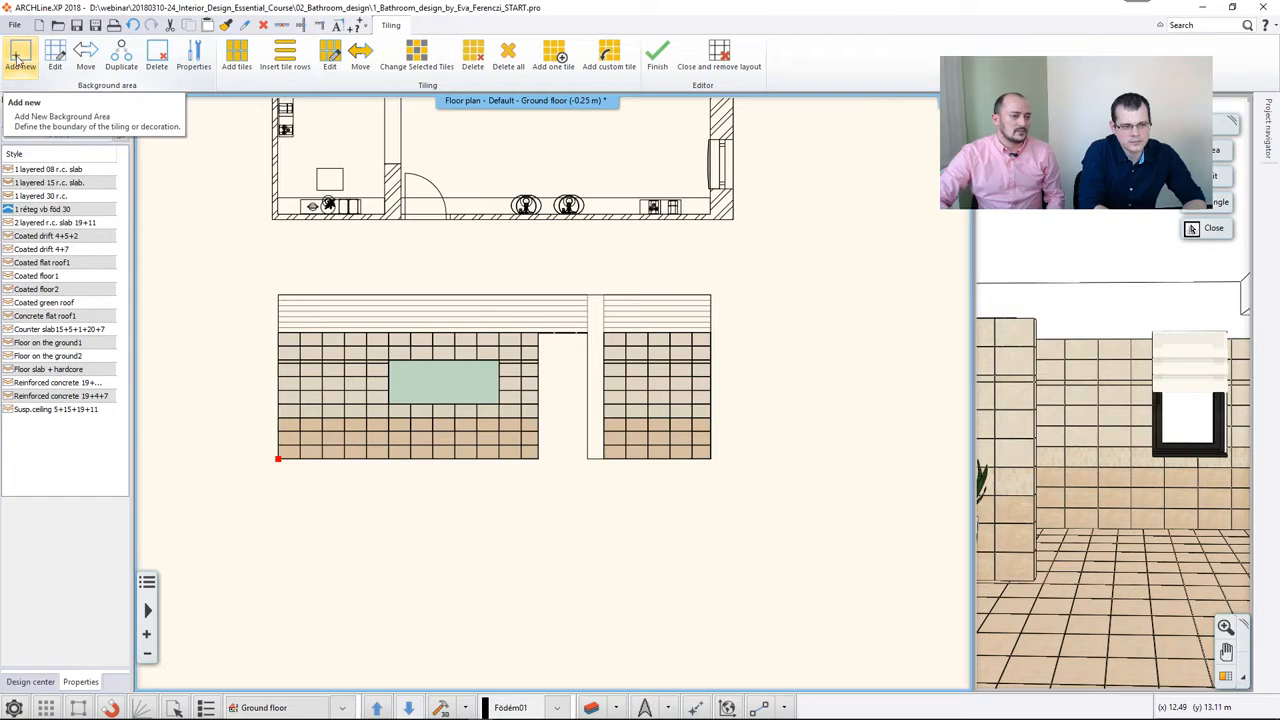
left_click(24, 58)
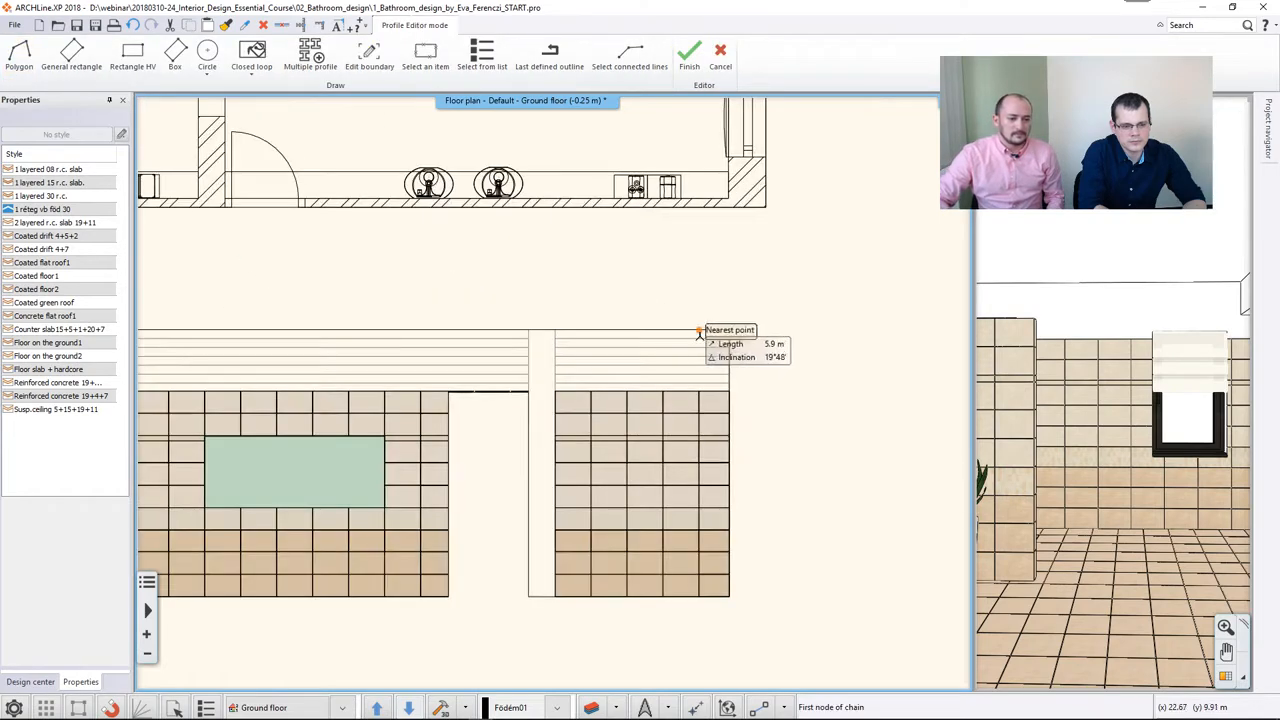
left_click(591, 507)
left_click(699, 508)
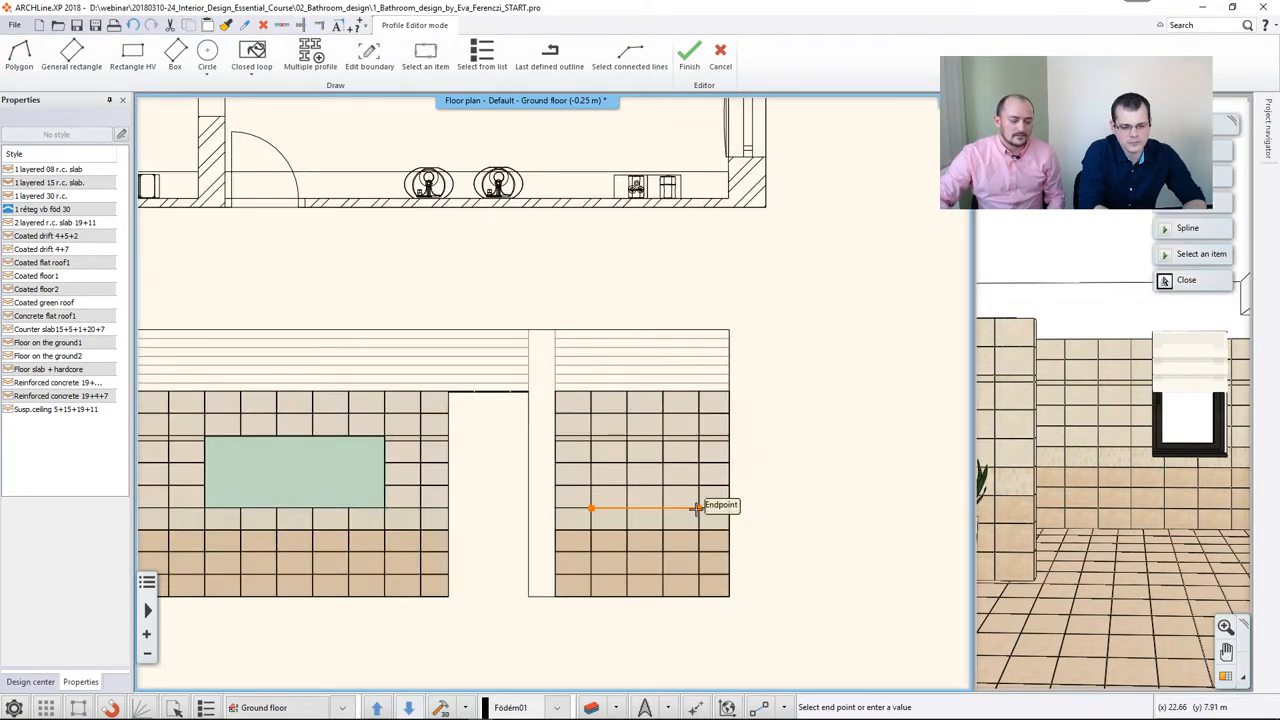
left_click(699, 433)
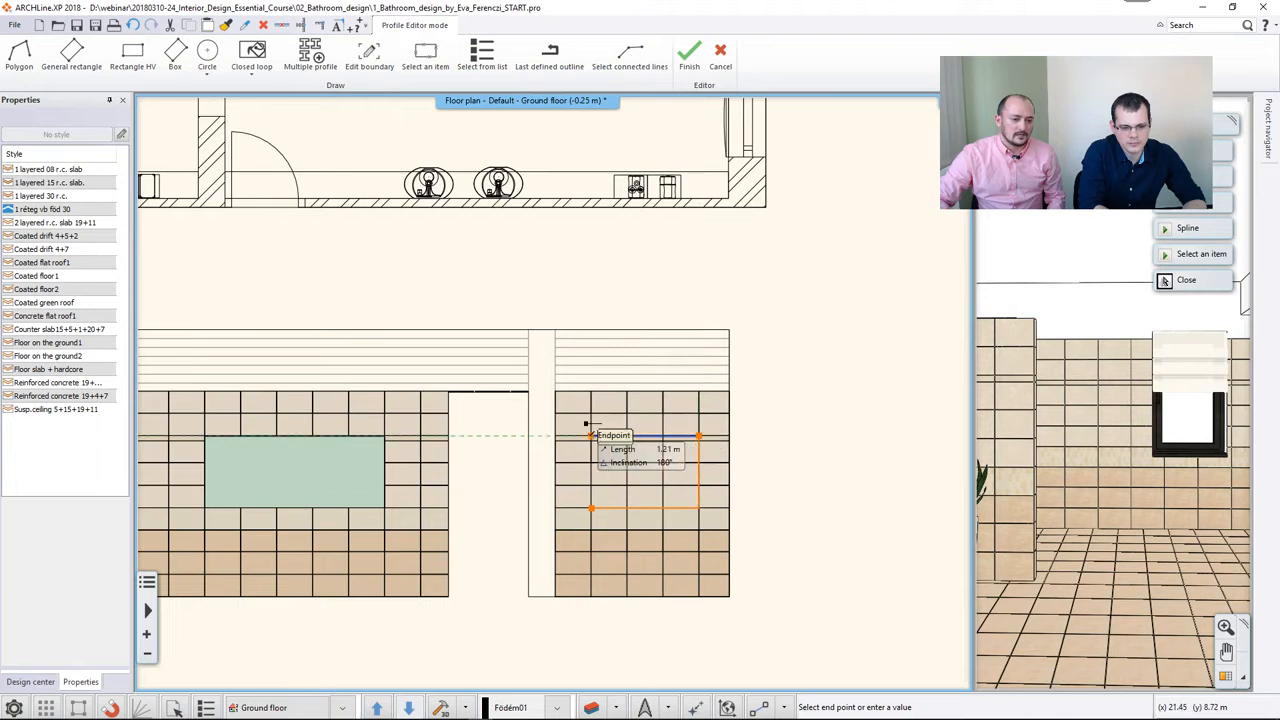
left_click(591, 435)
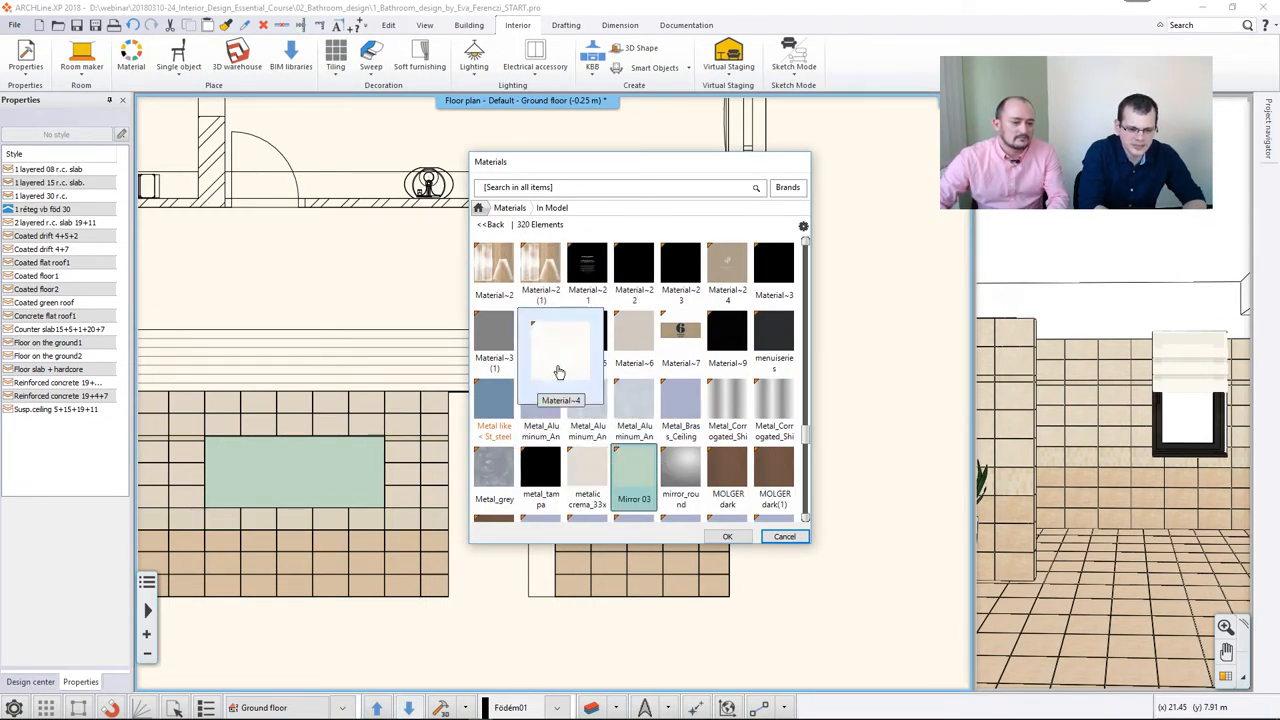
Search the model's materials for "white" and assign White to the new background area
scroll(674, 480, "down", 2)
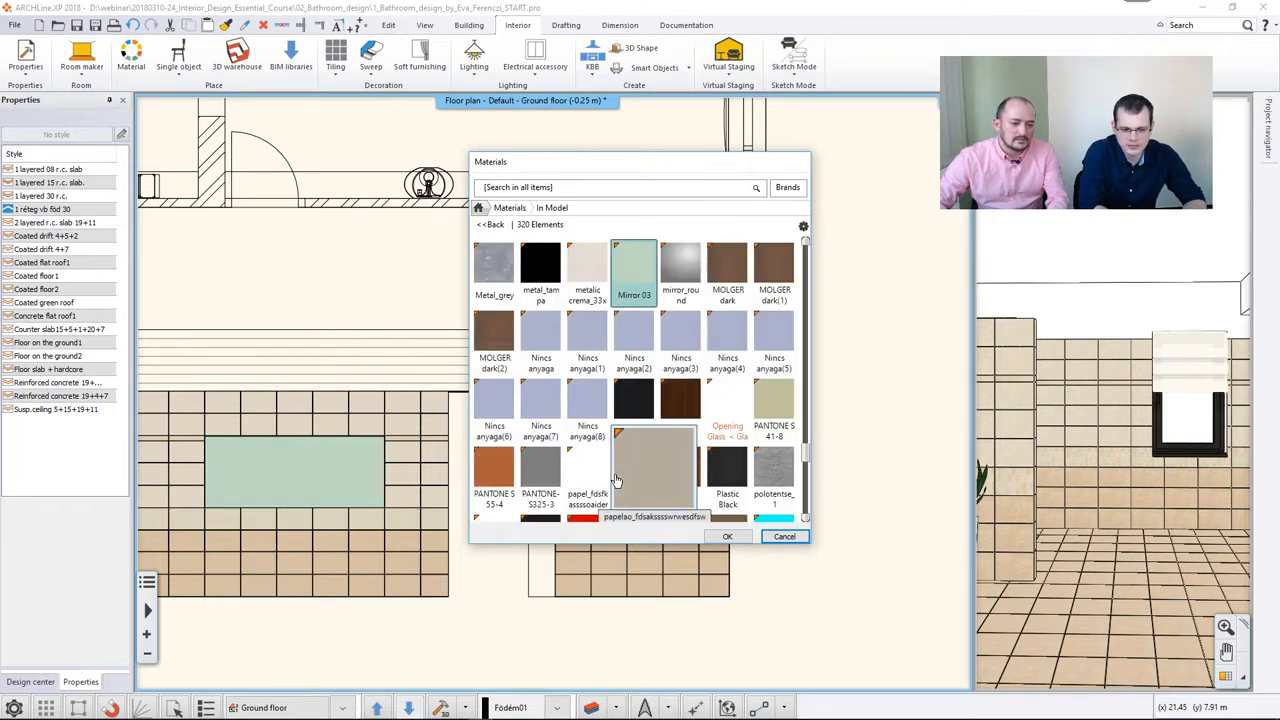
left_click(533, 189)
type("white")
key("Return")
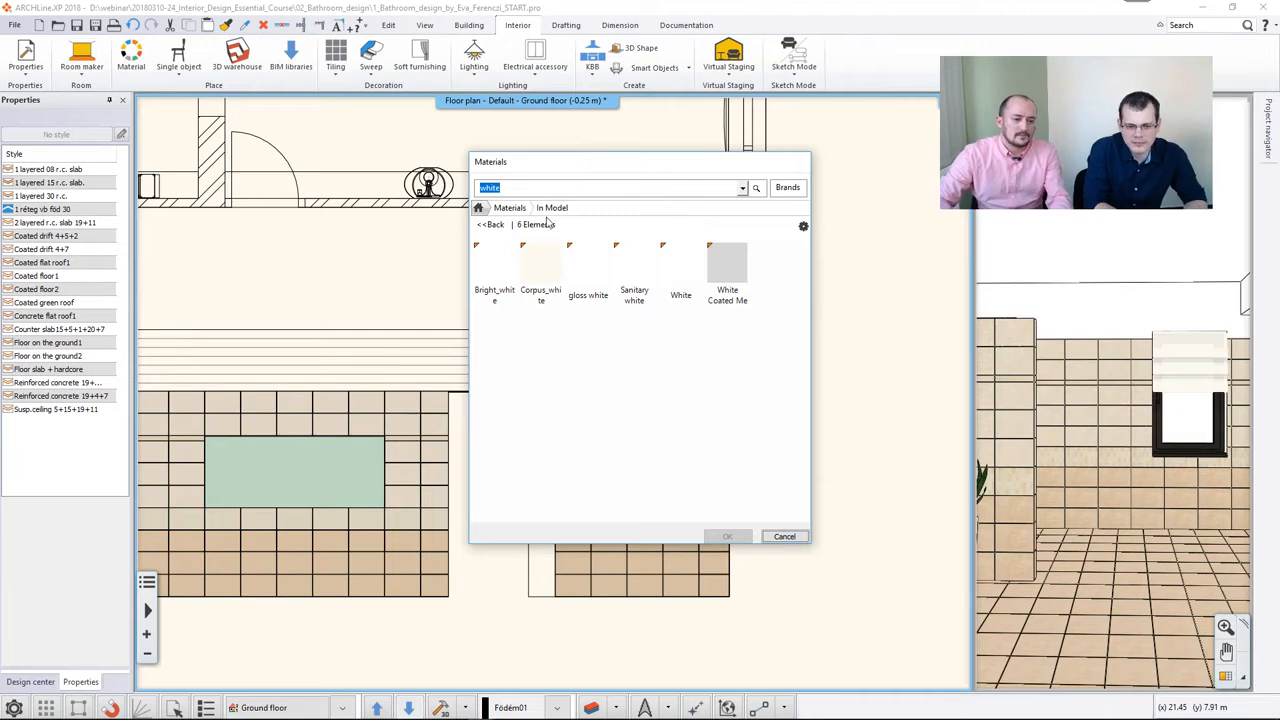
left_click(680, 268)
left_click(722, 536)
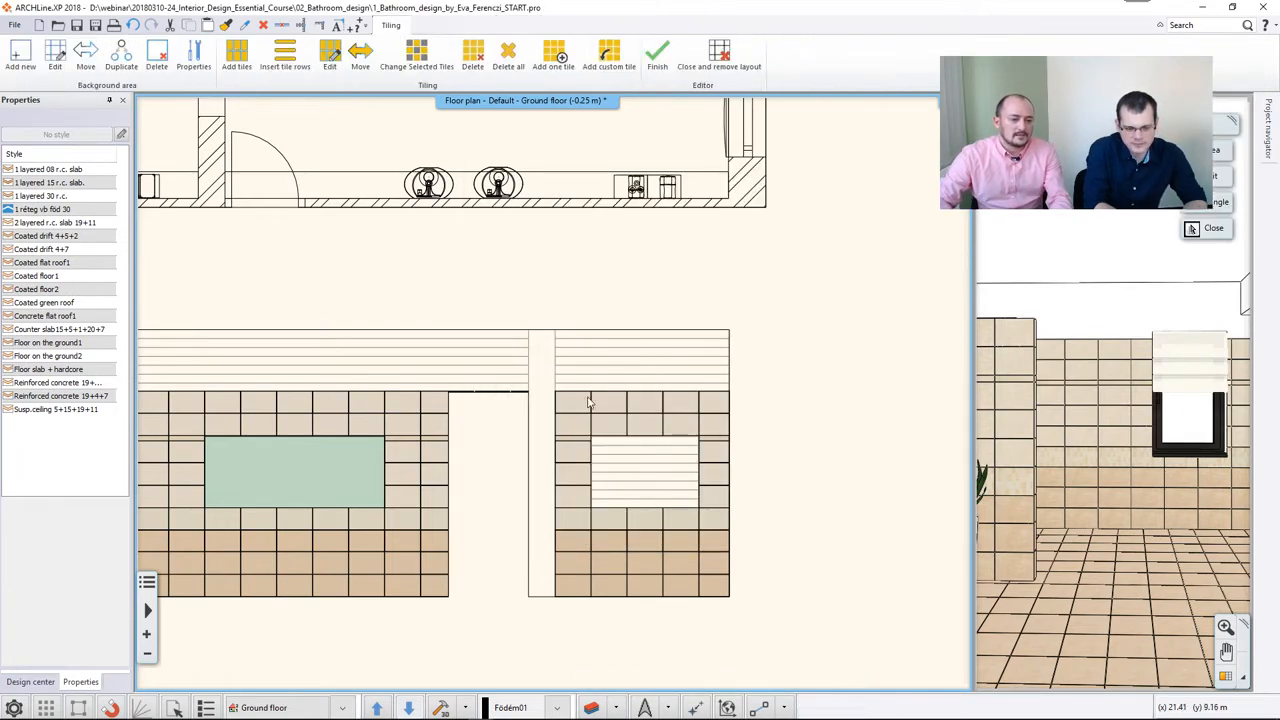
Start adding a Mirror 03 tile to the new white area, set it to 1.21 m wide and 0.81 m high, and update the preview
left_click(236, 55)
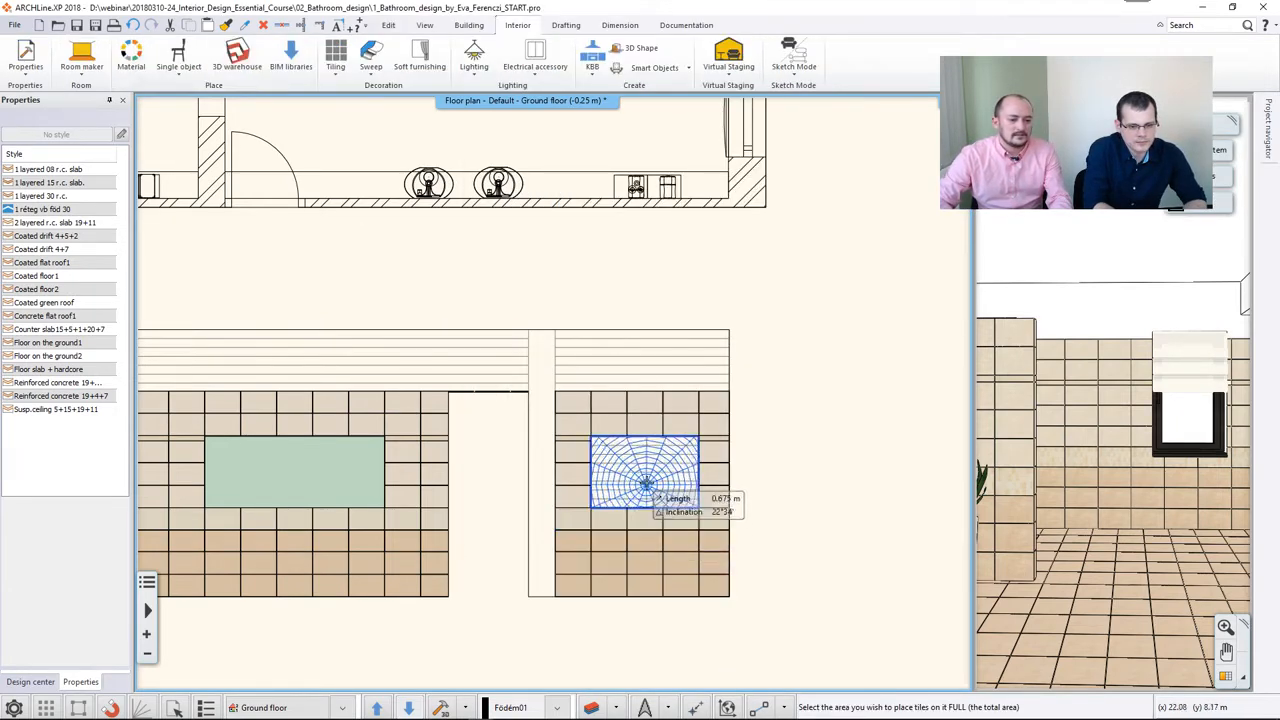
left_click(647, 490)
left_click_drag(531, 255, 490, 257)
left_click(517, 277)
type("1")
left_click(550, 256)
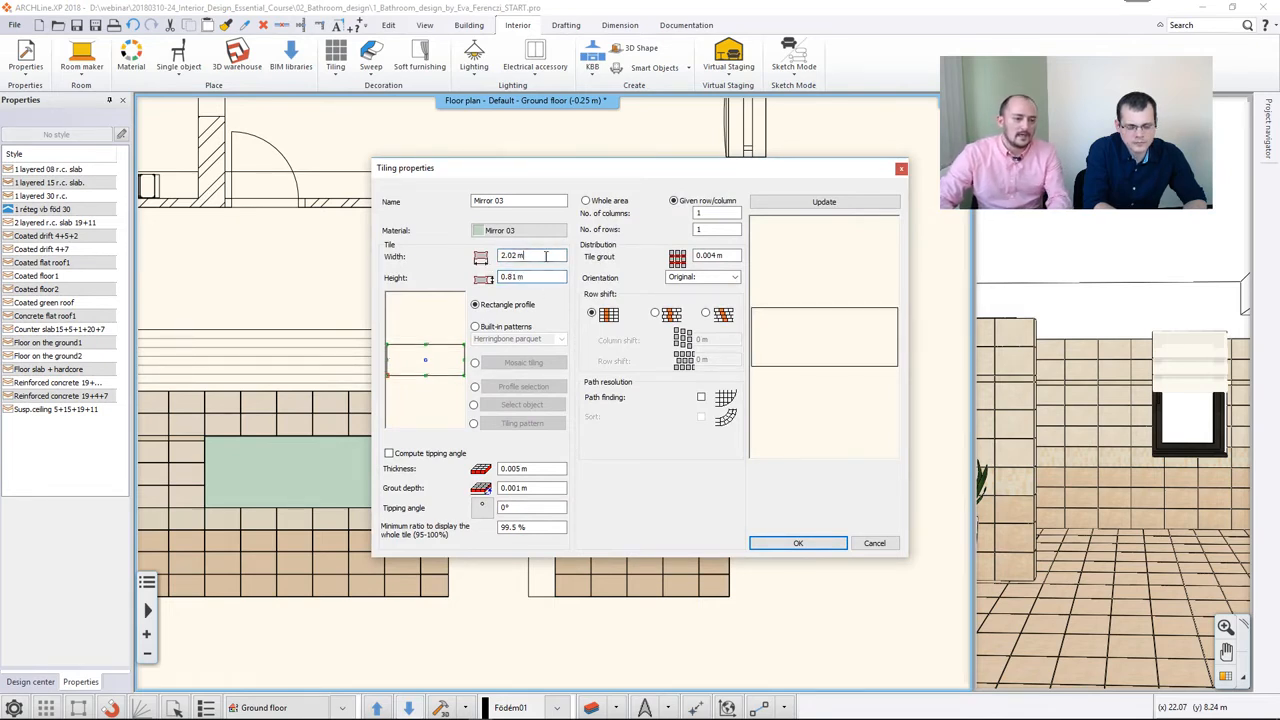
left_click_drag(550, 256, 446, 263)
type("1")
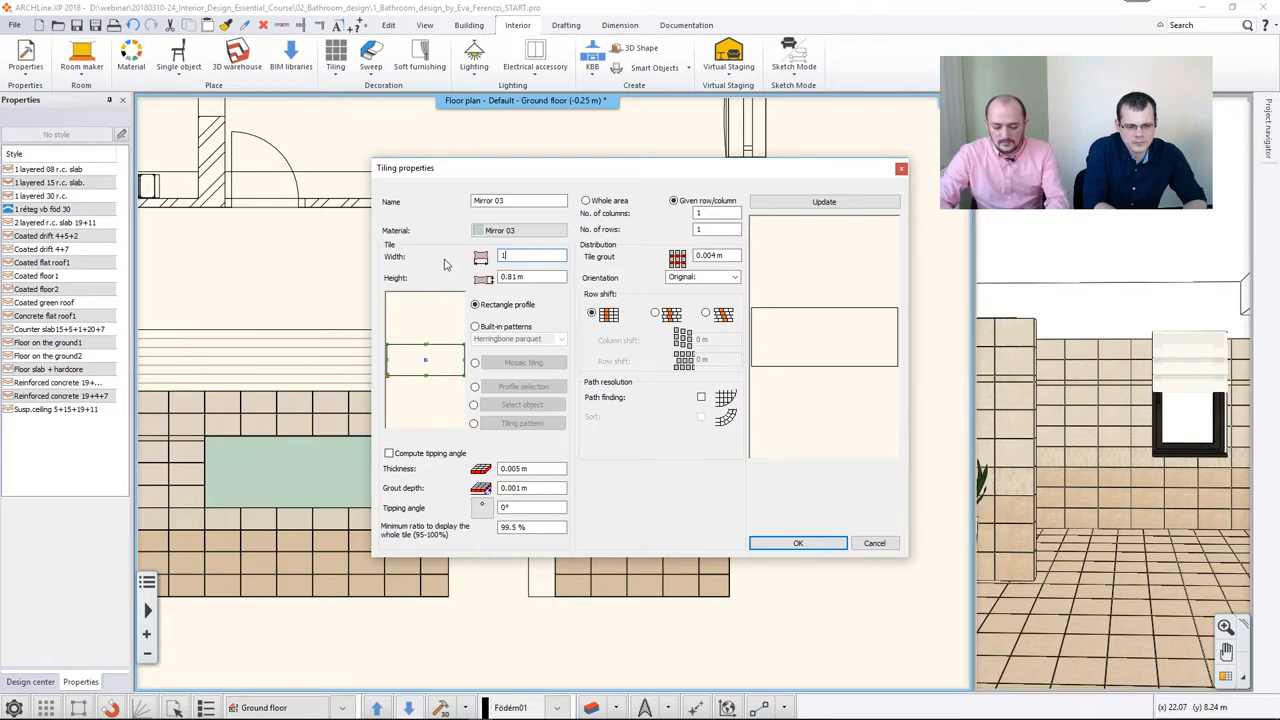
type(".21")
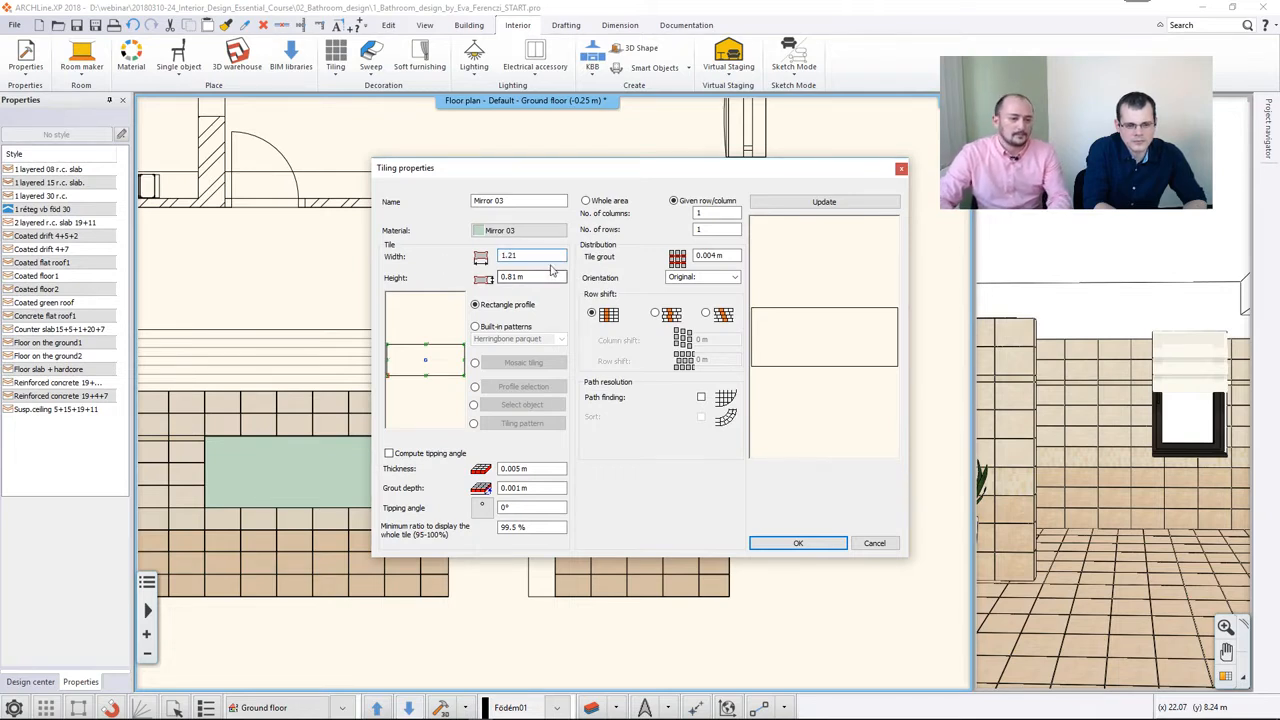
left_click(797, 205)
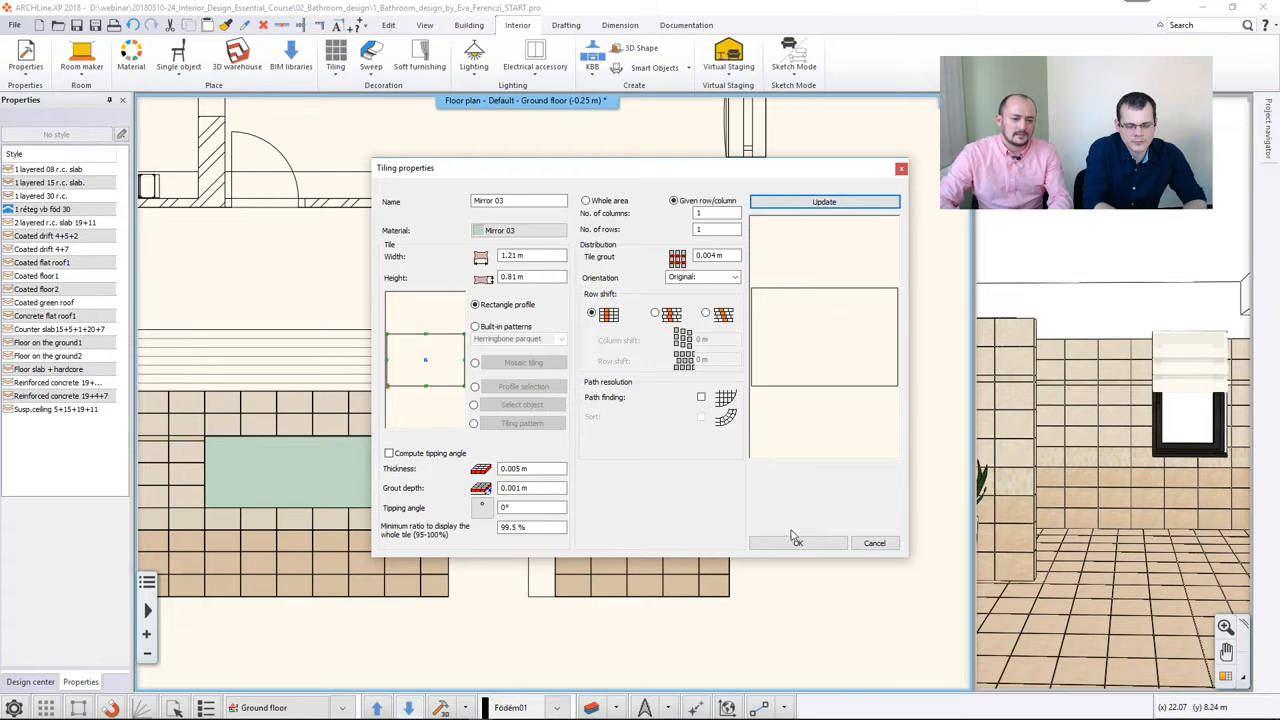
Confirm the tile settings, place the single Mirror 03 tile from the new white area's lower-left corner, and finish the tiling layout
left_click(797, 542)
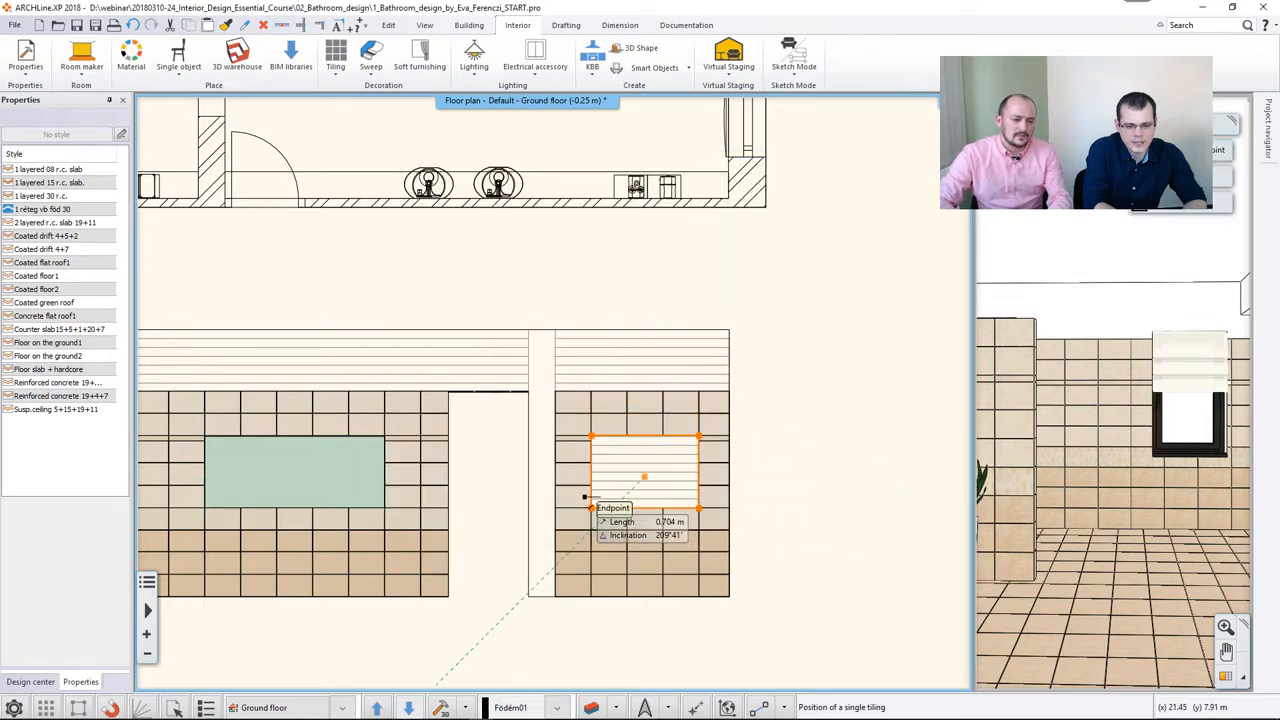
left_click(690, 497)
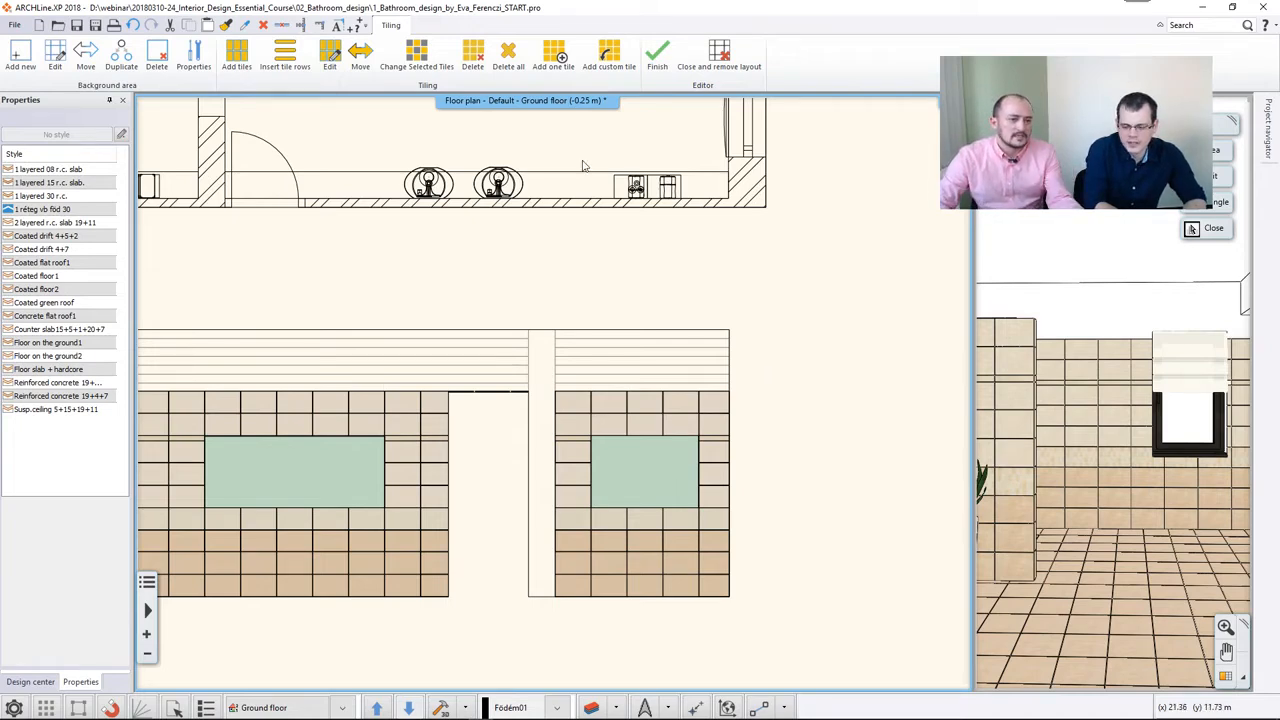
left_click(657, 55)
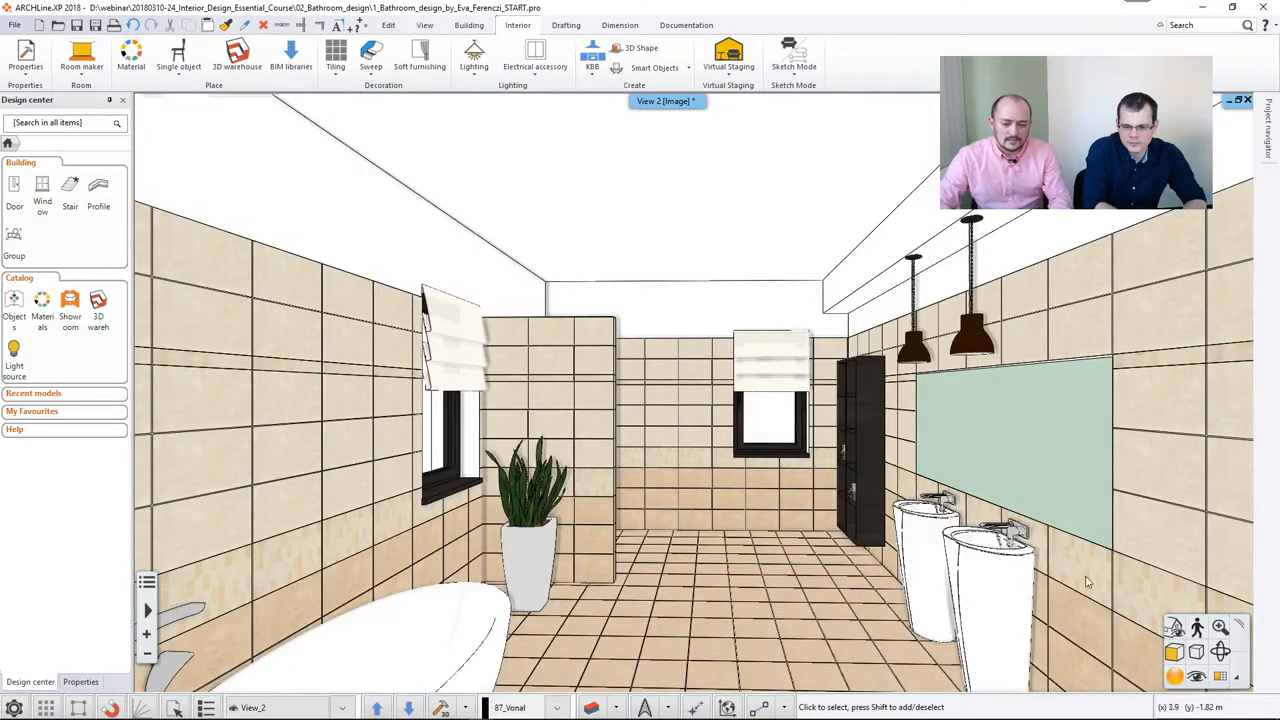
Step through the saved 3D views to examine the tiled walls, mirrors and shower mosaic
scroll(1133, 626, "up", 5)
key("Page_Down")
key("Page_Down")
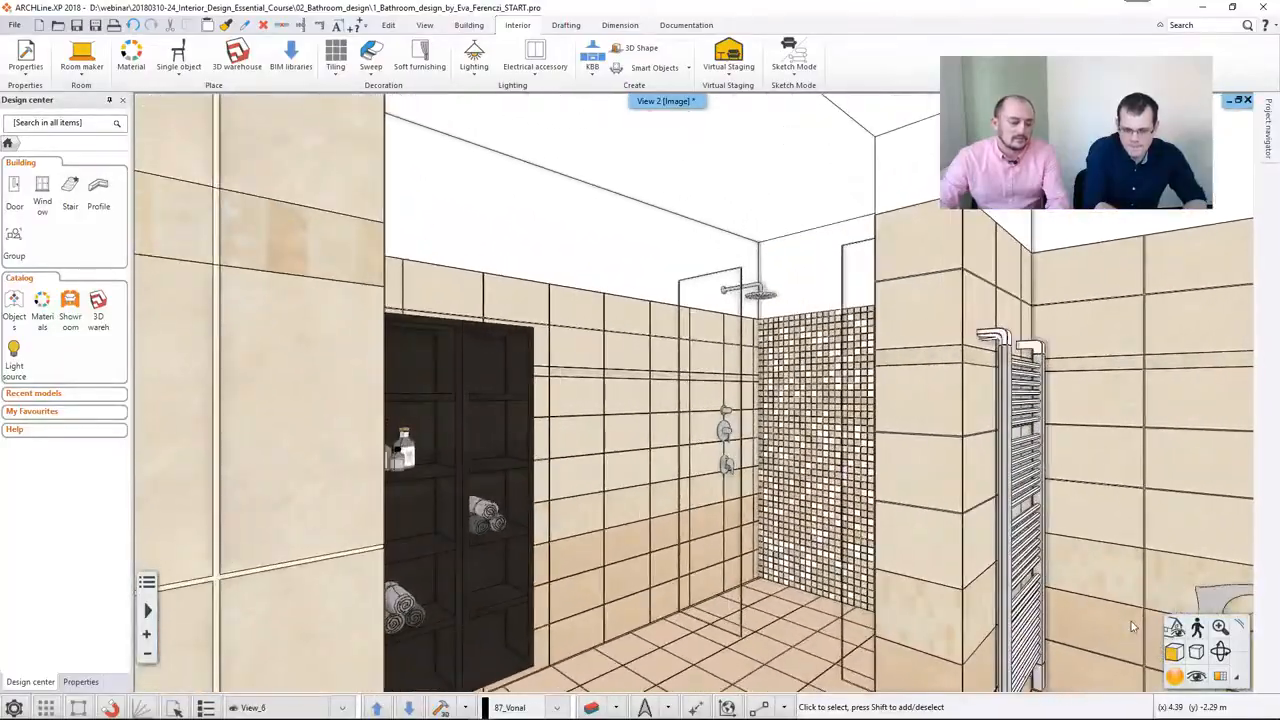
key("Page_Down")
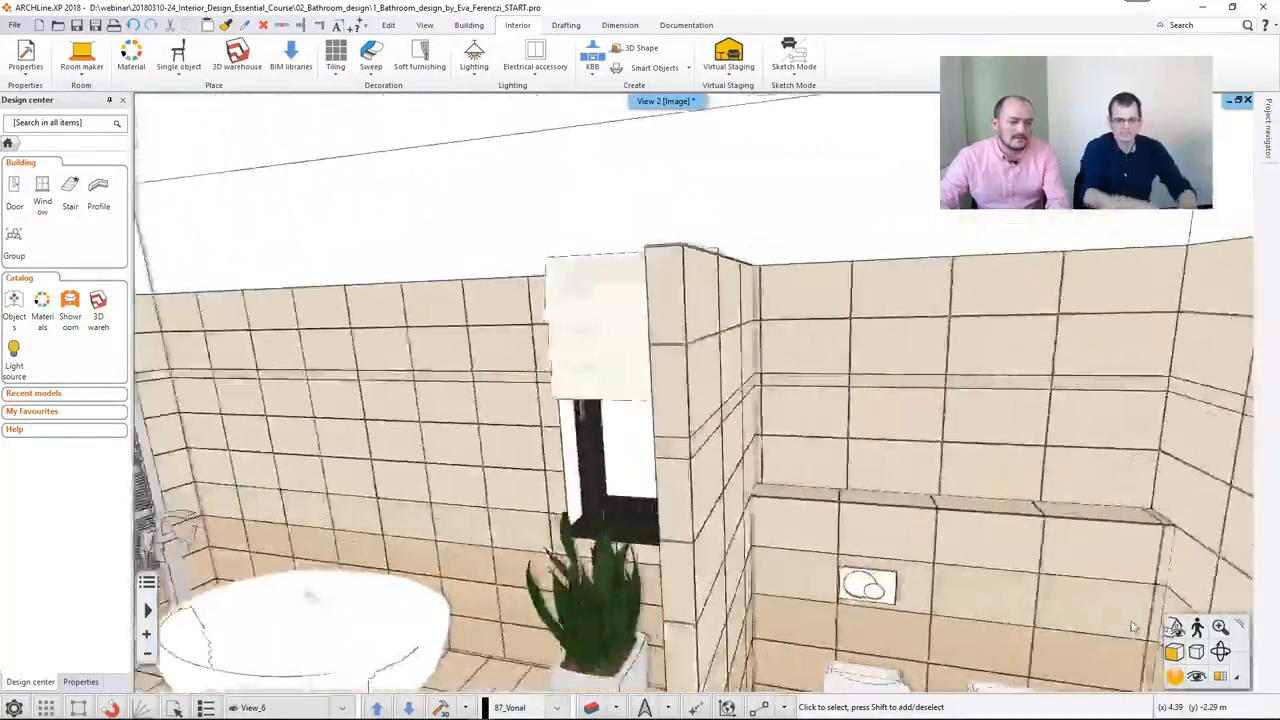
key("Page_Down")
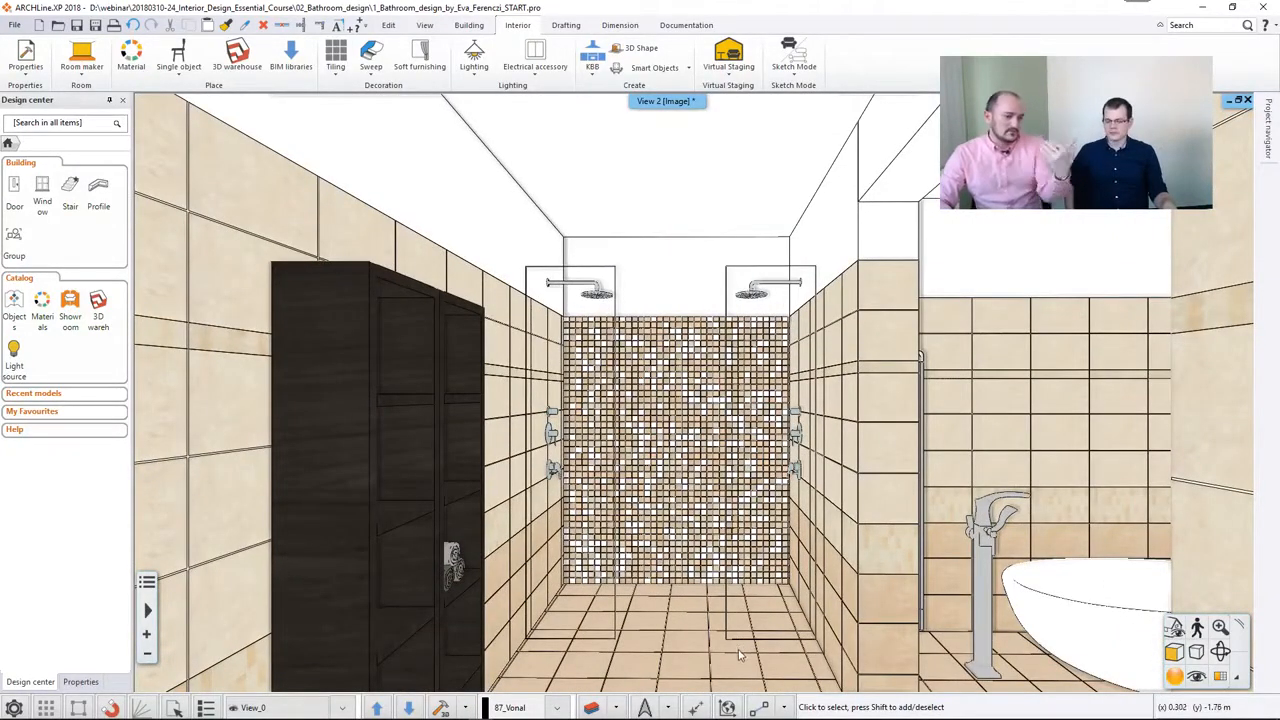
Turn the perspective camera towards the smaller mirror above the shelf and add this as a new saved view
left_click(1199, 679)
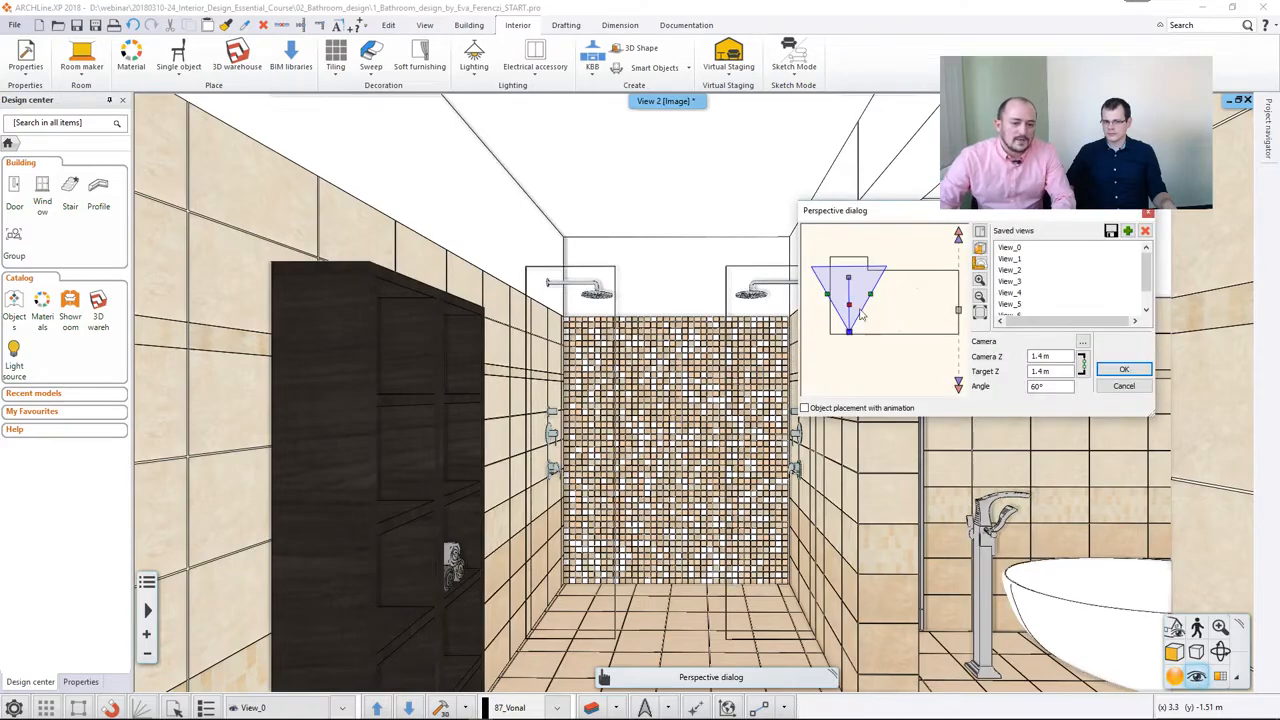
mouse_move(848, 331)
left_mouse_down()
mouse_move(855, 286)
mouse_move(850, 328)
left_mouse_up()
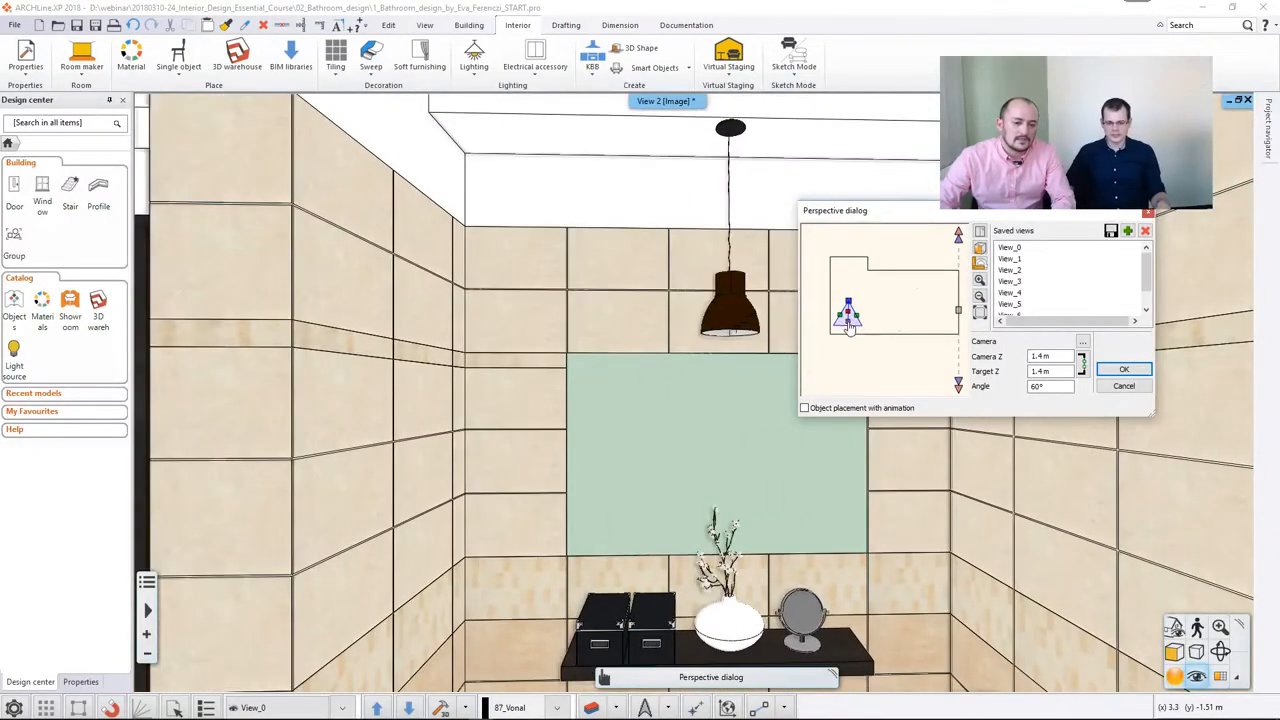
left_click(1126, 232)
left_click_drag(1145, 275, 1143, 301)
left_click(1104, 372)
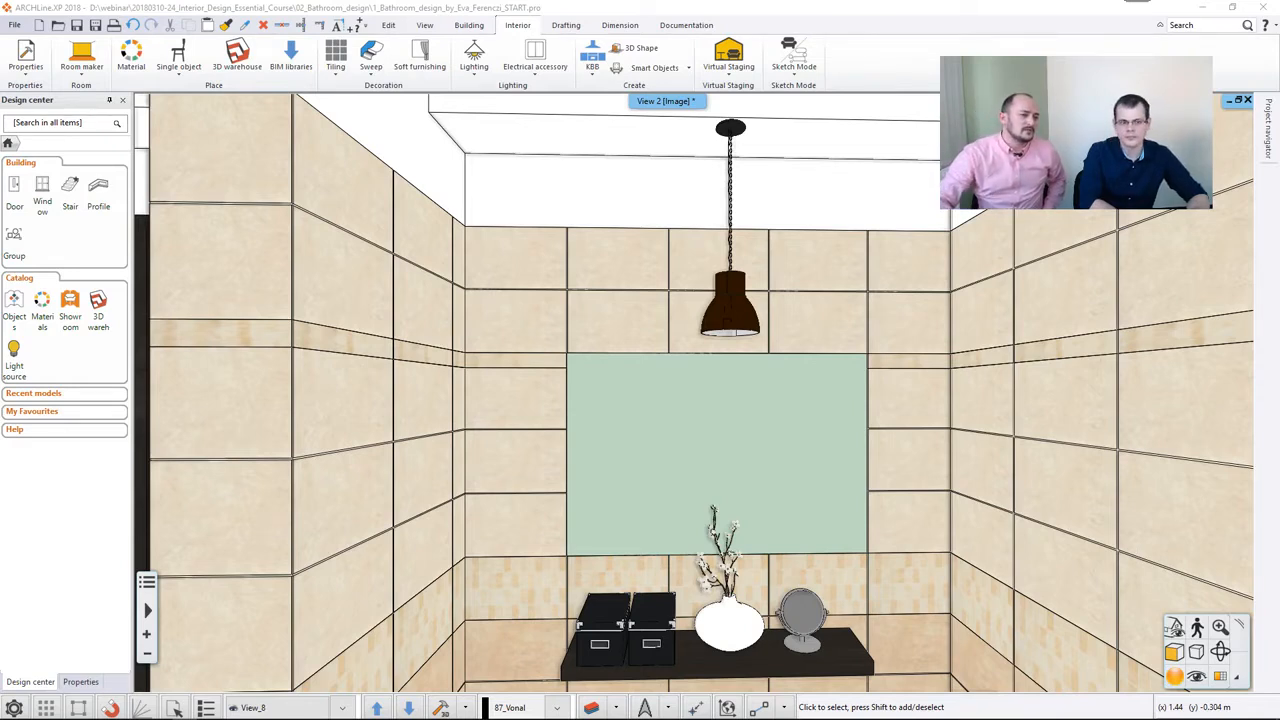
Open the Showroom BIM library and browse its manufacturers to Hansgrohe's products
left_click(287, 52)
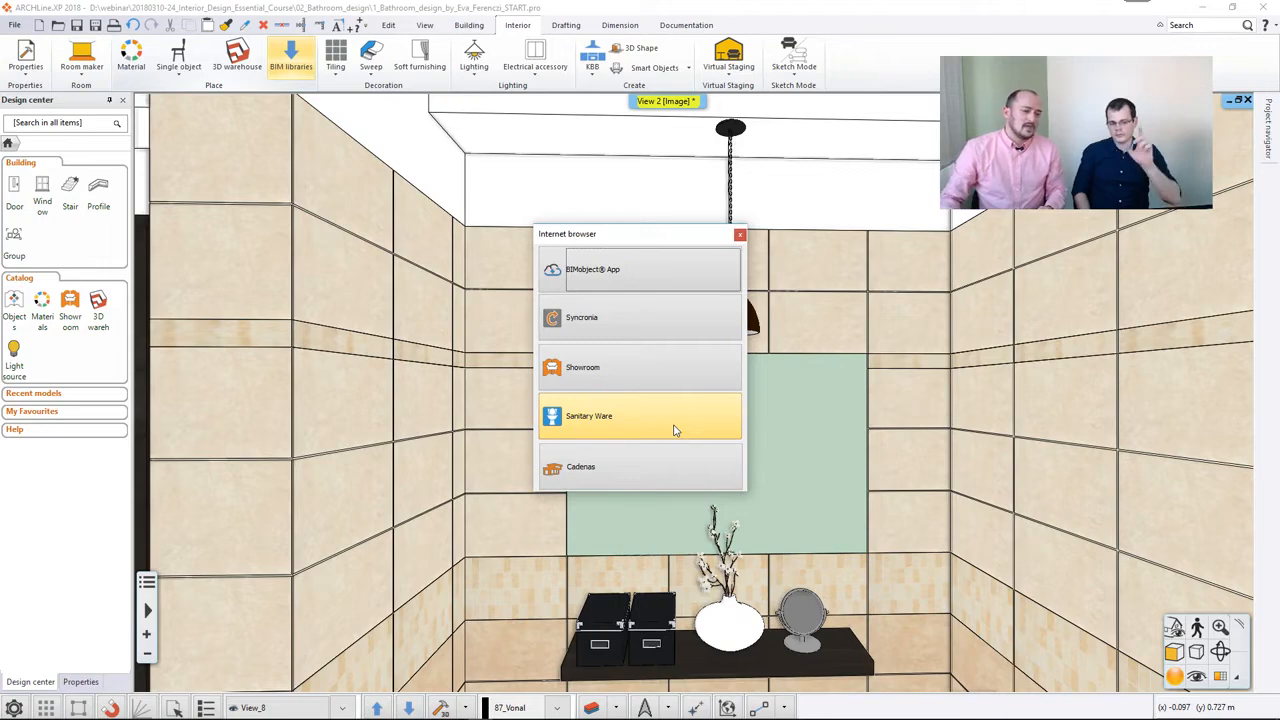
left_click(662, 370)
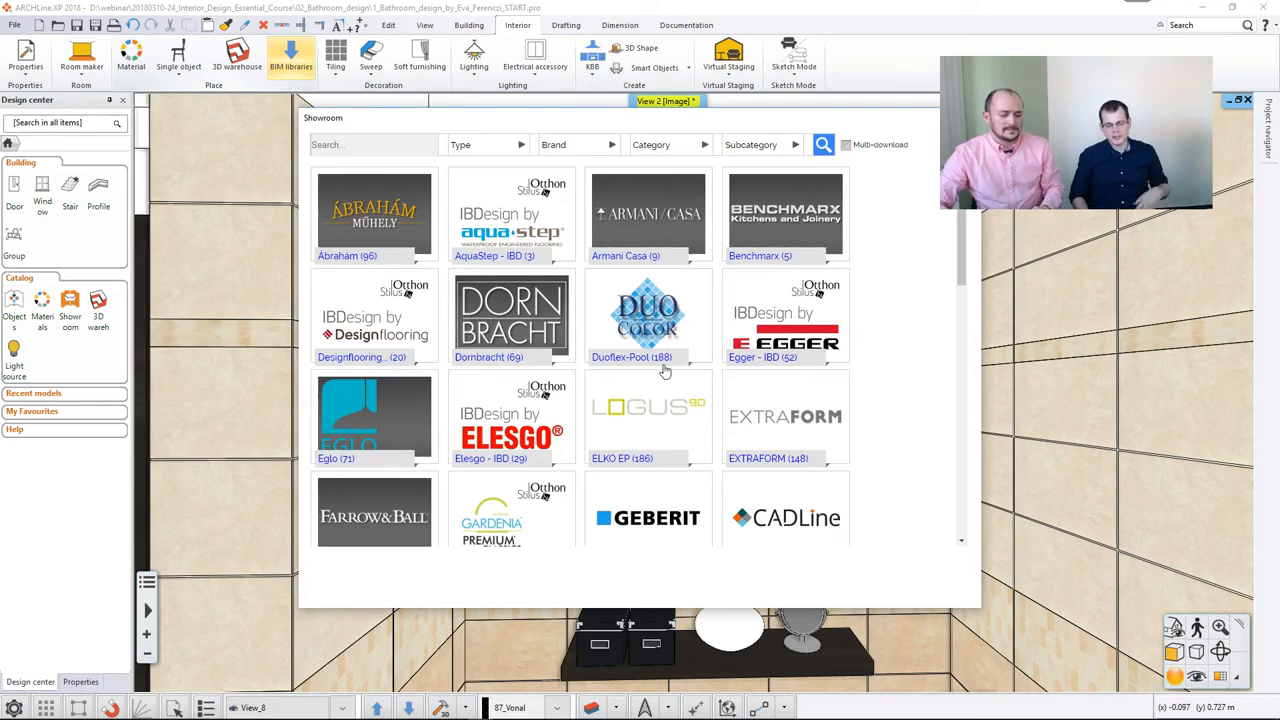
scroll(670, 377, "down", 3)
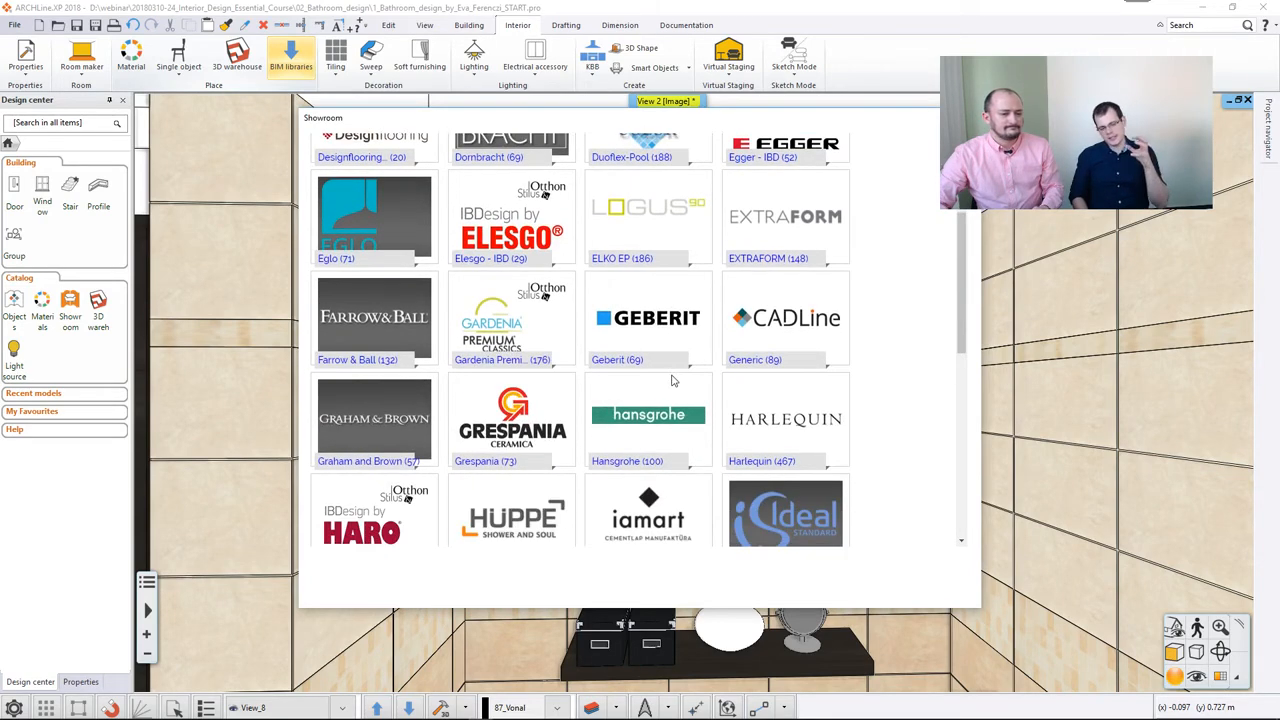
scroll(672, 380, "down", 1)
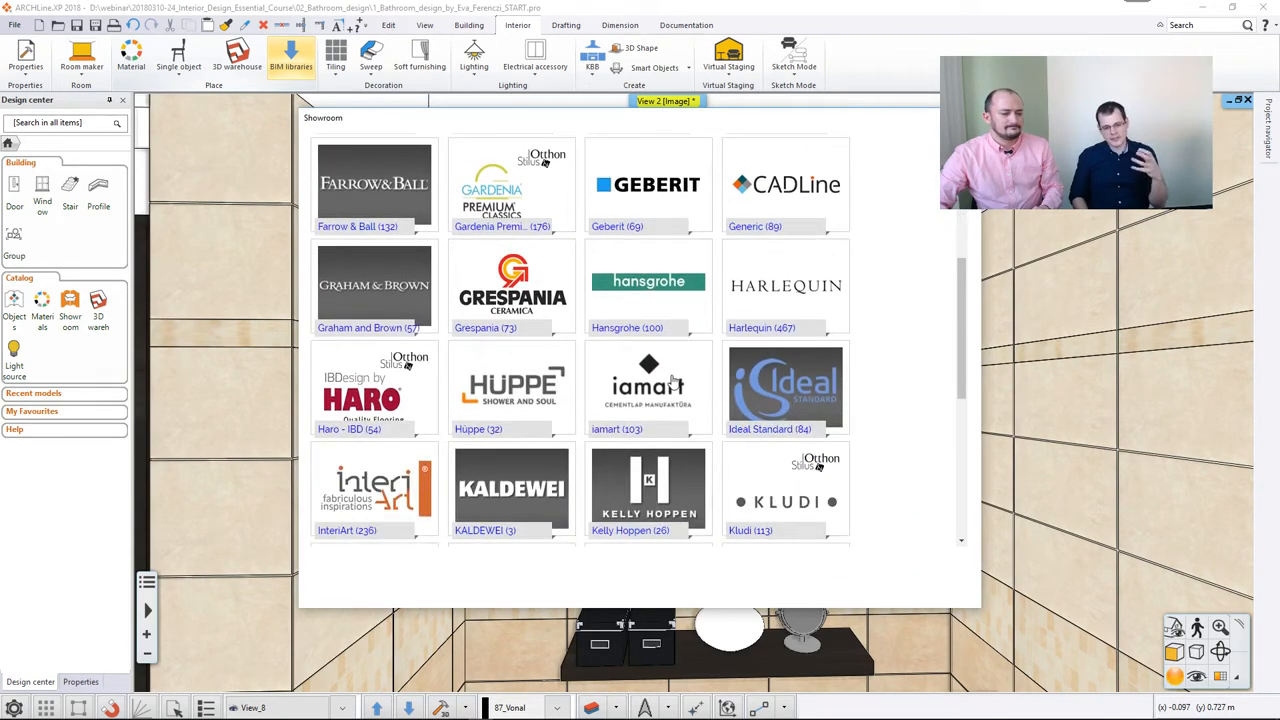
left_click(642, 301)
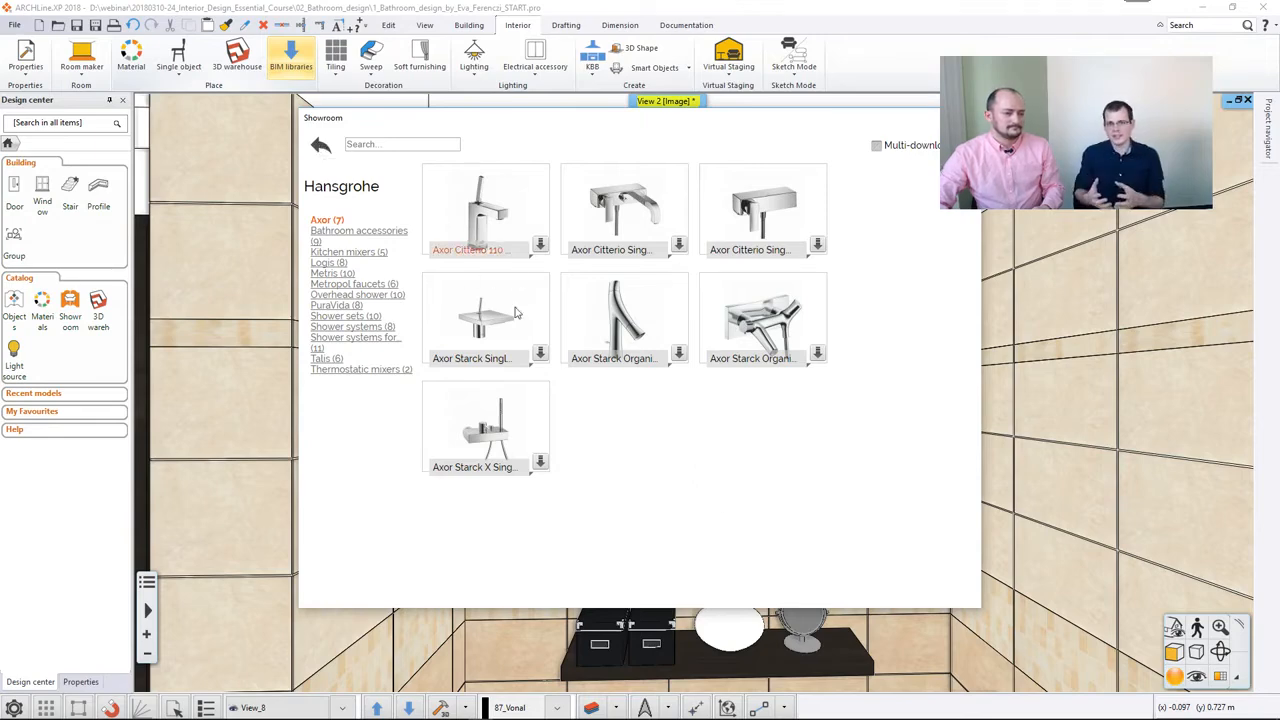
Look at Ideal Standard's products and the Type filter in the Showroom library, and close the library
left_click(320, 146)
scroll(705, 426, "down", 2)
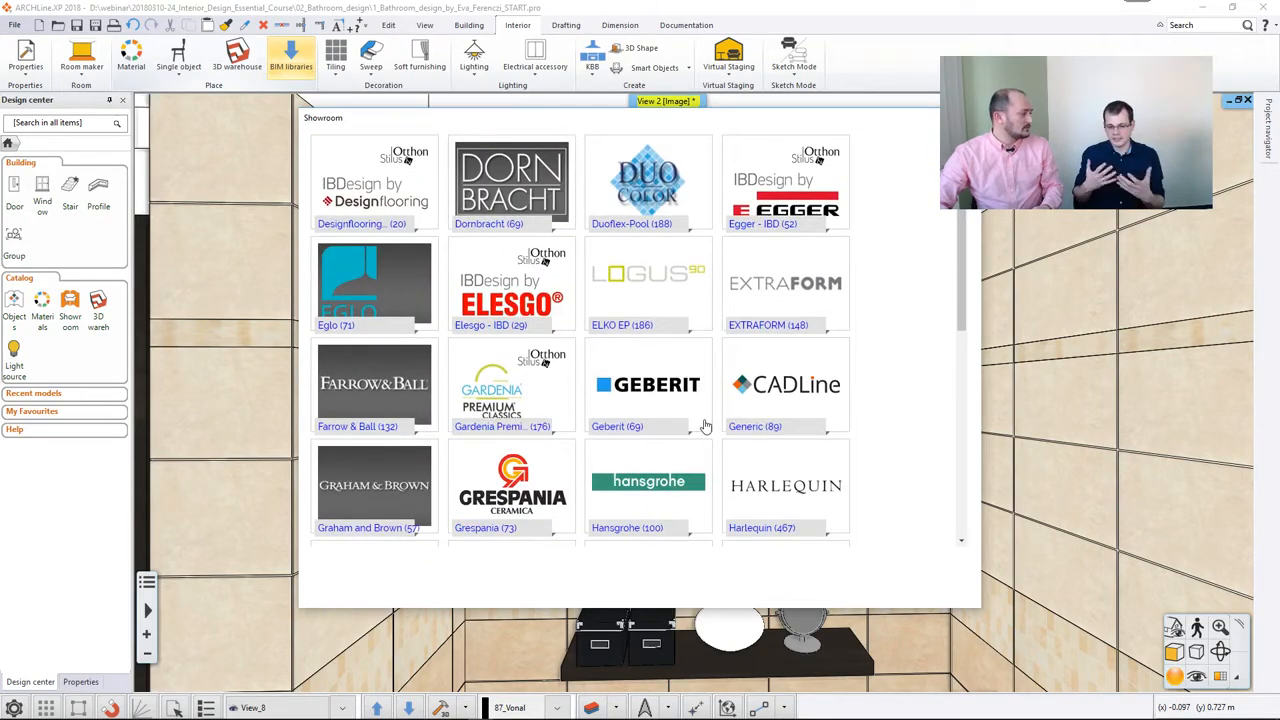
scroll(705, 426, "down", 2)
scroll(705, 426, "down", 2)
left_click(777, 333)
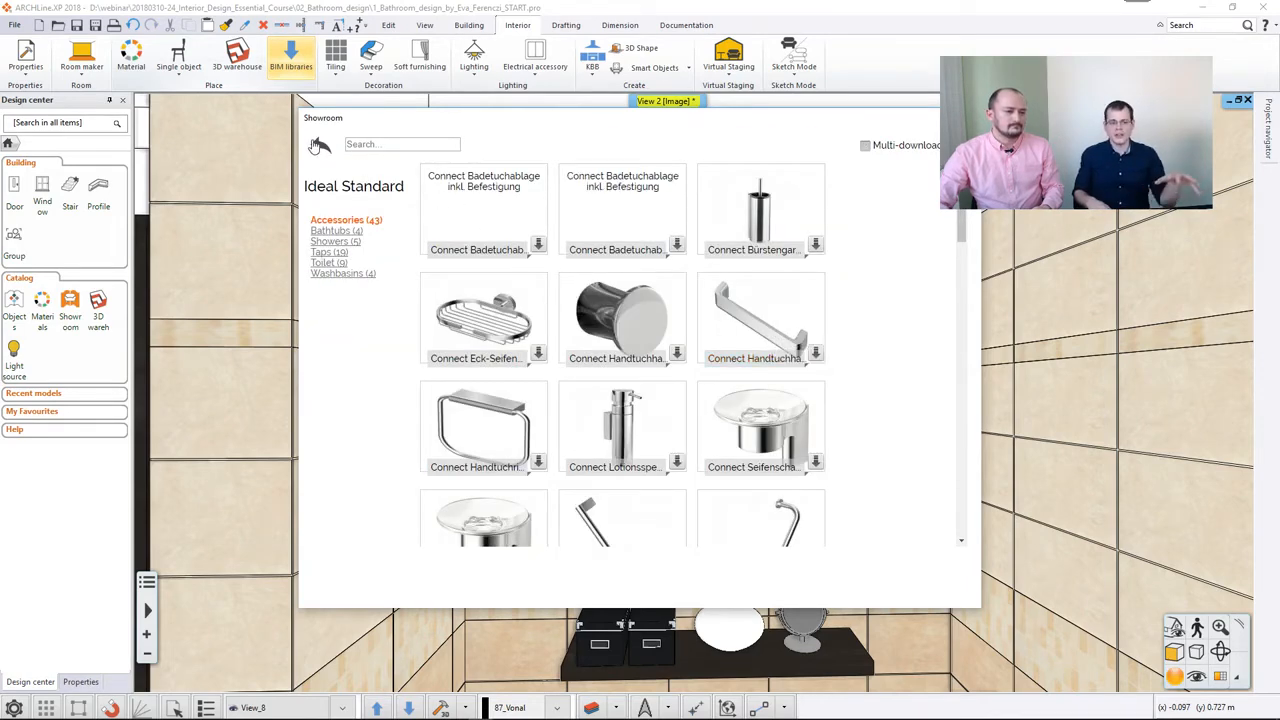
left_click(320, 145)
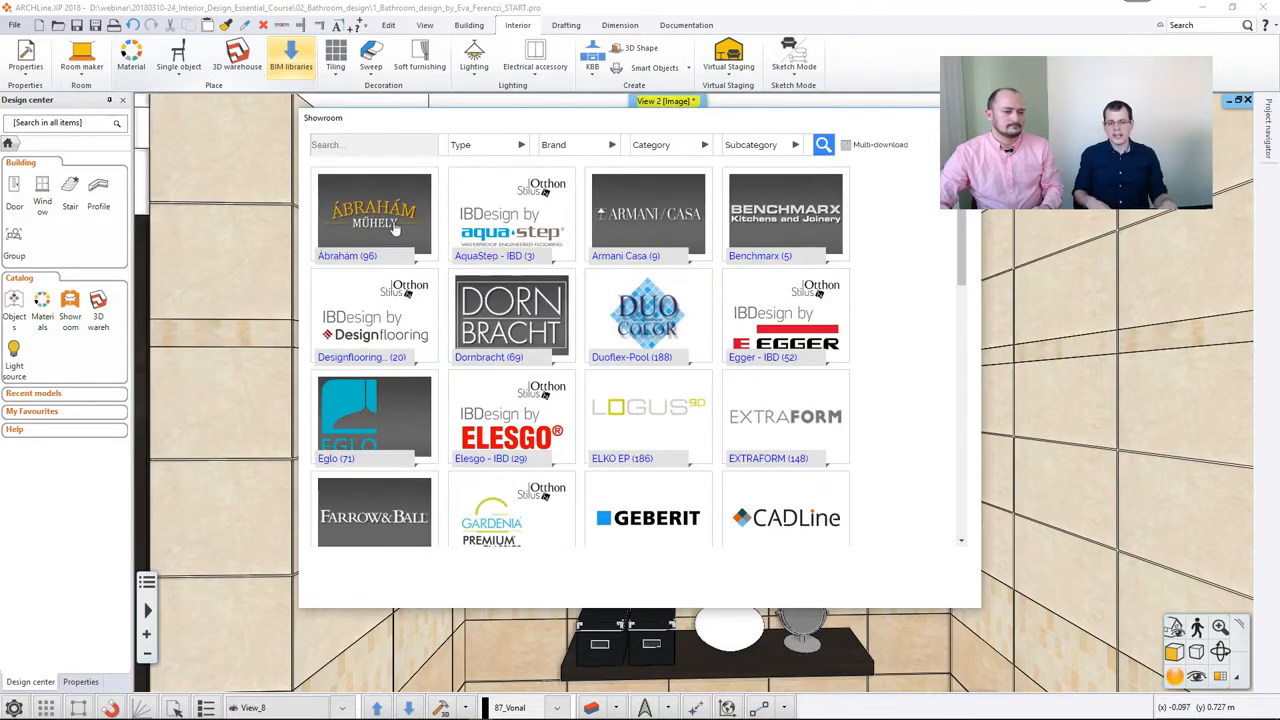
left_click(521, 146)
left_click(521, 146)
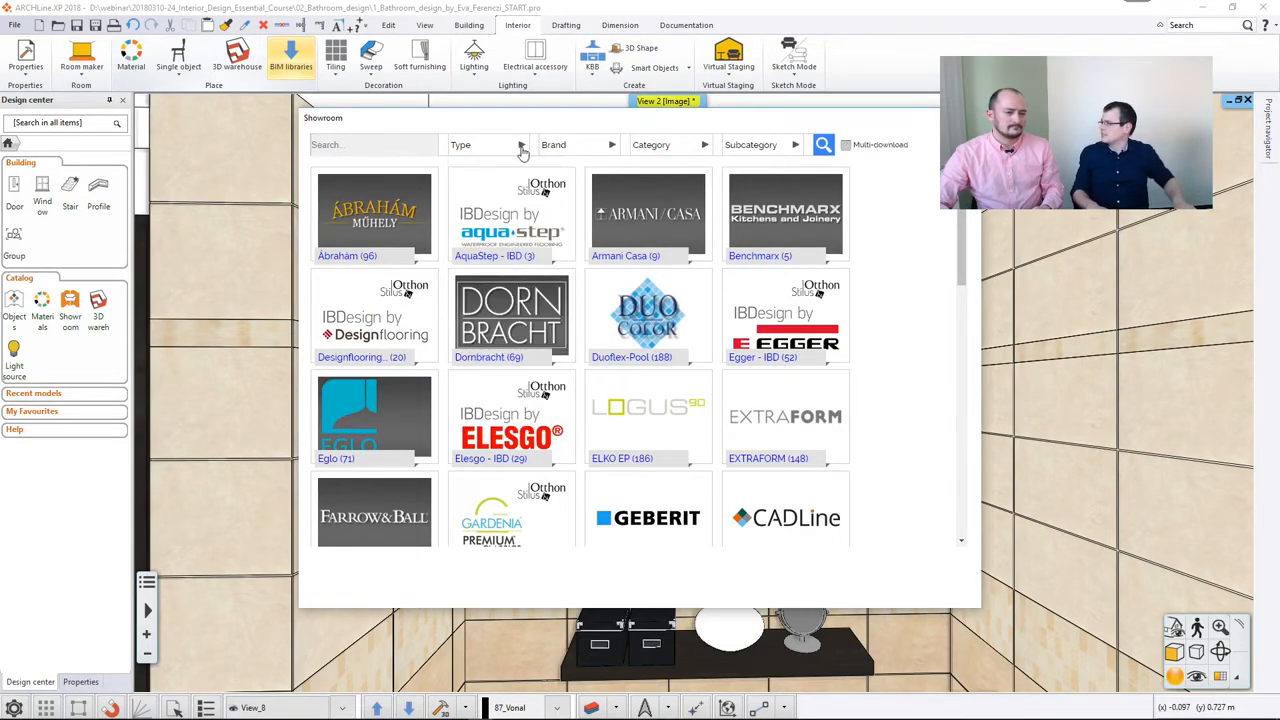
left_click(968, 118)
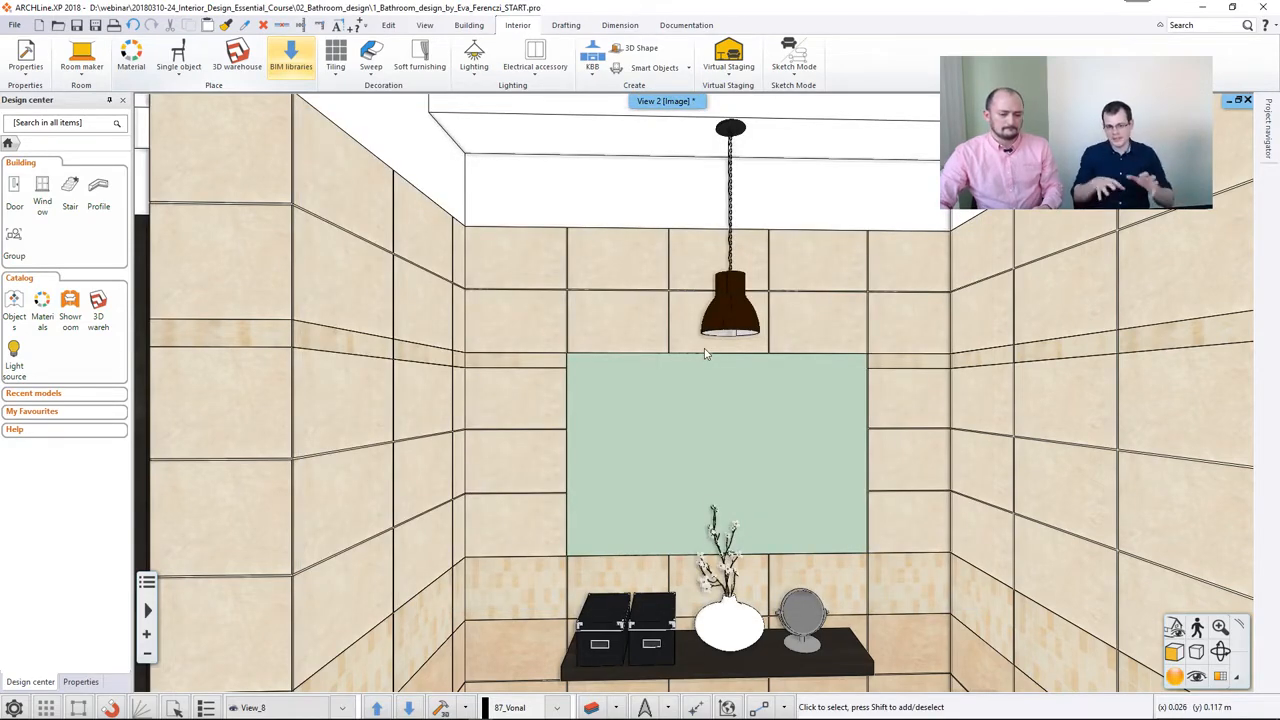
Bring the floor plan into the main view beside the 3D view and start an Excel quantity take-off for Tiling
left_click(1221, 678)
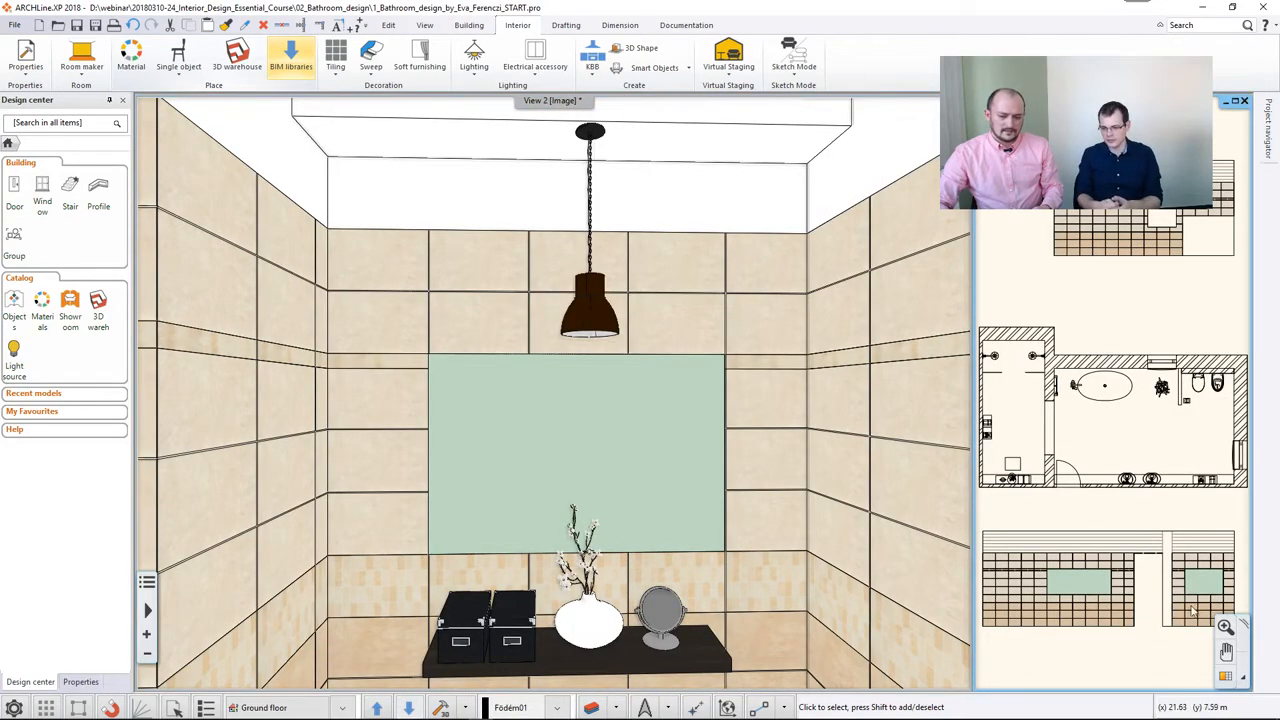
left_click(1225, 676)
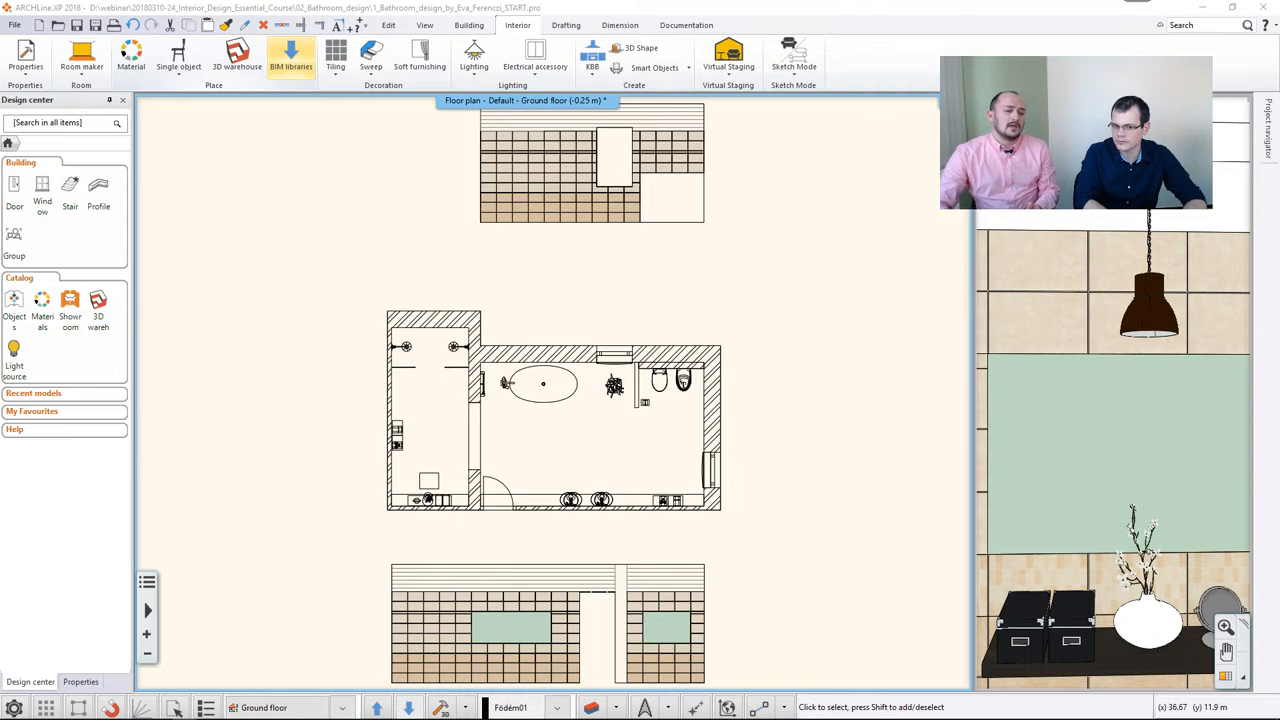
left_click(692, 27)
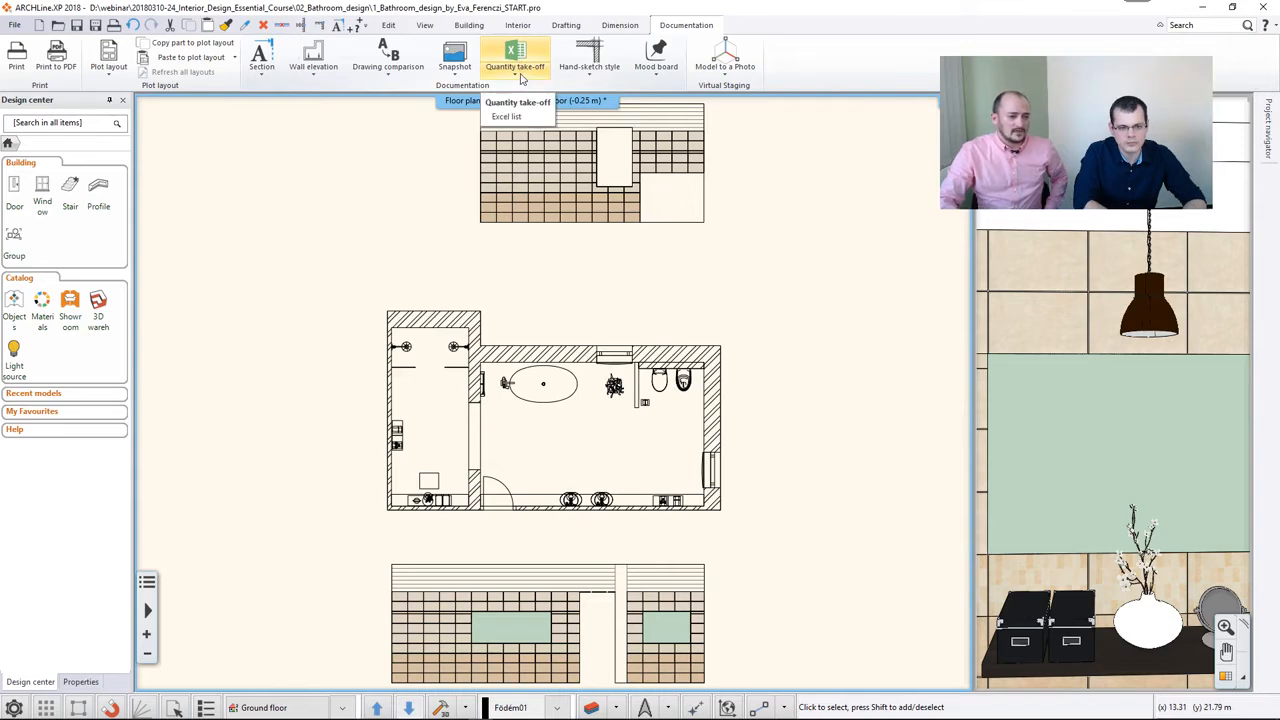
left_click(522, 74)
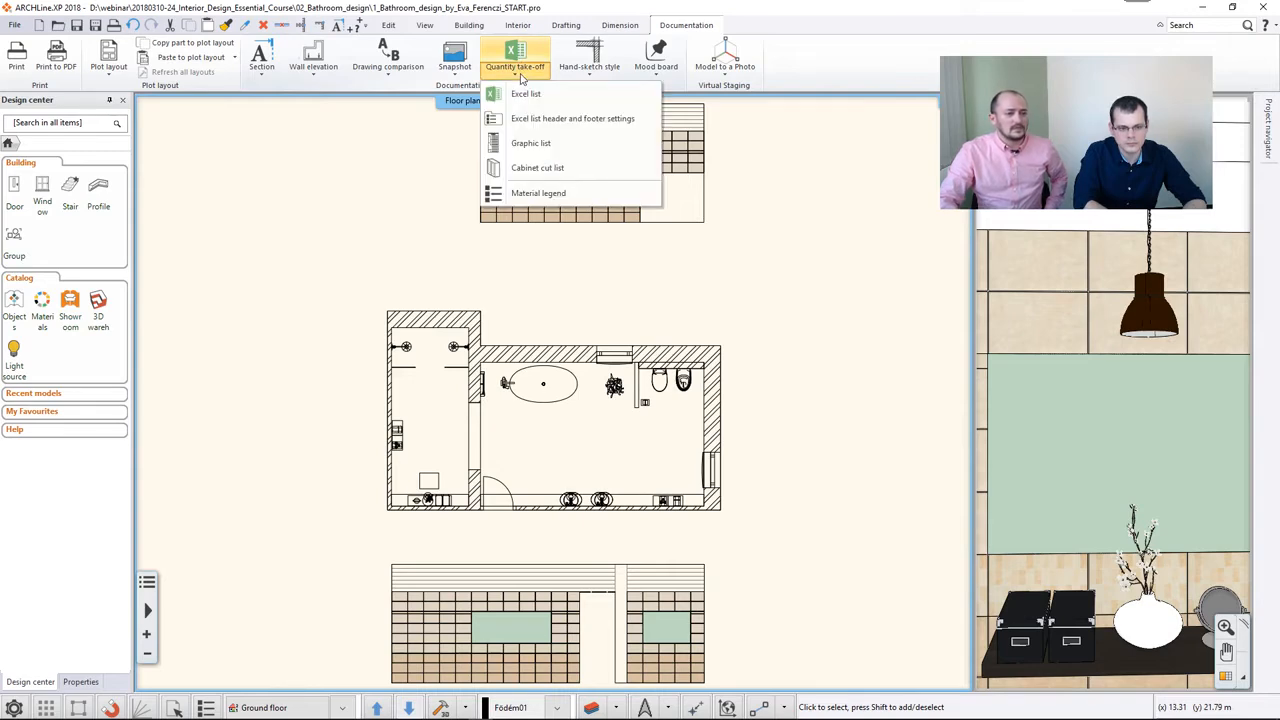
left_click(577, 100)
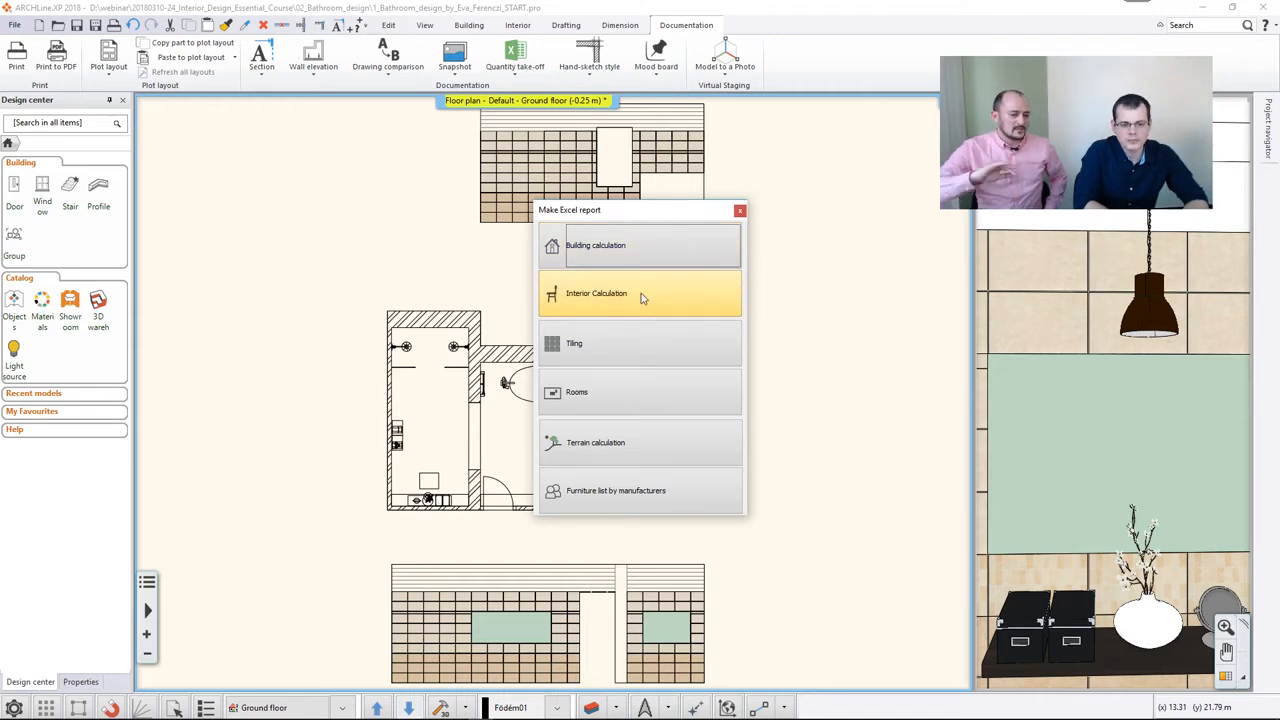
left_click(702, 360)
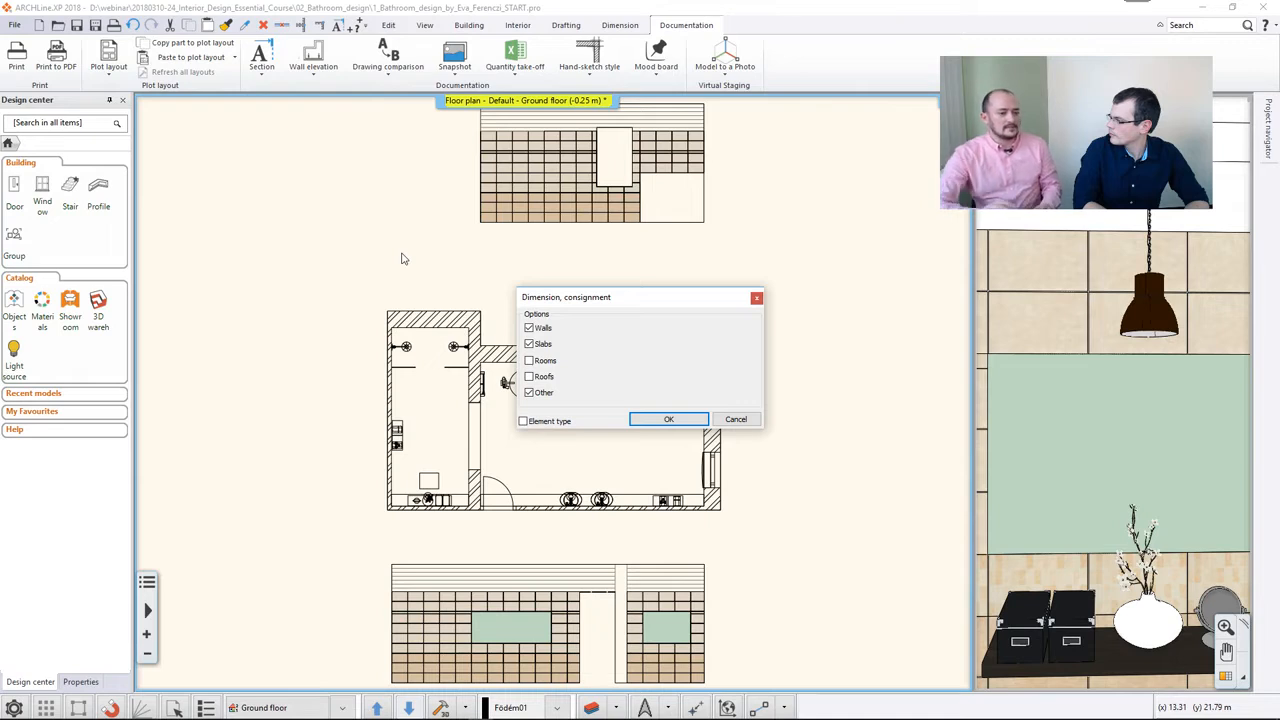
Exclude Other elements from the tiling report and save it as Tiling in 02_Bathroom_design, overwriting the existing Excel file
left_click(533, 393)
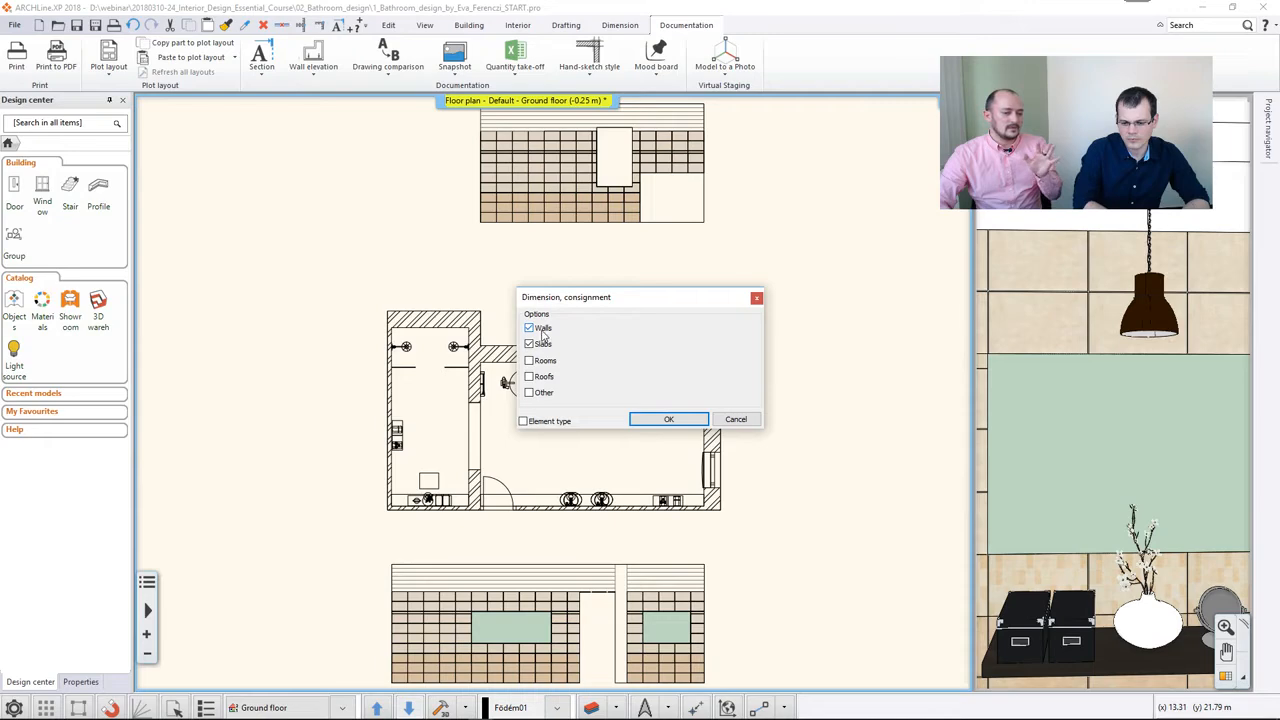
left_click(687, 418)
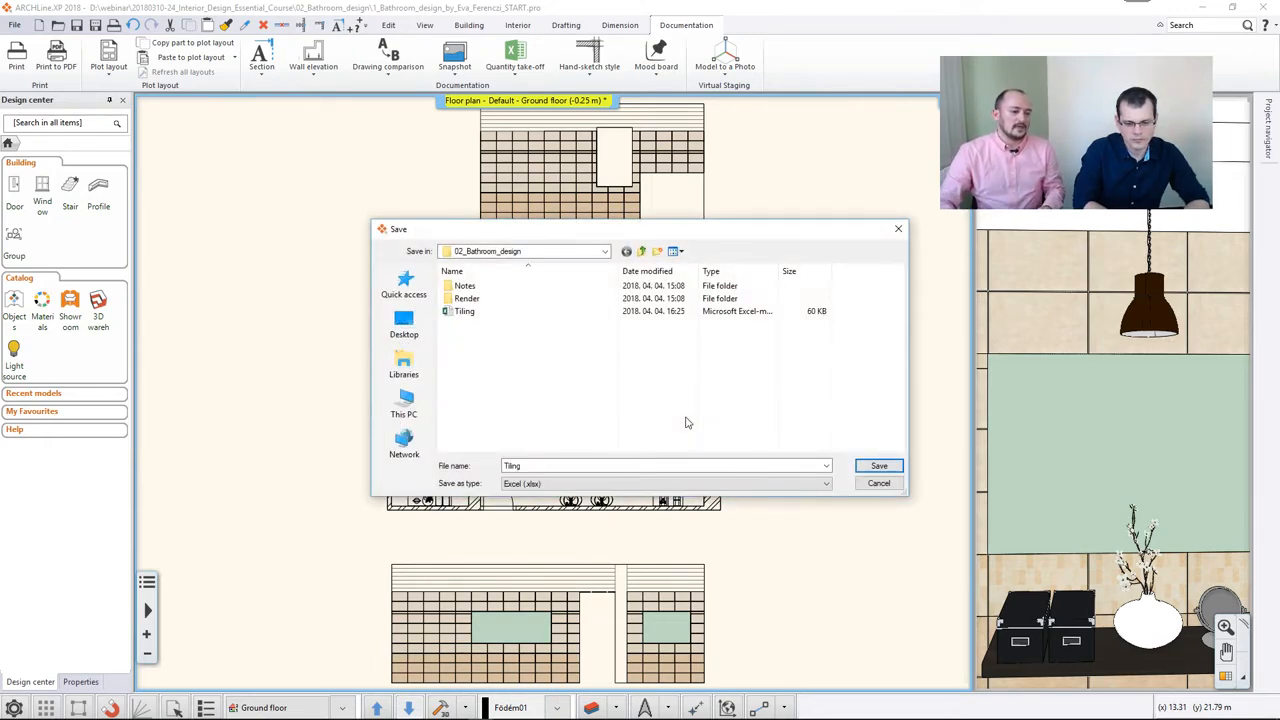
left_click(466, 312)
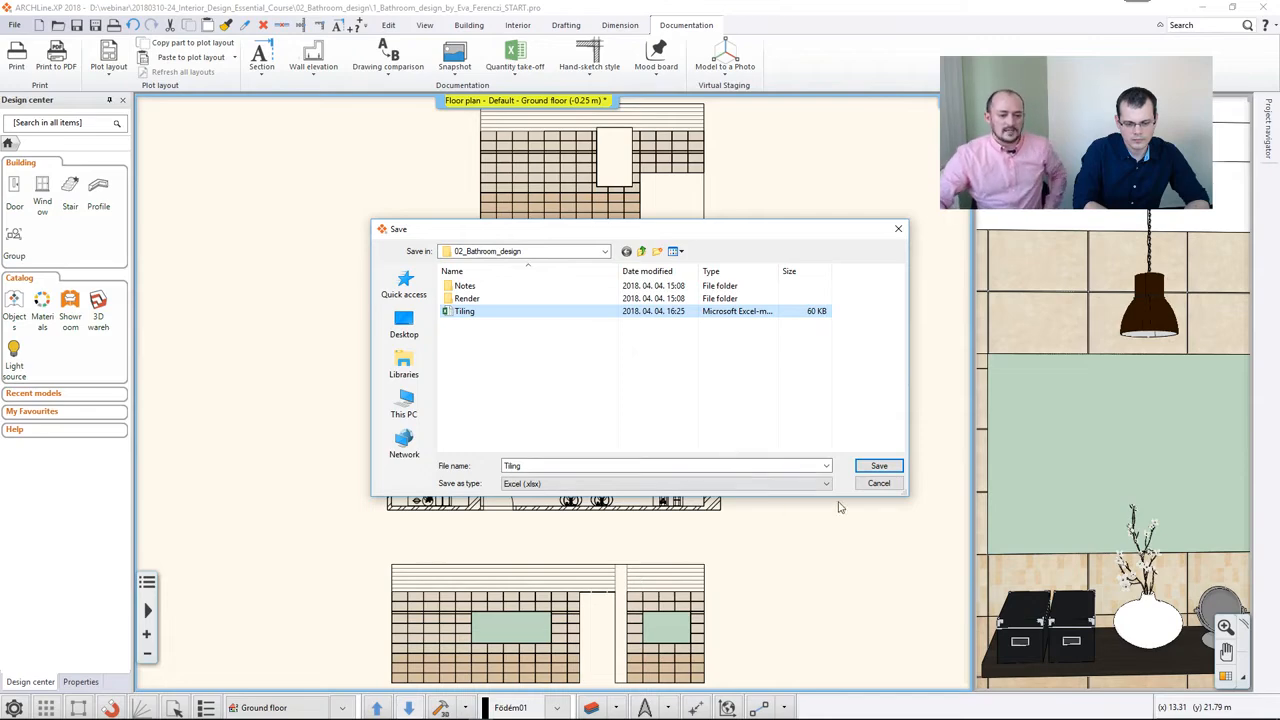
left_click(879, 467)
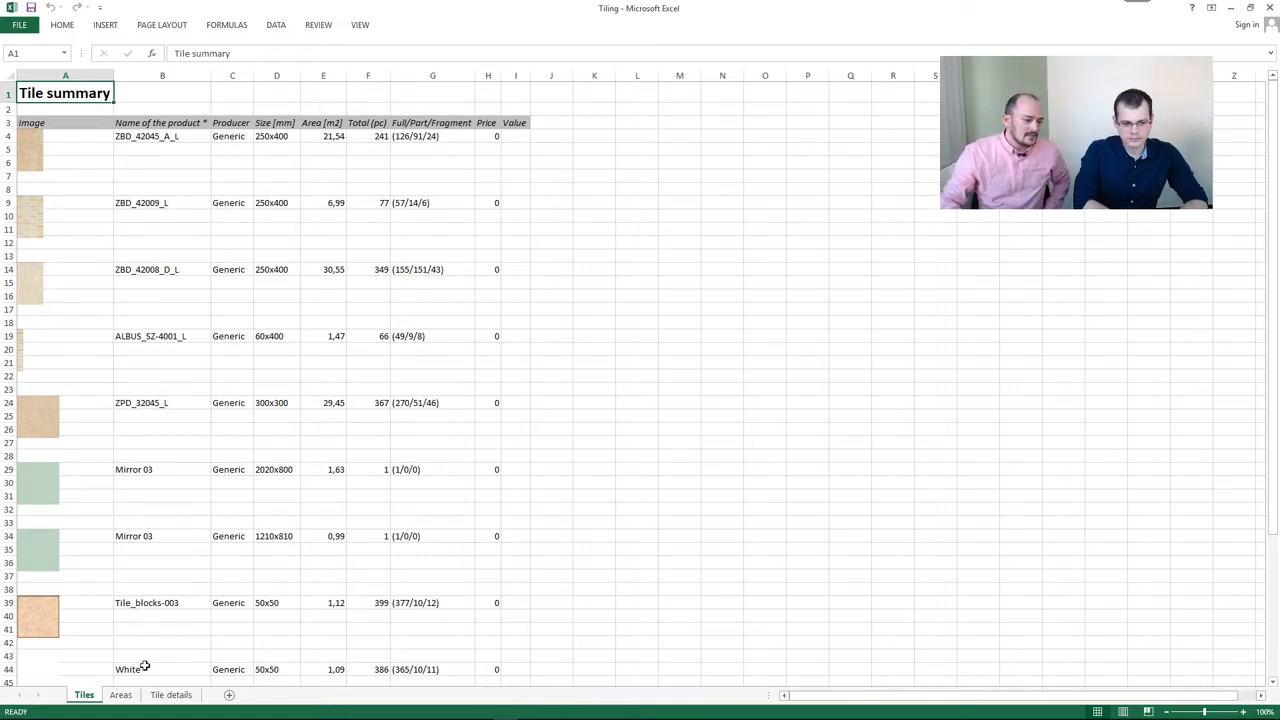
Examine the untiled area summary and the detailed tile data per wall in the Tiling workbook
left_click(130, 699)
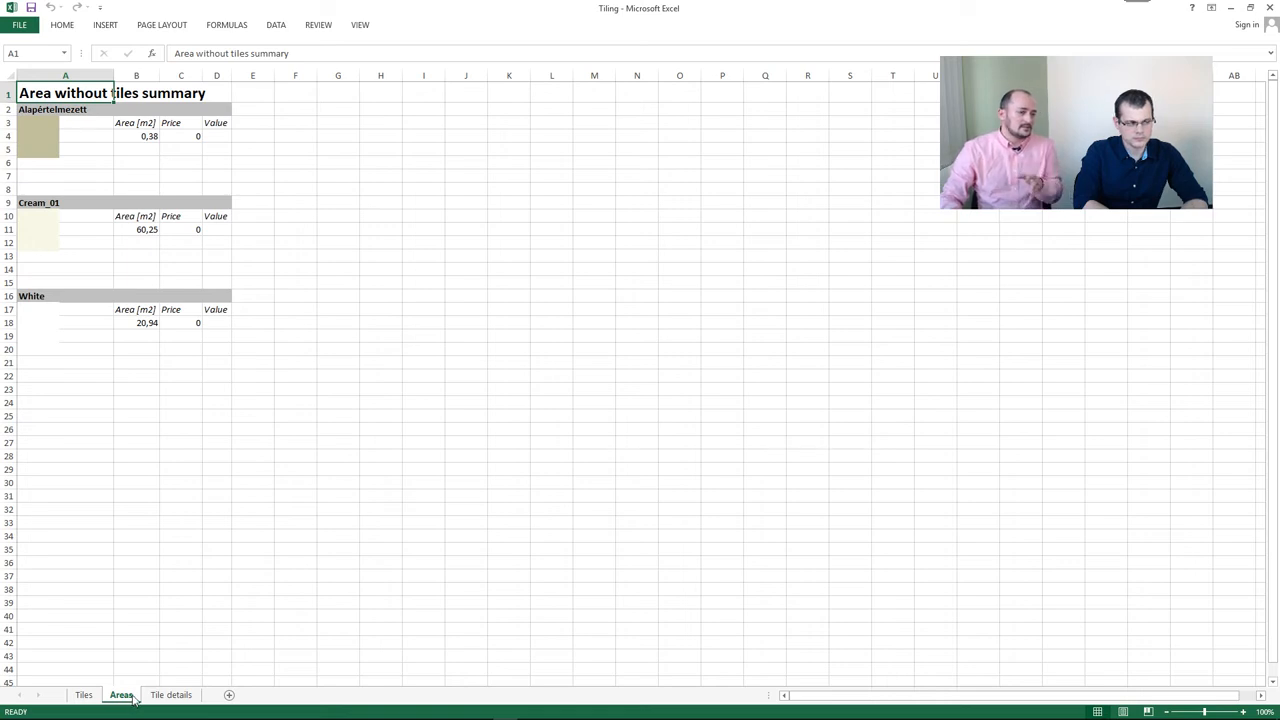
left_click(176, 698)
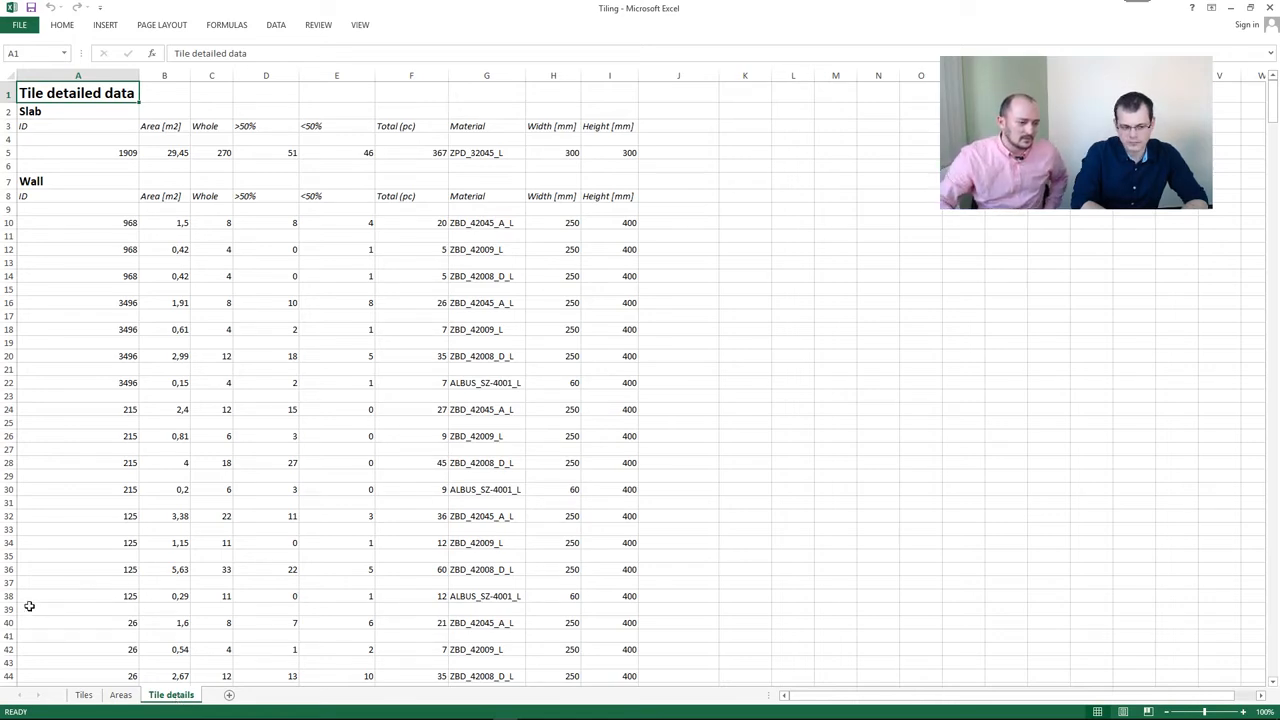
scroll(83, 560, "down", 8)
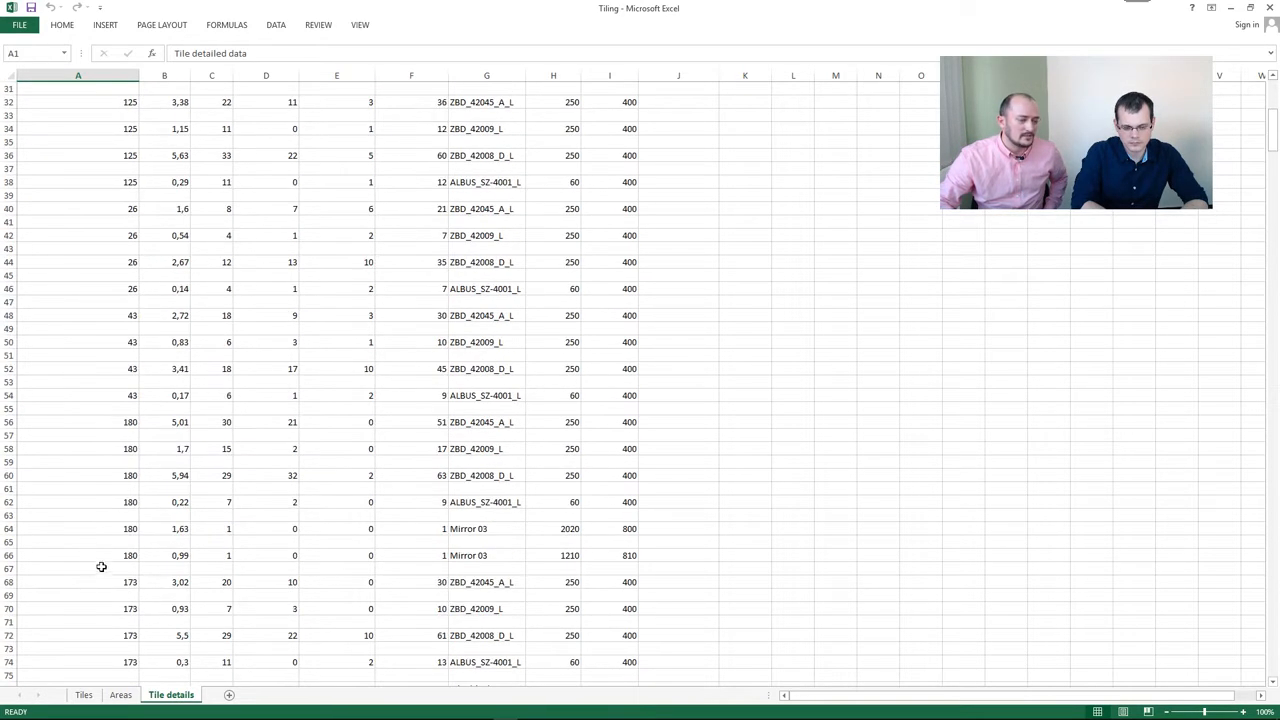
scroll(97, 560, "up", 8)
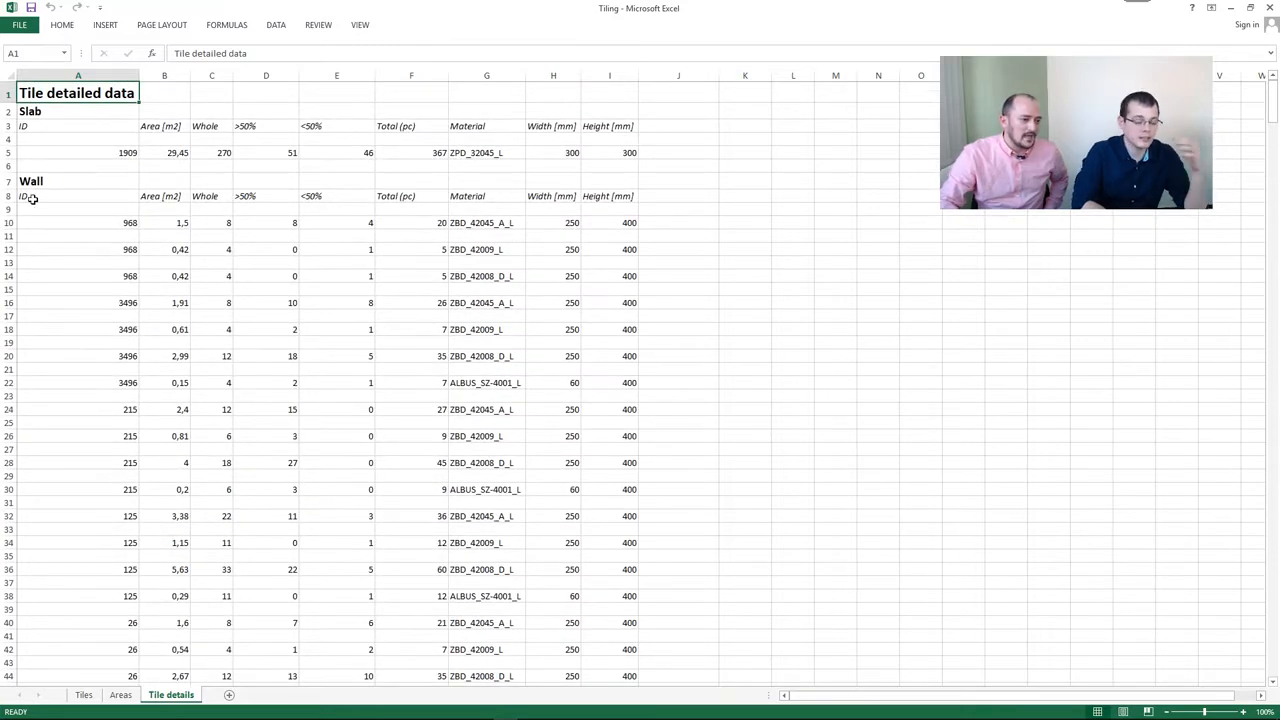
scroll(91, 369, "down", 6)
left_click(125, 452)
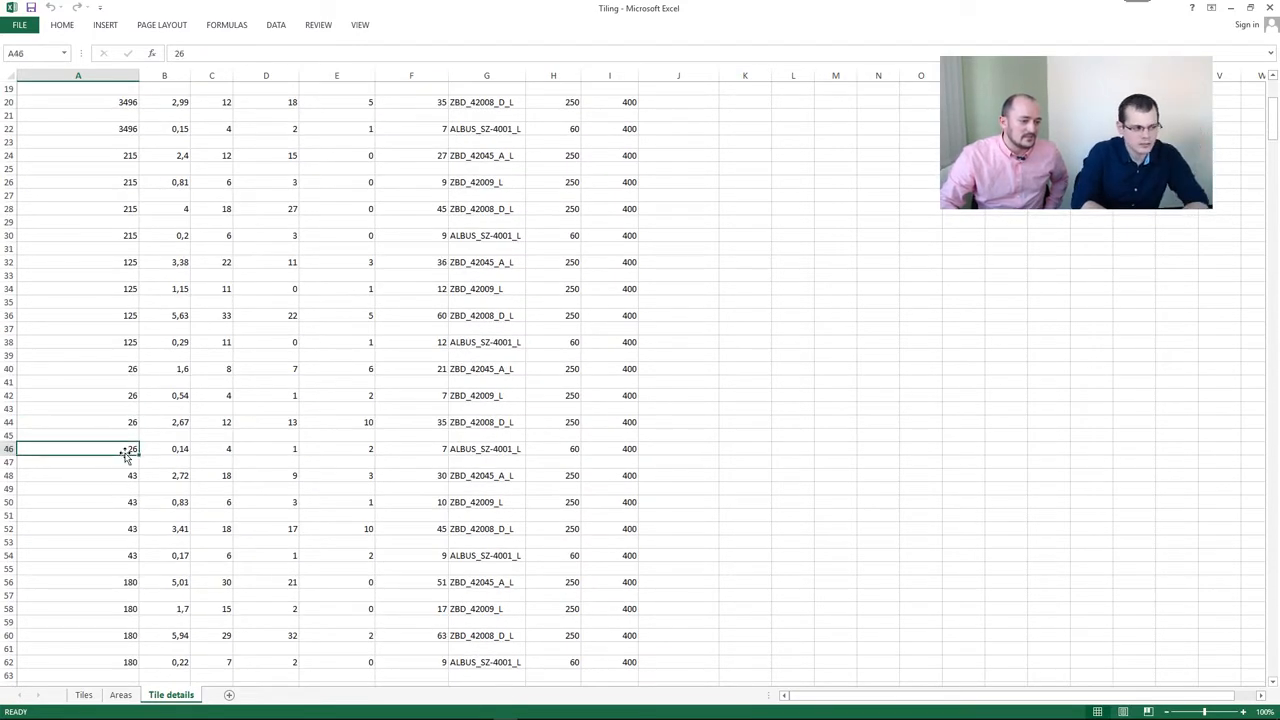
left_click(95, 554)
left_click(117, 586)
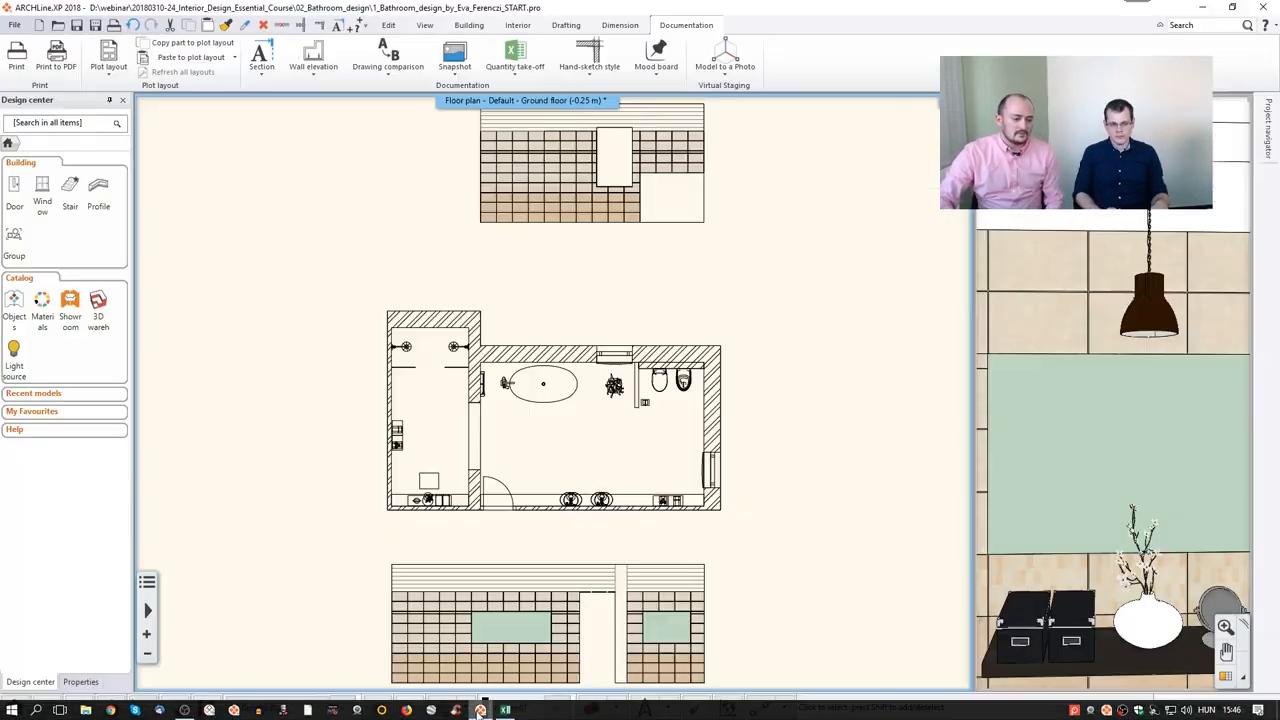
Switch back to ARCHLine.XP and identify the wall from the report by selecting elements whose ID equals 180
left_click(481, 710)
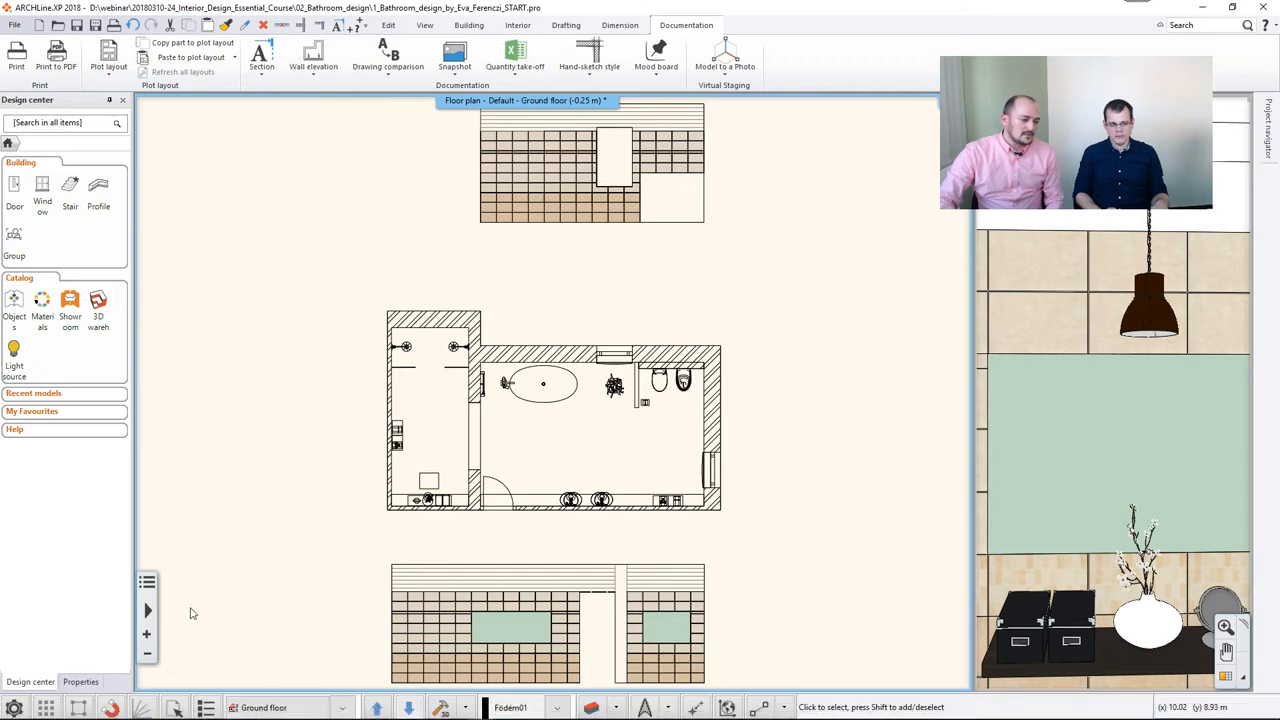
left_click(176, 707)
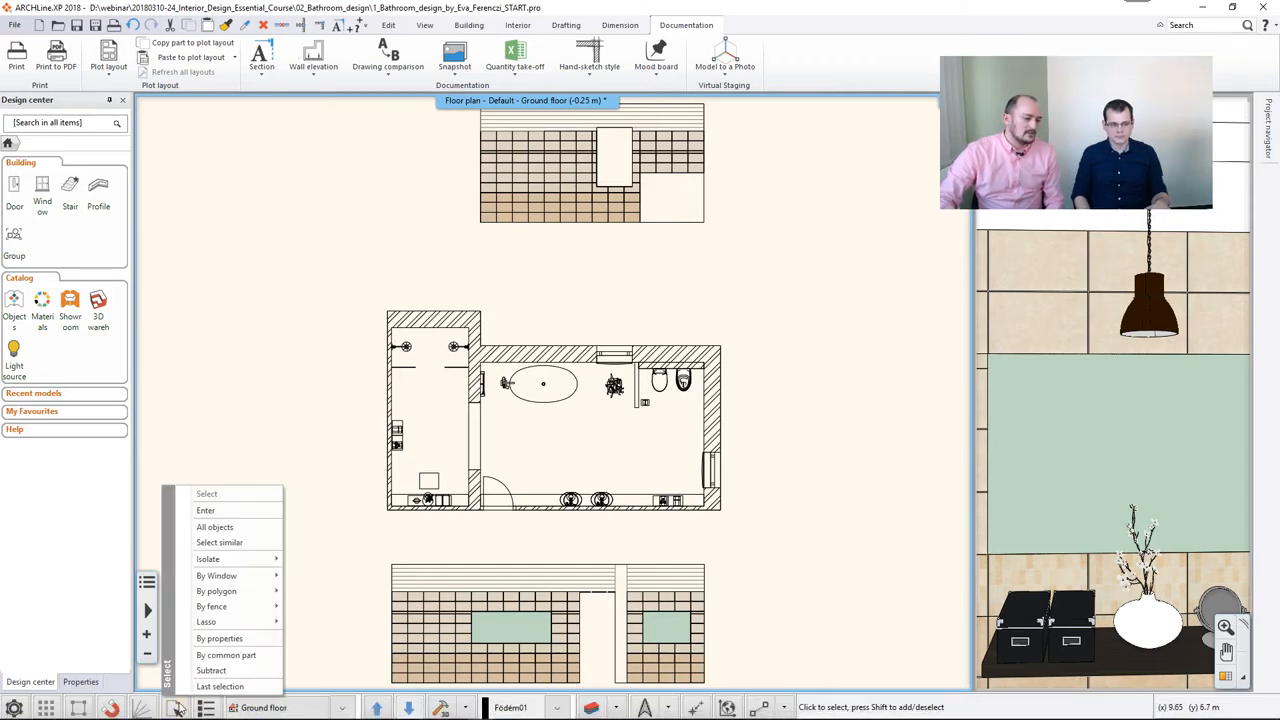
left_click(206, 640)
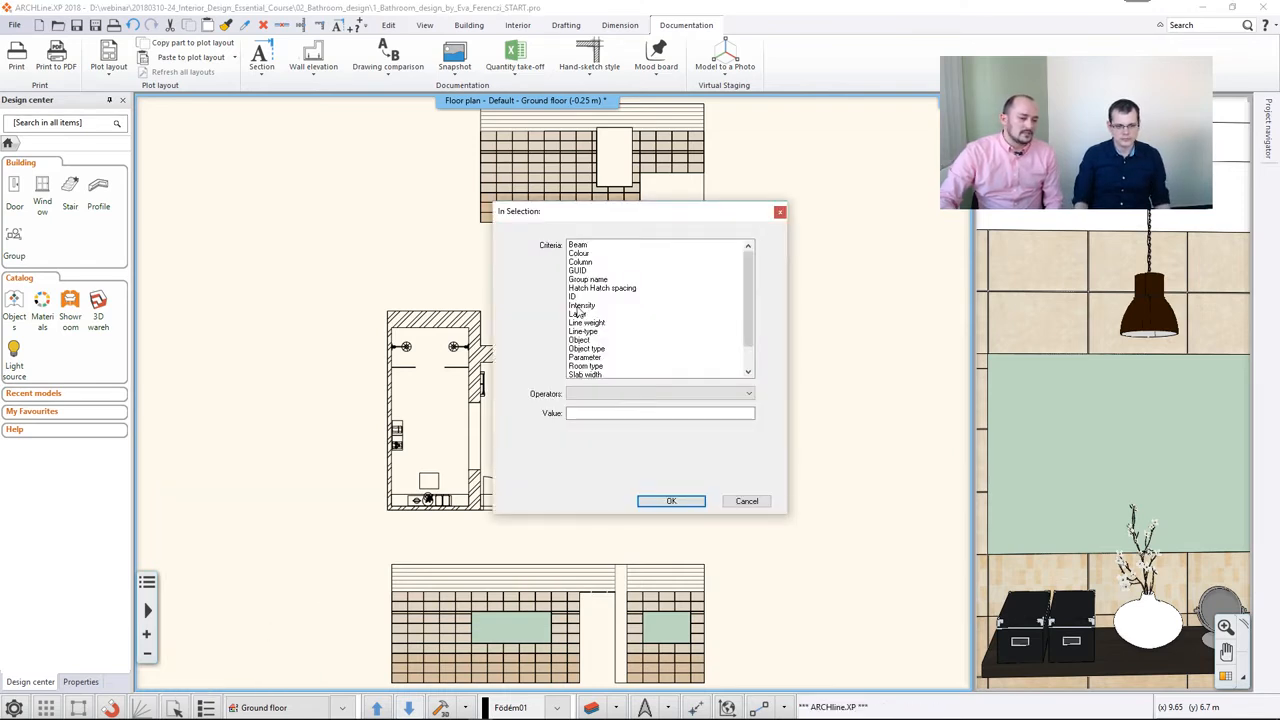
left_click(578, 297)
left_click(590, 412)
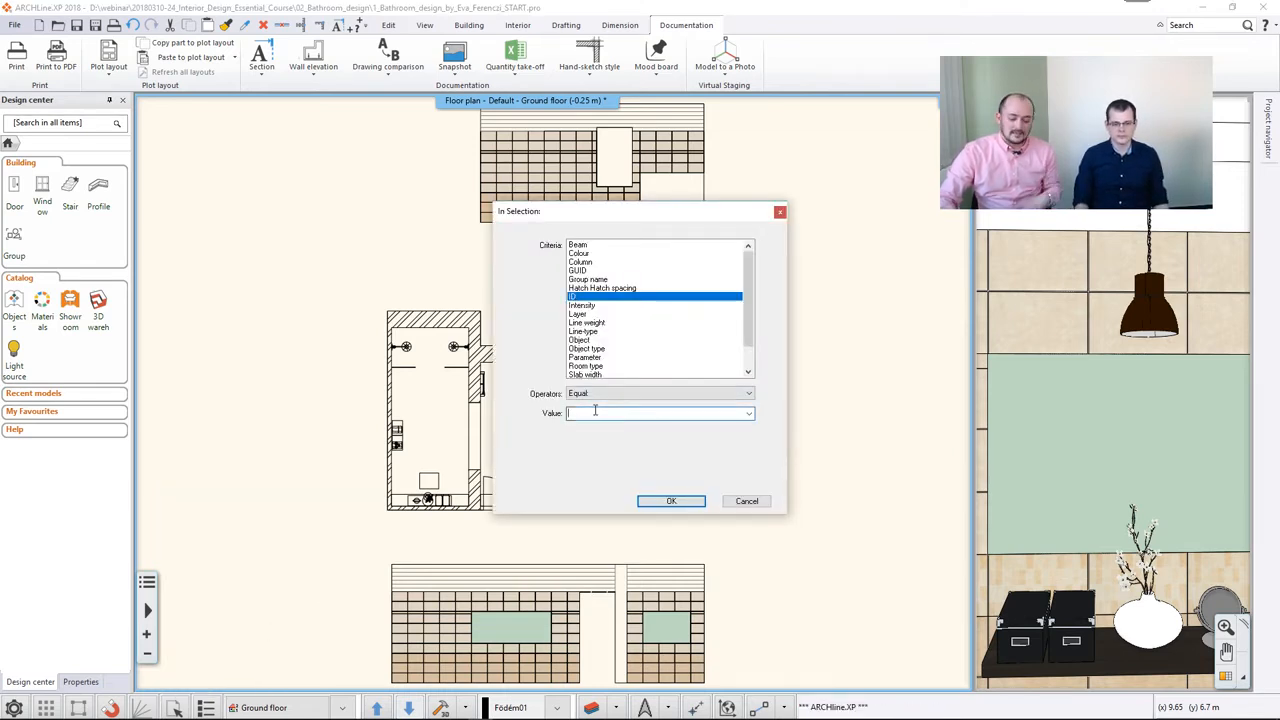
type("180")
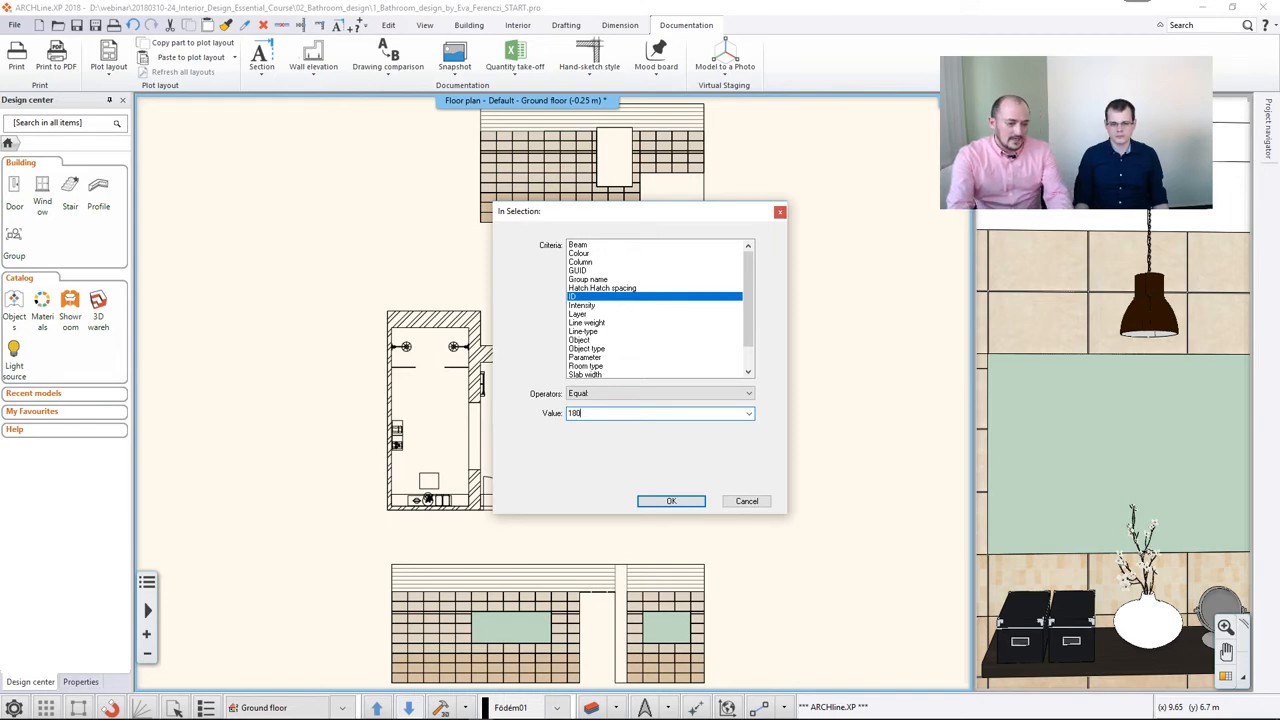
key("Return")
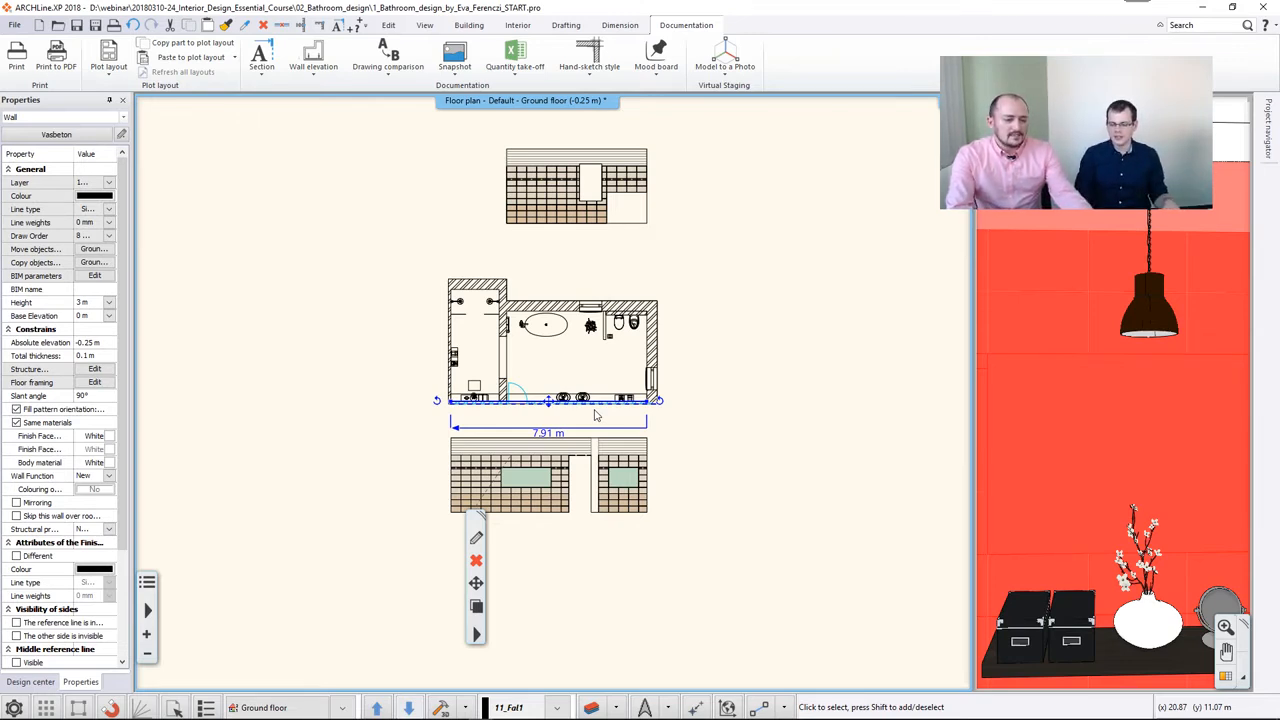
key("Escape")
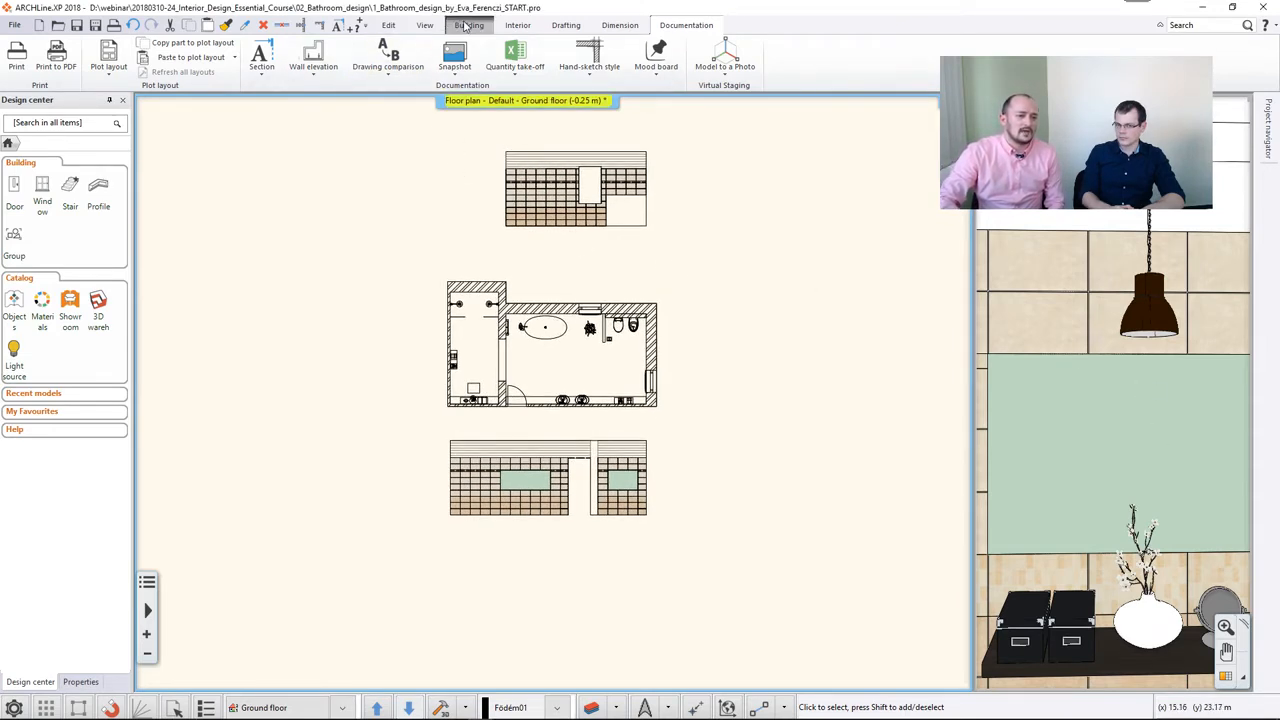
Start placing a lamp and choose the Spotlight model from the Spot lights category of the Lighting library
left_click(517, 25)
left_click(476, 78)
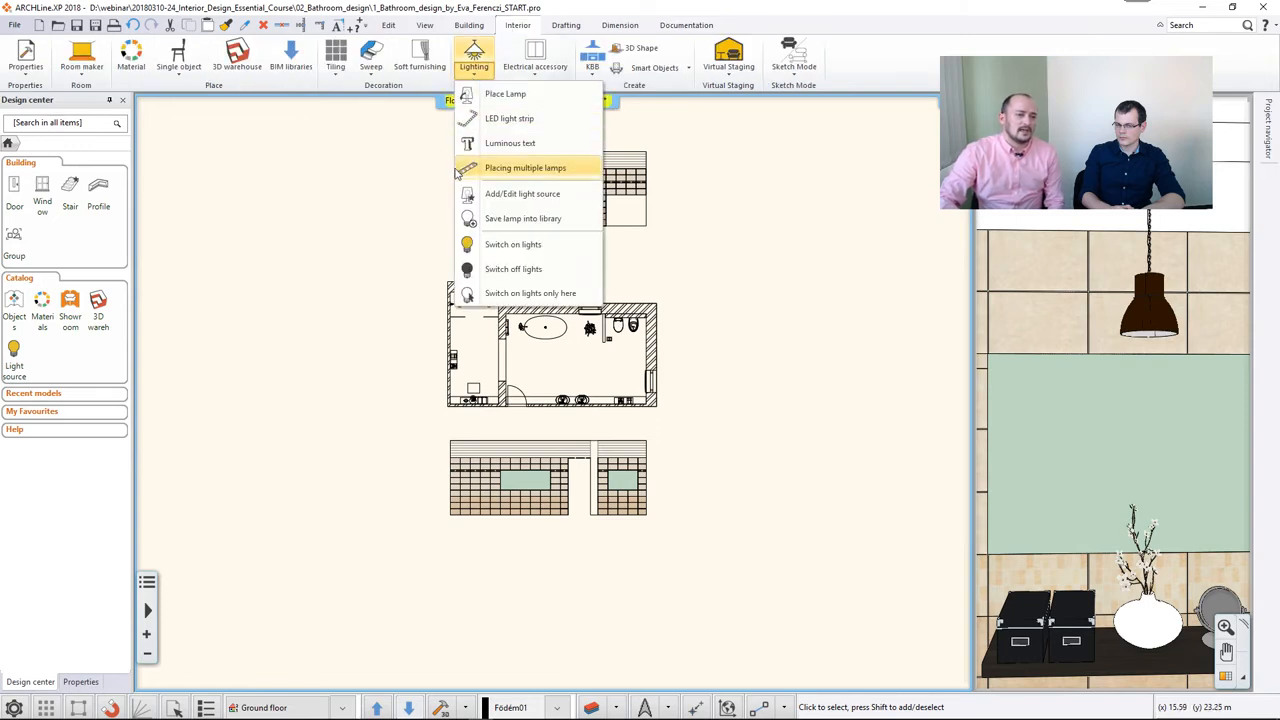
left_click(480, 95)
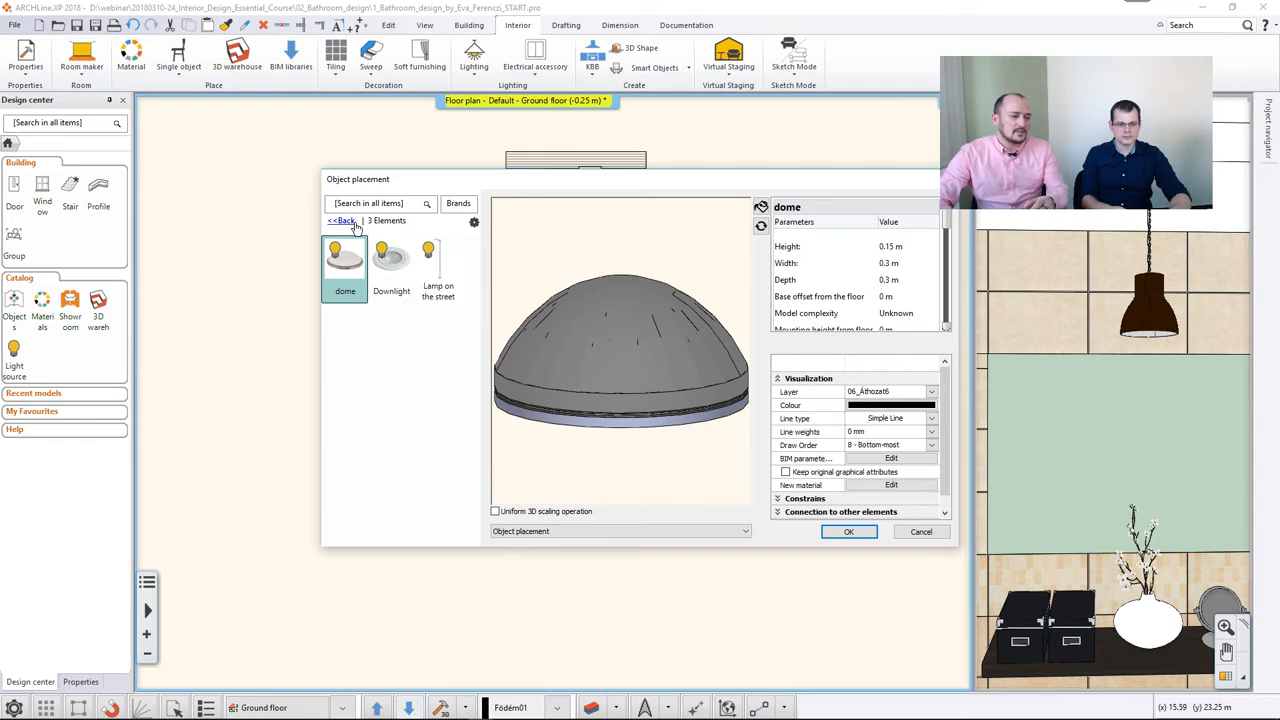
left_click(341, 220)
left_click_drag(477, 318, 478, 368)
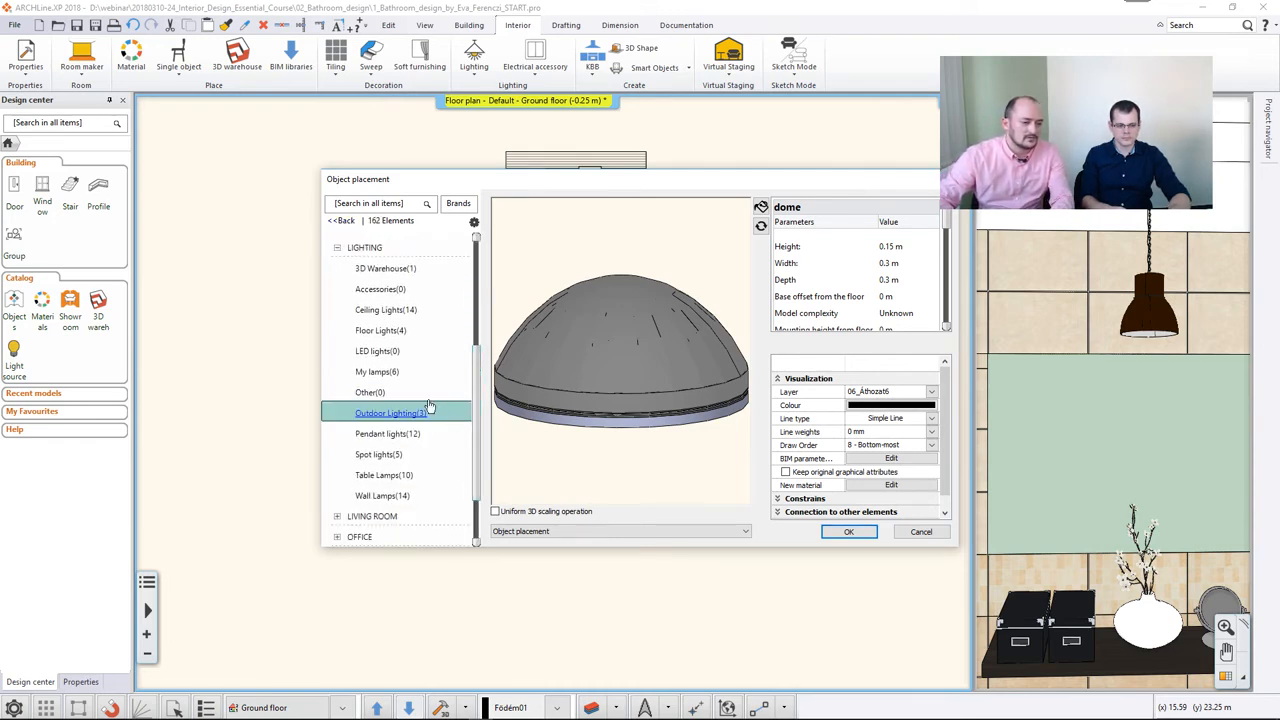
left_click(392, 455)
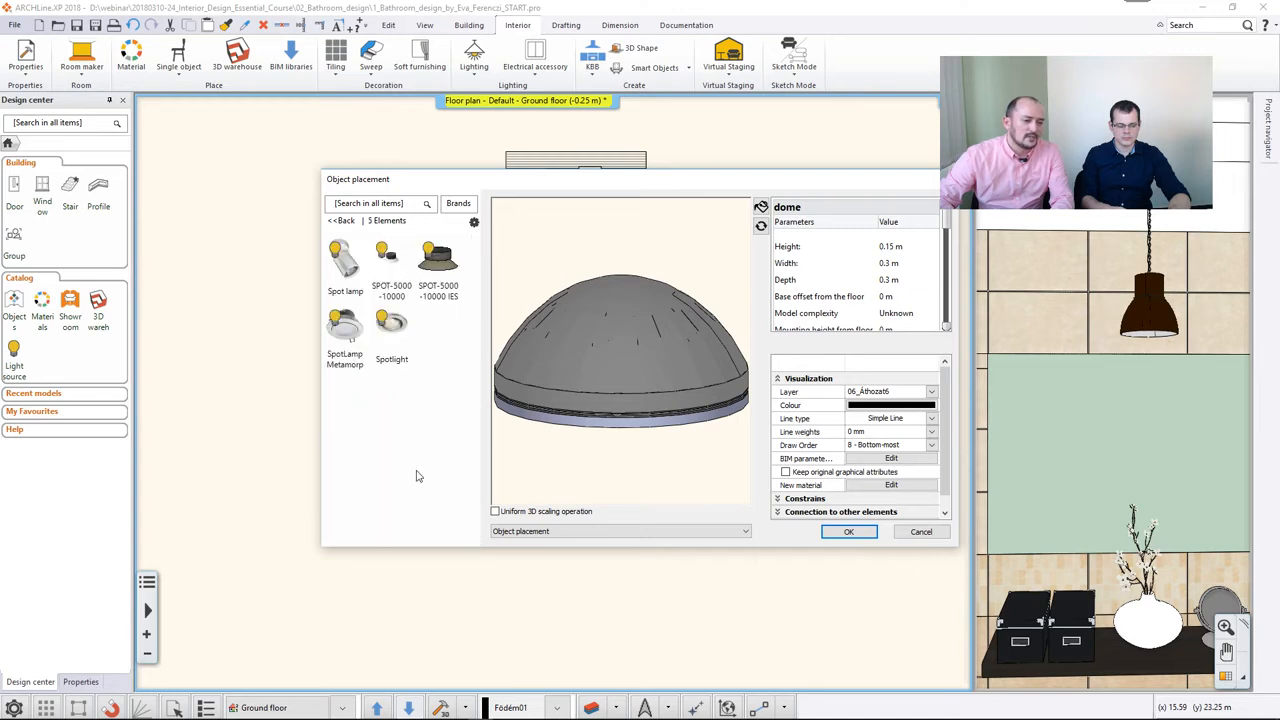
left_click(398, 340)
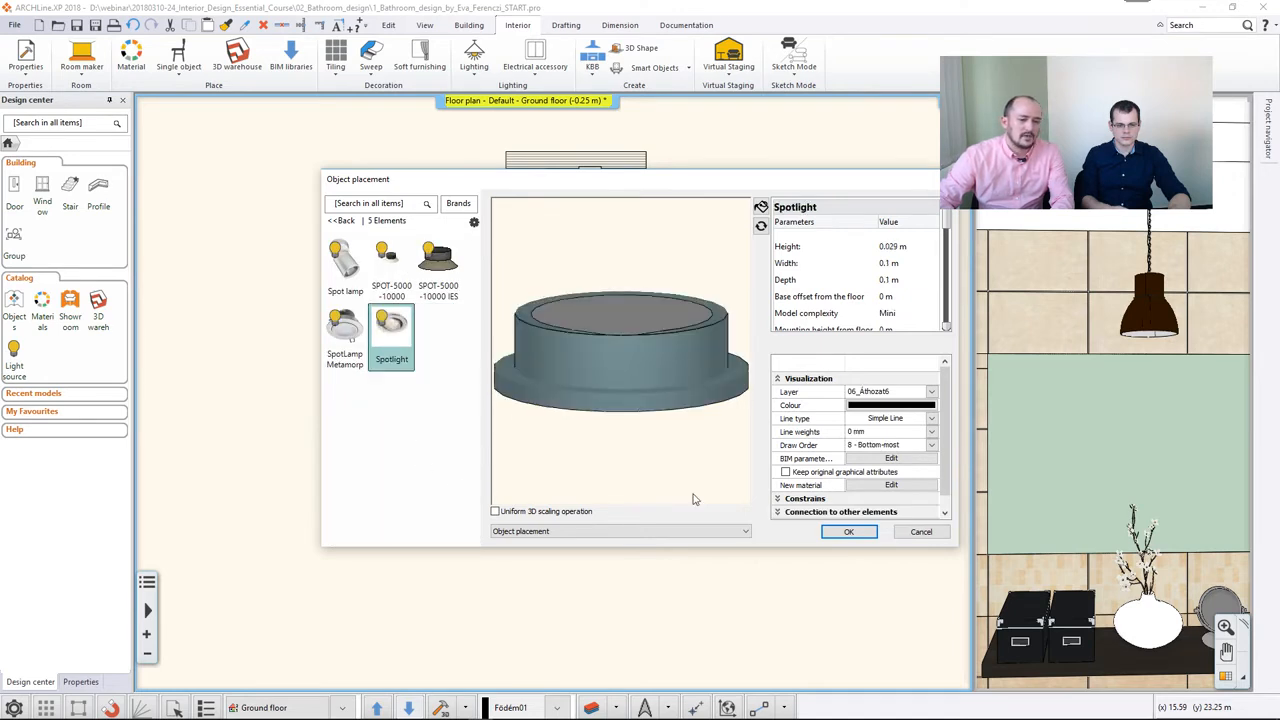
Set the spotlight's base offset from the floor to 2.98 m and place one in the main bathroom near the east wall window
left_click(890, 297)
type("2.98")
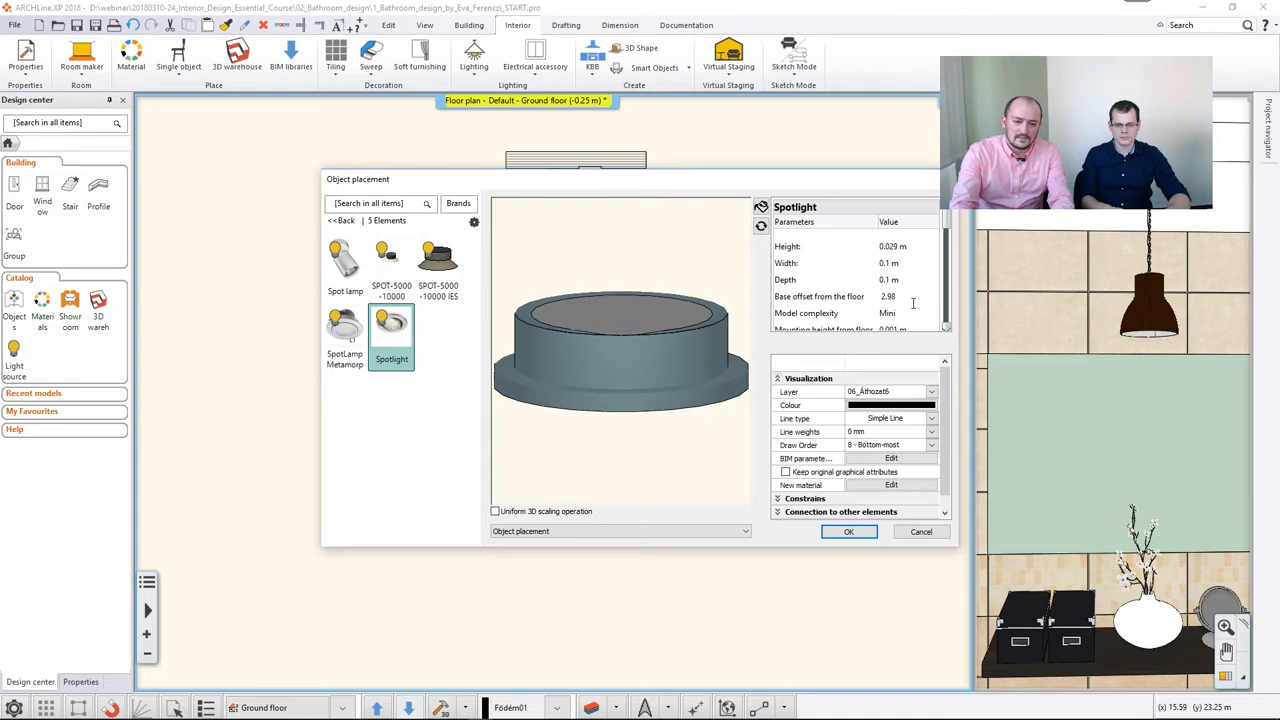
key("Return")
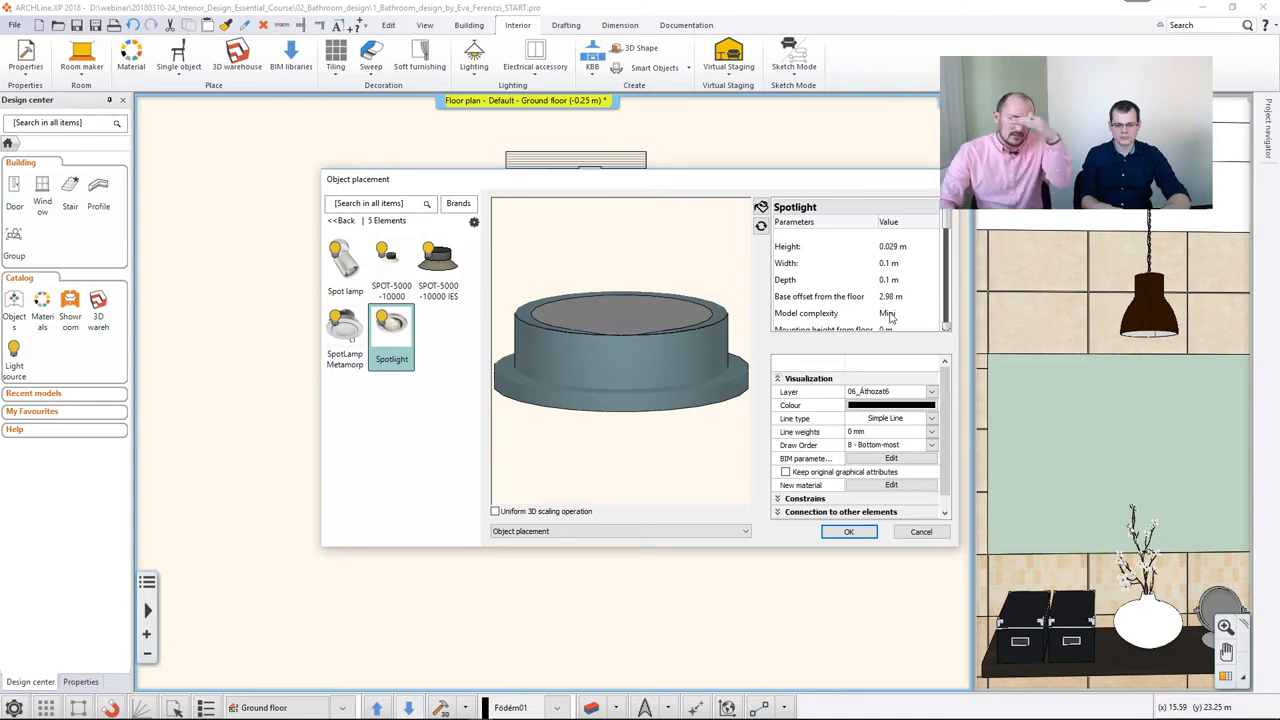
left_click(831, 531)
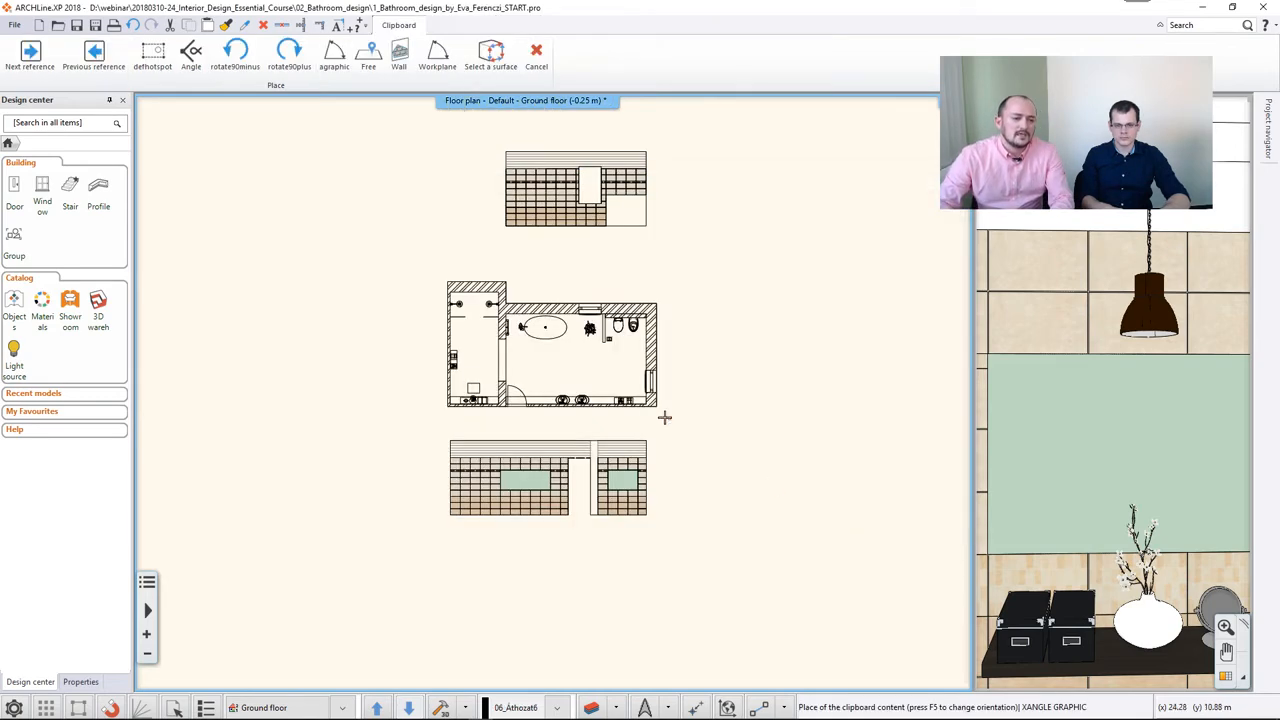
scroll(610, 365, "up", 2)
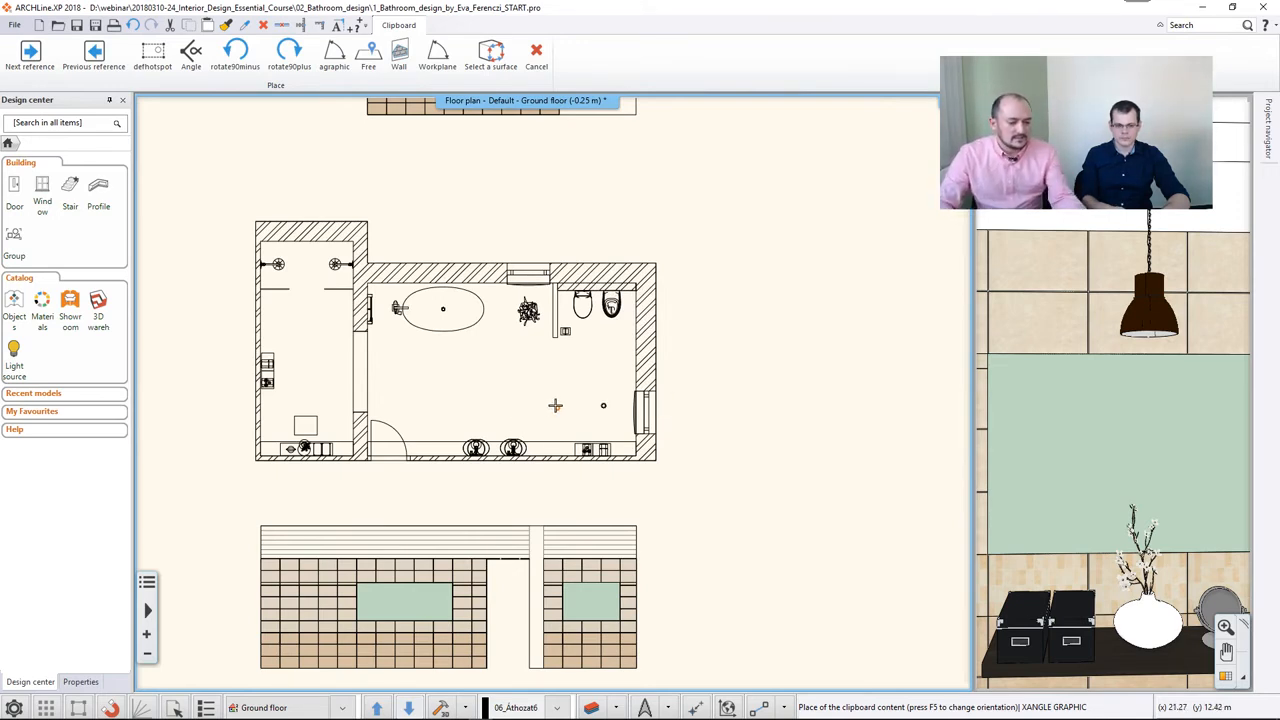
key("Escape")
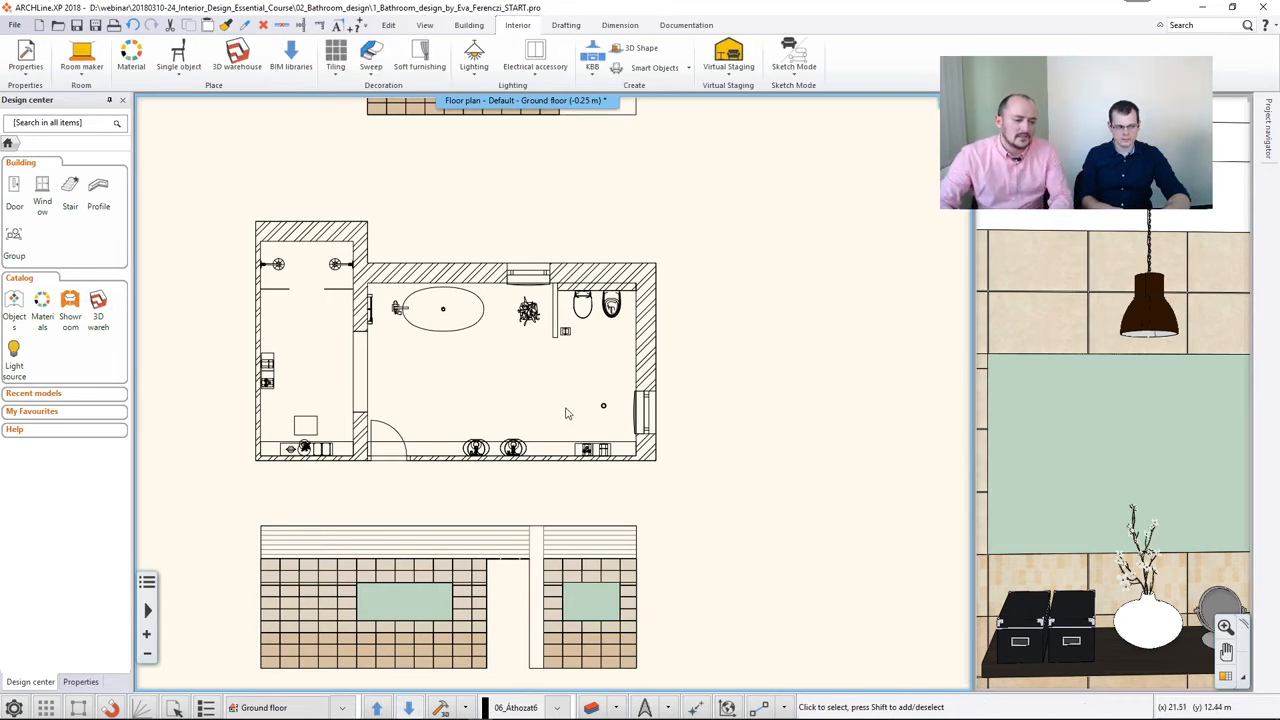
Duplicate the spotlight as a graphical matrix of 6 horizontal by 3 vertical, spread over the main bathroom and spanning about 1.78 m vertically
left_click(604, 409)
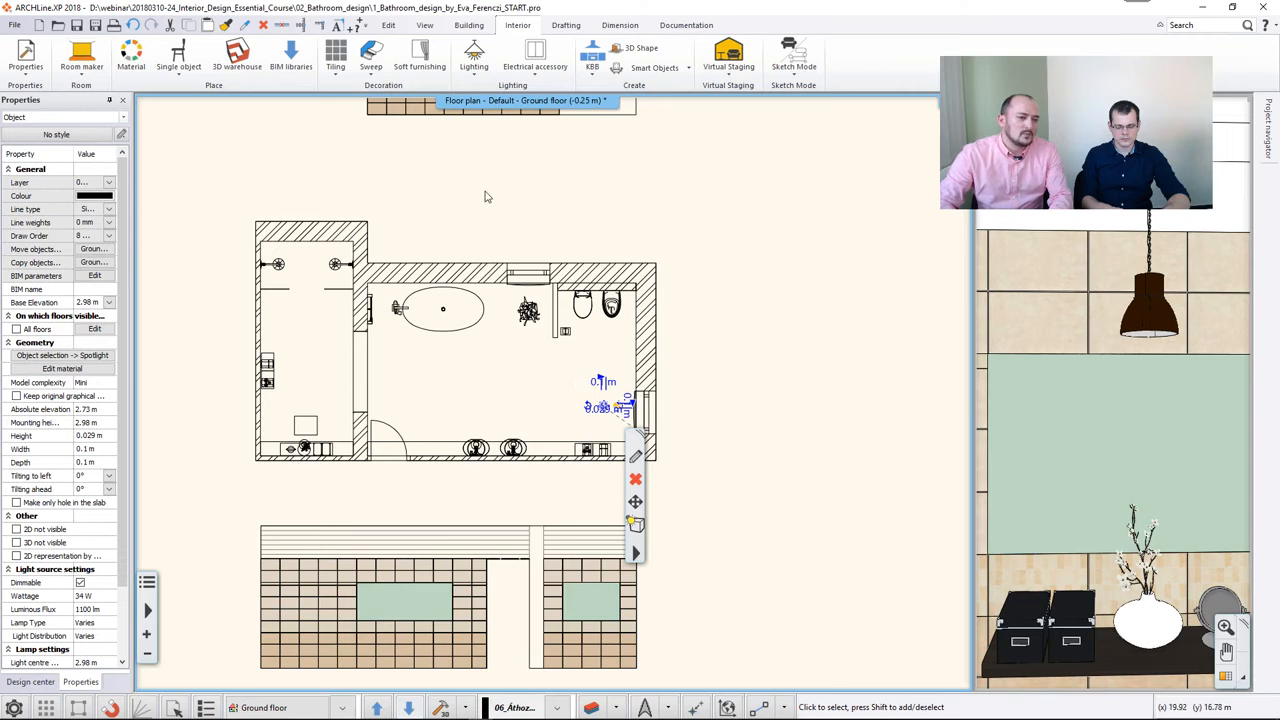
left_click(389, 25)
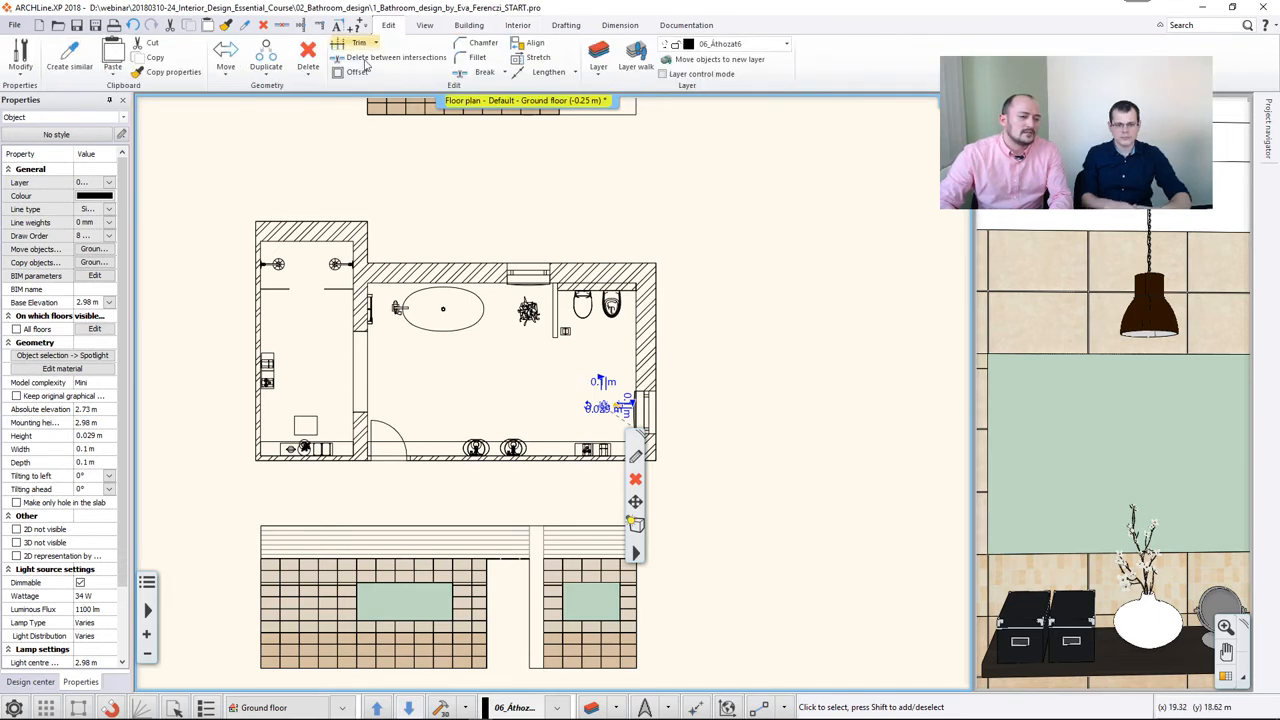
left_click(266, 68)
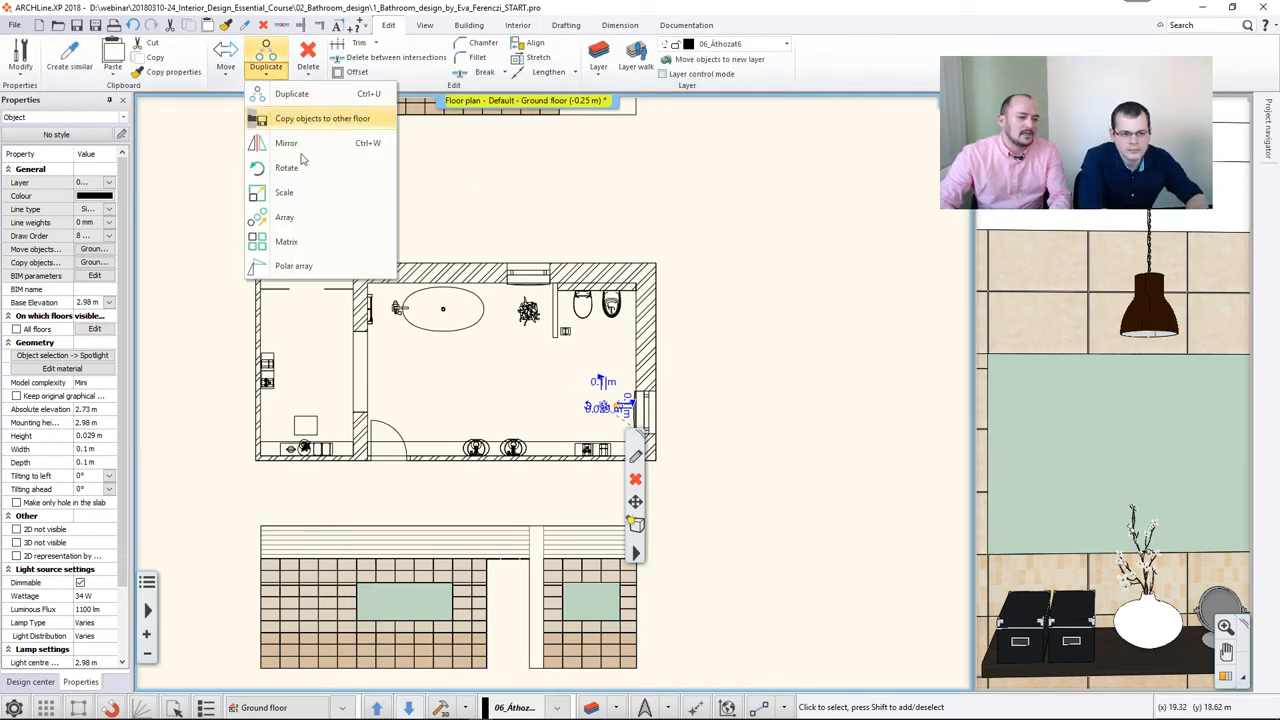
left_click(321, 245)
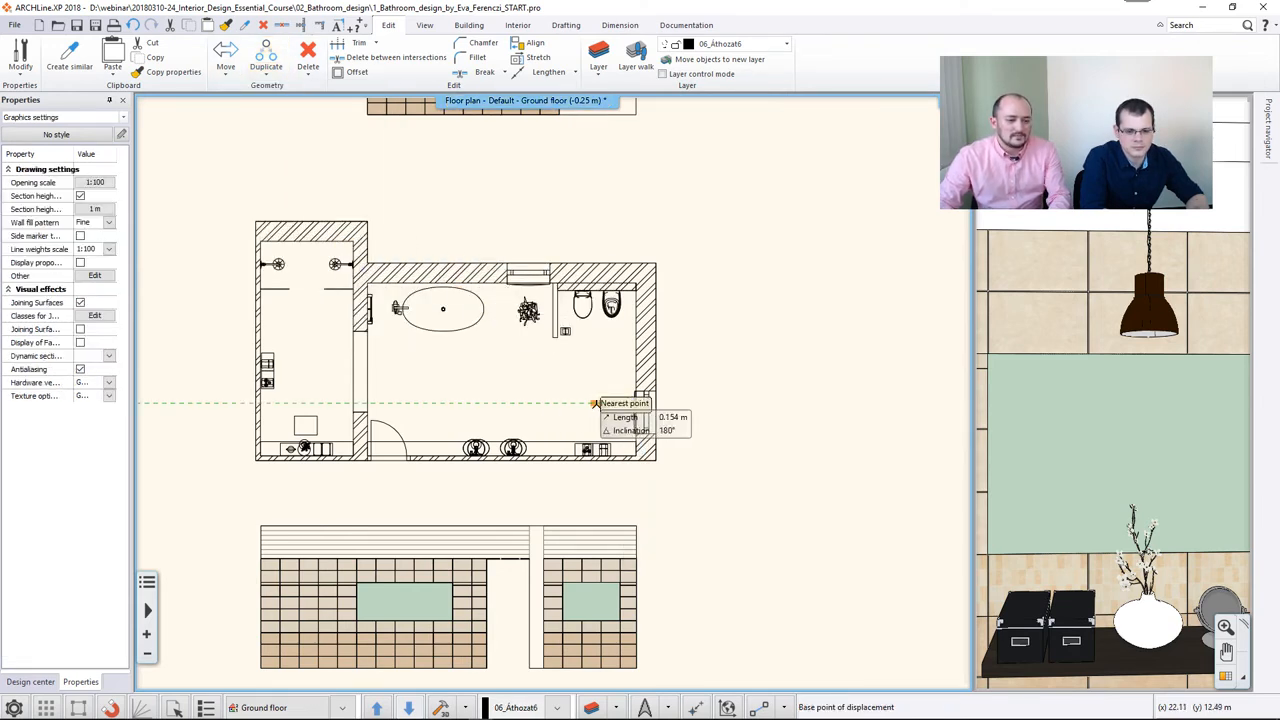
left_click(593, 404)
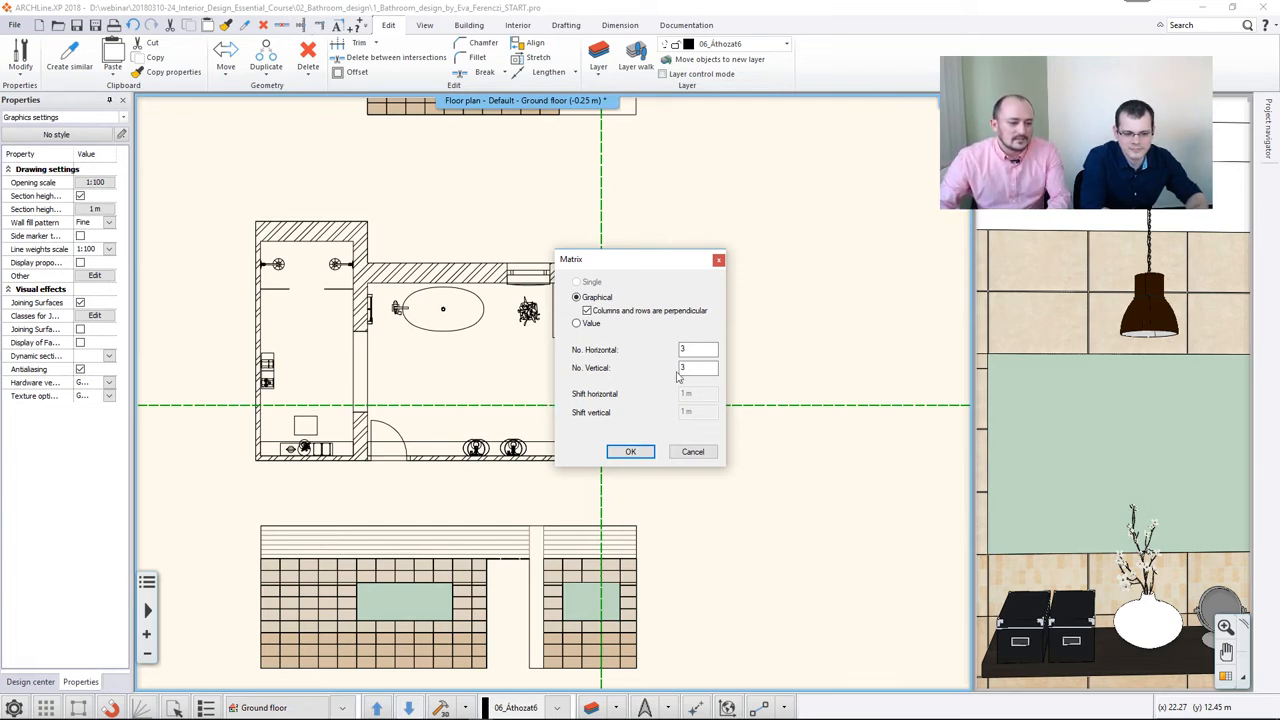
left_click_drag(691, 349, 655, 356)
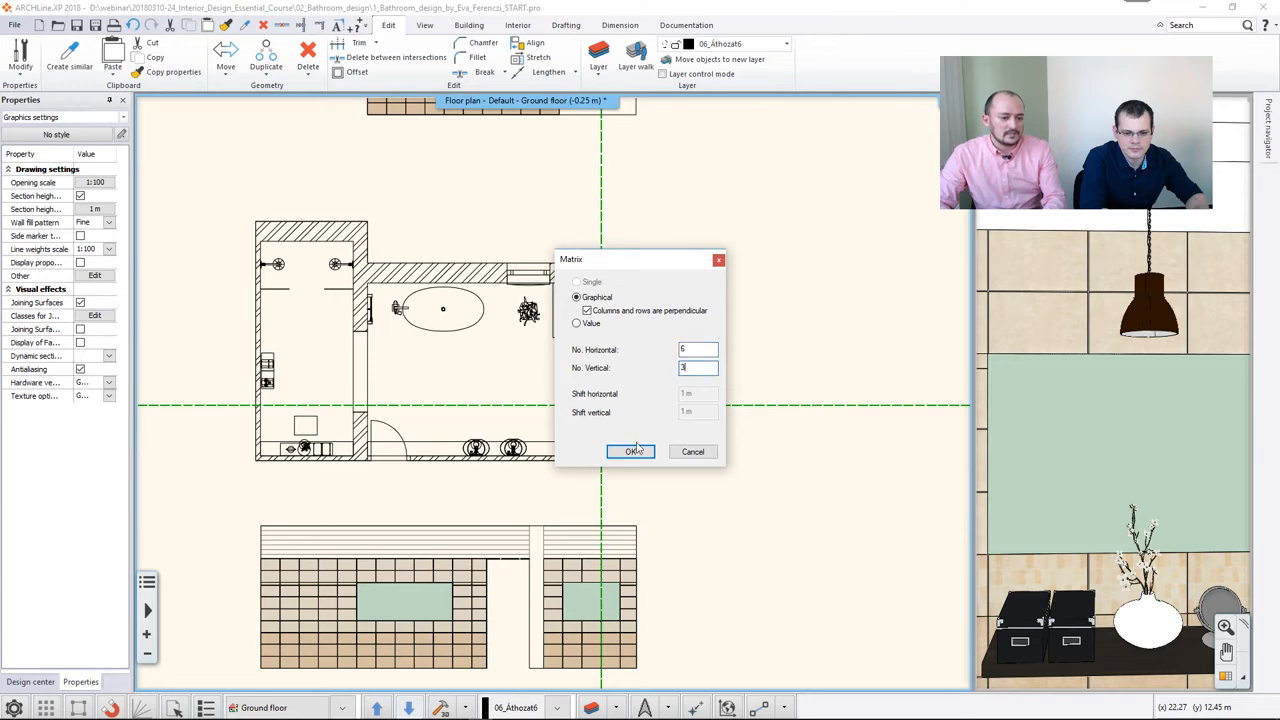
left_click(630, 451)
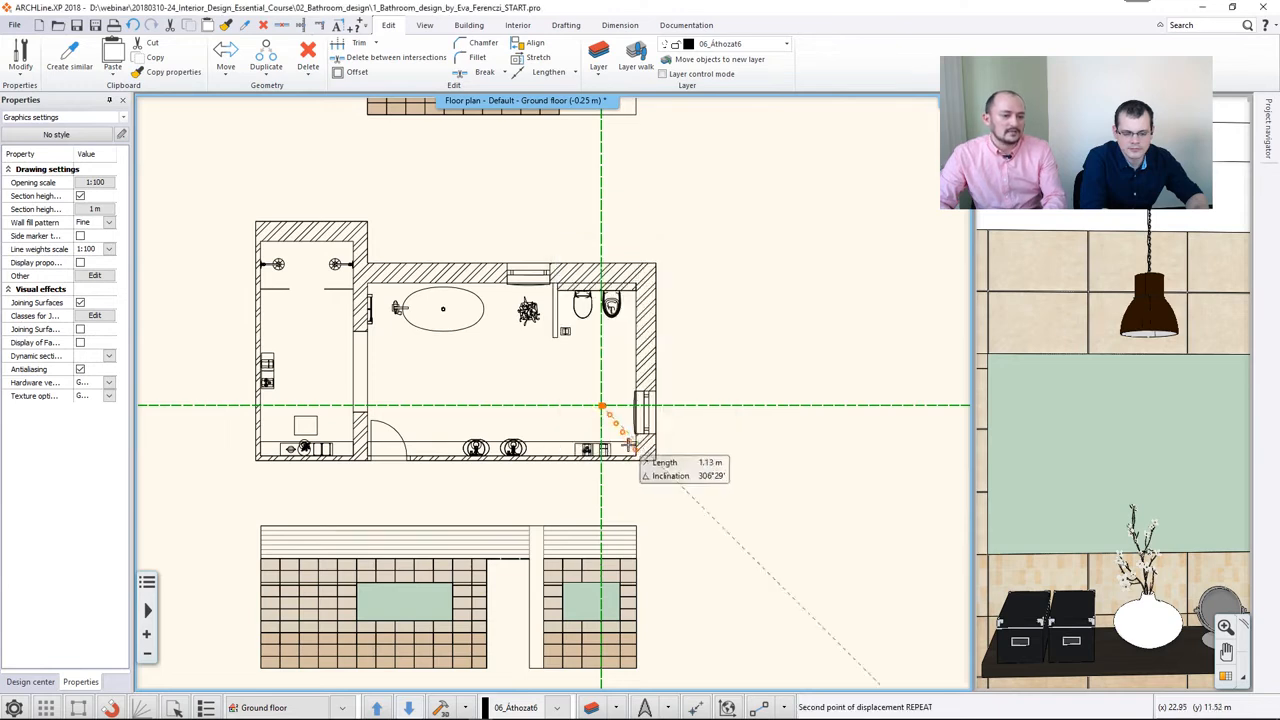
left_click(409, 405)
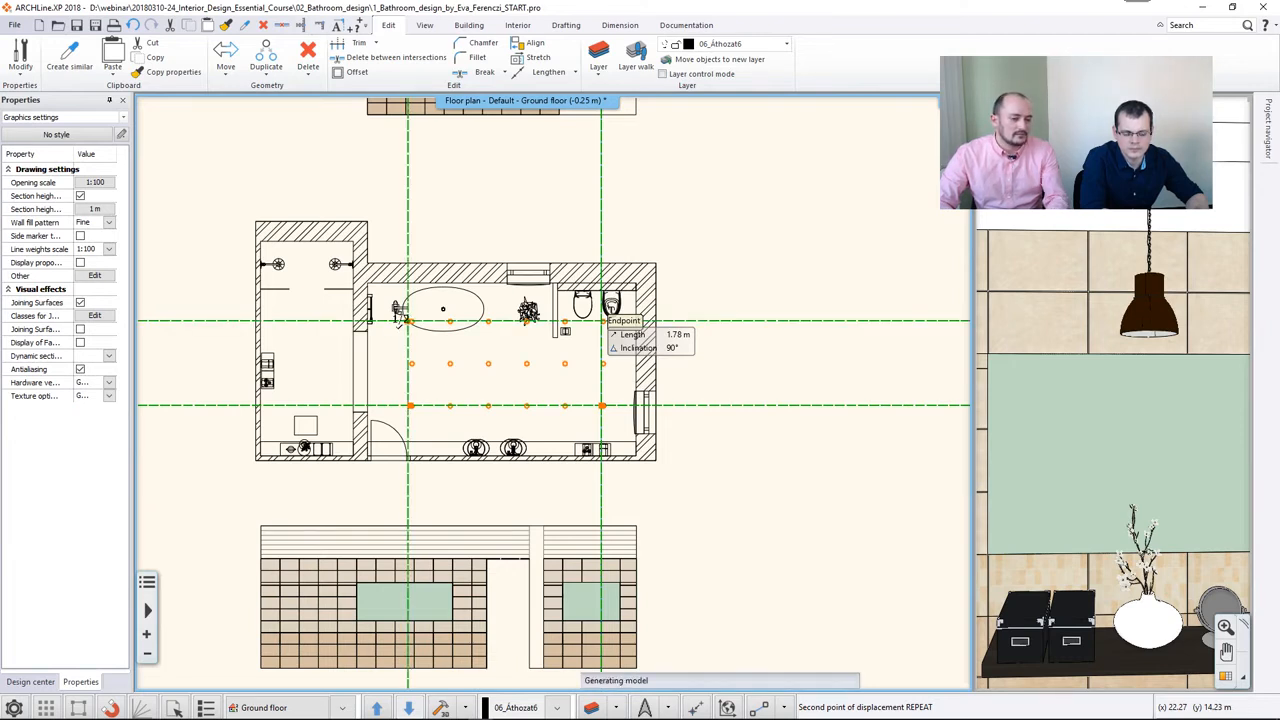
left_click(400, 324)
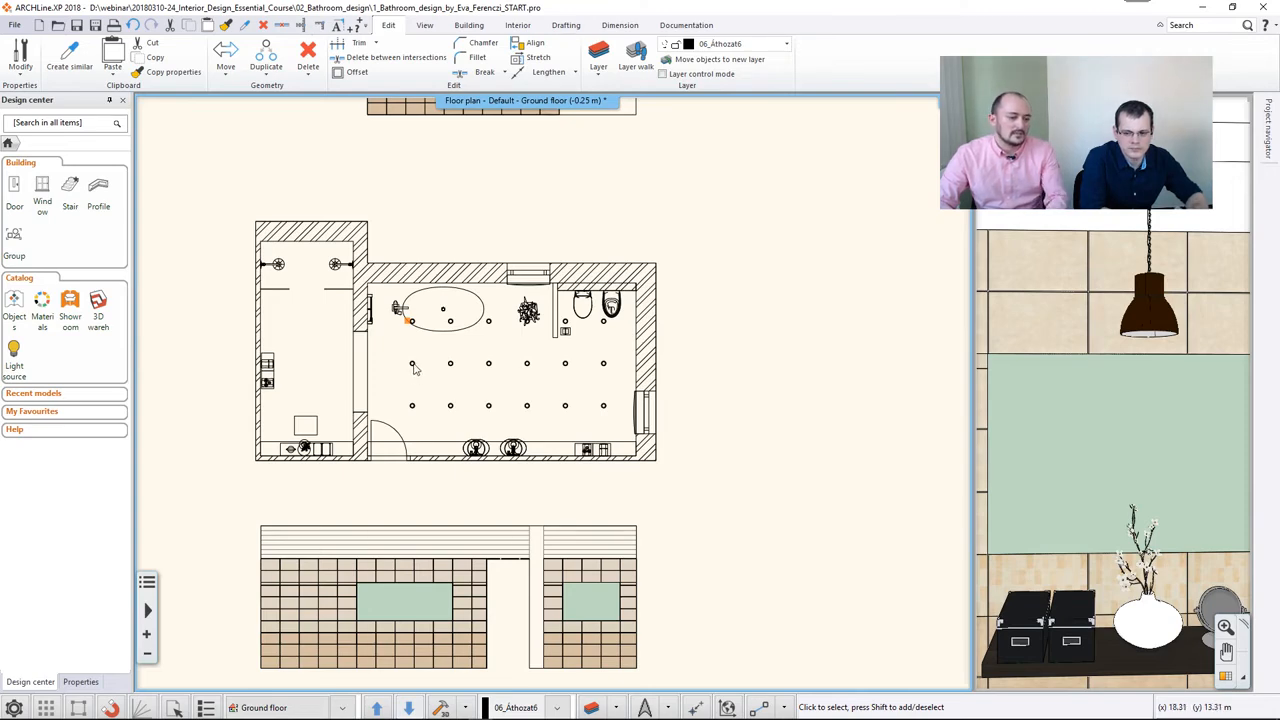
Copy the westernmost spotlight of the middle row and paste it into the shower area, above the counter near the dividing wall
scroll(400, 408, "up", 3)
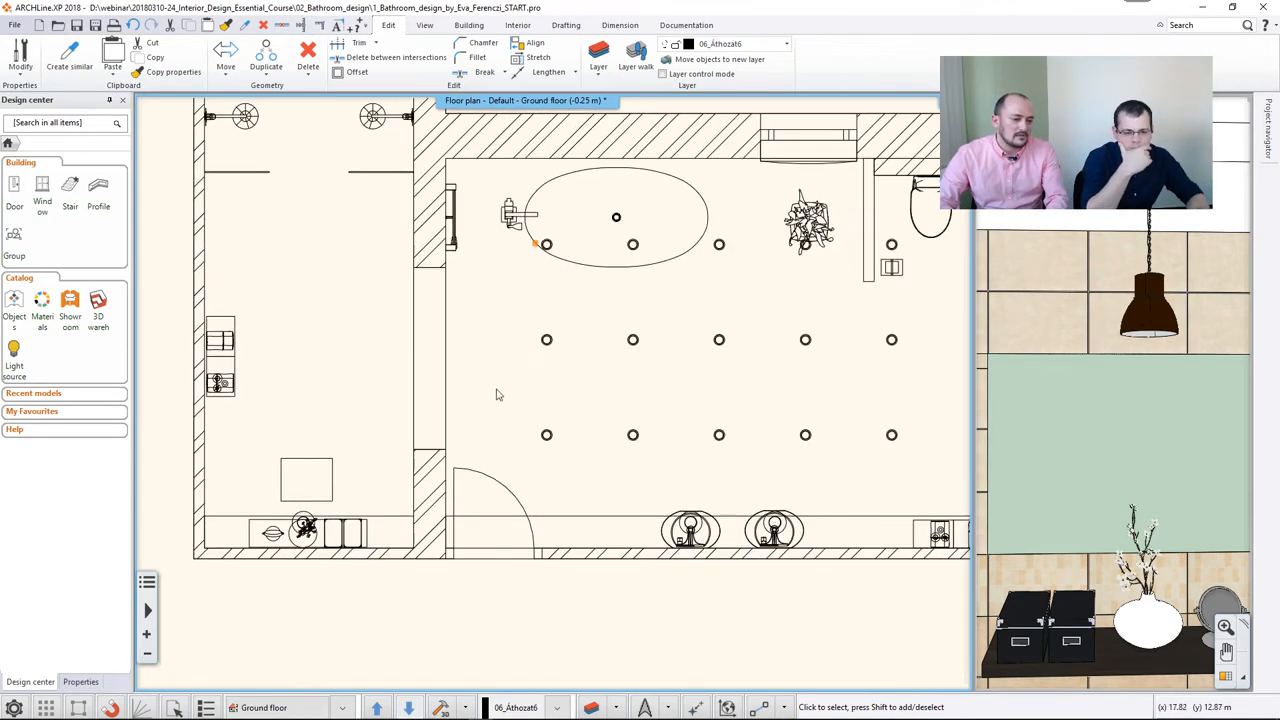
left_click(539, 349)
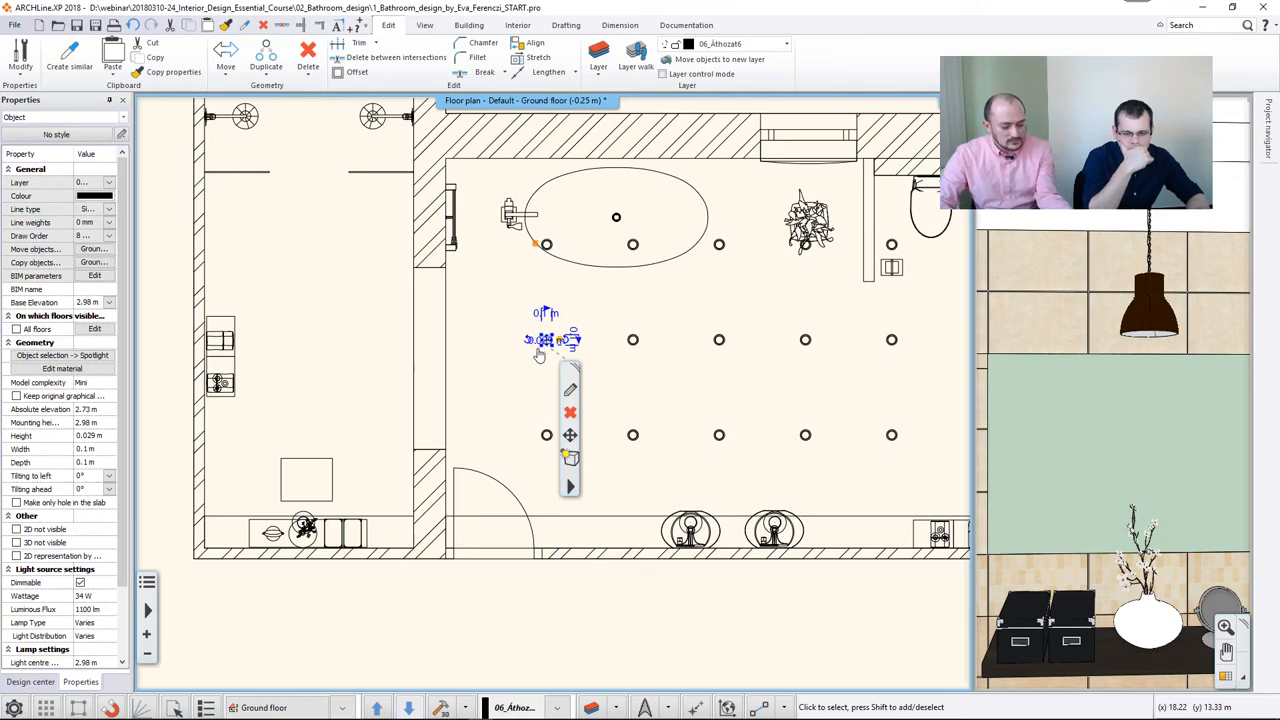
key("ctrl+c")
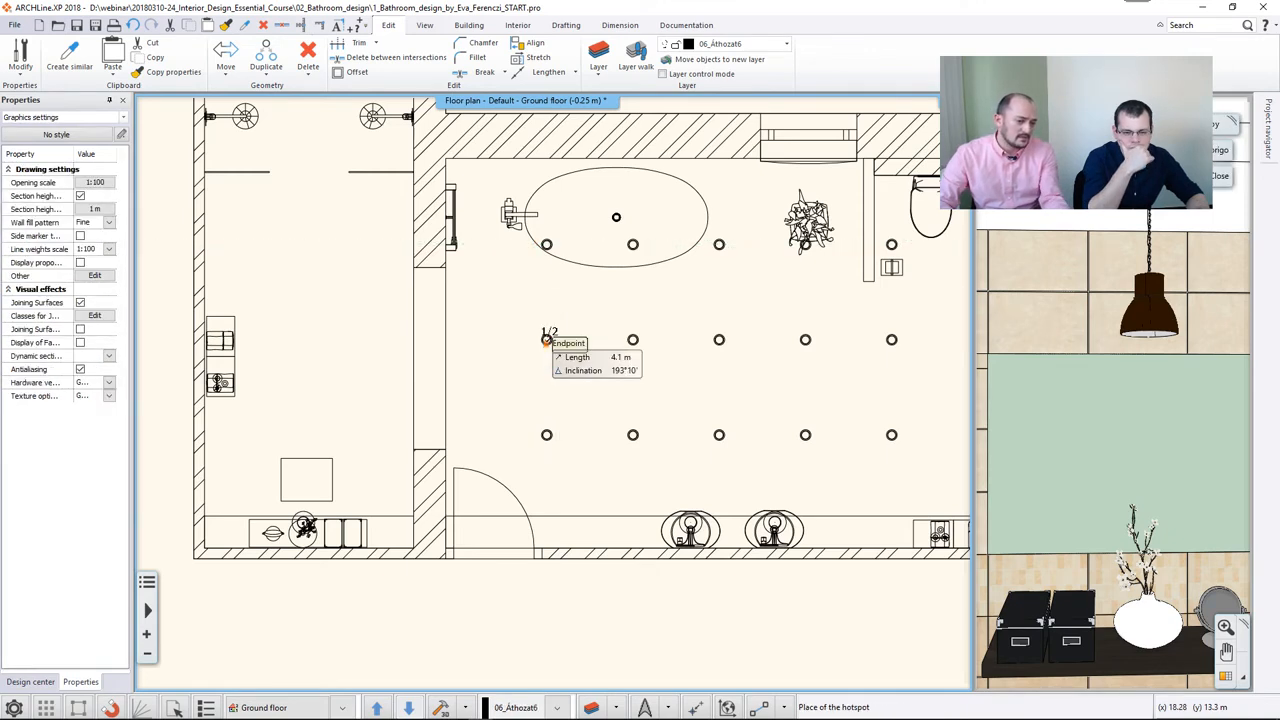
left_click(546, 340)
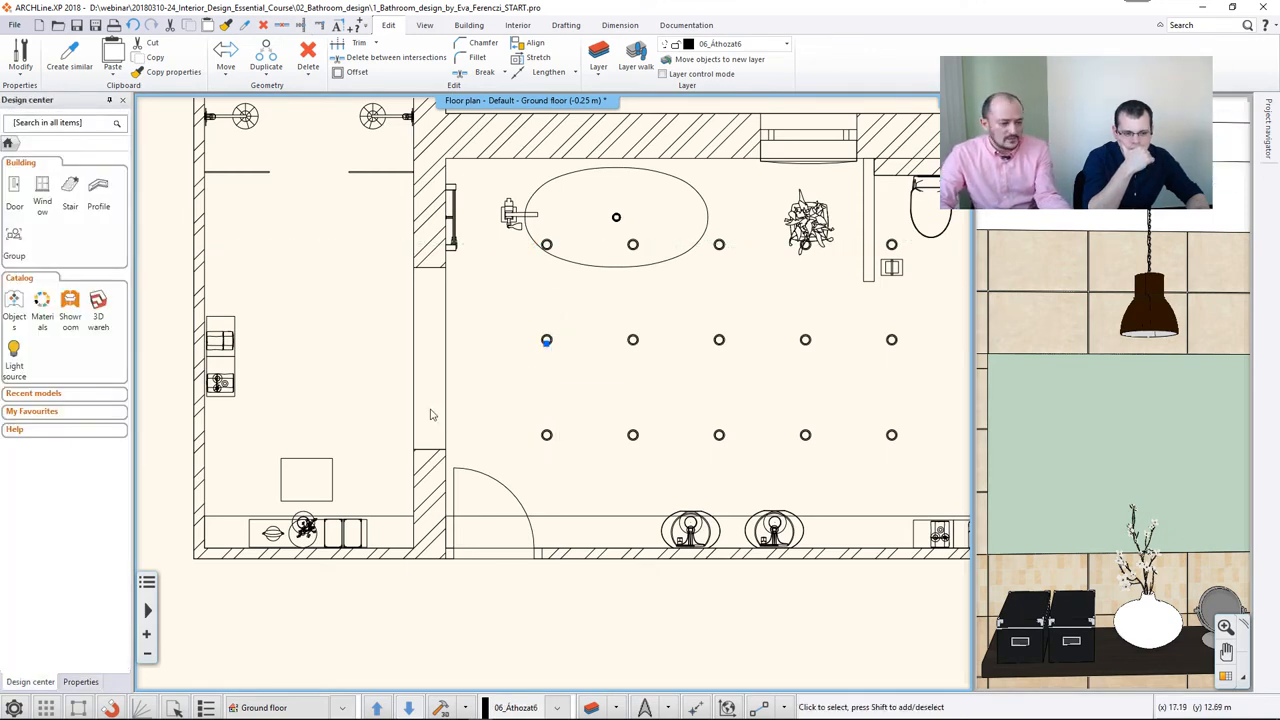
key("ctrl+v")
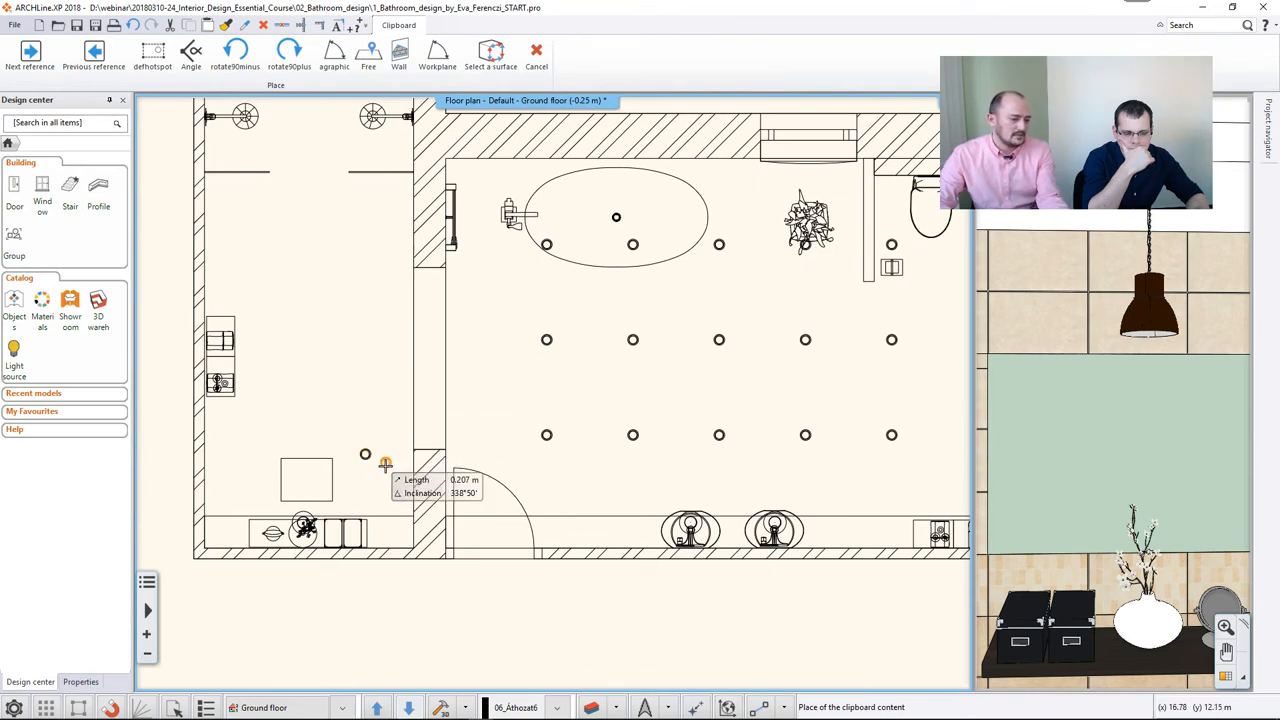
Duplicate the shower area spotlight as a graphical matrix of 6 horizontal by 2 vertical, reaching to the shower heads and across to the western side
left_click(378, 453)
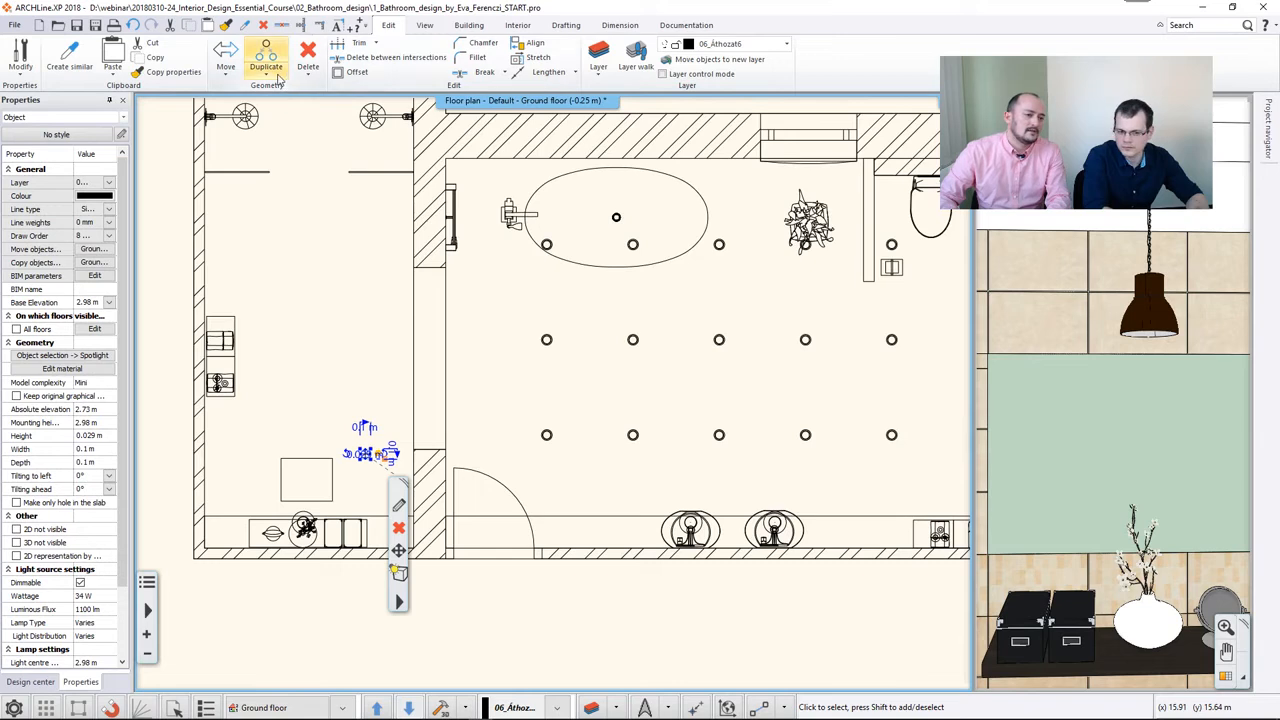
left_click(279, 79)
left_click(288, 242)
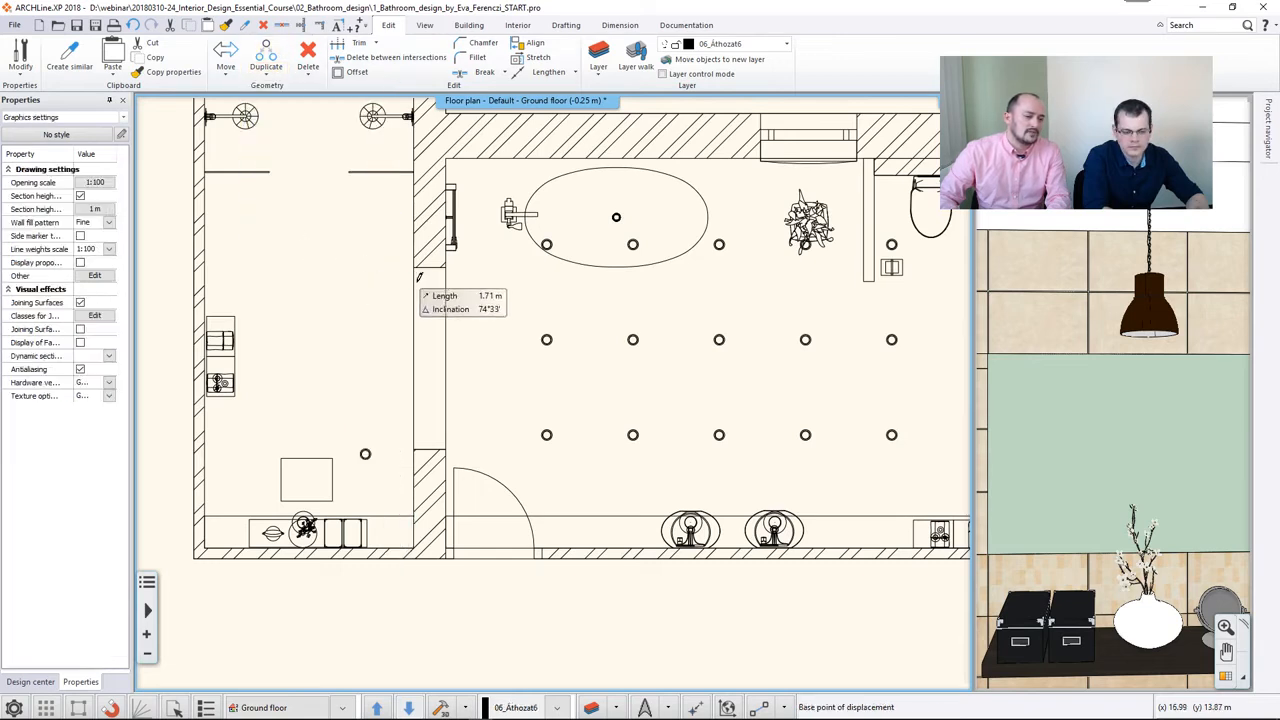
left_click(352, 441)
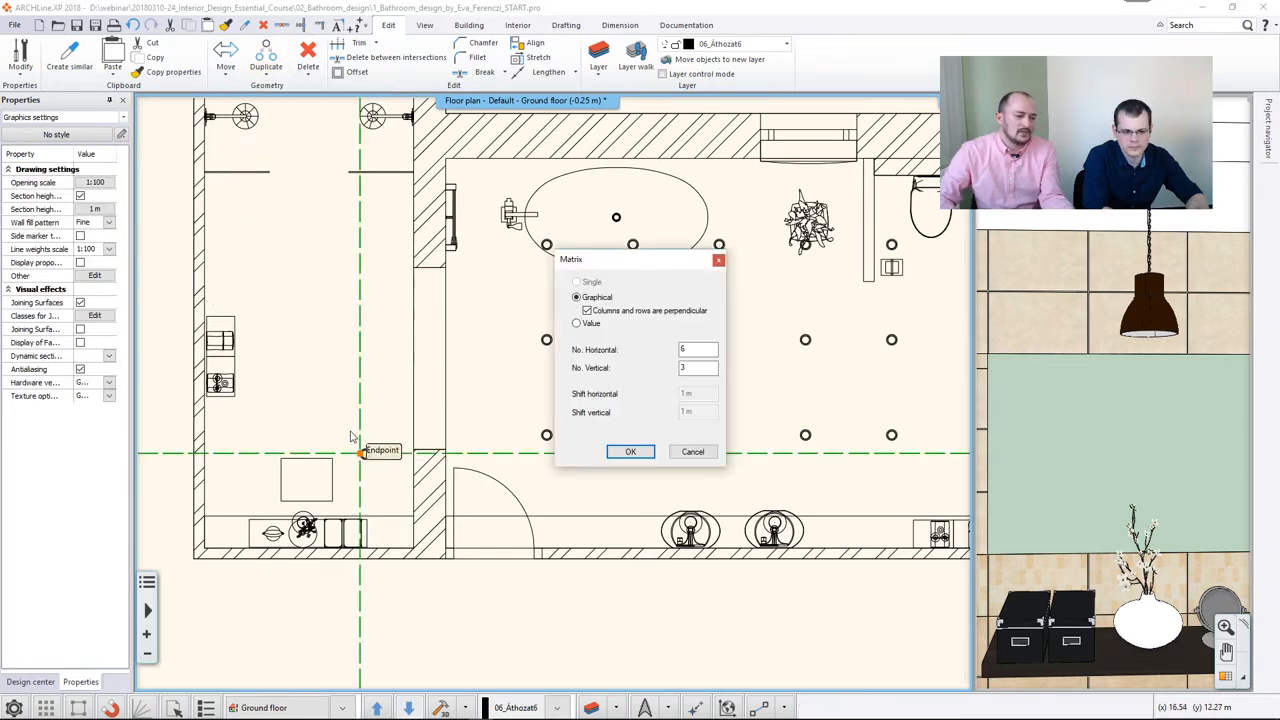
double_click(690, 366)
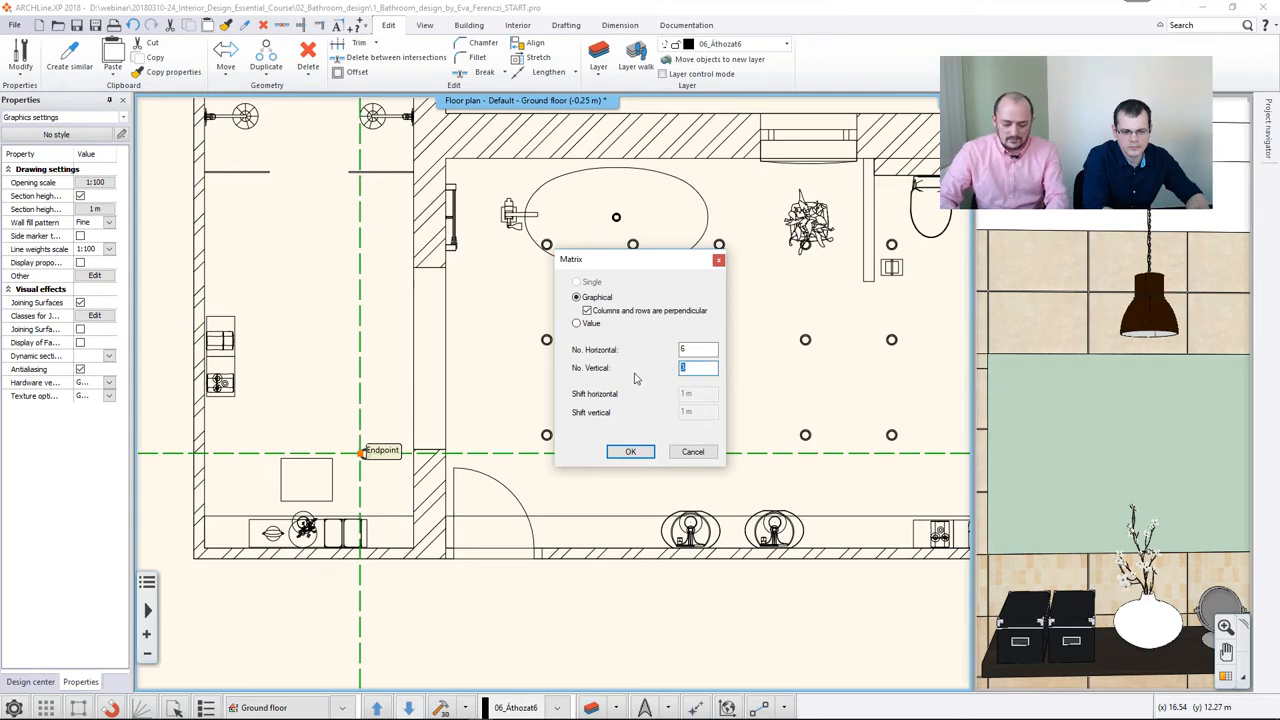
type("2")
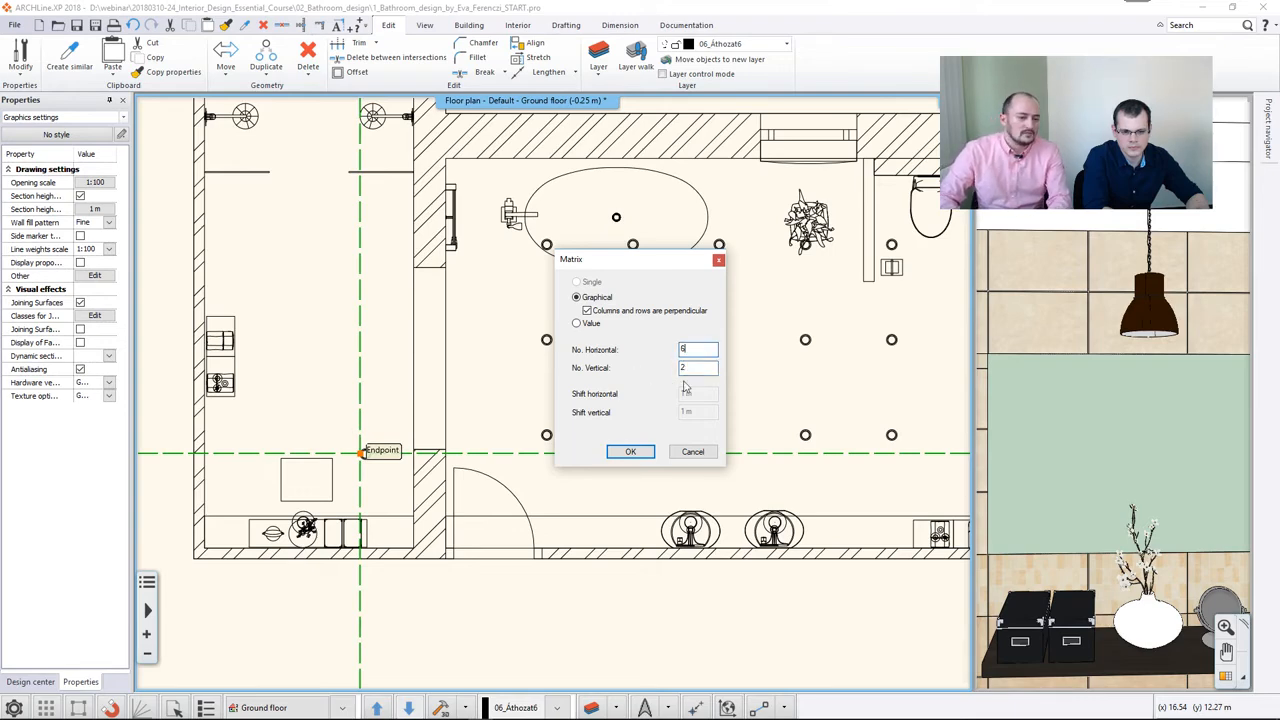
left_click(640, 450)
middle_click_drag(377, 207, 383, 232)
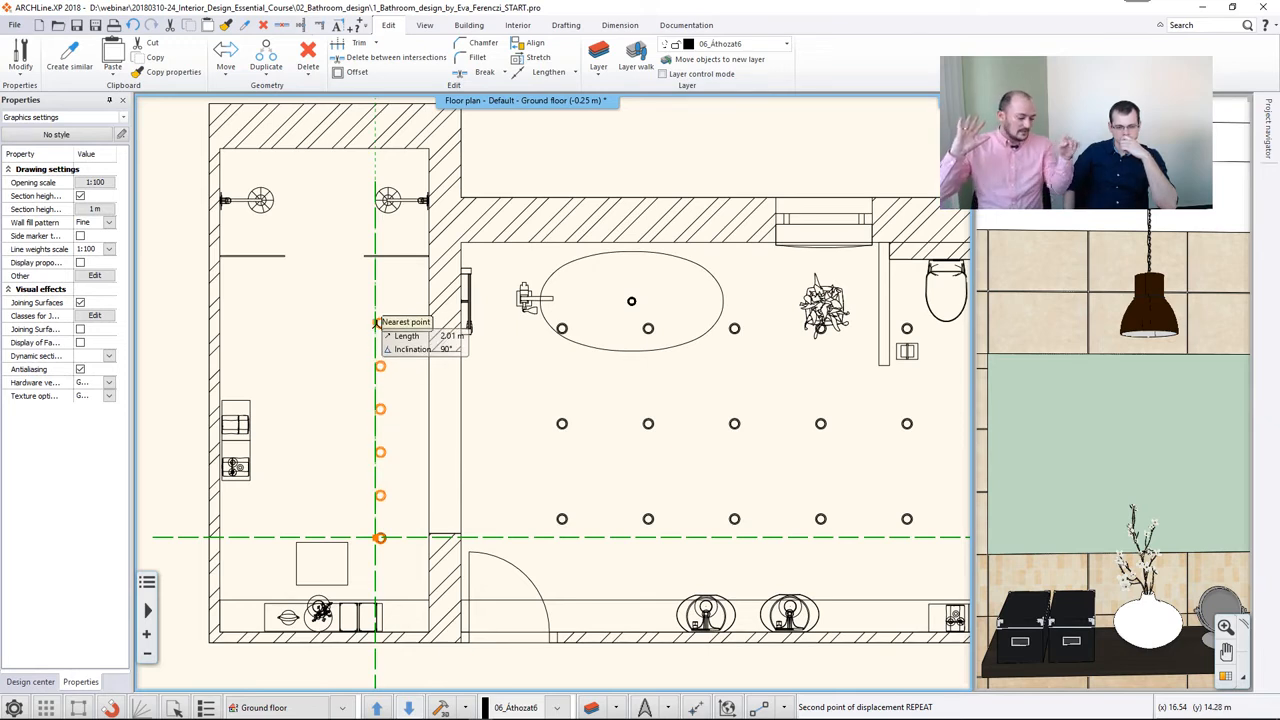
key("m")
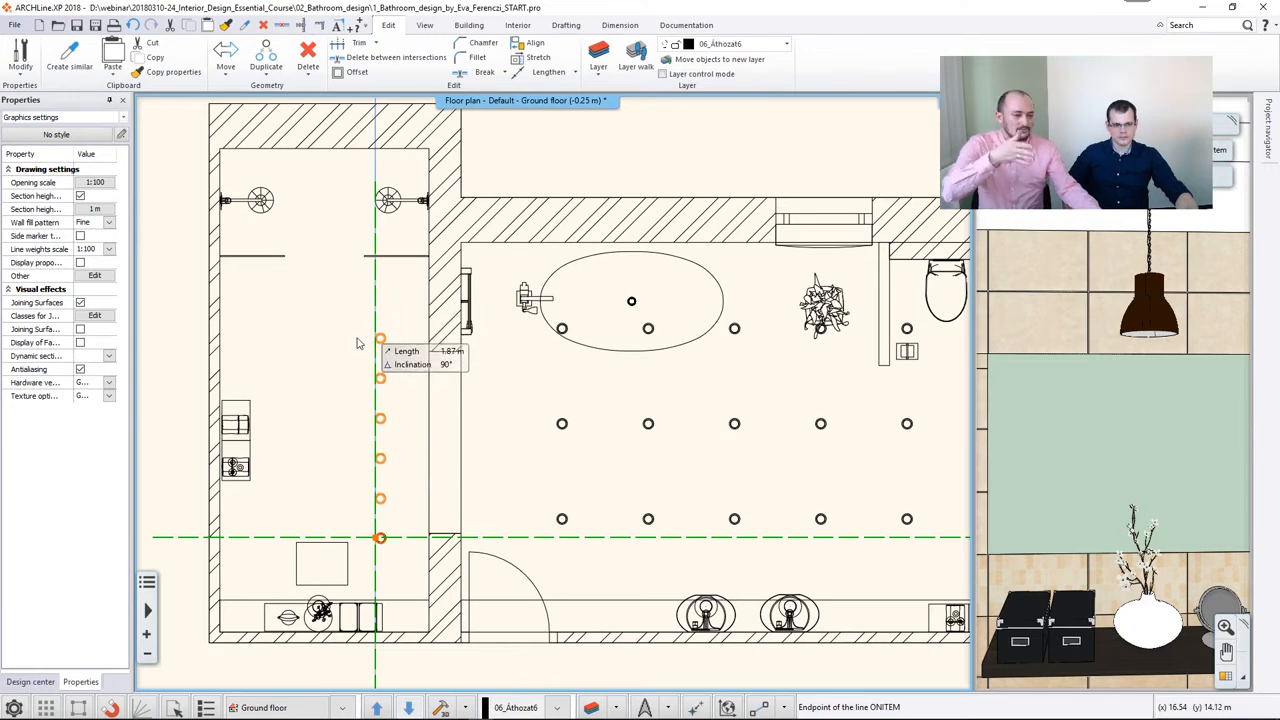
left_click(376, 222)
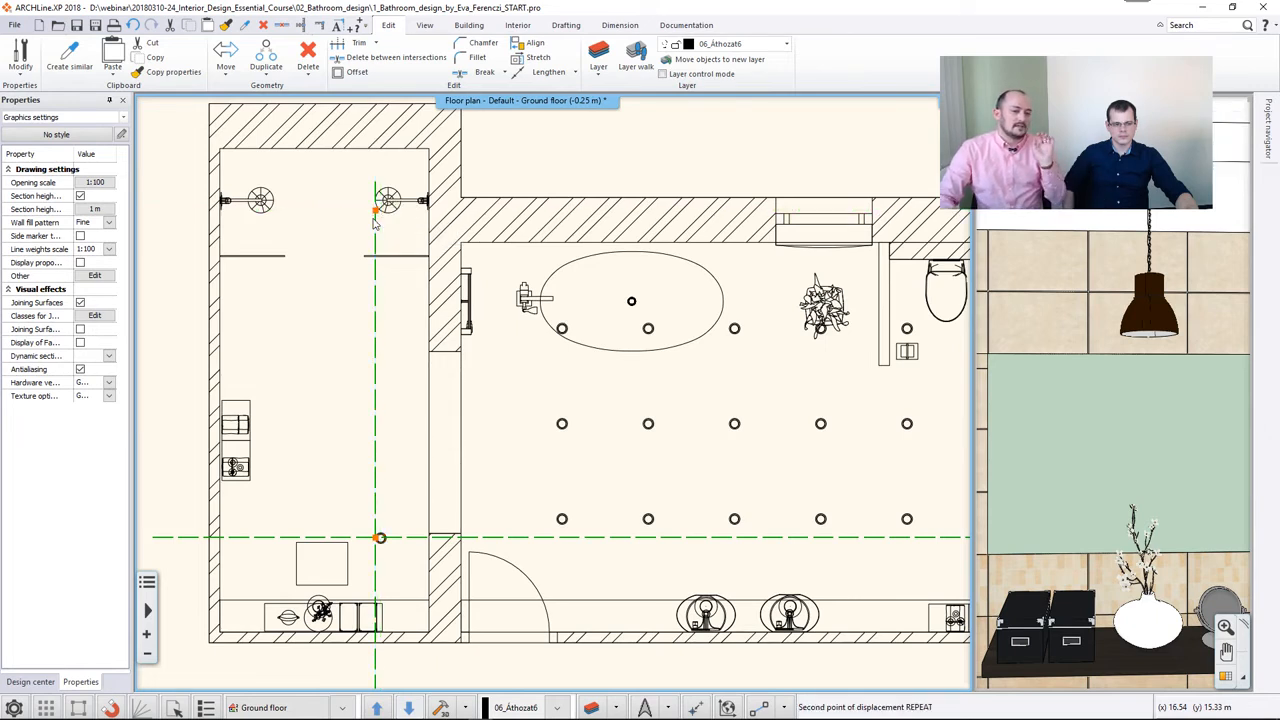
left_click(277, 238)
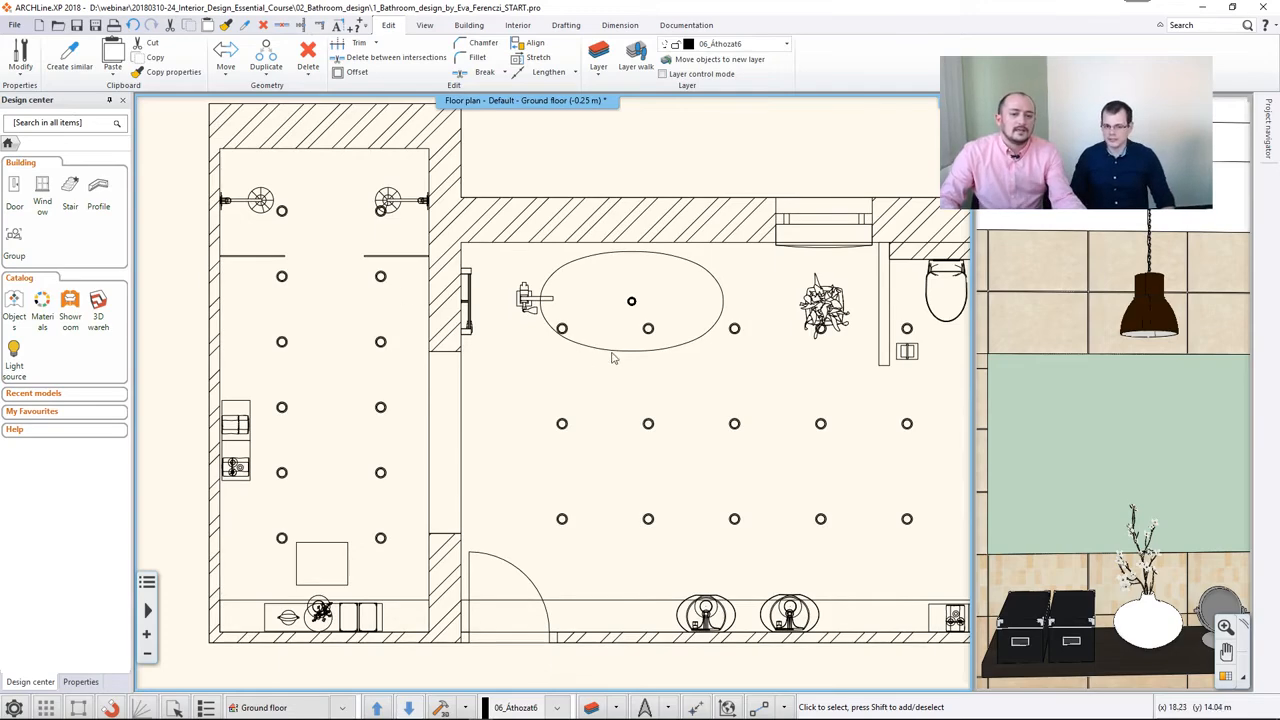
Swap the 3D view into the main window and step through the saved views to View_4
left_click(1224, 677)
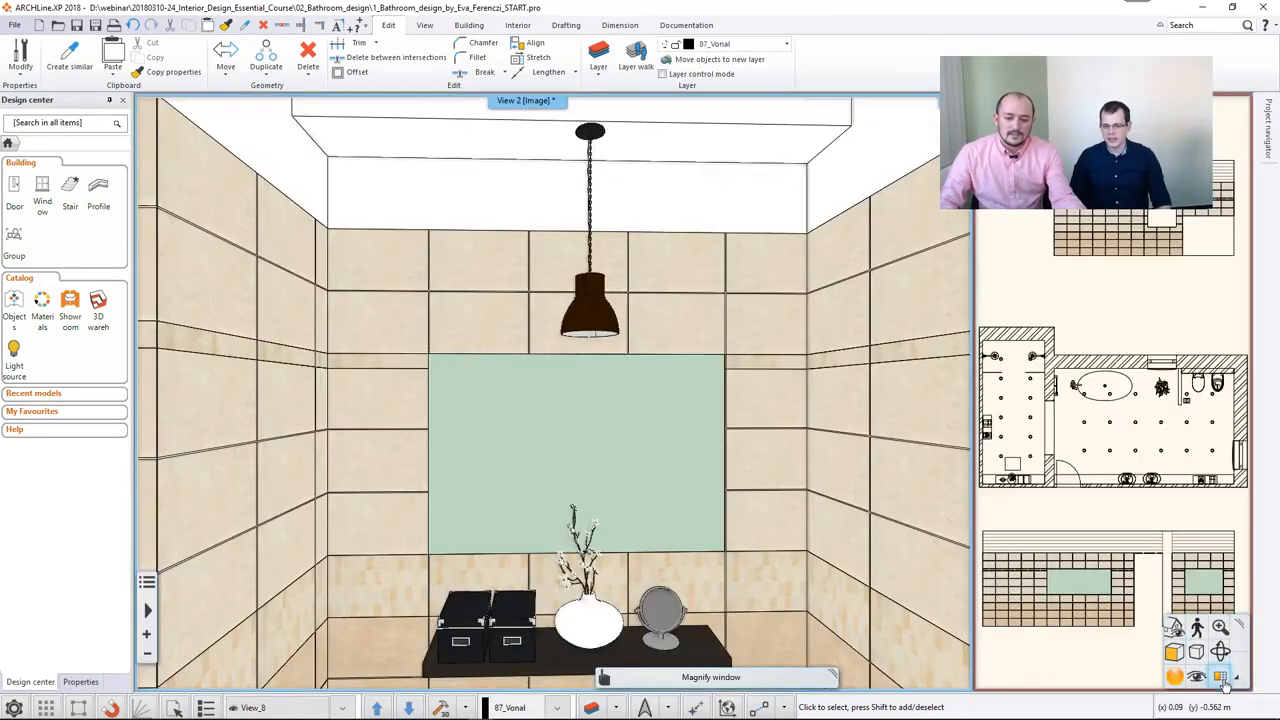
left_click(380, 708)
left_click(380, 708)
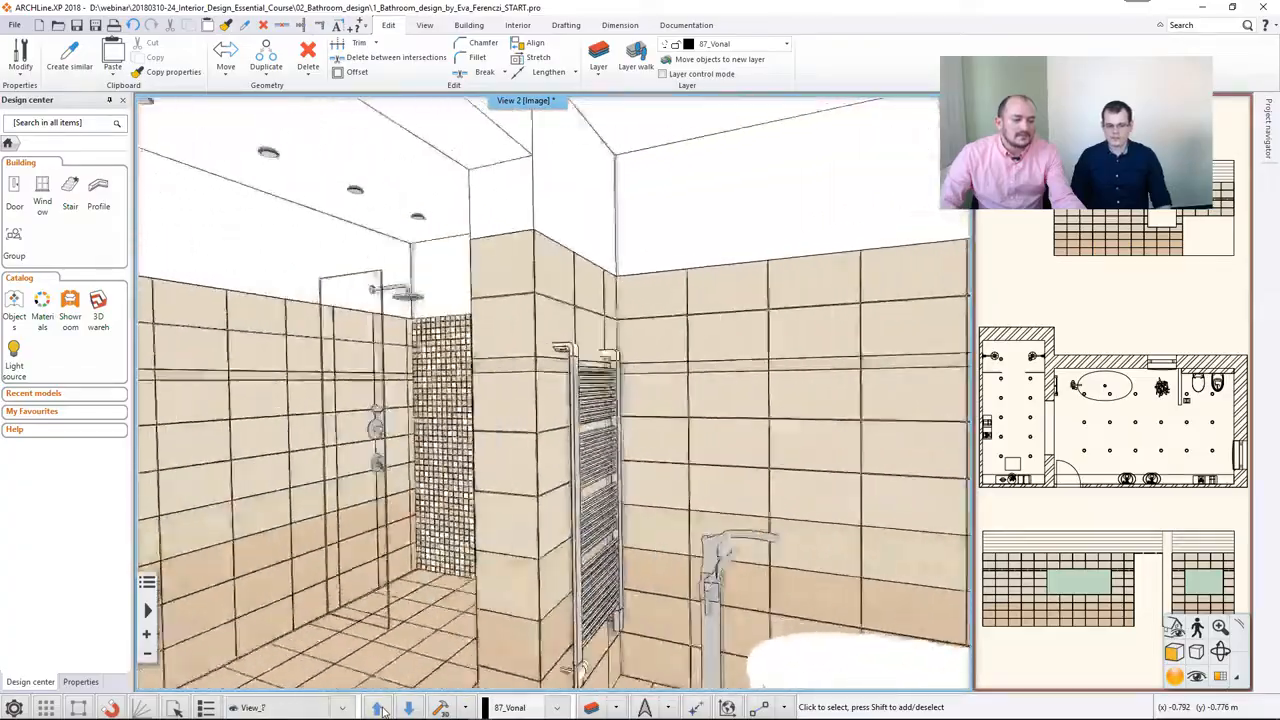
left_click(380, 708)
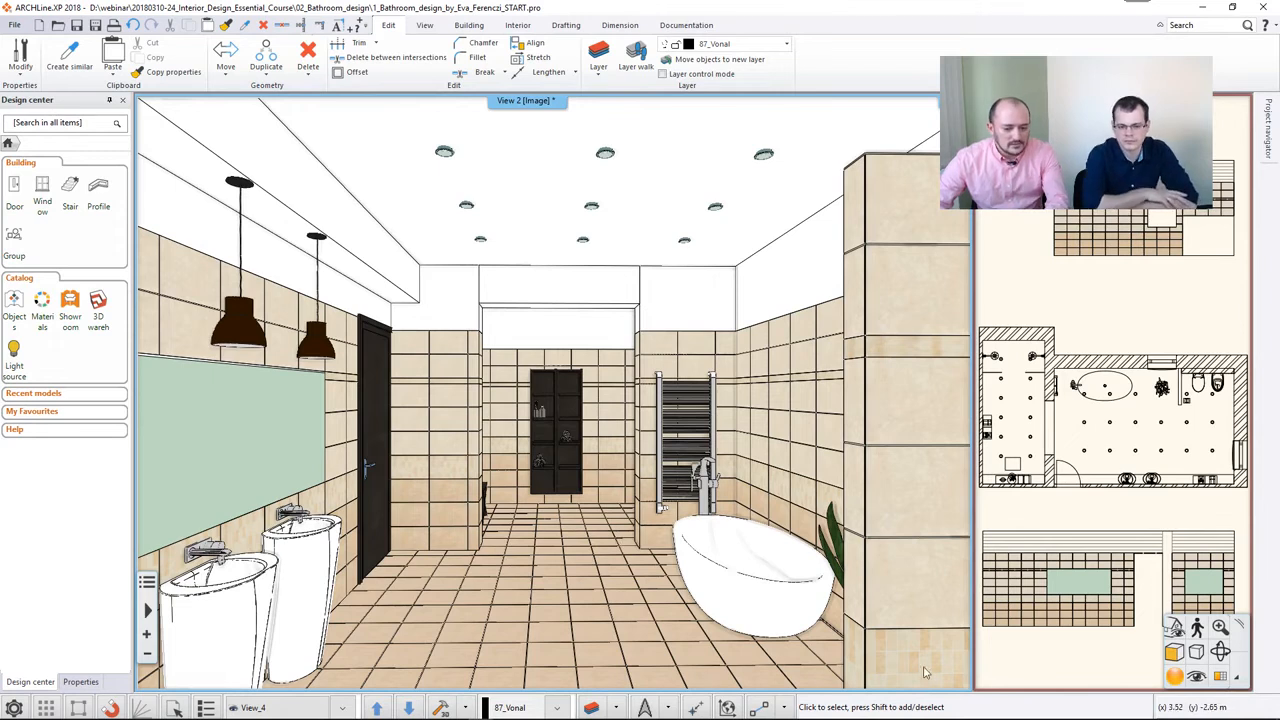
Preview View_4 in the Hidden line removal and Realistic display modes and return it to Consistent colour
left_click(1172, 653)
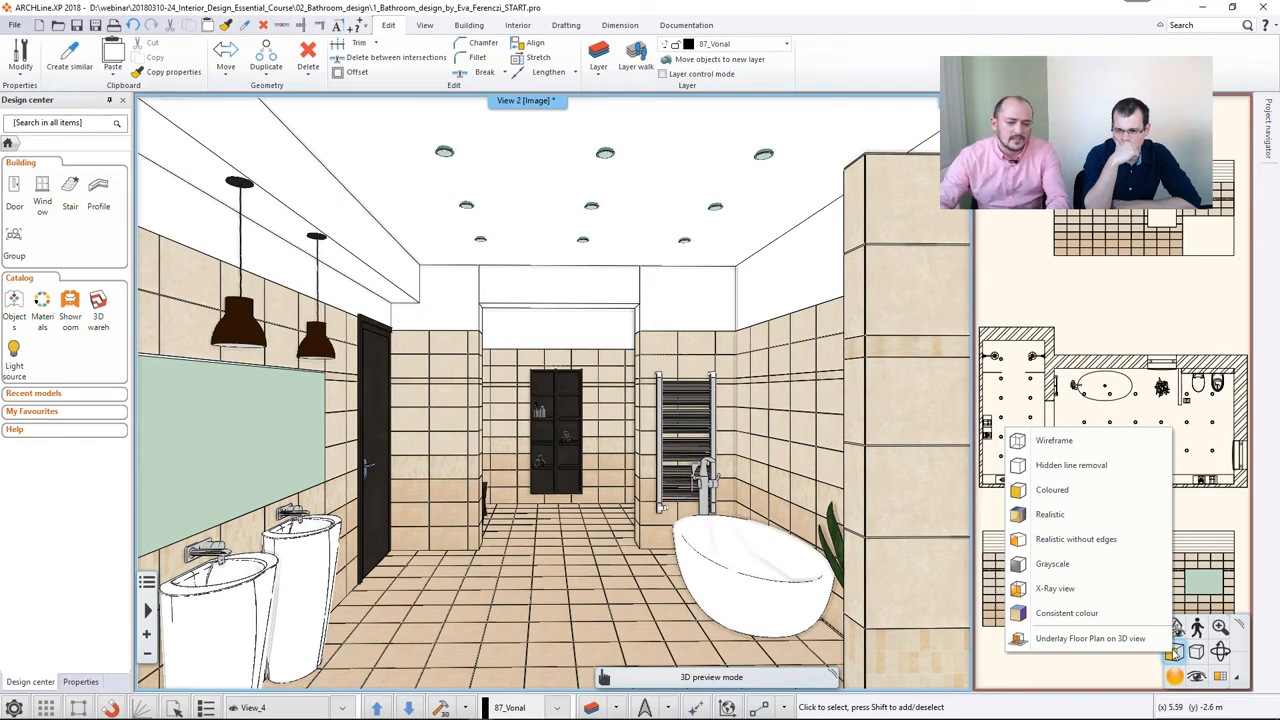
left_click(1068, 466)
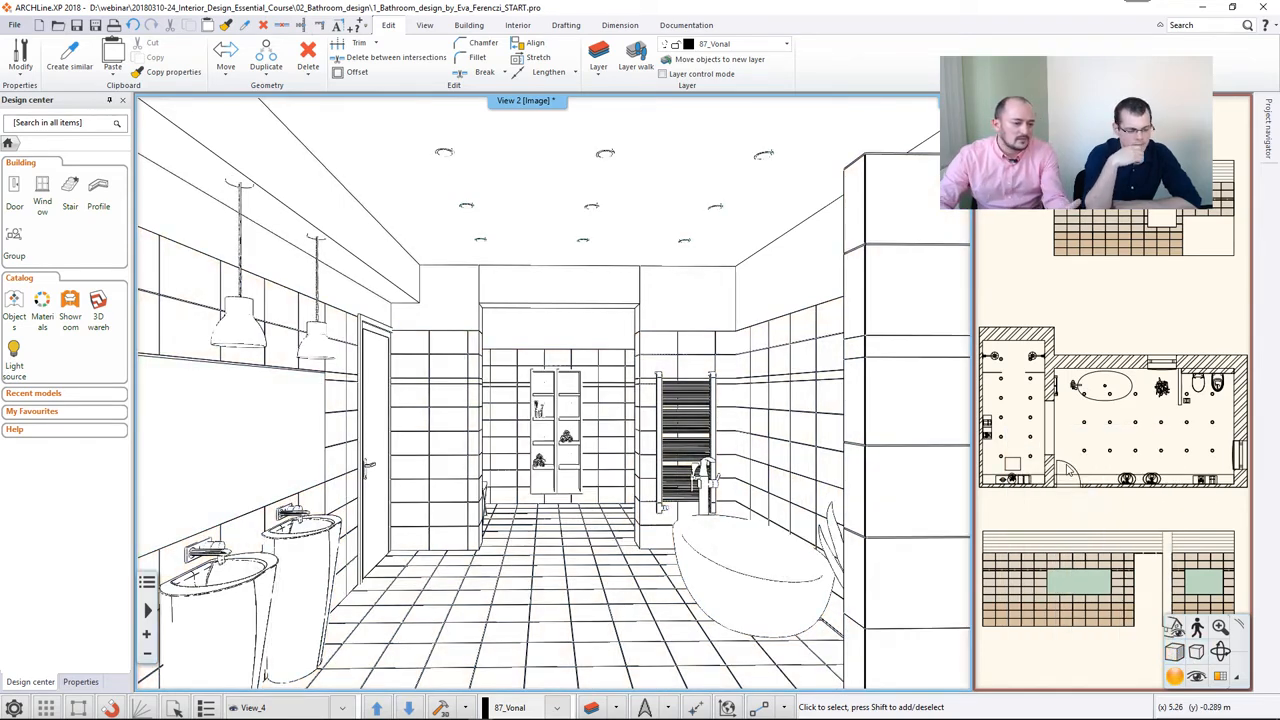
left_click(1175, 652)
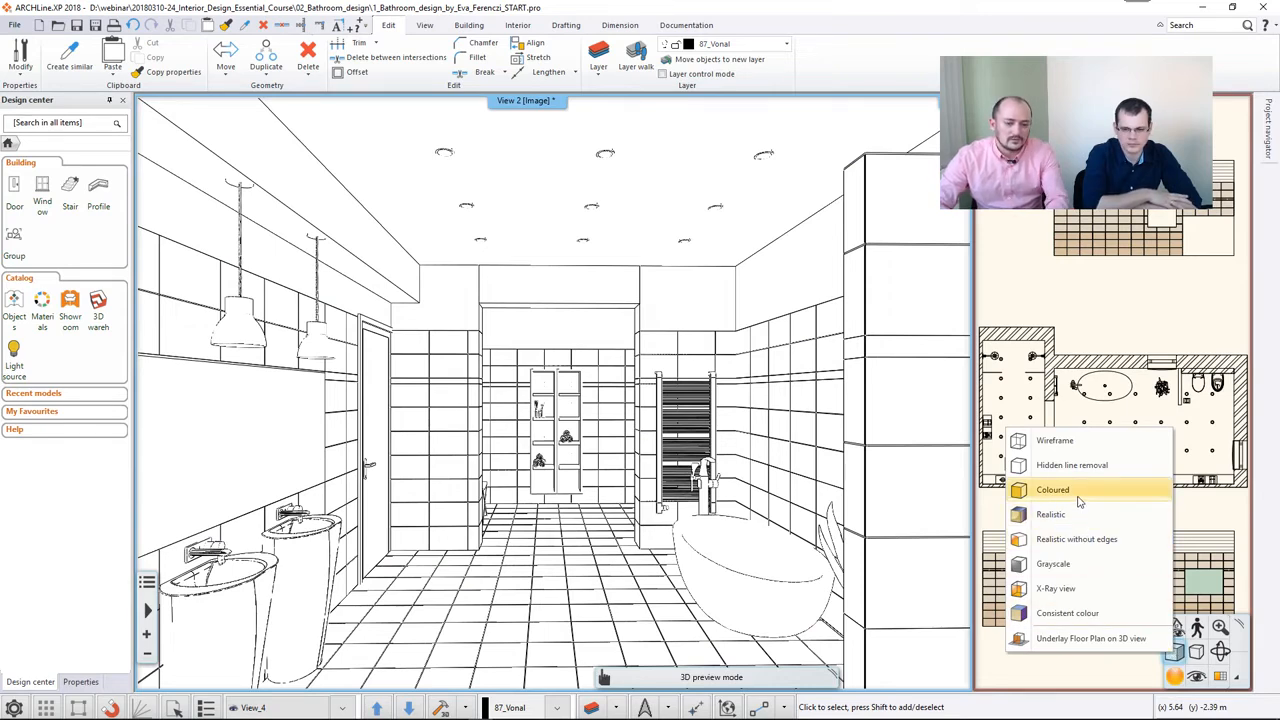
left_click(1074, 515)
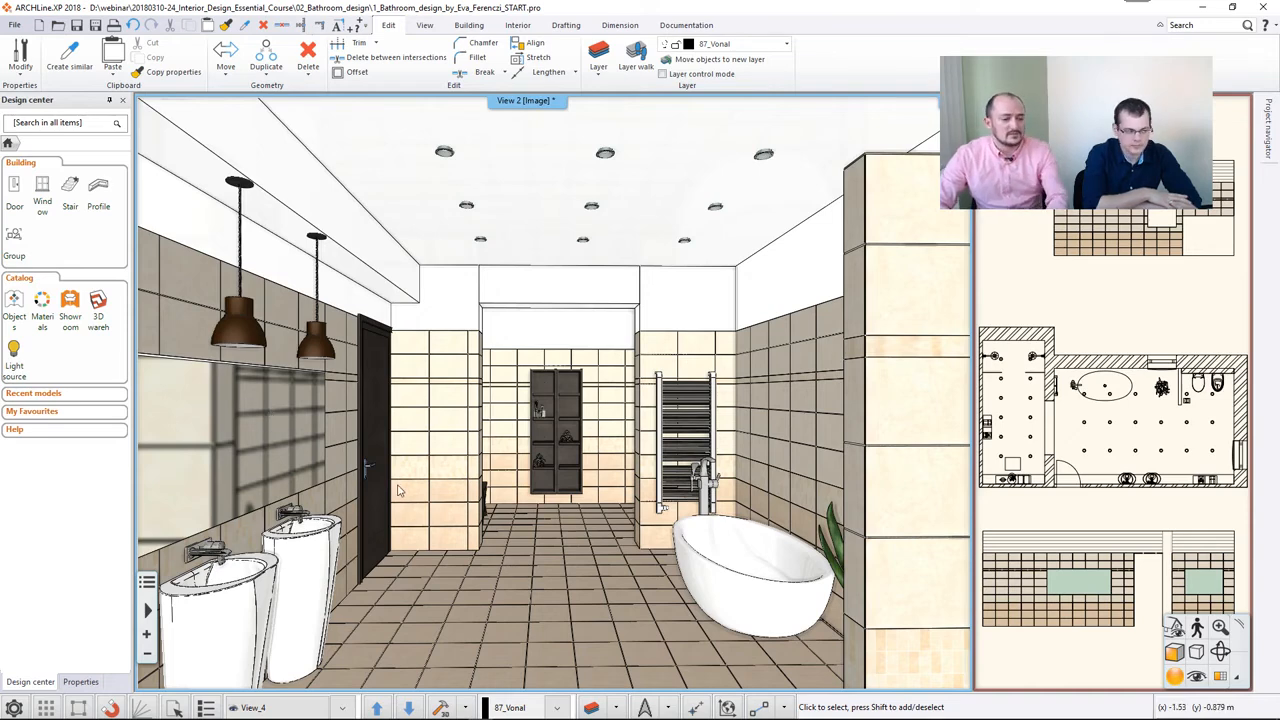
left_click(1173, 675)
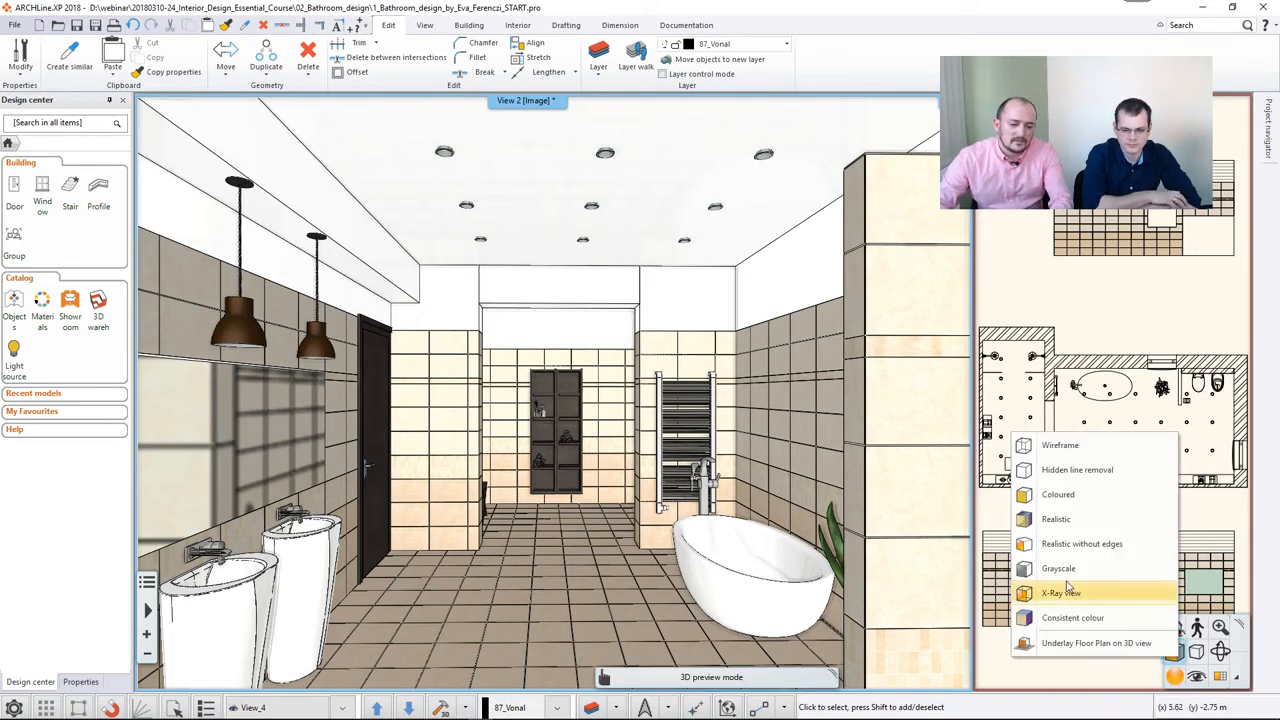
left_click(1070, 618)
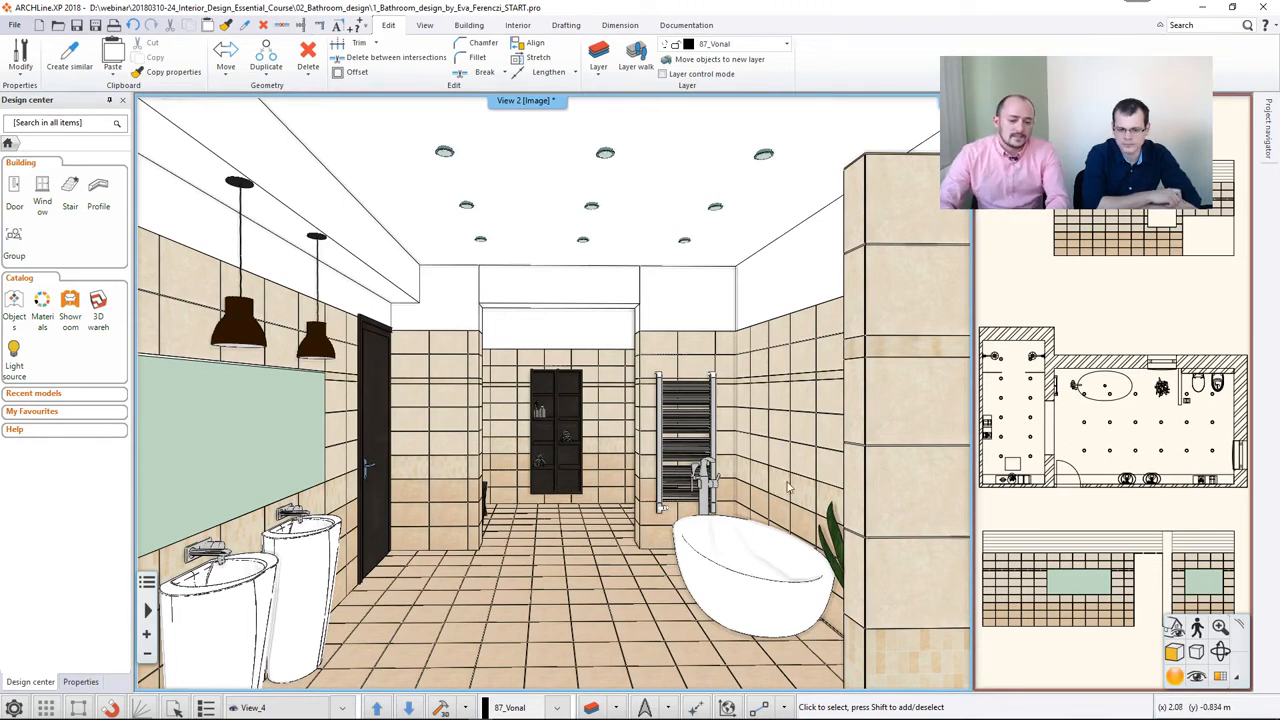
Run a standalone Exterior - Quick render of View_4 at 1280x720 with light sources visualized and sunlight enabled, and quit it without saving
left_click(1175, 679)
left_click(1050, 589)
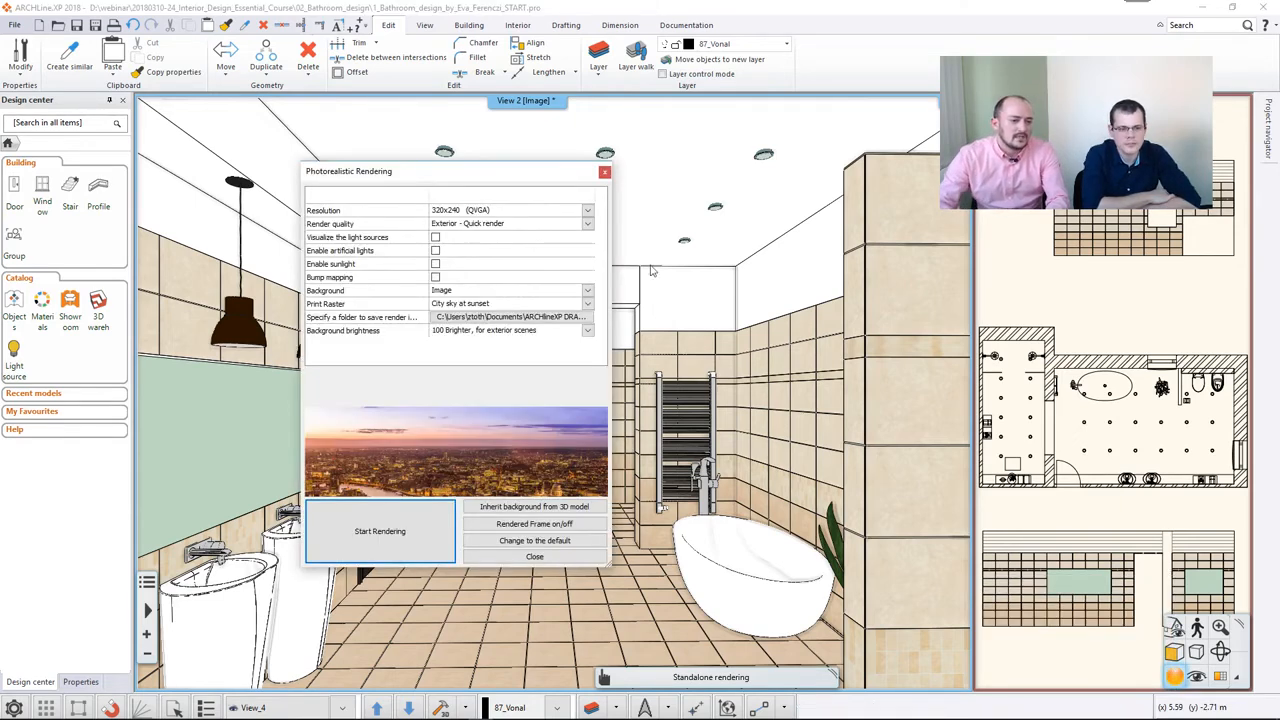
left_click(587, 210)
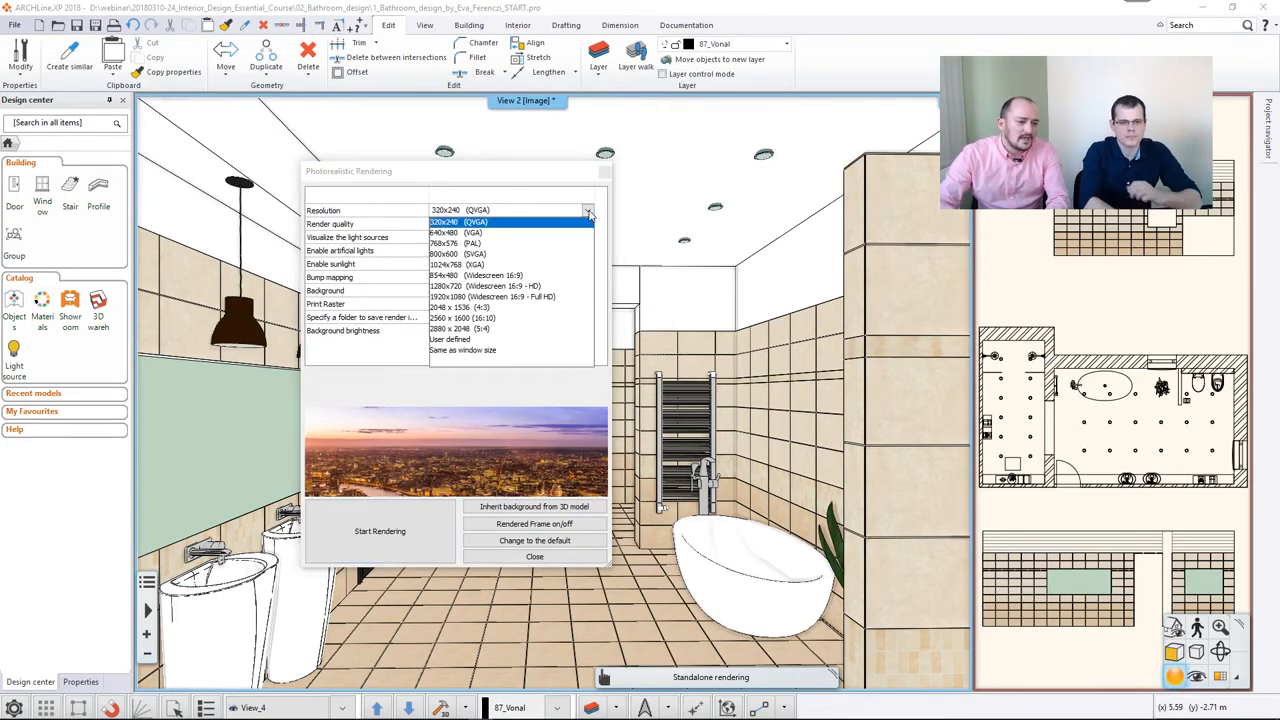
left_click(493, 287)
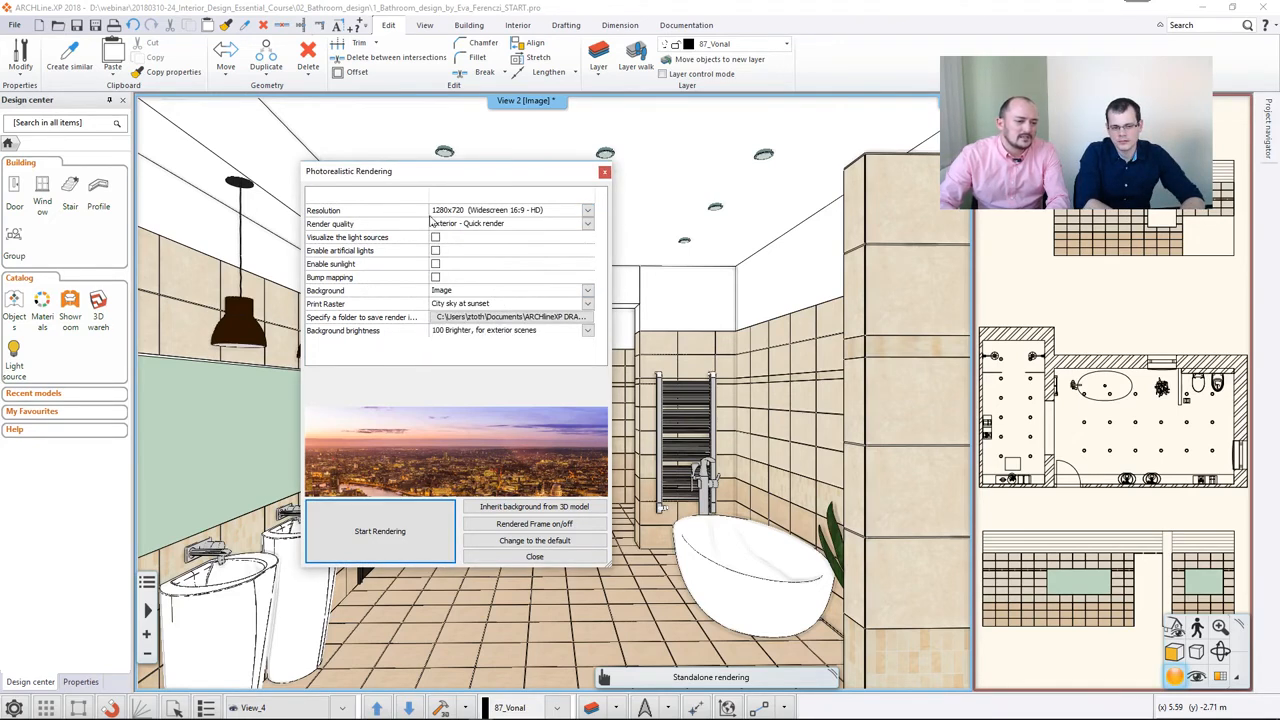
left_click(435, 238)
left_click(435, 264)
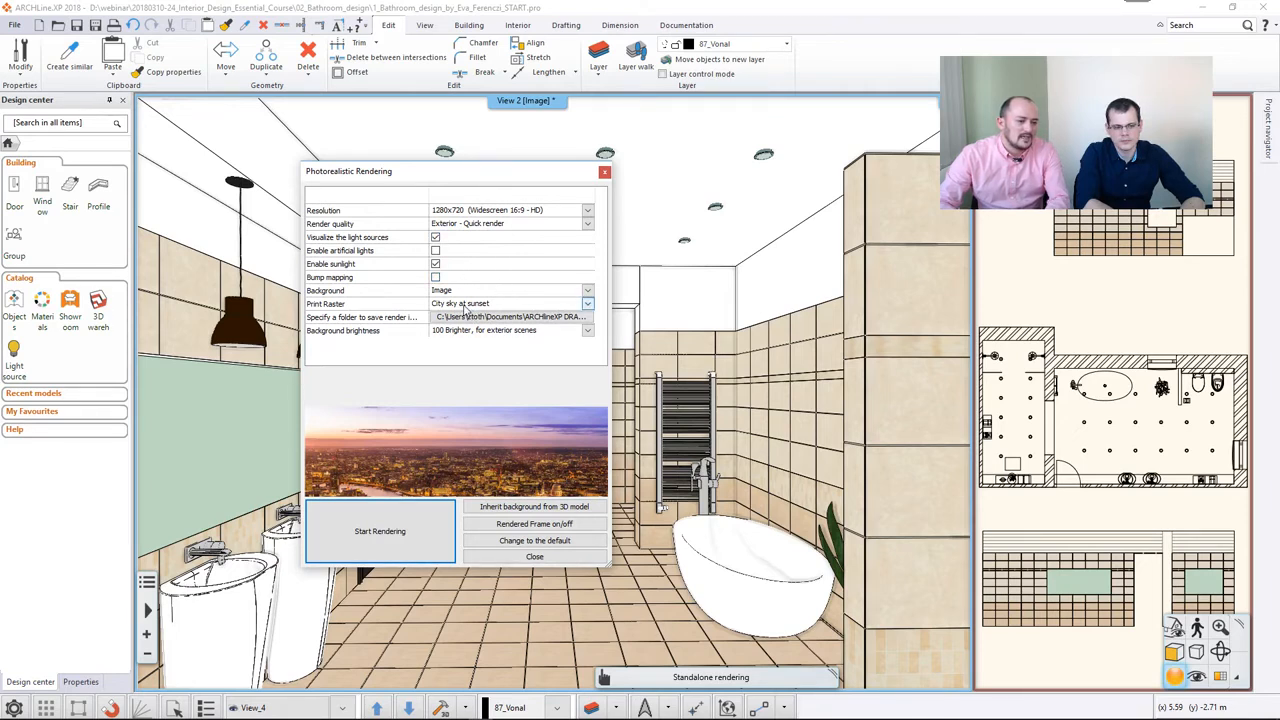
left_click(380, 531)
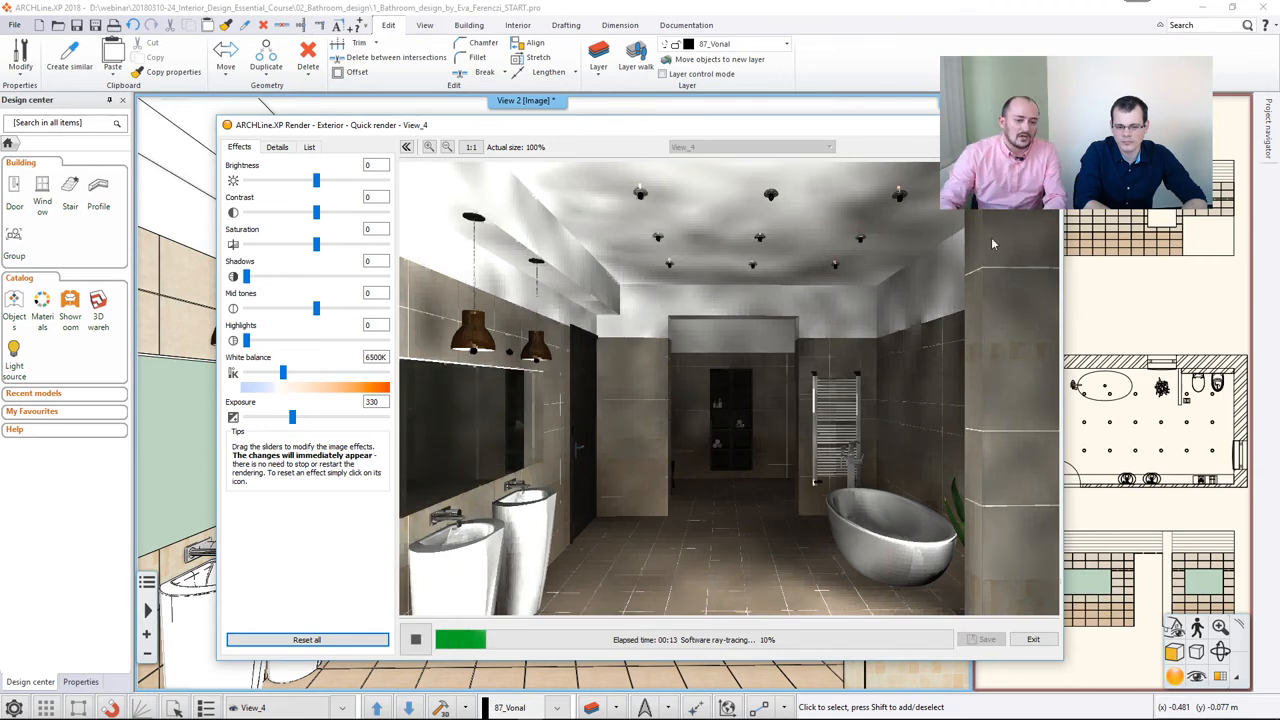
left_click(1033, 639)
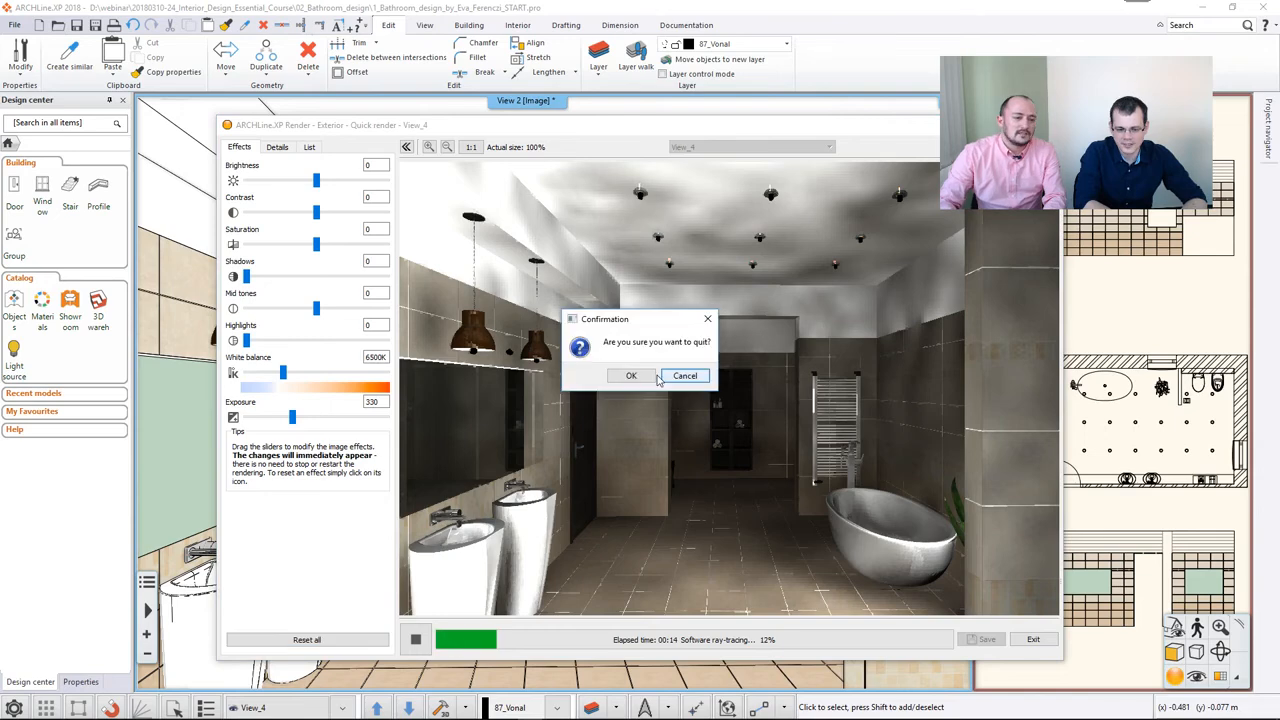
left_click(622, 374)
Inspect the light source properties of the nearest-to-the-door spotlight in the second ceiling row and clear the selection
left_click(466, 205)
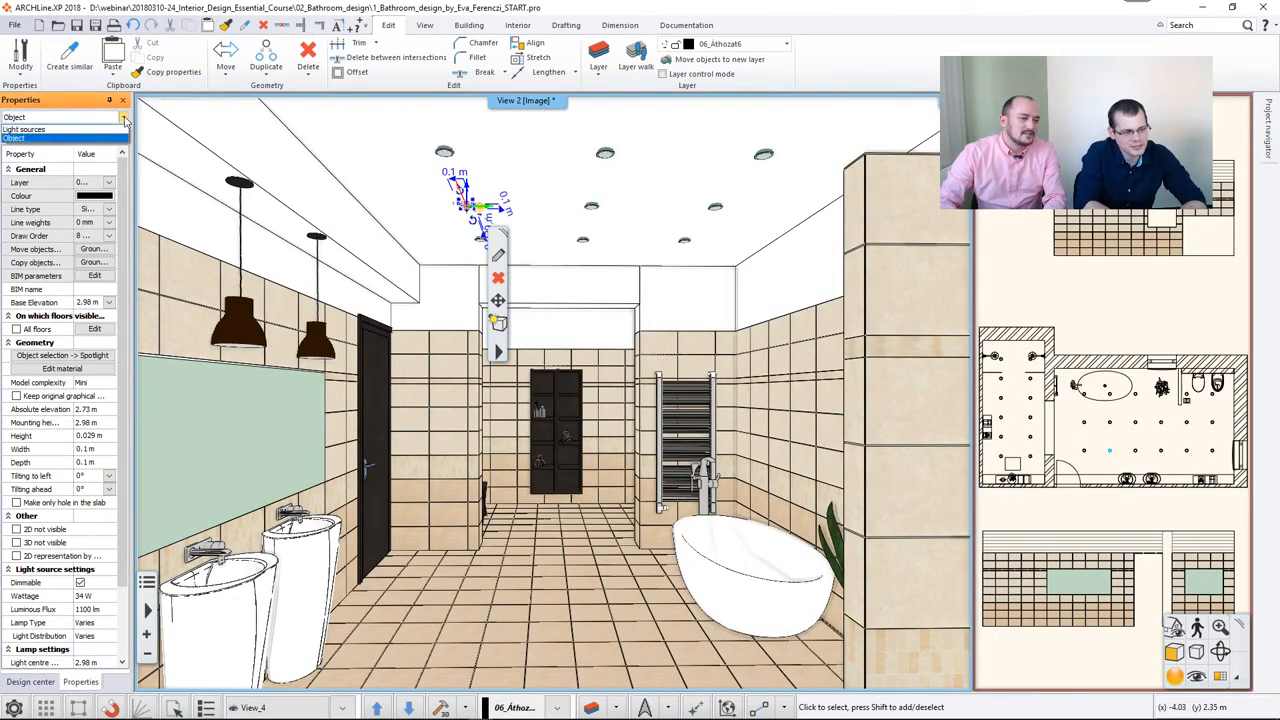
left_click(101, 135)
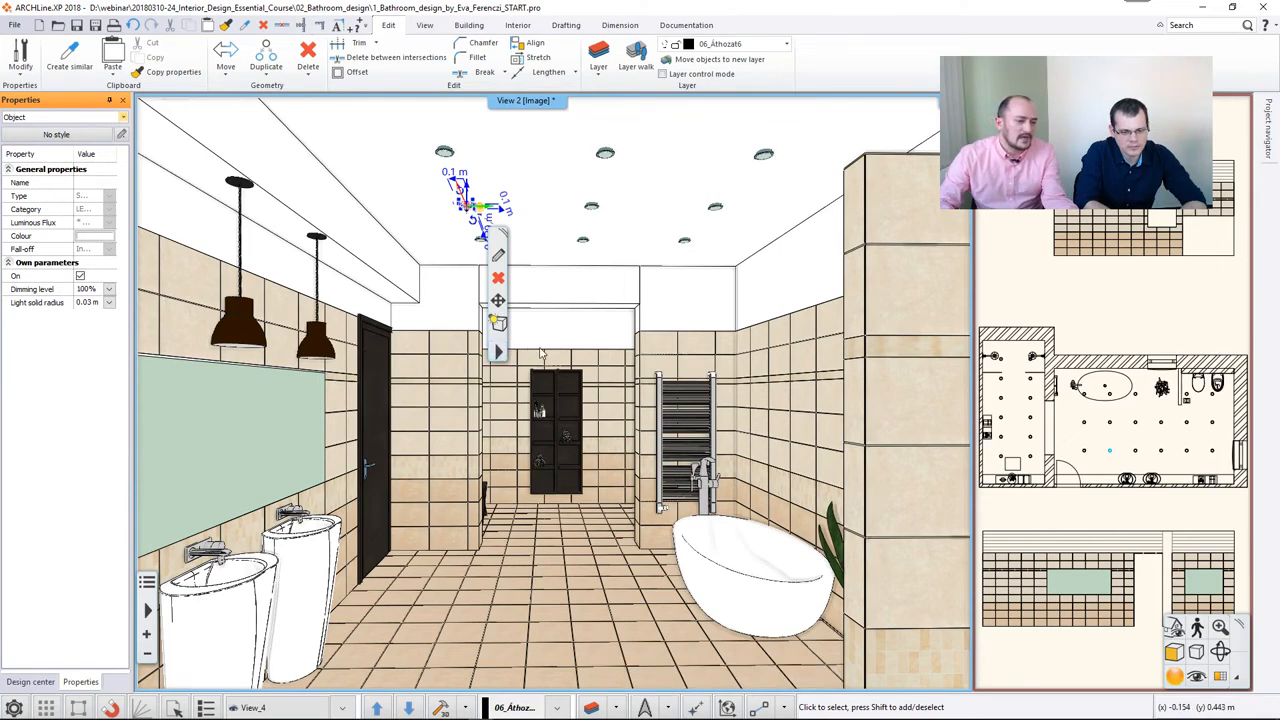
left_click(556, 291)
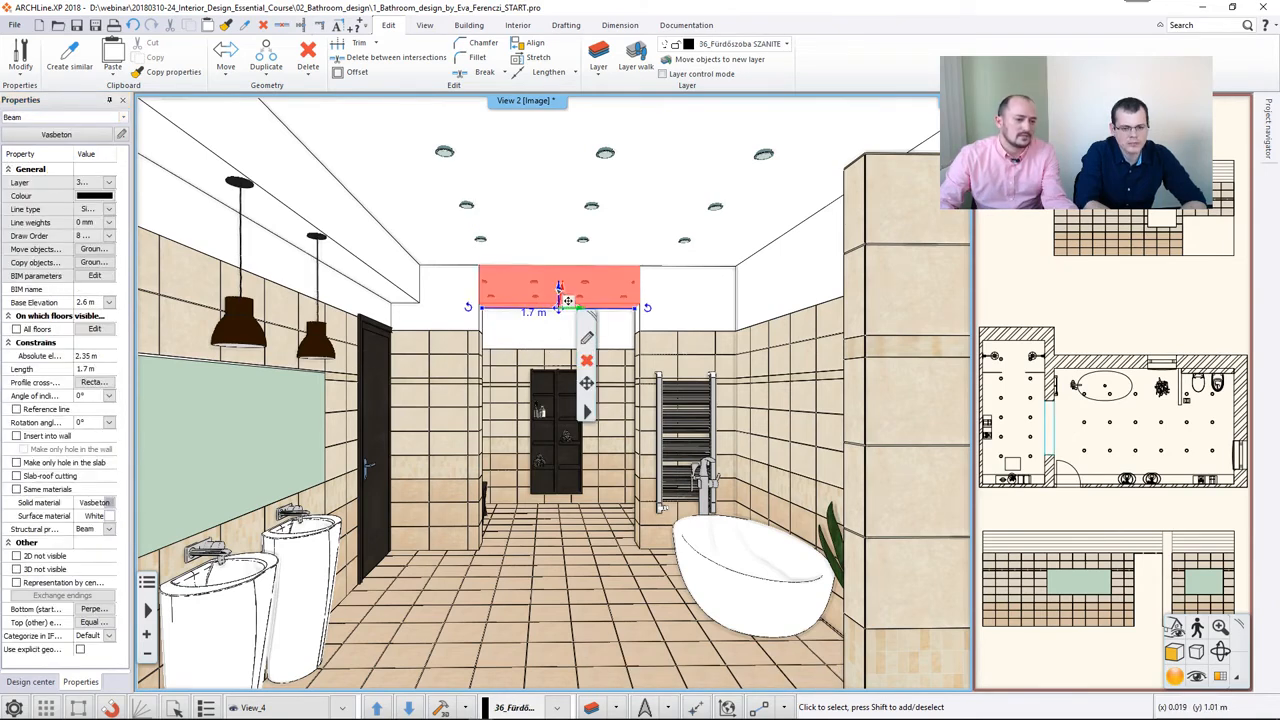
key("Escape")
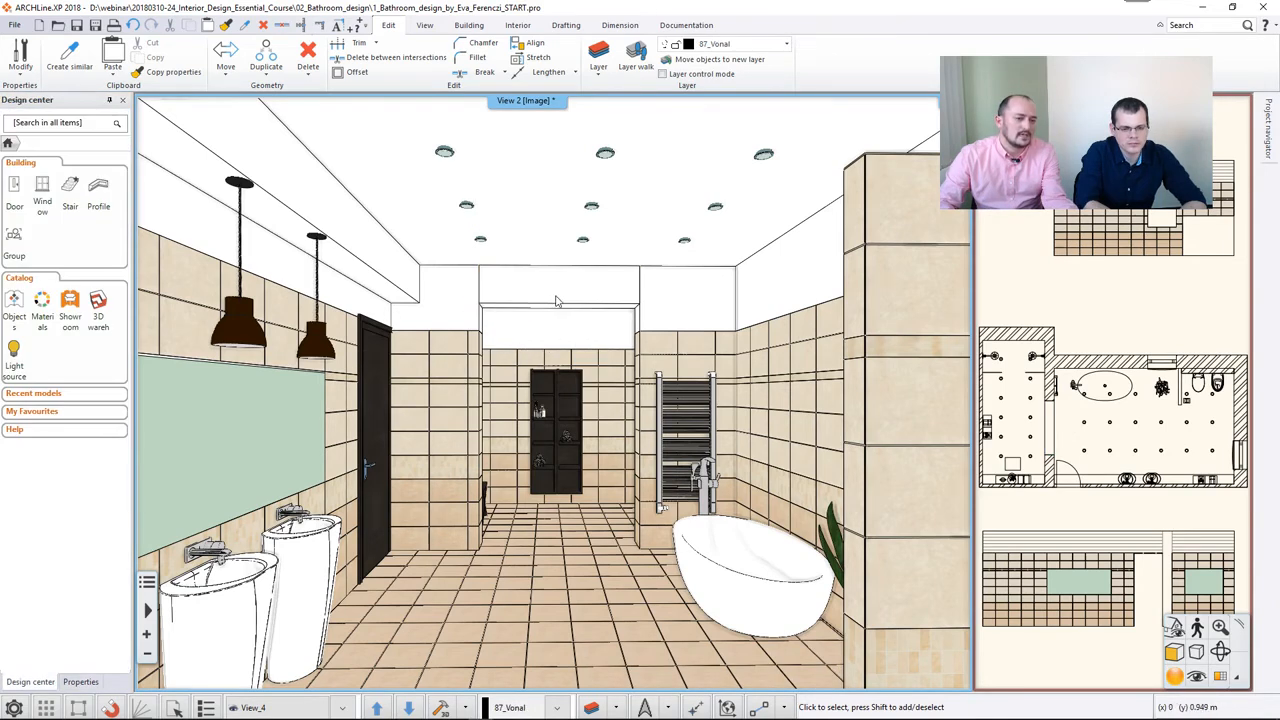
Open the FINAL version of the bathroom design project, number 4, from the 02_Bathroom_design folder
left_click(14, 25)
left_click(60, 74)
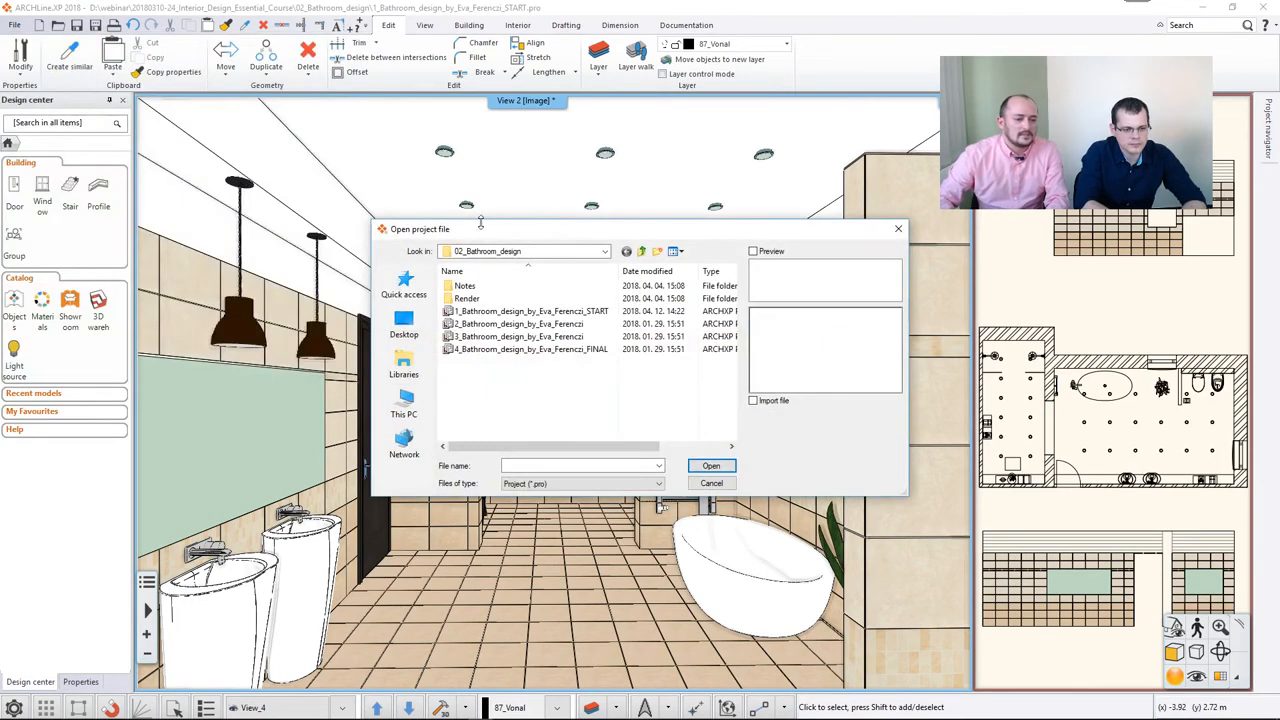
left_click(565, 350)
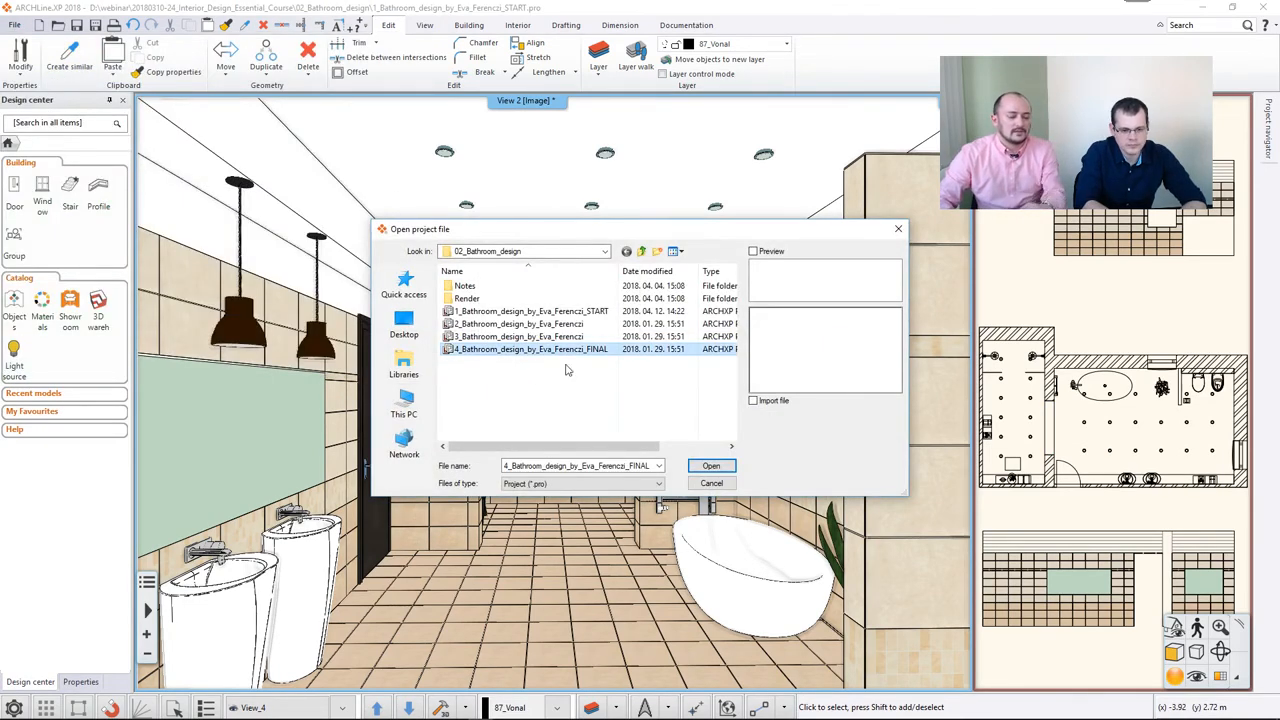
left_click(710, 467)
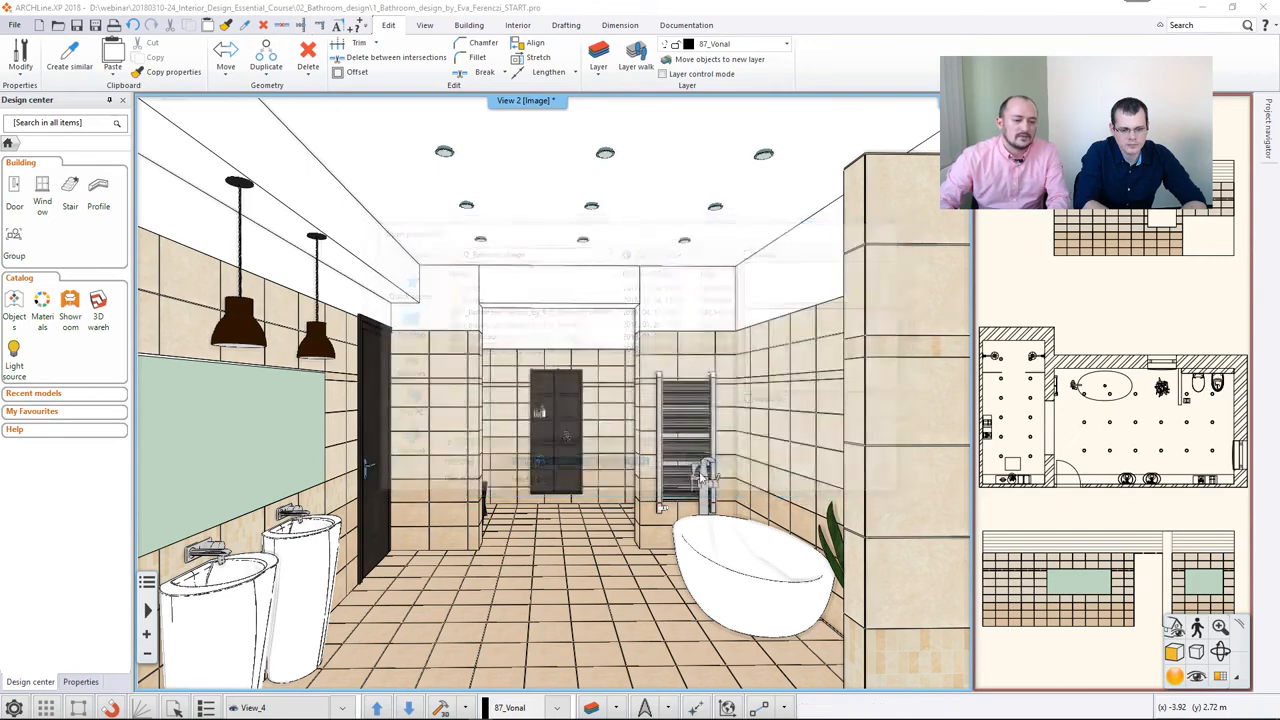
left_click(563, 532)
Switch the 3D window of the opened project to the saved view Nézet_4, facing the washbasins and bathtub
left_click(655, 395)
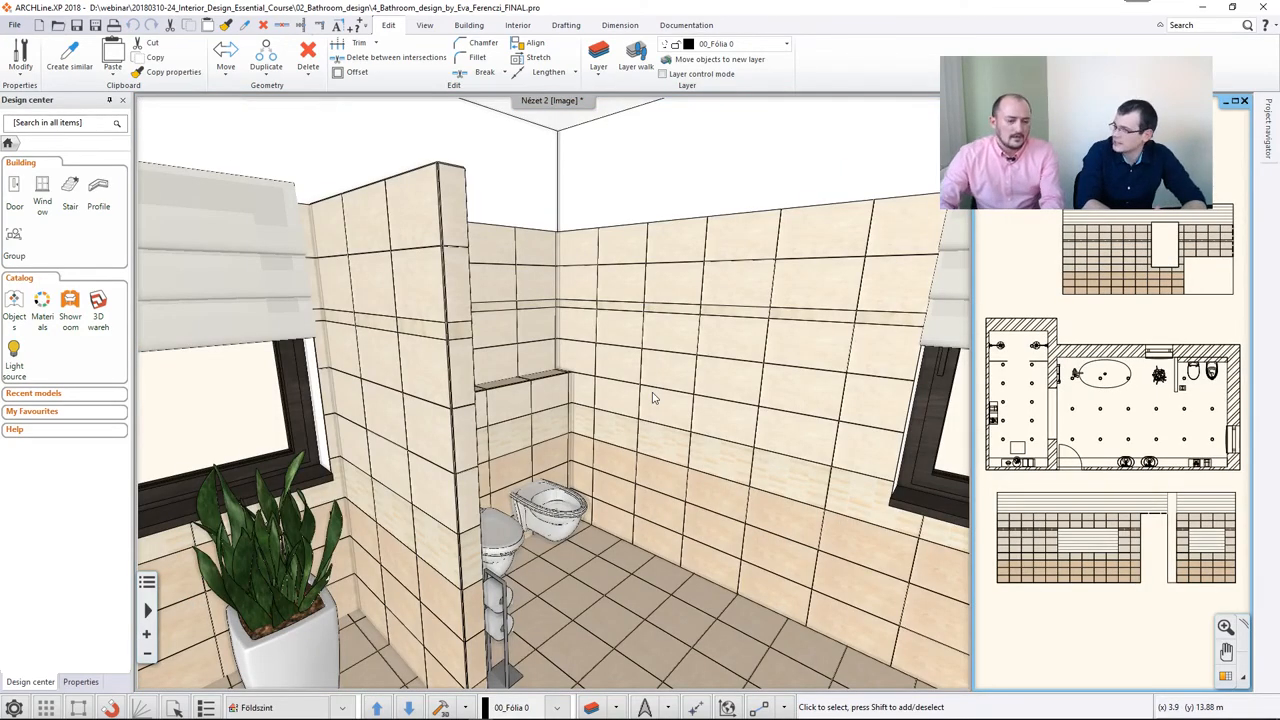
scroll(555, 400, "down", 4)
middle_click_drag(500, 460, 647, 388)
key("Up")
key("Up")
key("Up")
key("Right")
key("Right")
key("Right")
key("Right")
key("Right")
key("Right")
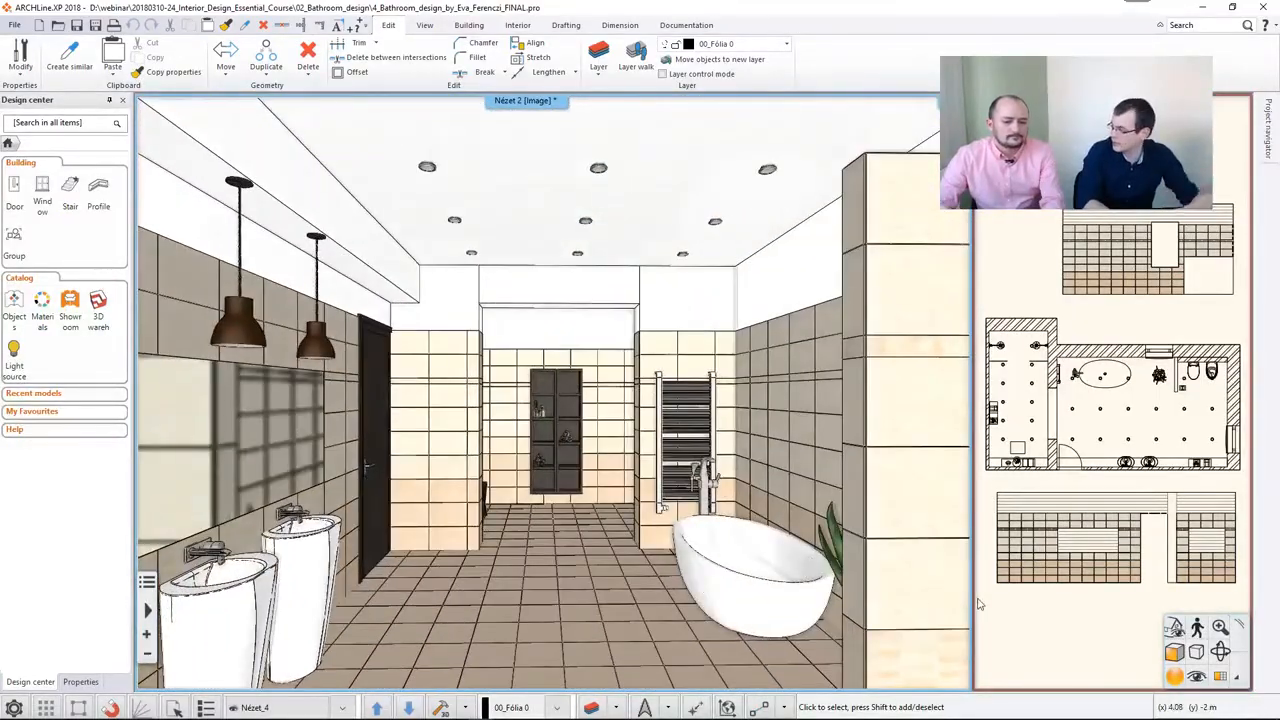
Start a standalone Exterior - Quick render of Nézet_4 at 1280x720 (Widescreen 16:9 - HD) with artificial lights and sunlight enabled
left_click(1172, 678)
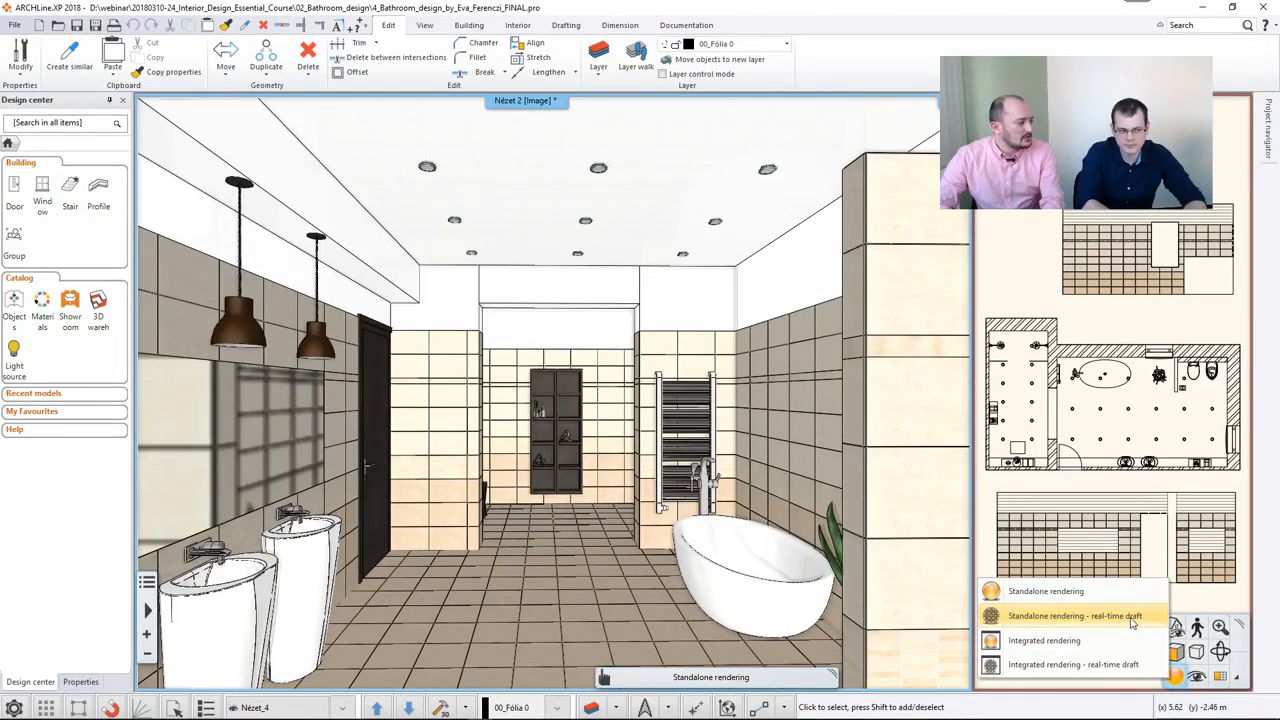
left_click(1108, 596)
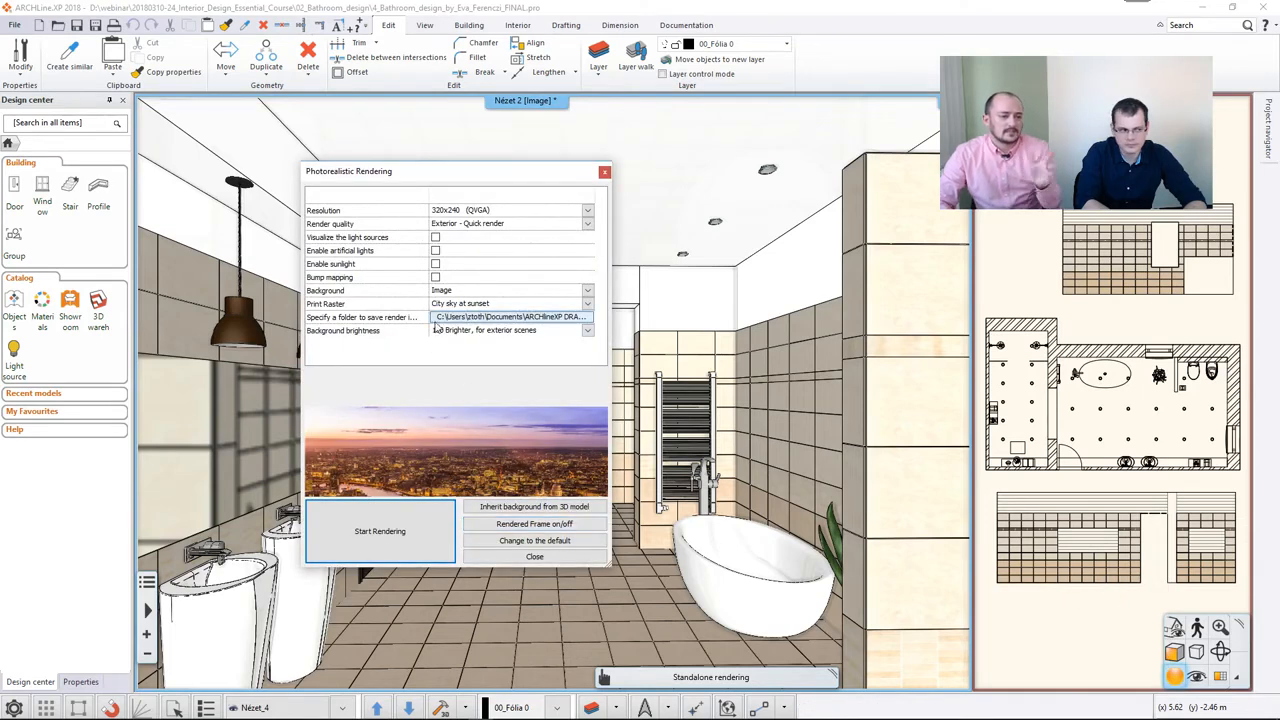
left_click(587, 211)
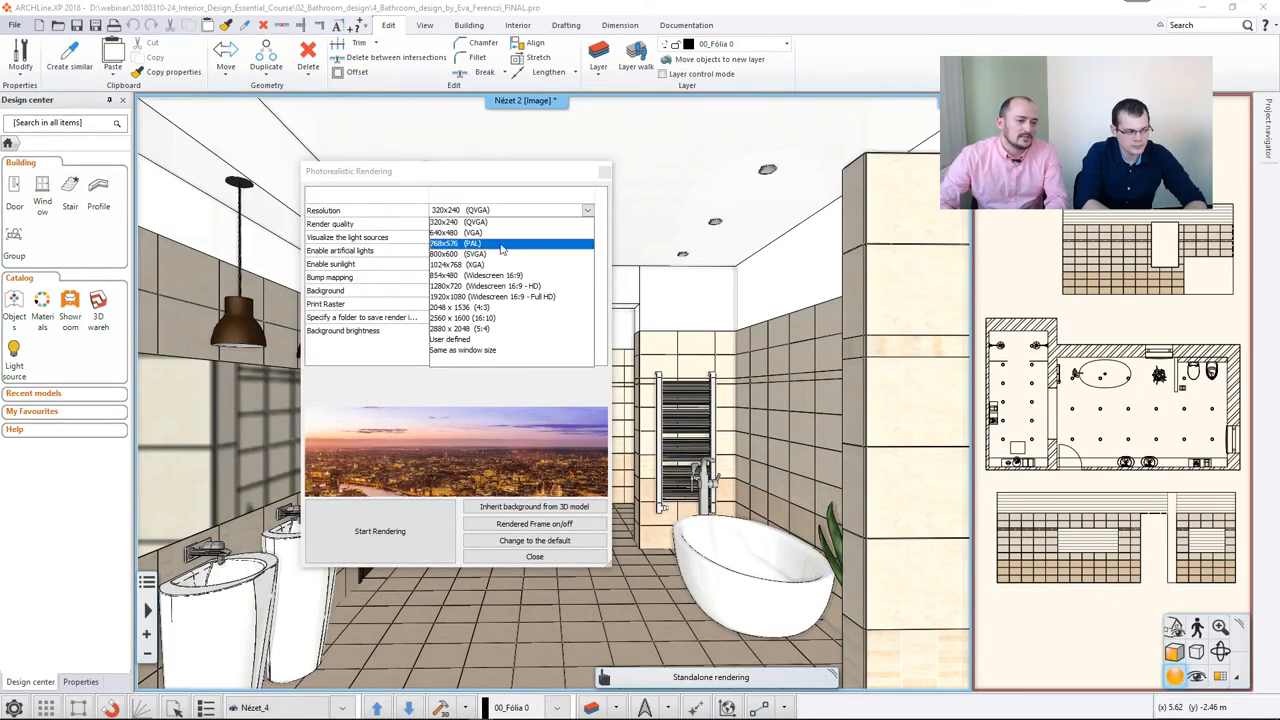
left_click(489, 287)
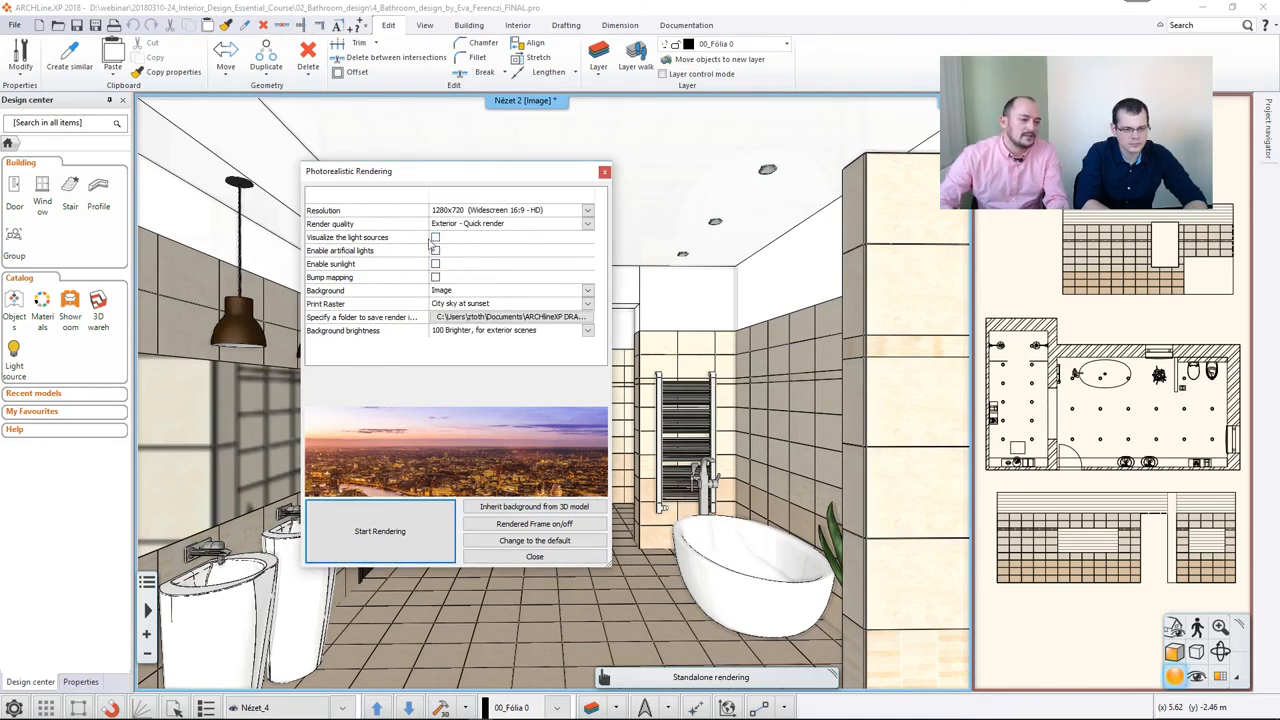
left_click(435, 251)
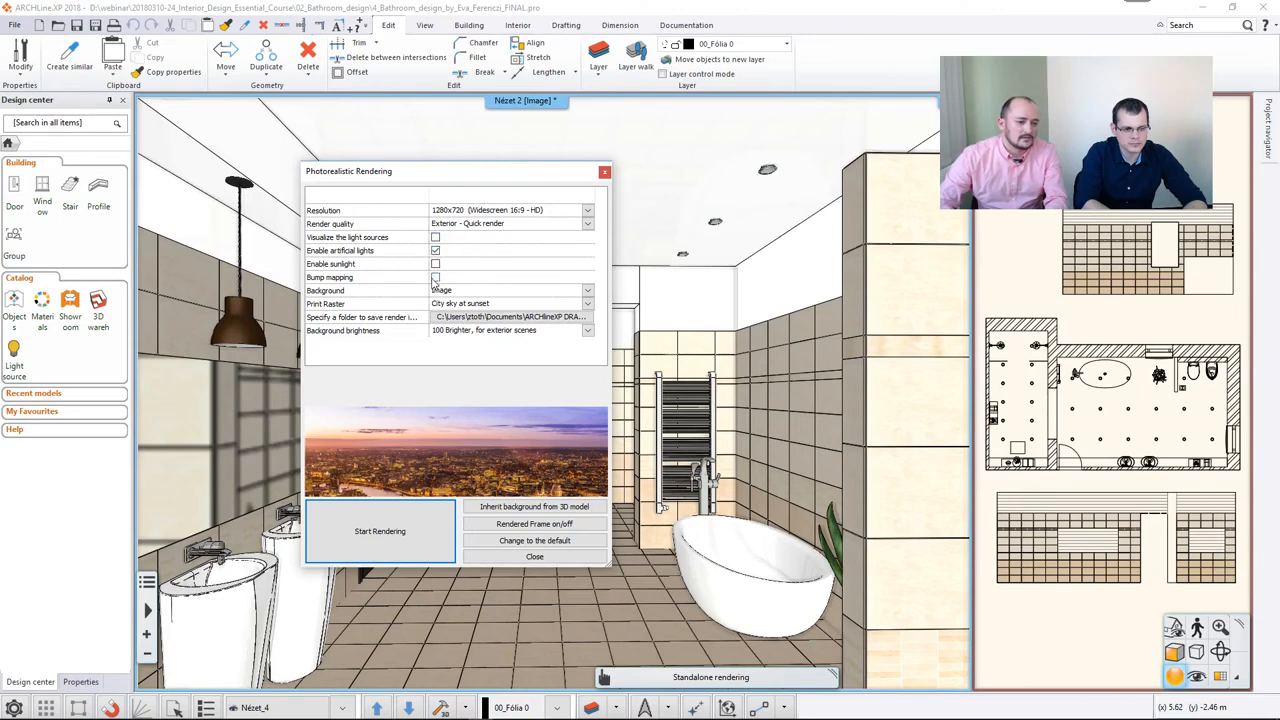
left_click(436, 264)
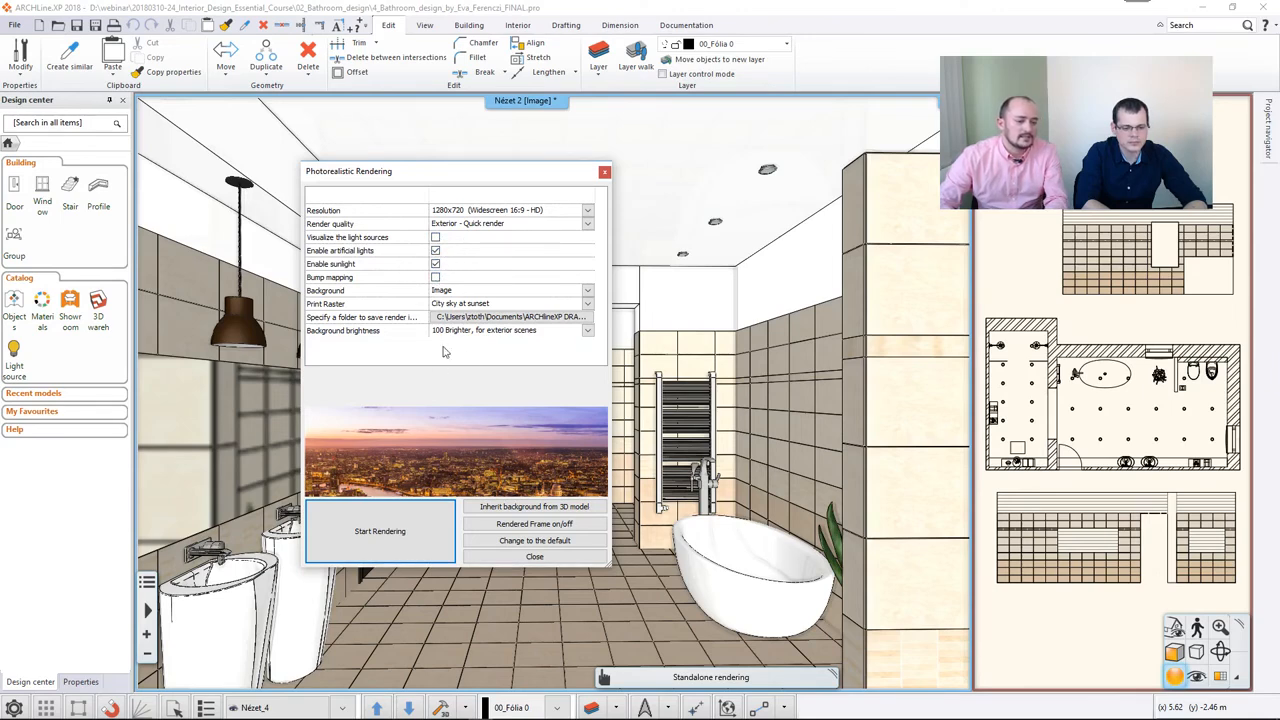
left_click(403, 540)
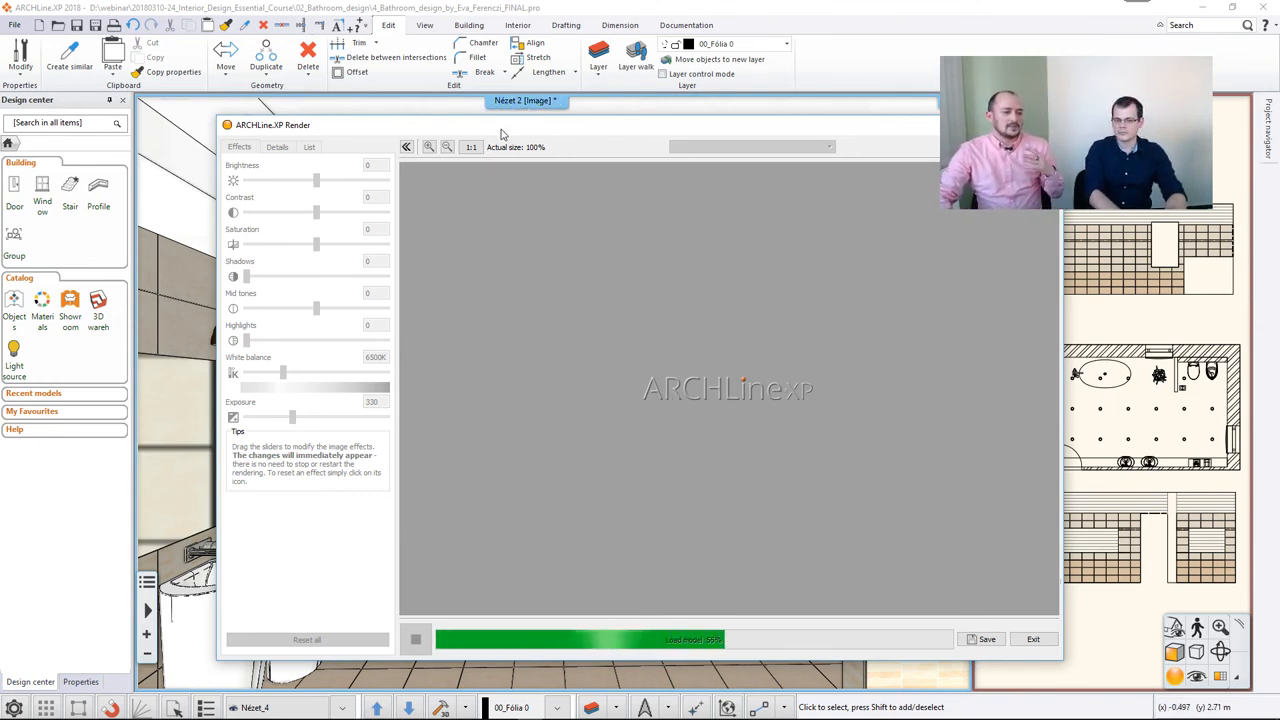
left_click_drag(501, 135, 578, 80)
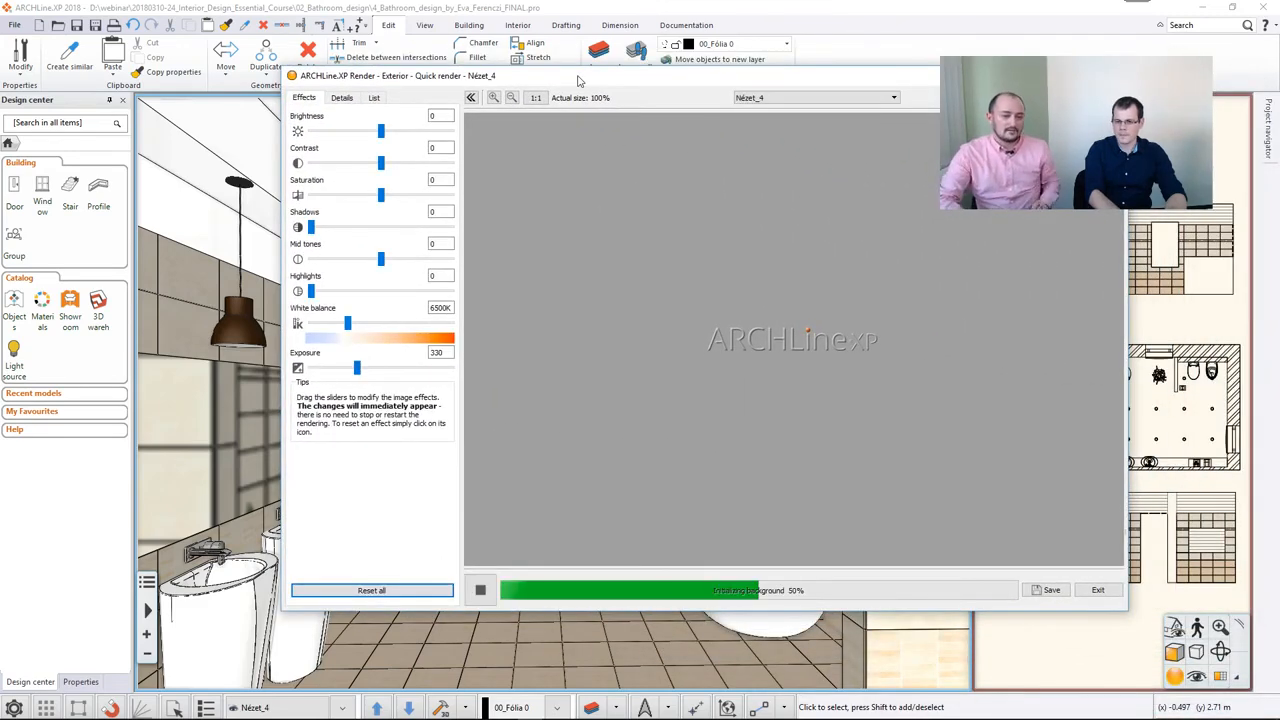